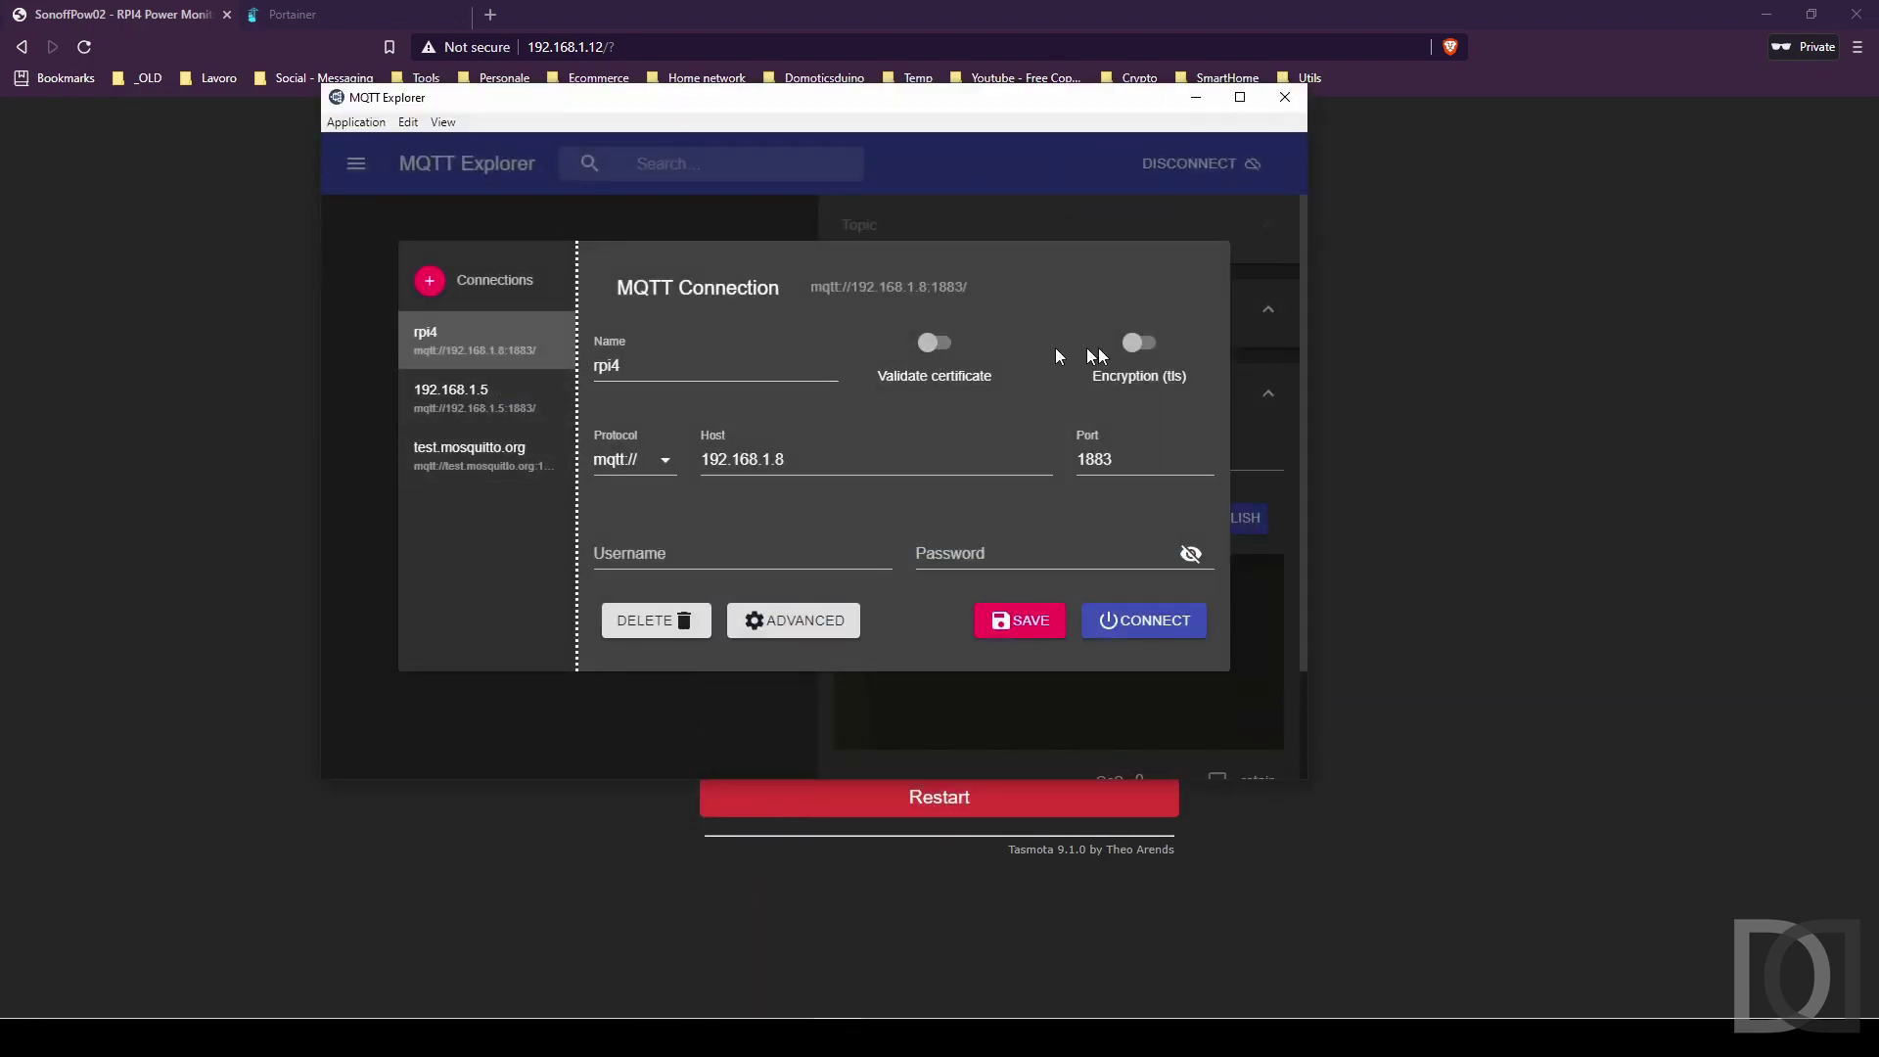
# Connect MQTT Explorer to the 192.168.1.8 broker and expand test/power/rpi4 to show LWT Online.
pyautogui.click(1147, 623)
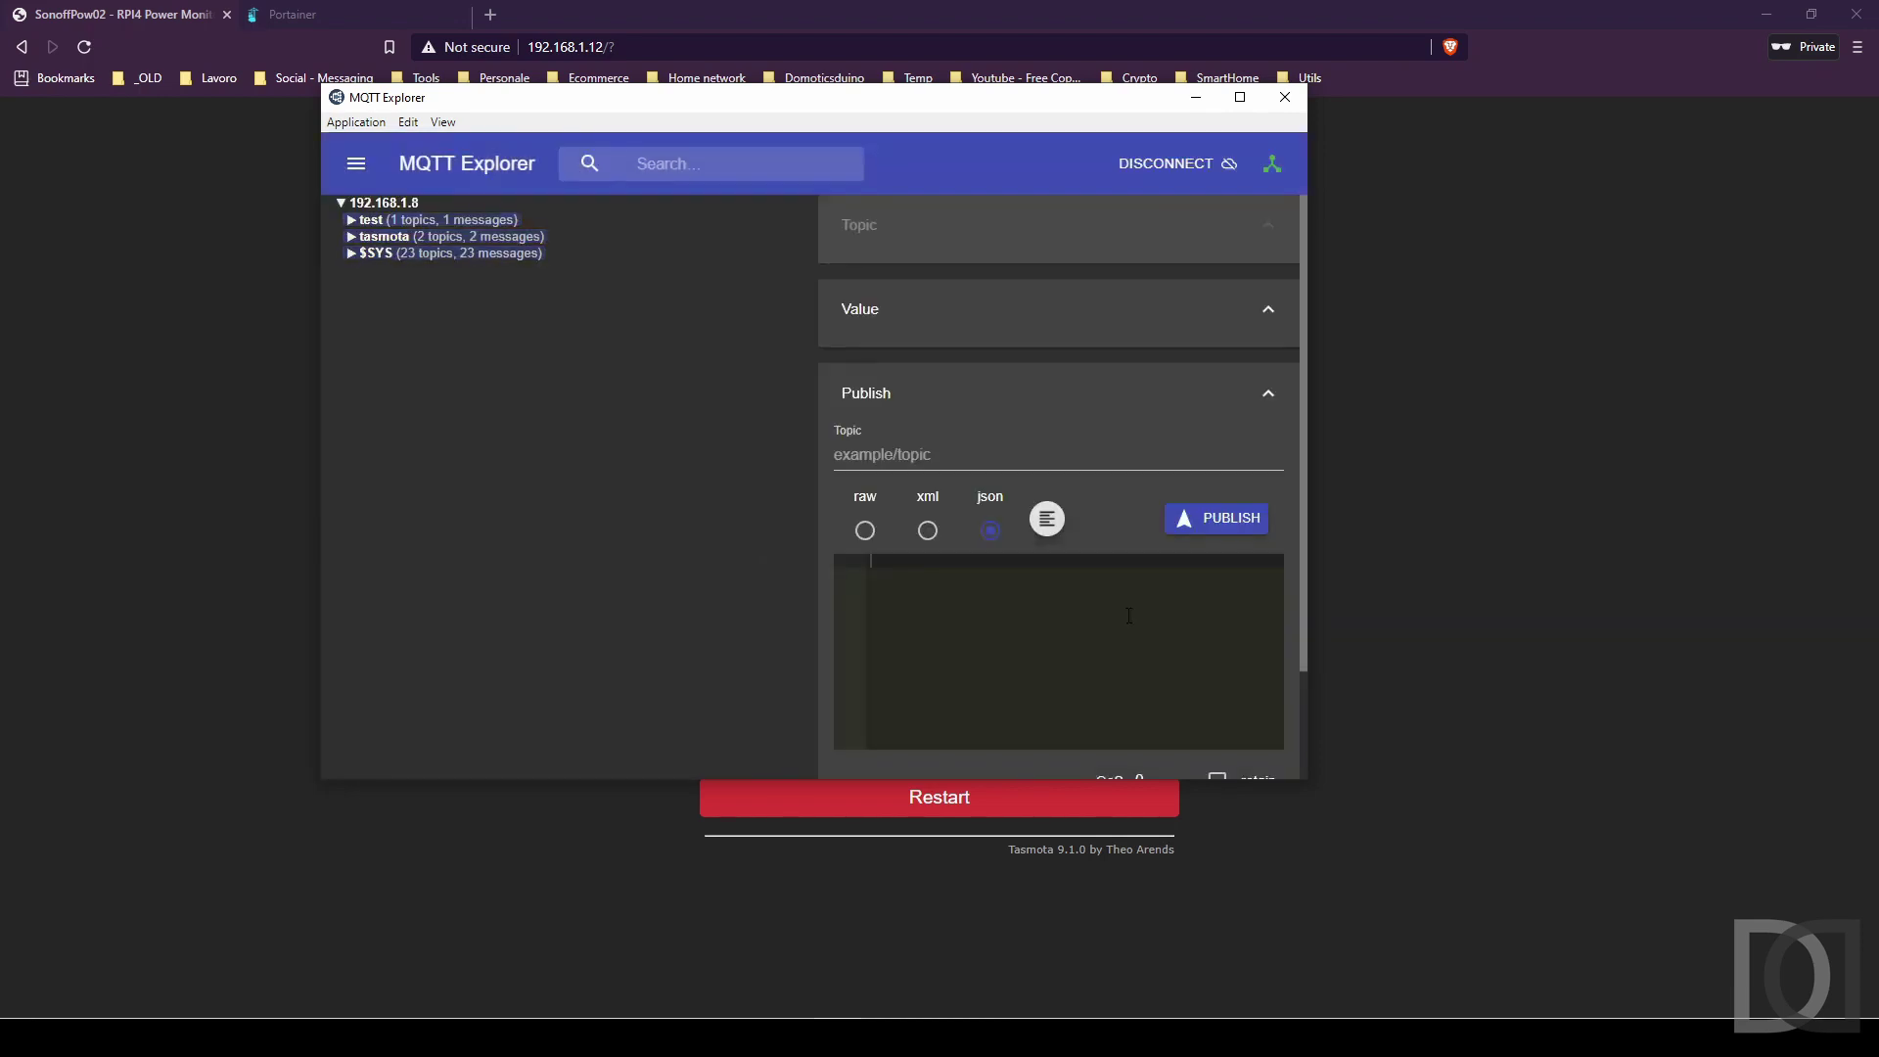
pyautogui.click(362, 238)
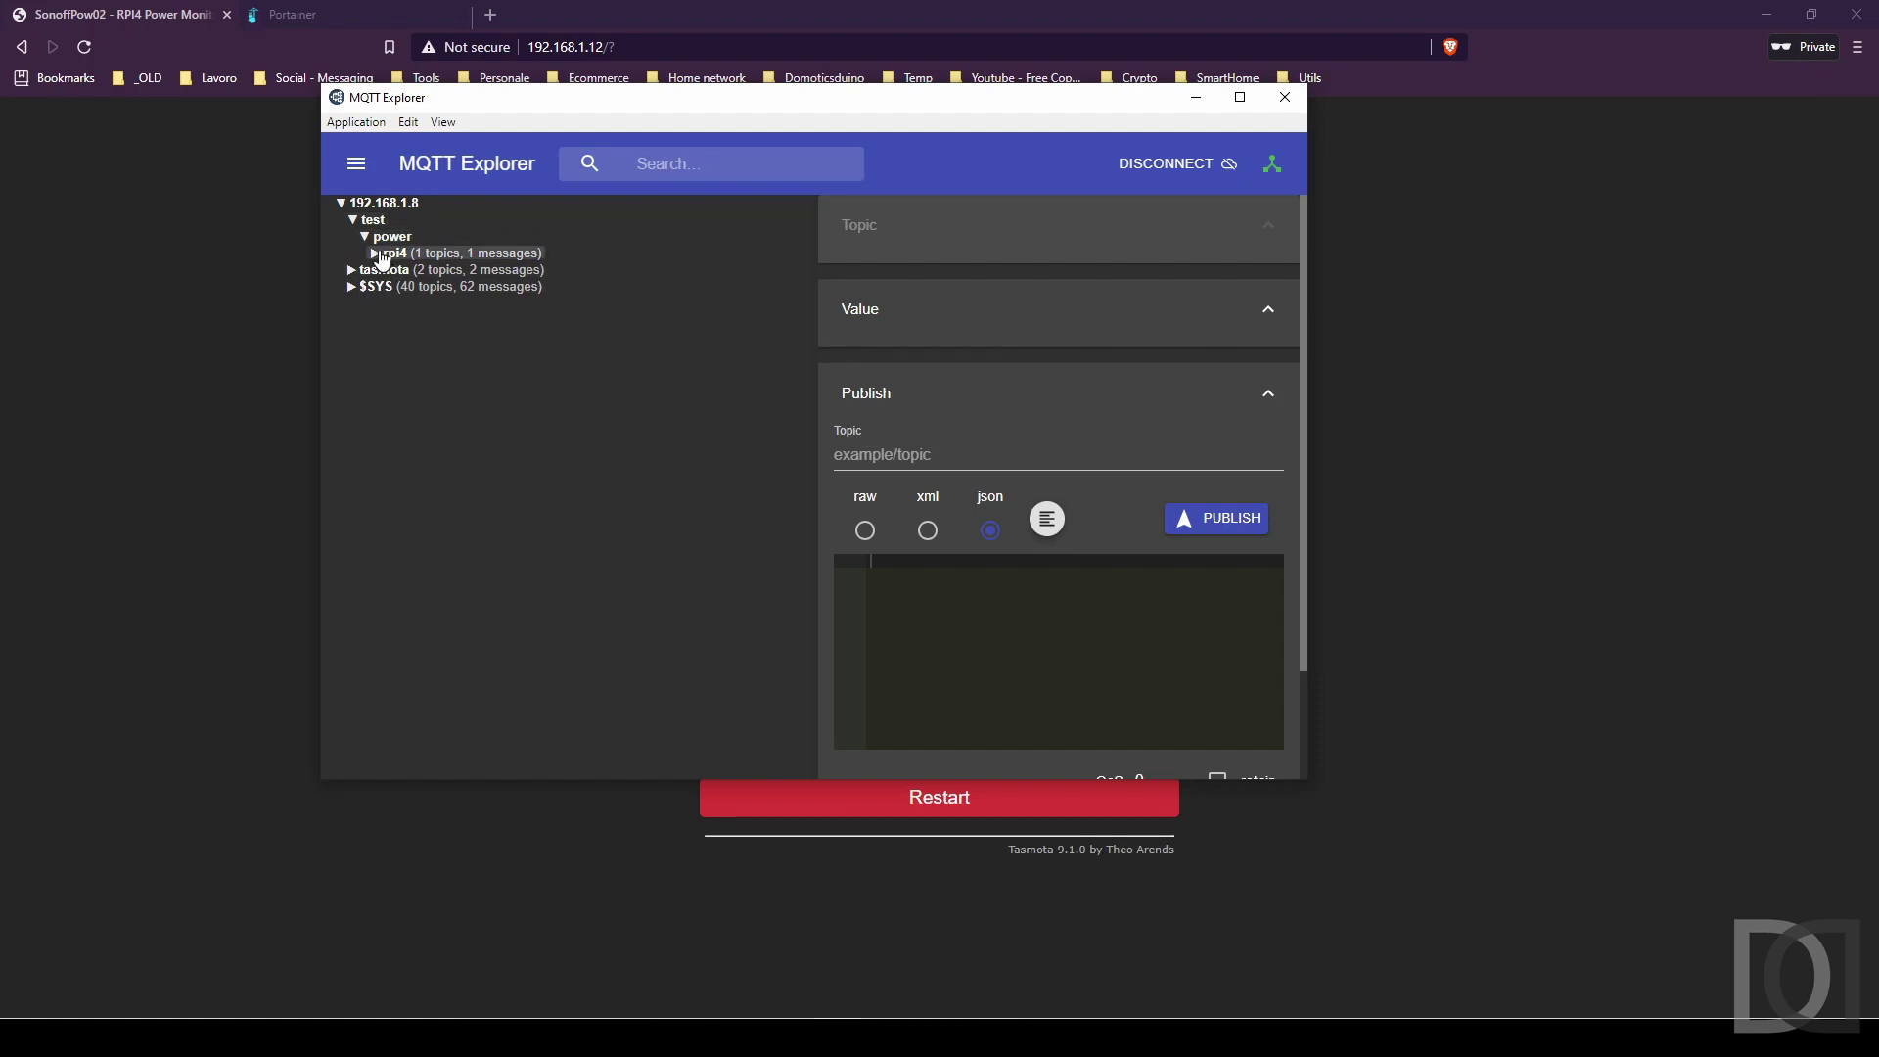
pyautogui.click(391, 257)
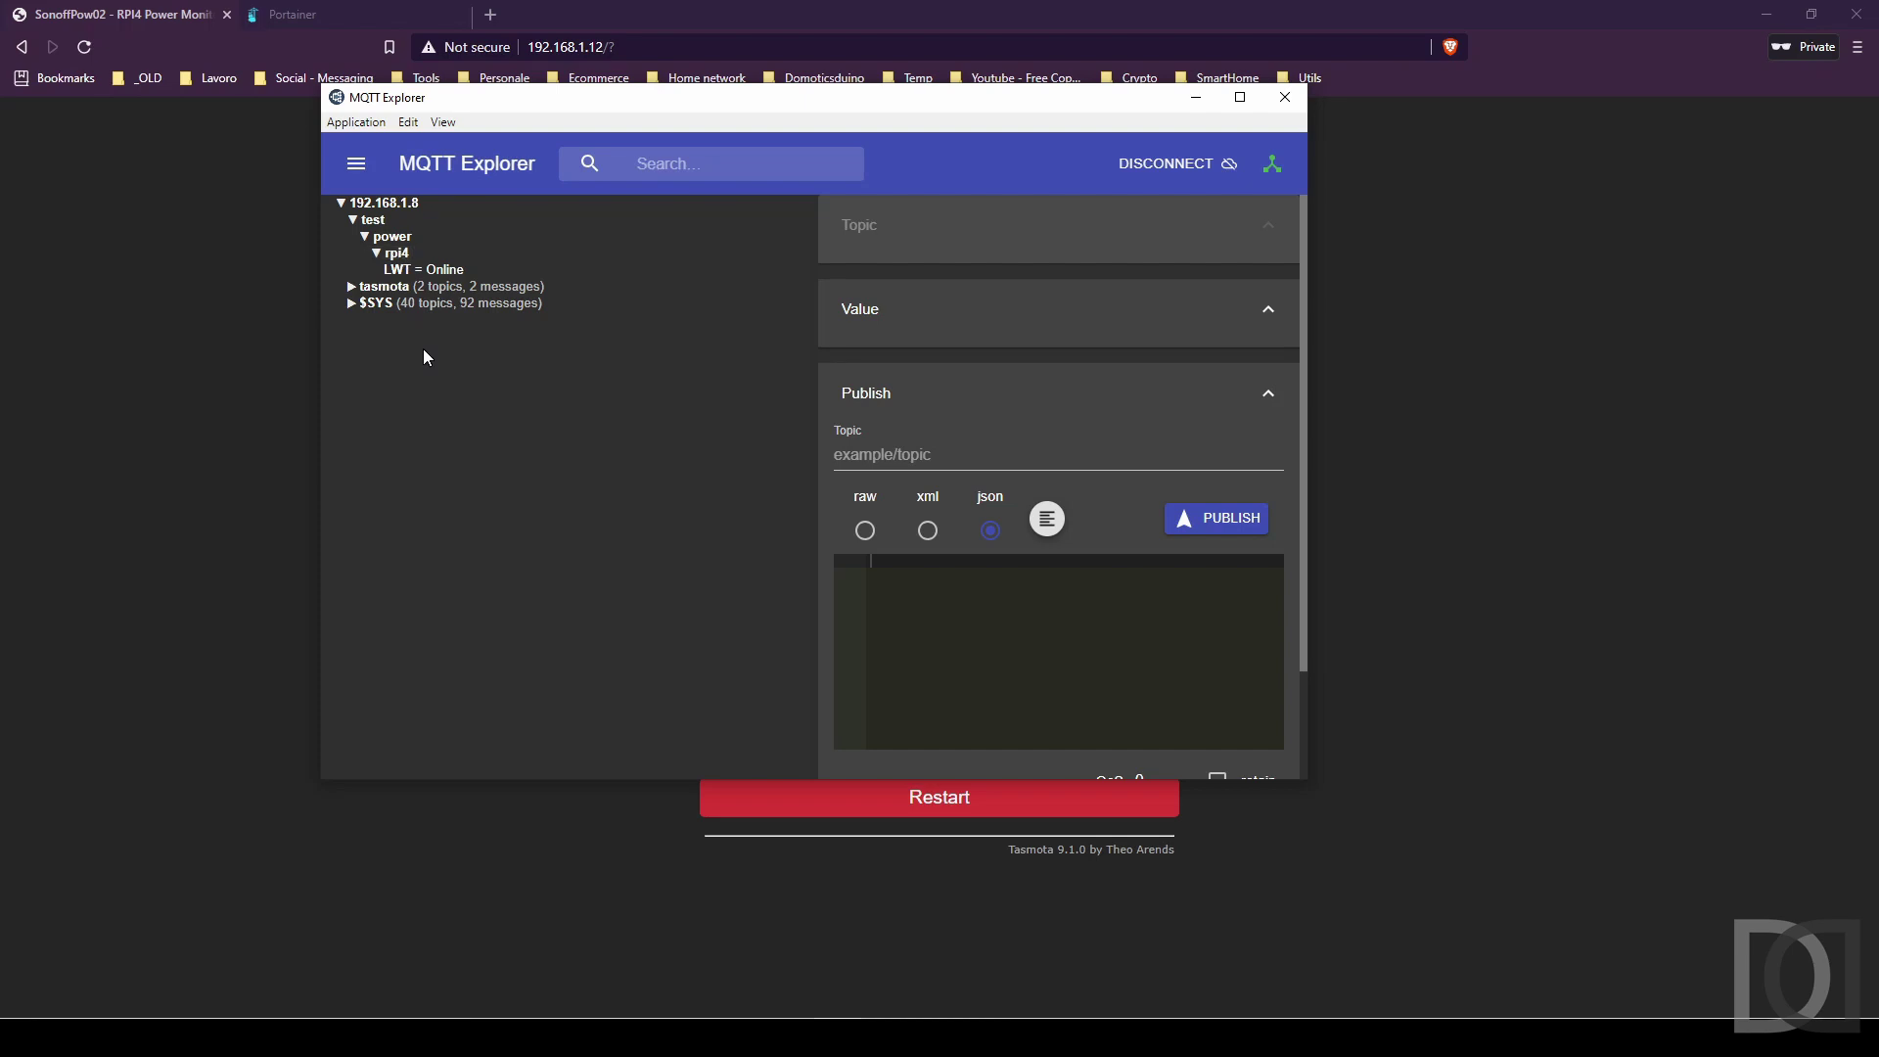
# Query the device's telemetry period in the Tasmota console, which reports 300.
pyautogui.click(702, 901)
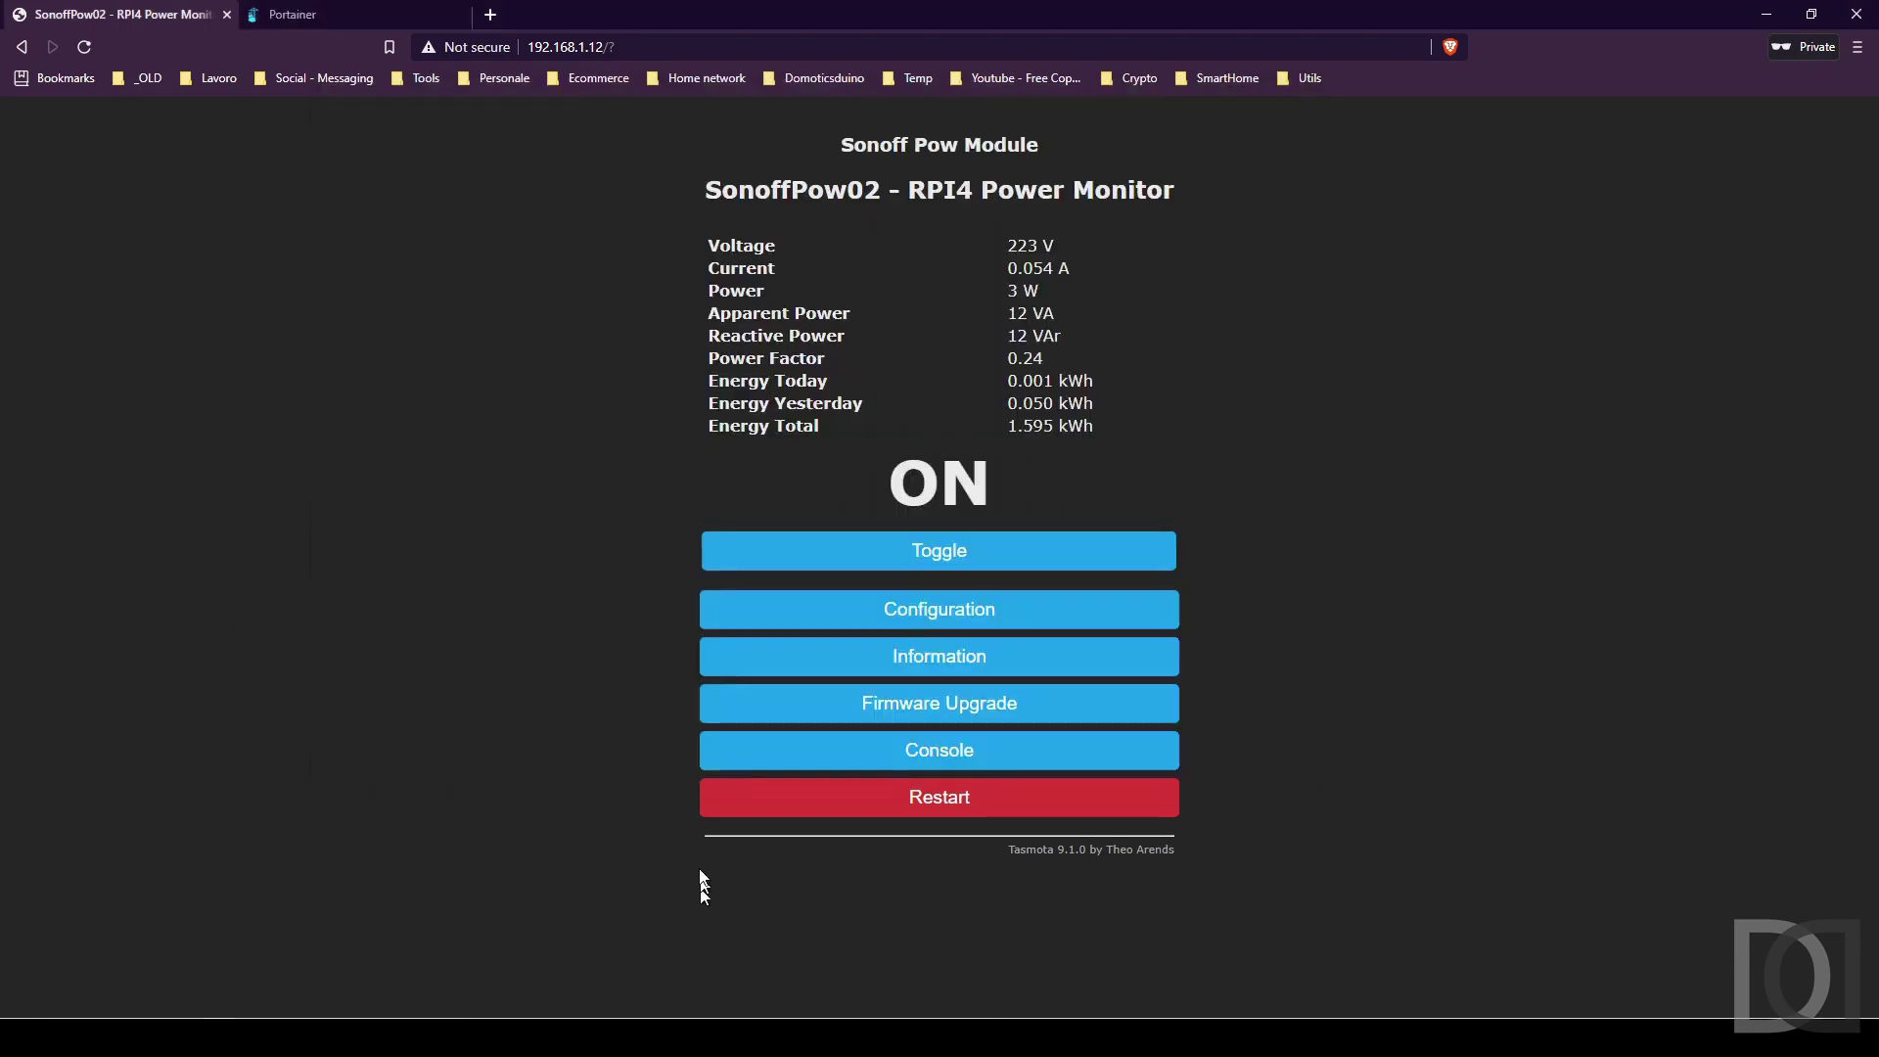
pyautogui.click(971, 745)
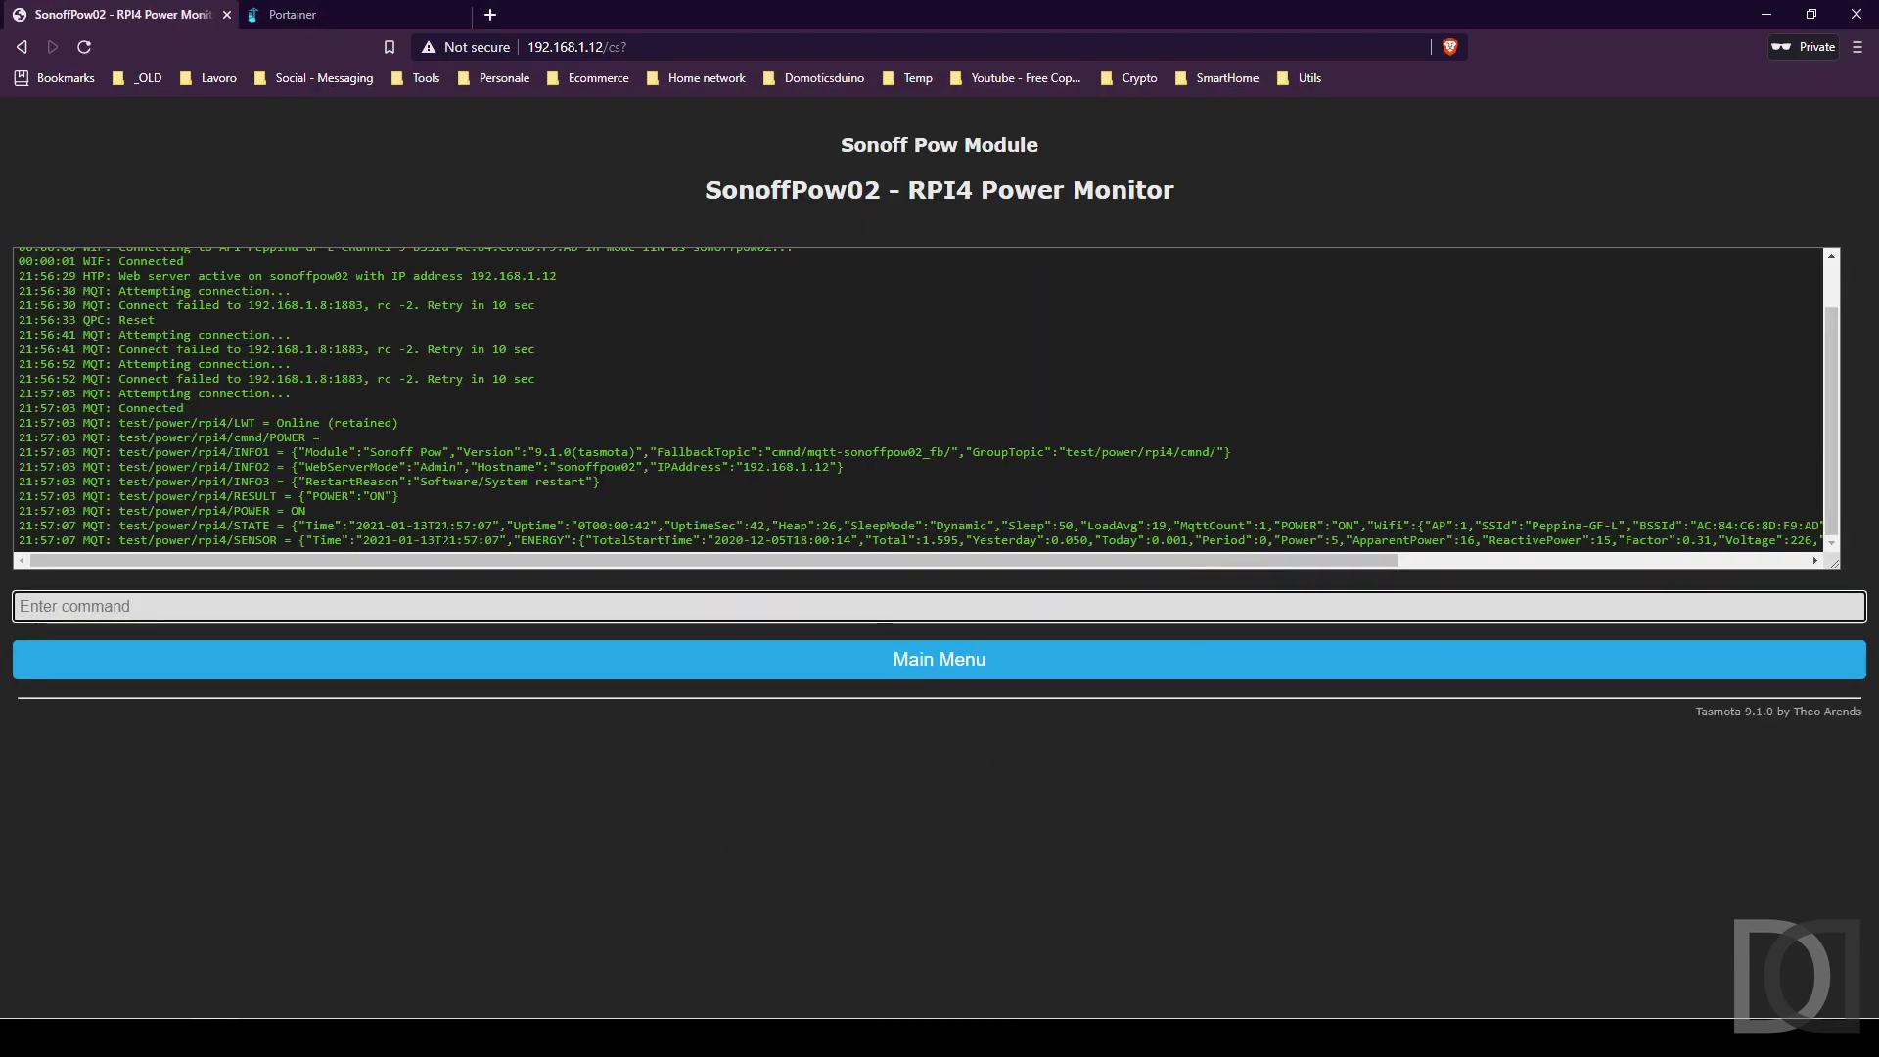
pyautogui.write('teleperiod')
pyautogui.press('Return')
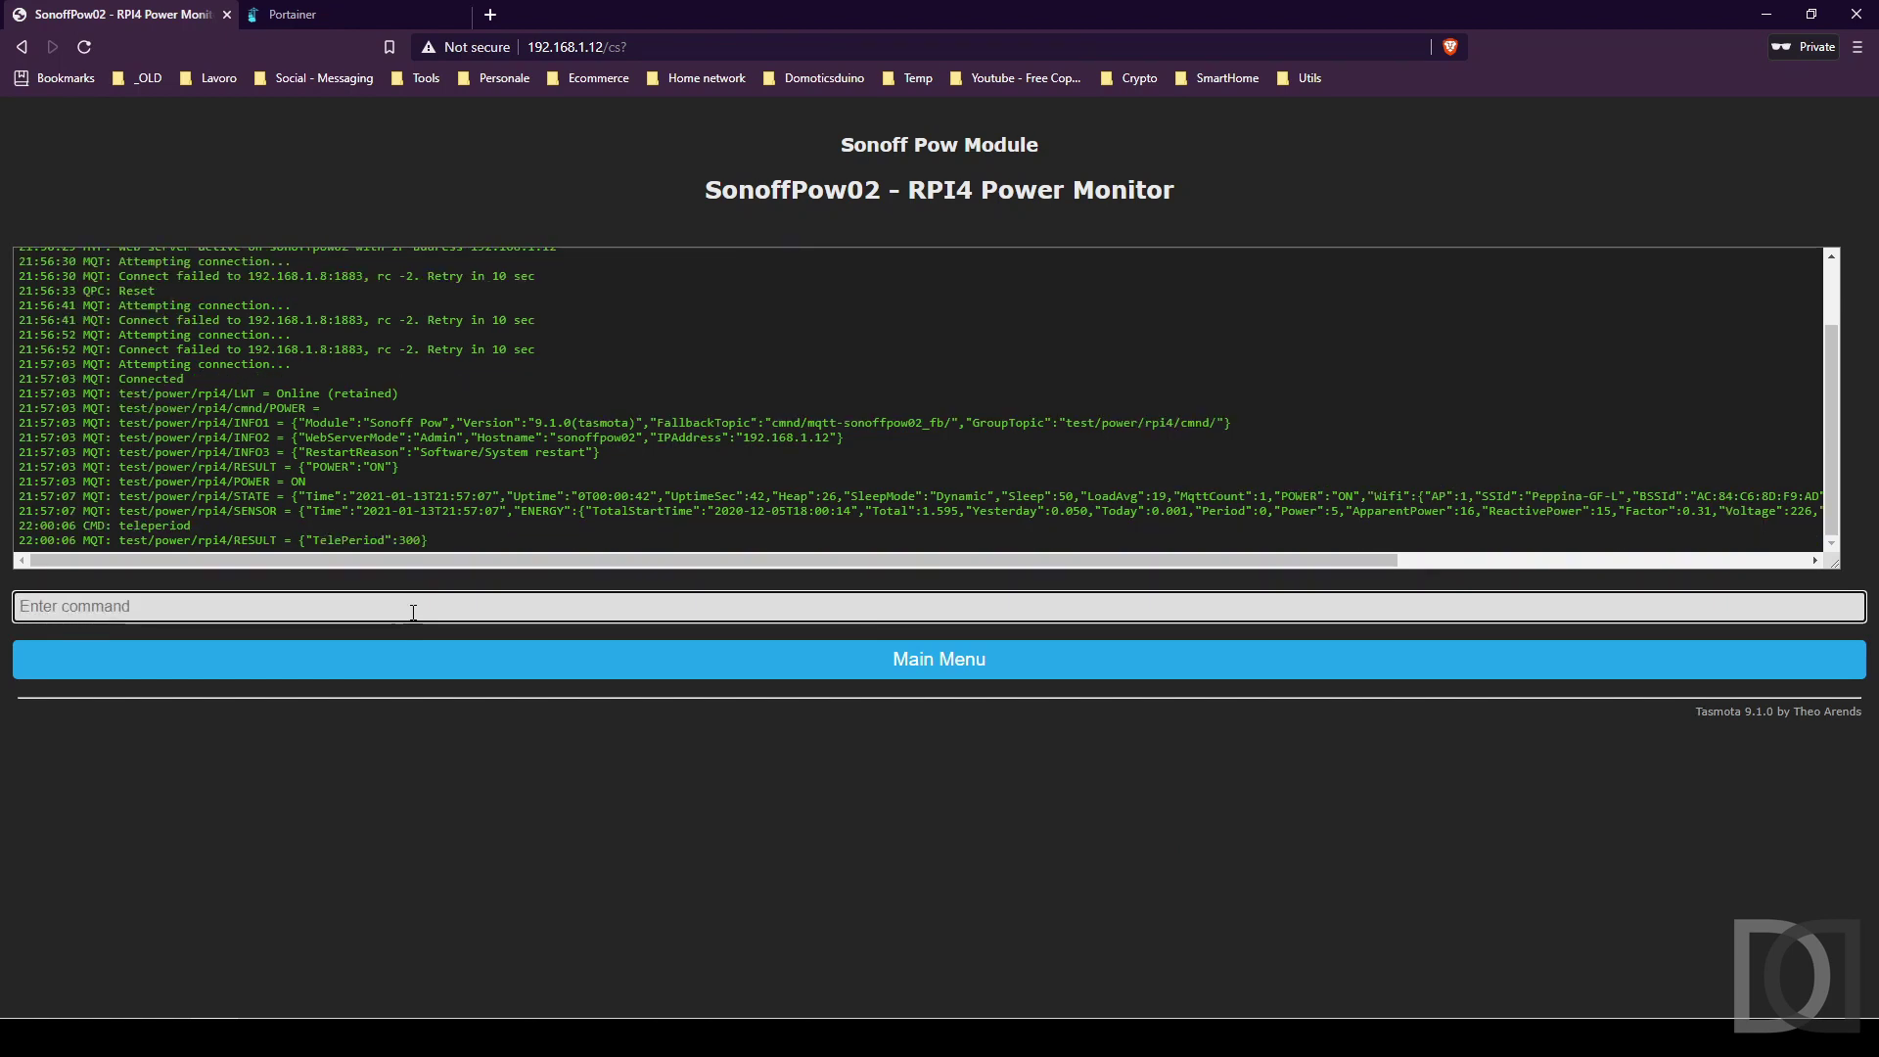
# Set the telemetry period to 10 seconds with 'teleperiod 10'.
pyautogui.write('tele')
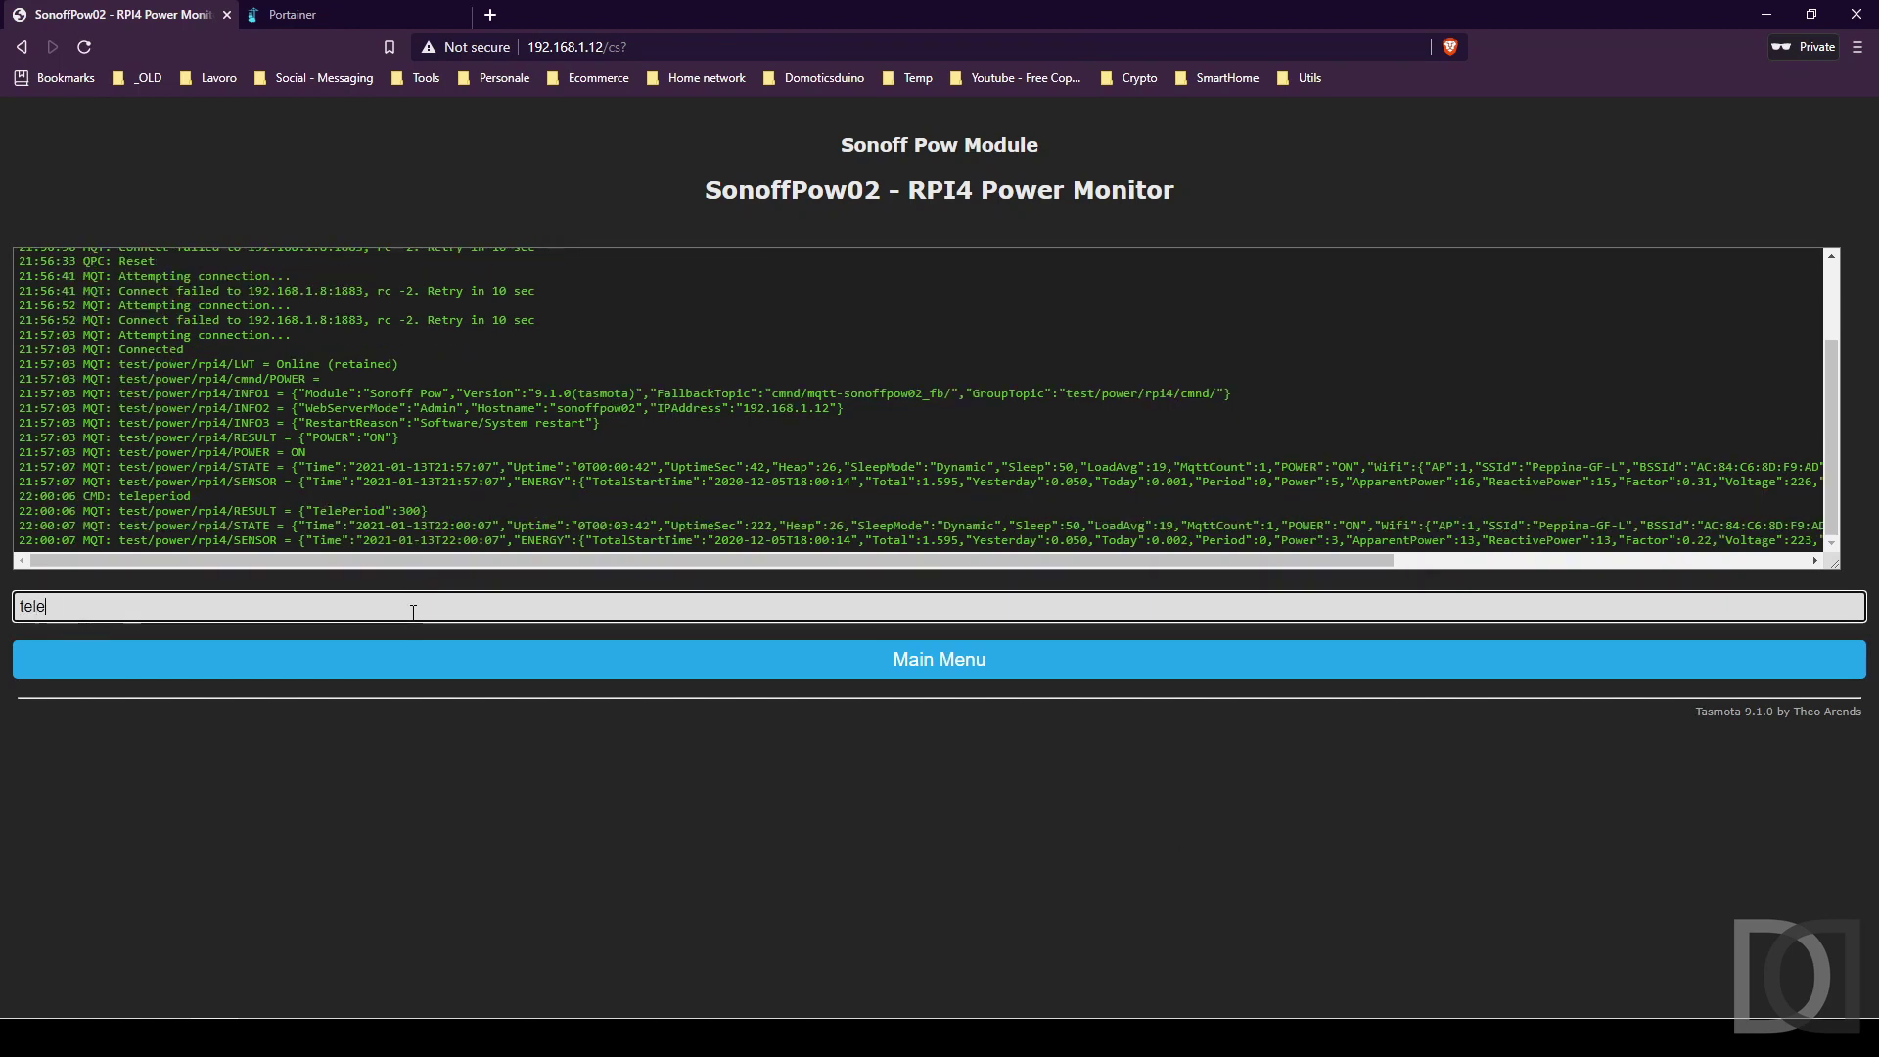
pyautogui.write('period 10')
pyautogui.press('Return')
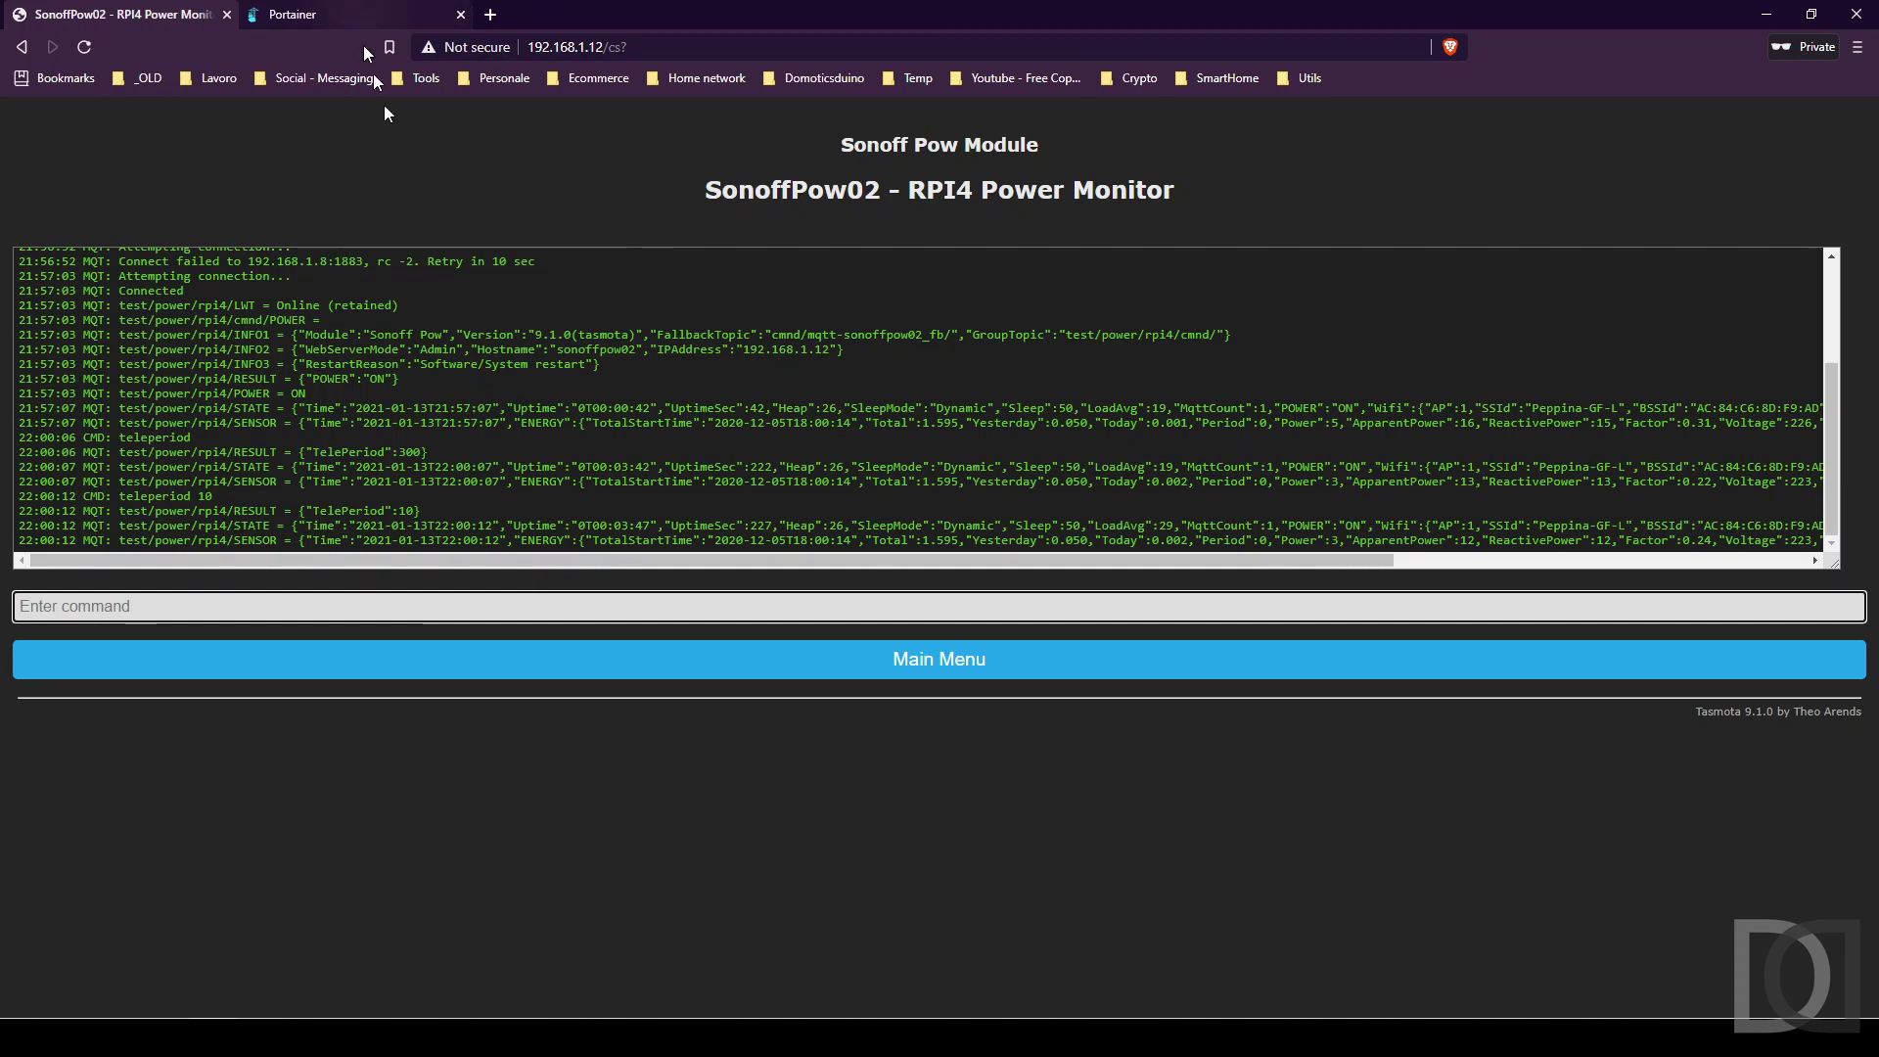
pyautogui.hotkey('alt', 'Tab')
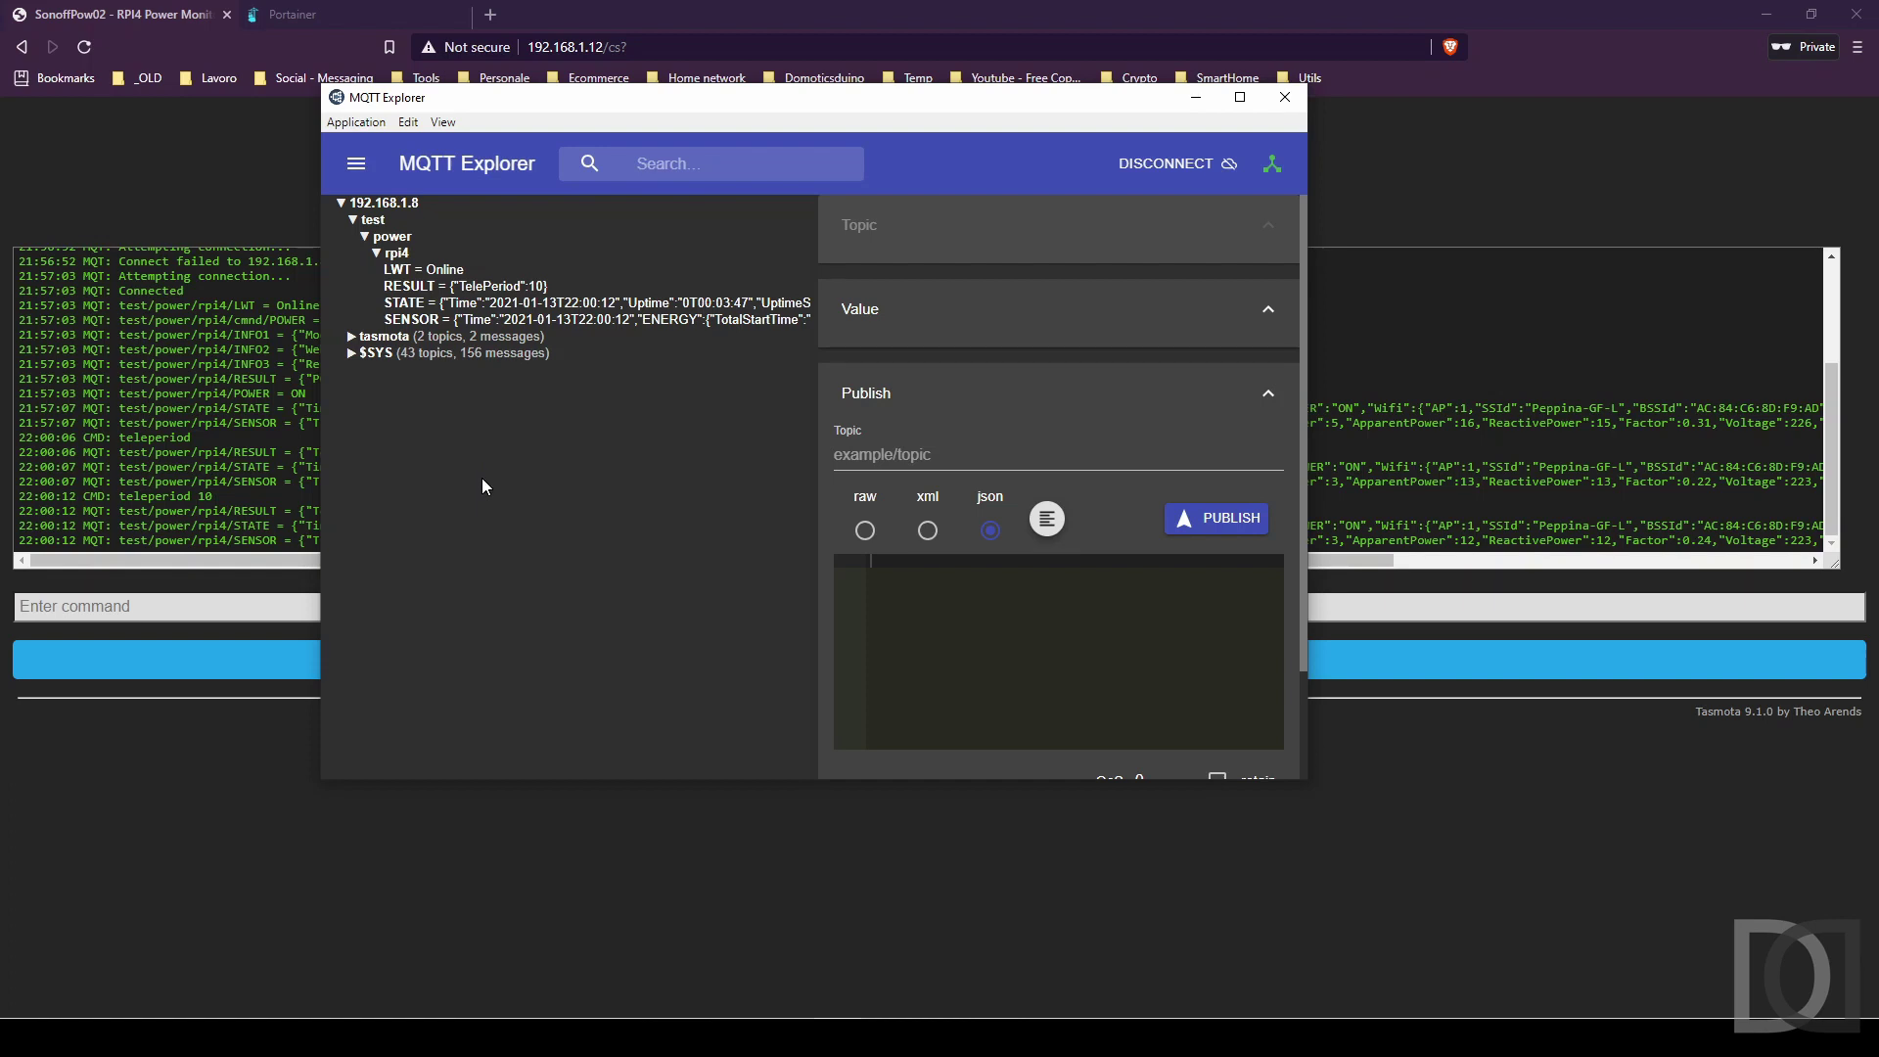
# Show the rpi4 SENSOR payload down to its Power, Voltage and Current readings.
pyautogui.click(426, 320)
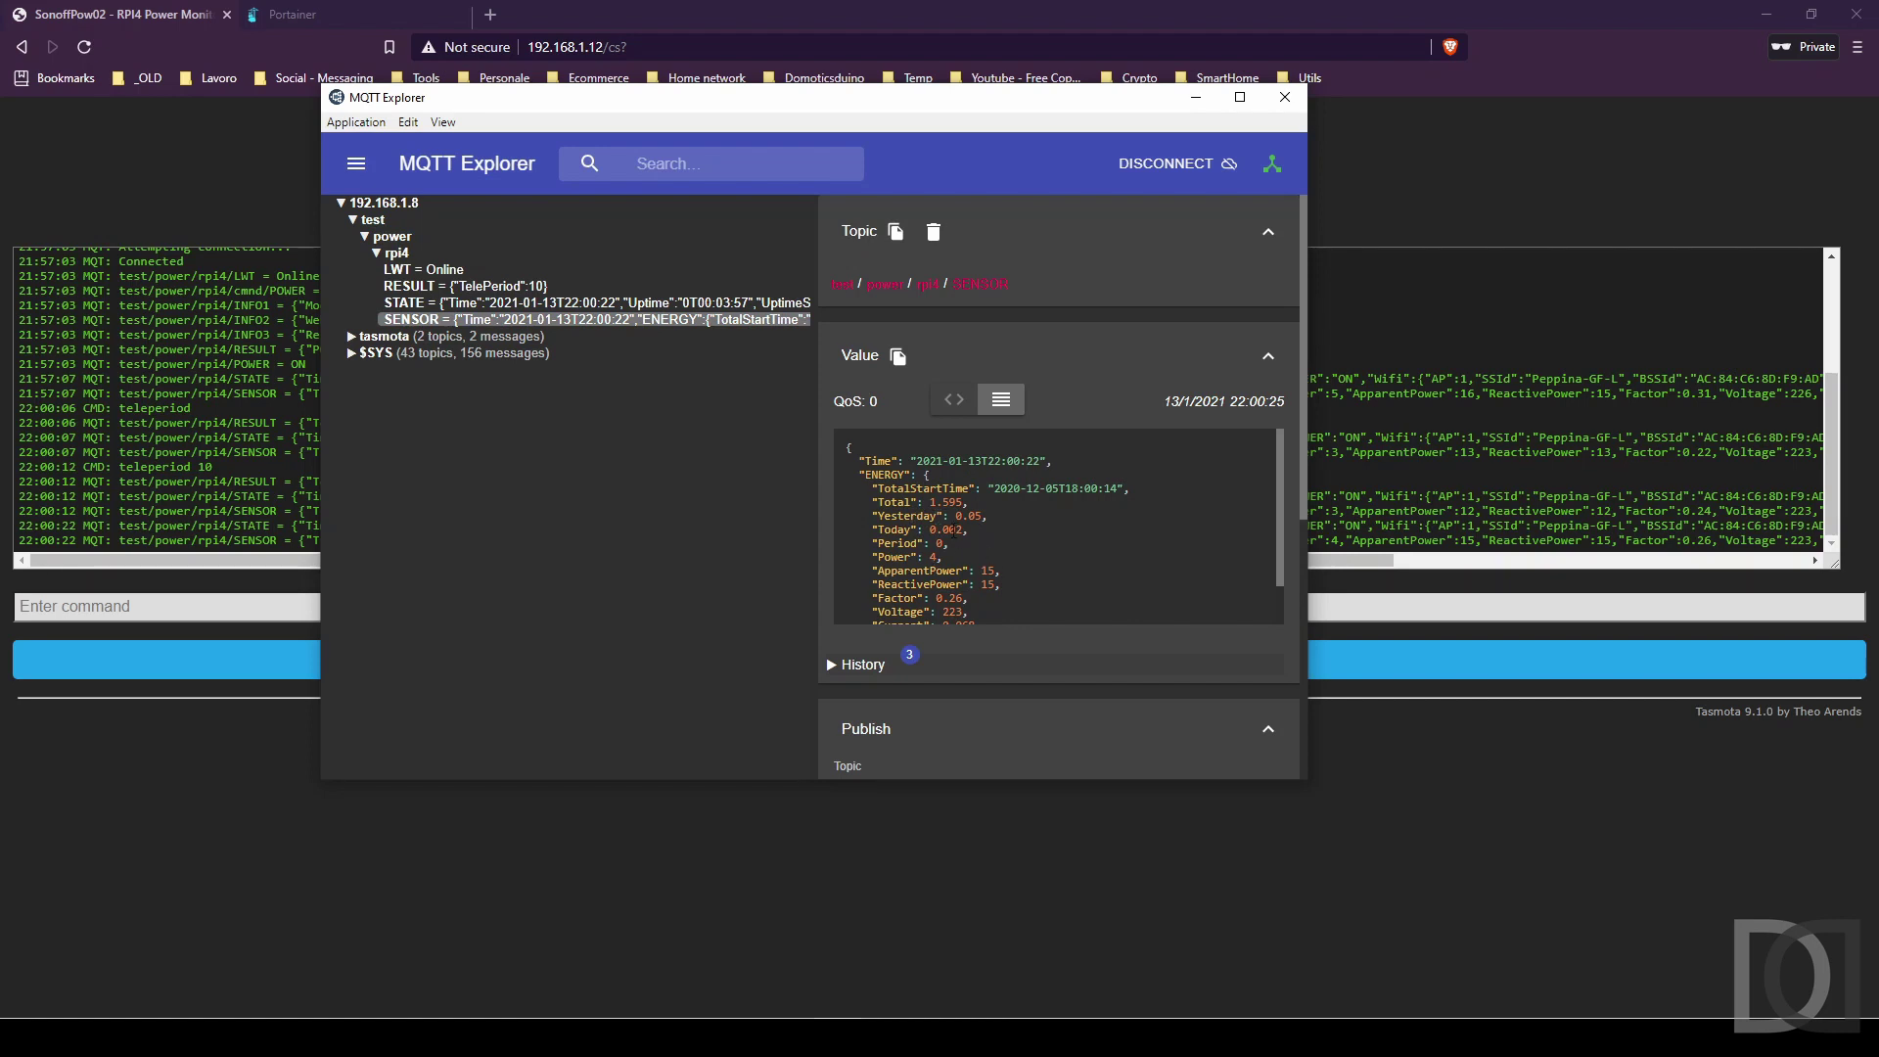
pyautogui.scroll(-2, 953, 529)
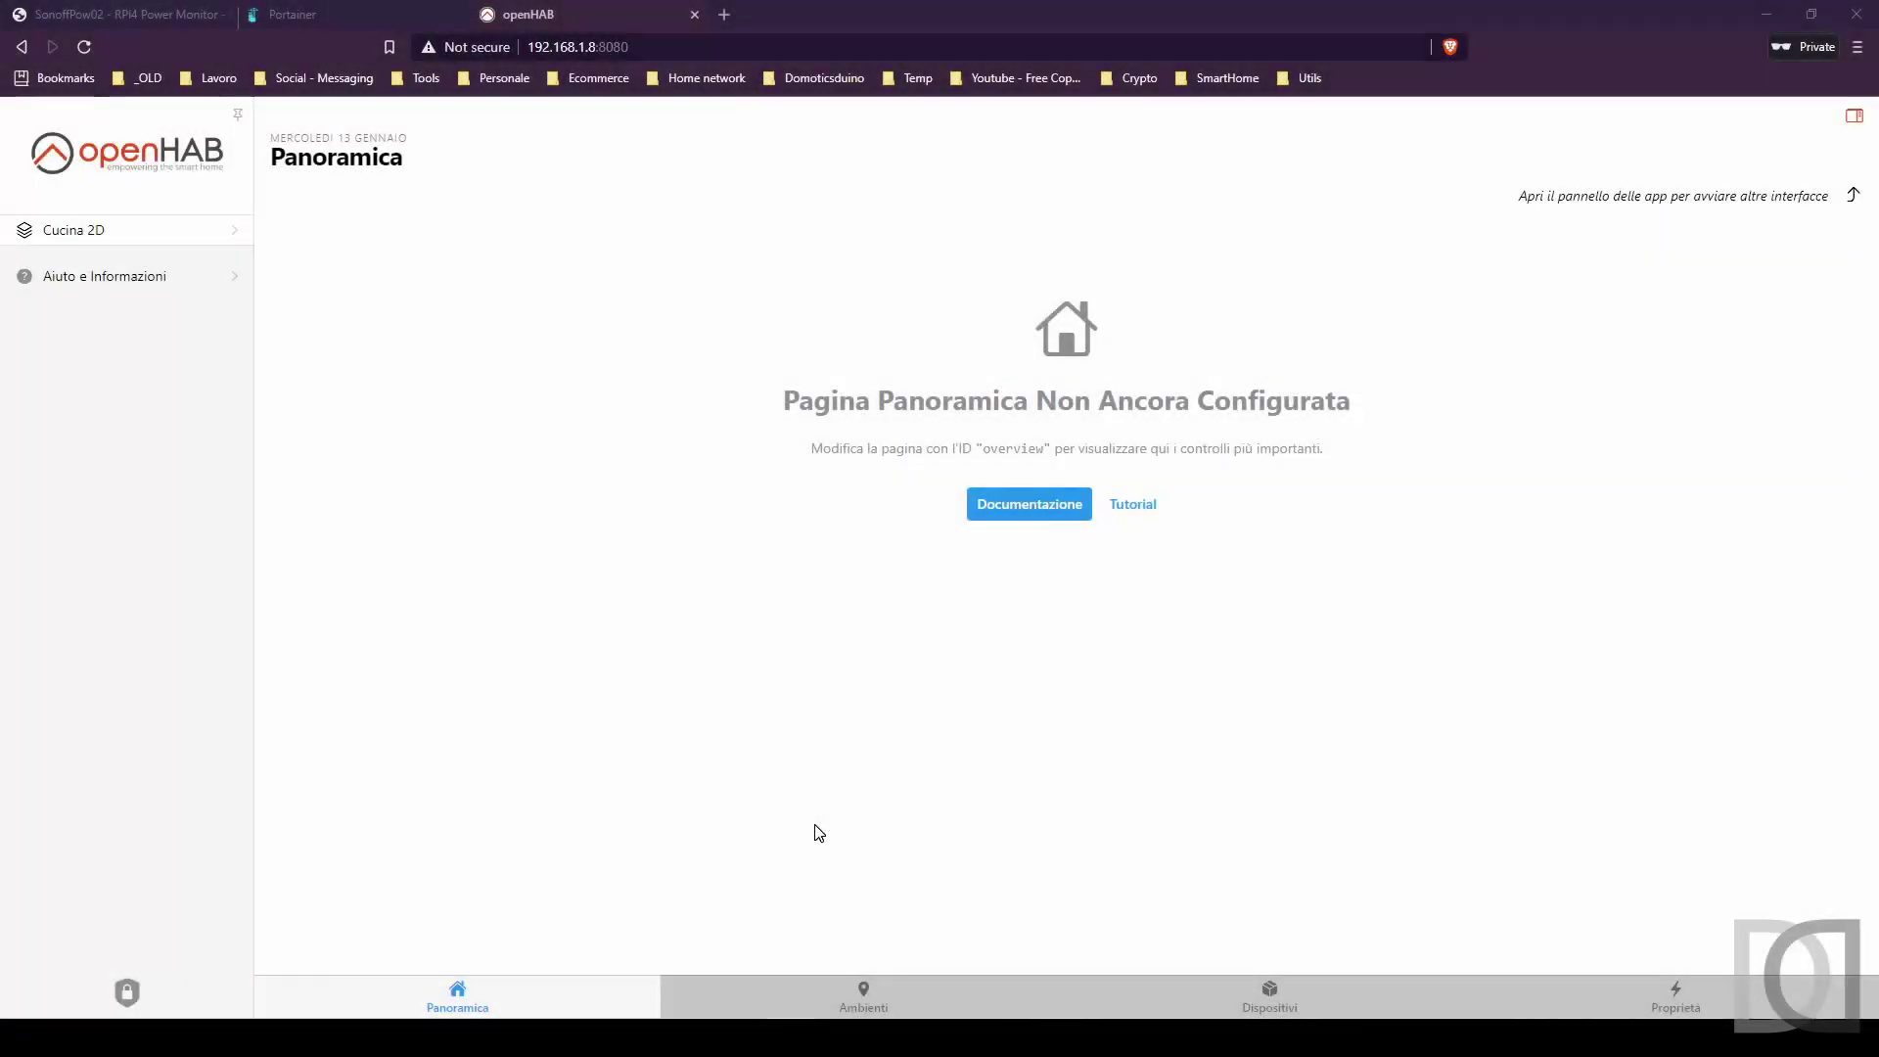
# Log in to openHAB with the saved administrator credentials.
pyautogui.click(127, 993)
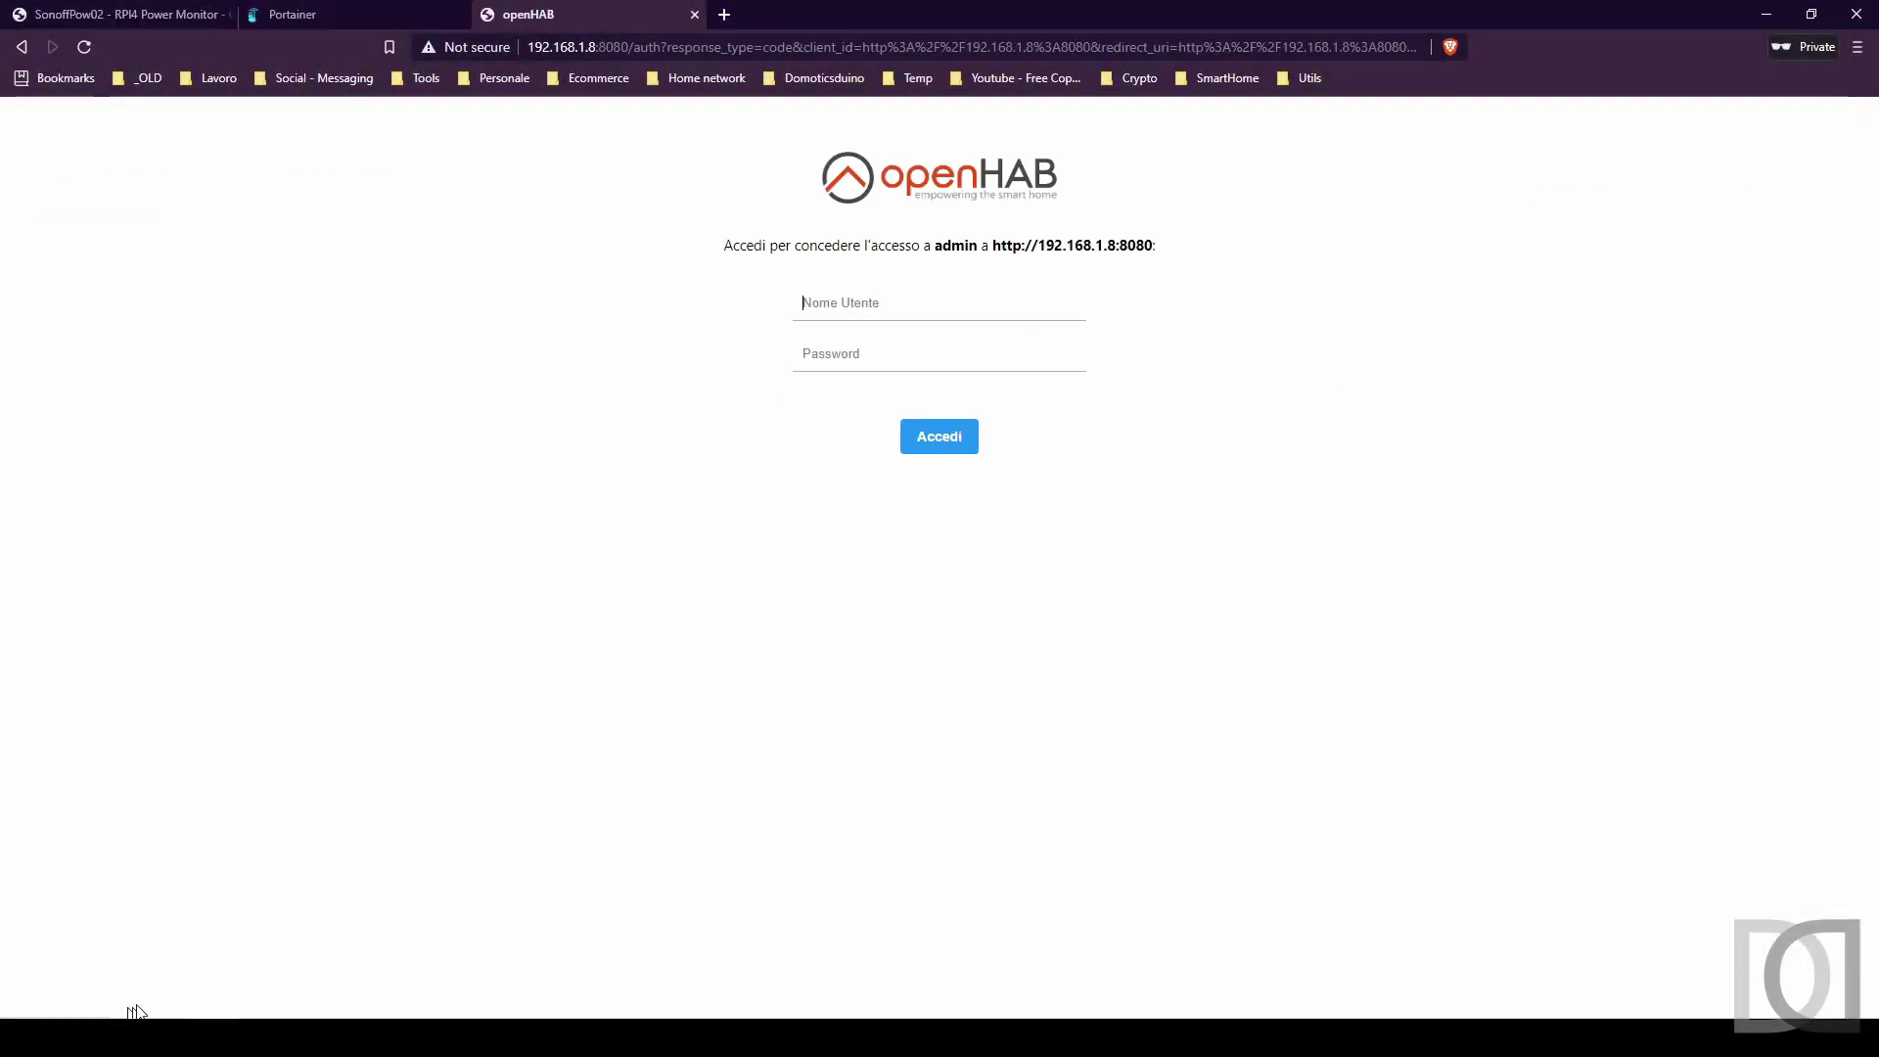
pyautogui.click(851, 303)
pyautogui.click(872, 354)
pyautogui.click(936, 443)
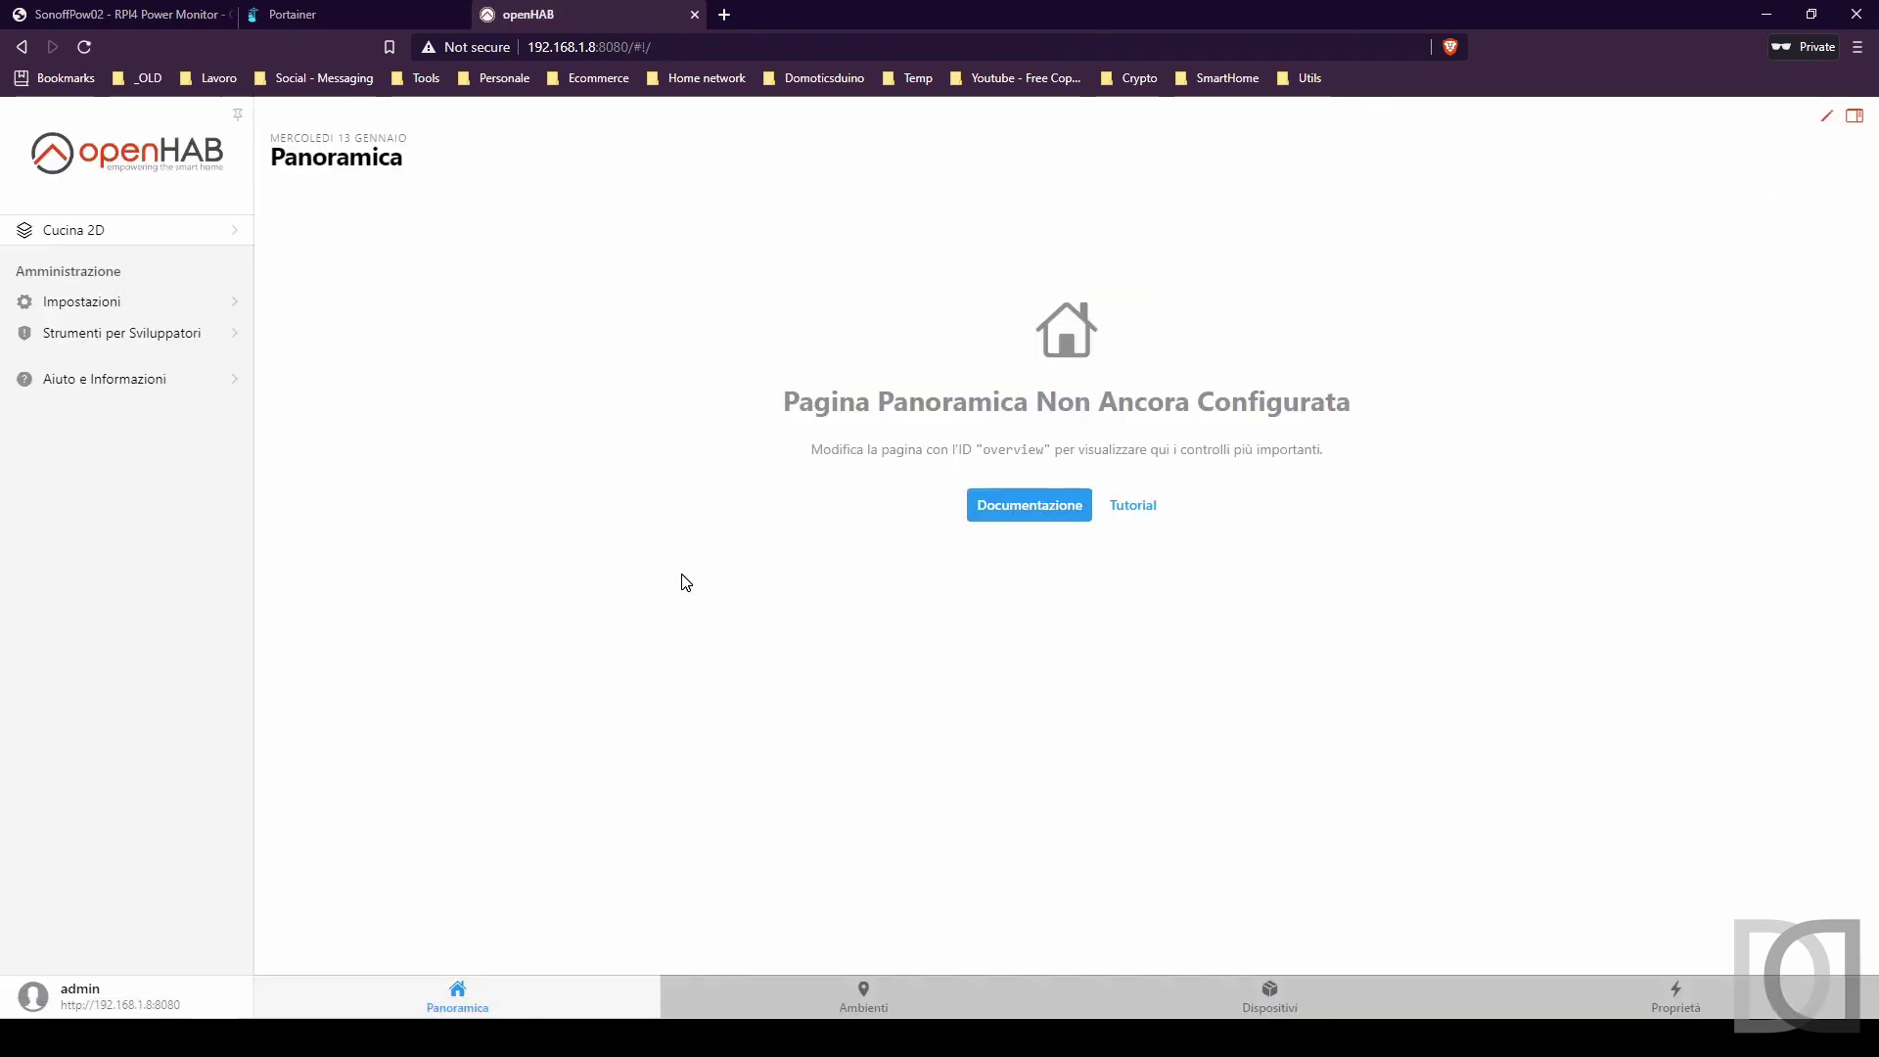
# Start a new semantic-model location named Basement, labelled Piano Seminterrato.
pyautogui.click(106, 305)
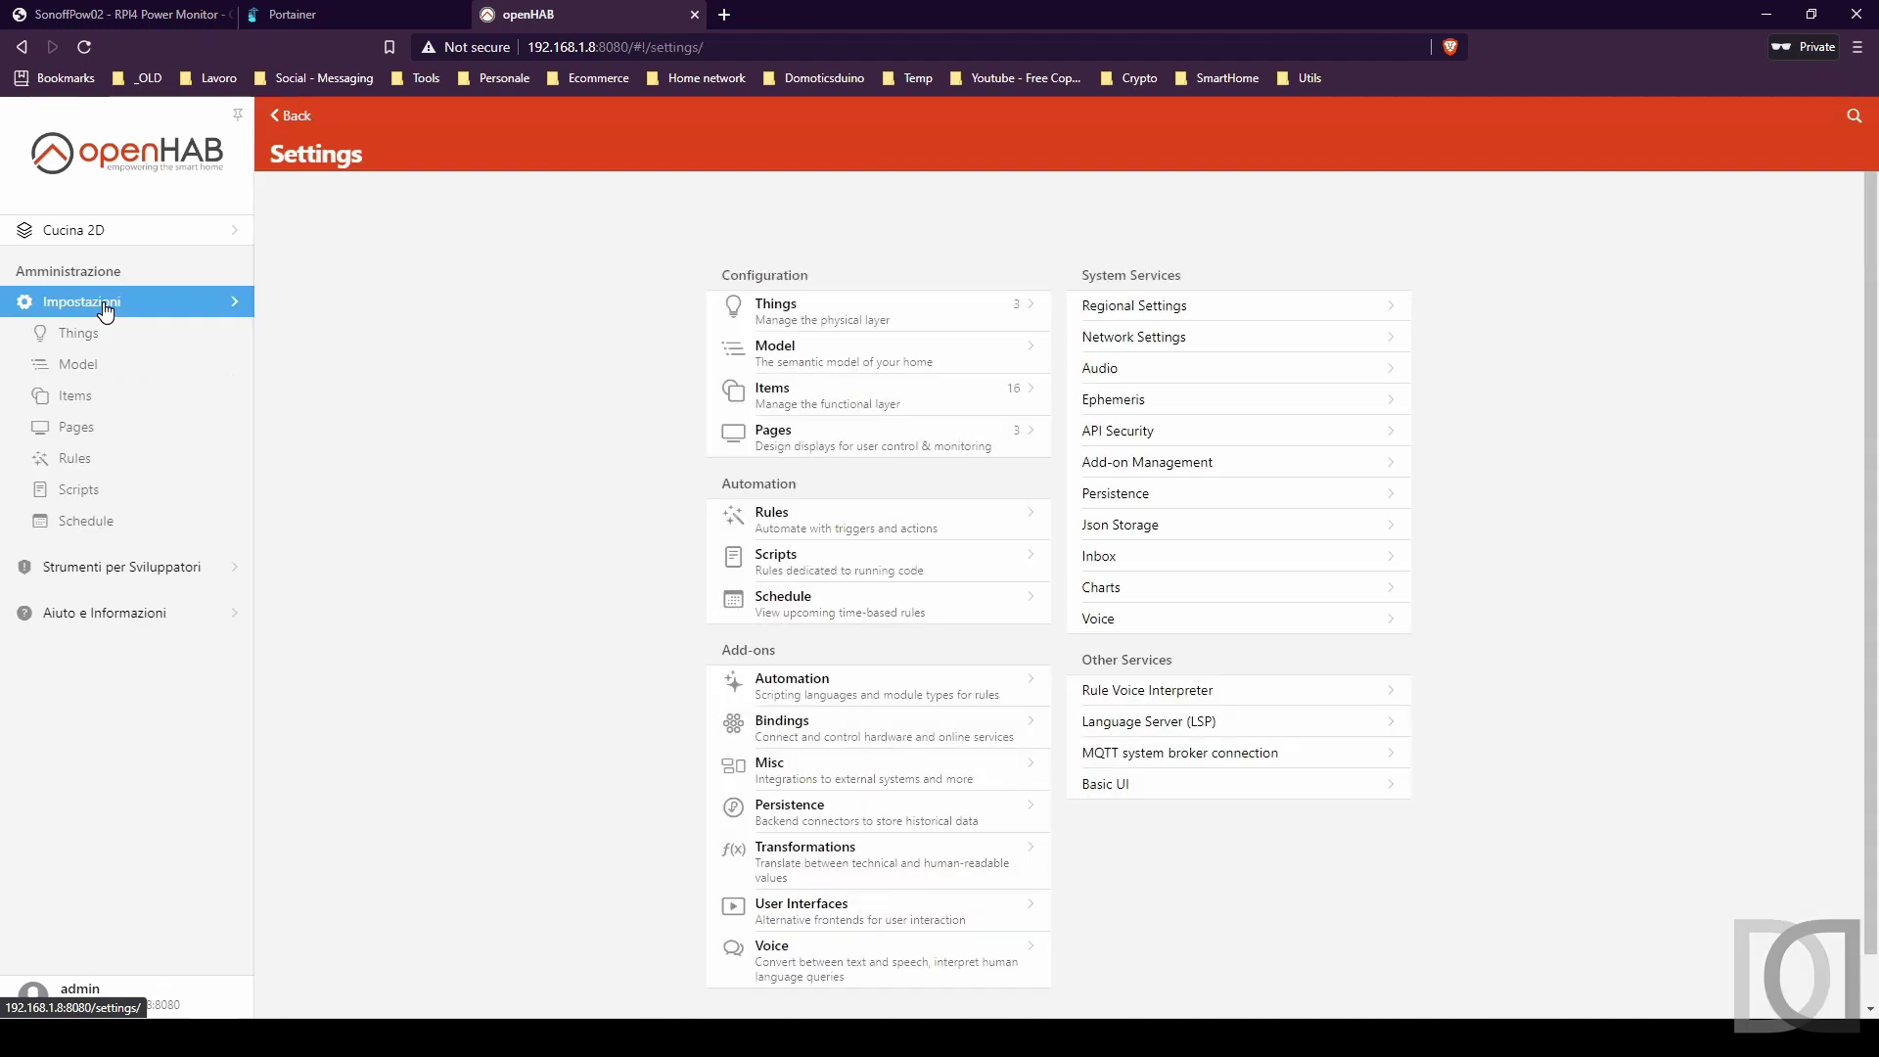
pyautogui.click(86, 364)
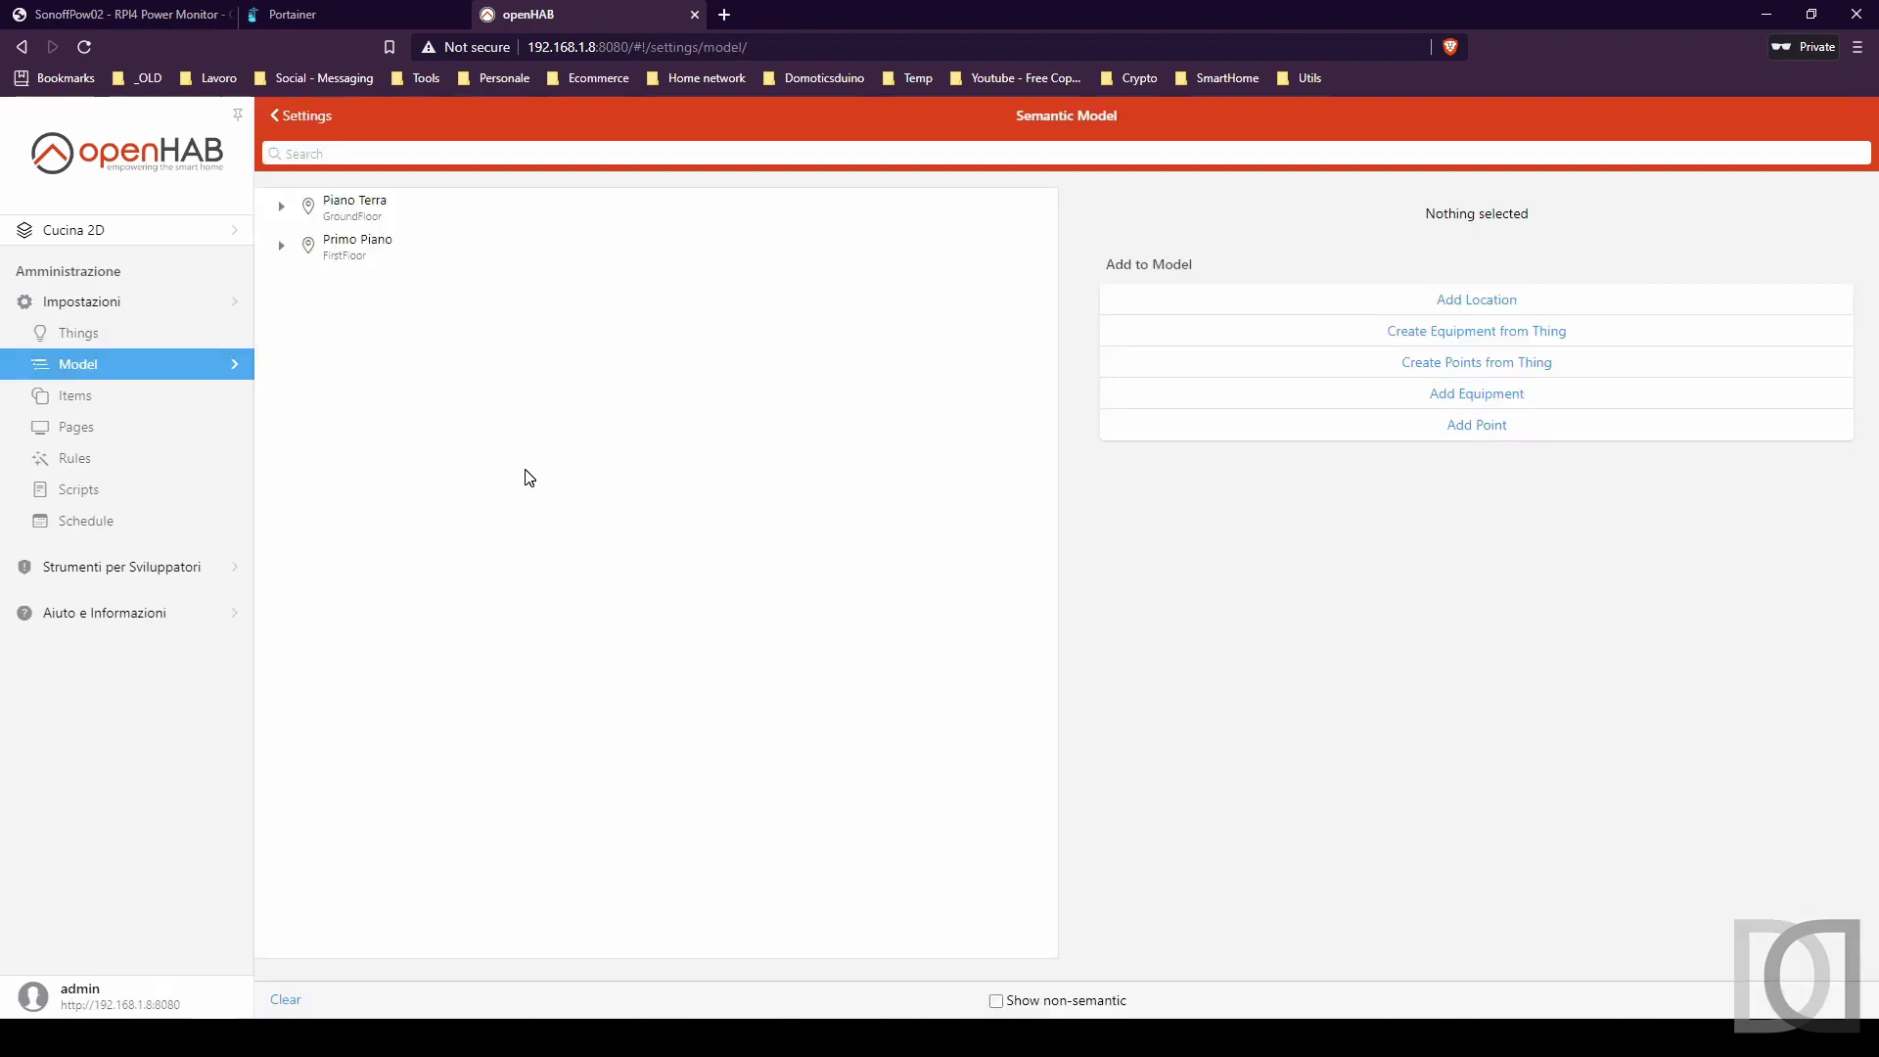
pyautogui.click(1472, 304)
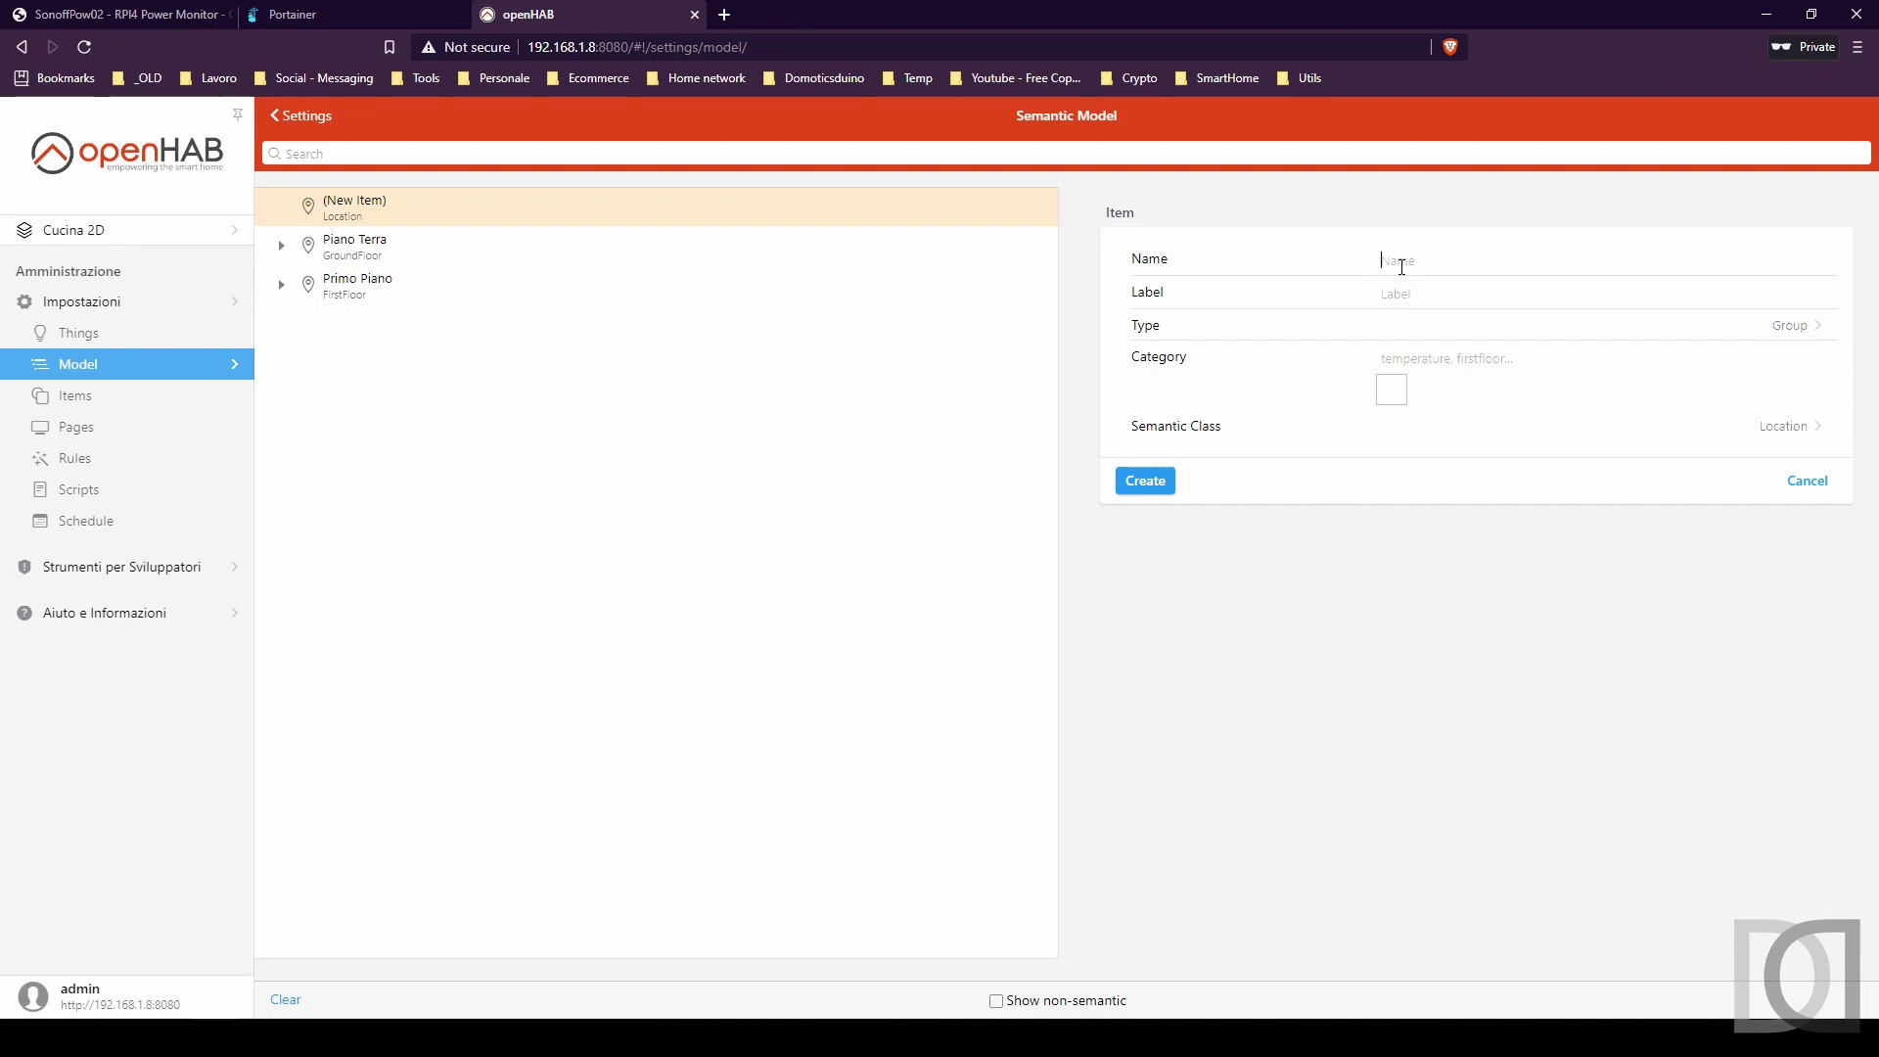
pyautogui.write('Basement')
pyautogui.press('Tab')
pyautogui.write('Piano Seminterrato')
# Give the location the garage category and Basement semantic class, and create it.
pyautogui.click(1481, 362)
pyautogui.write('b')
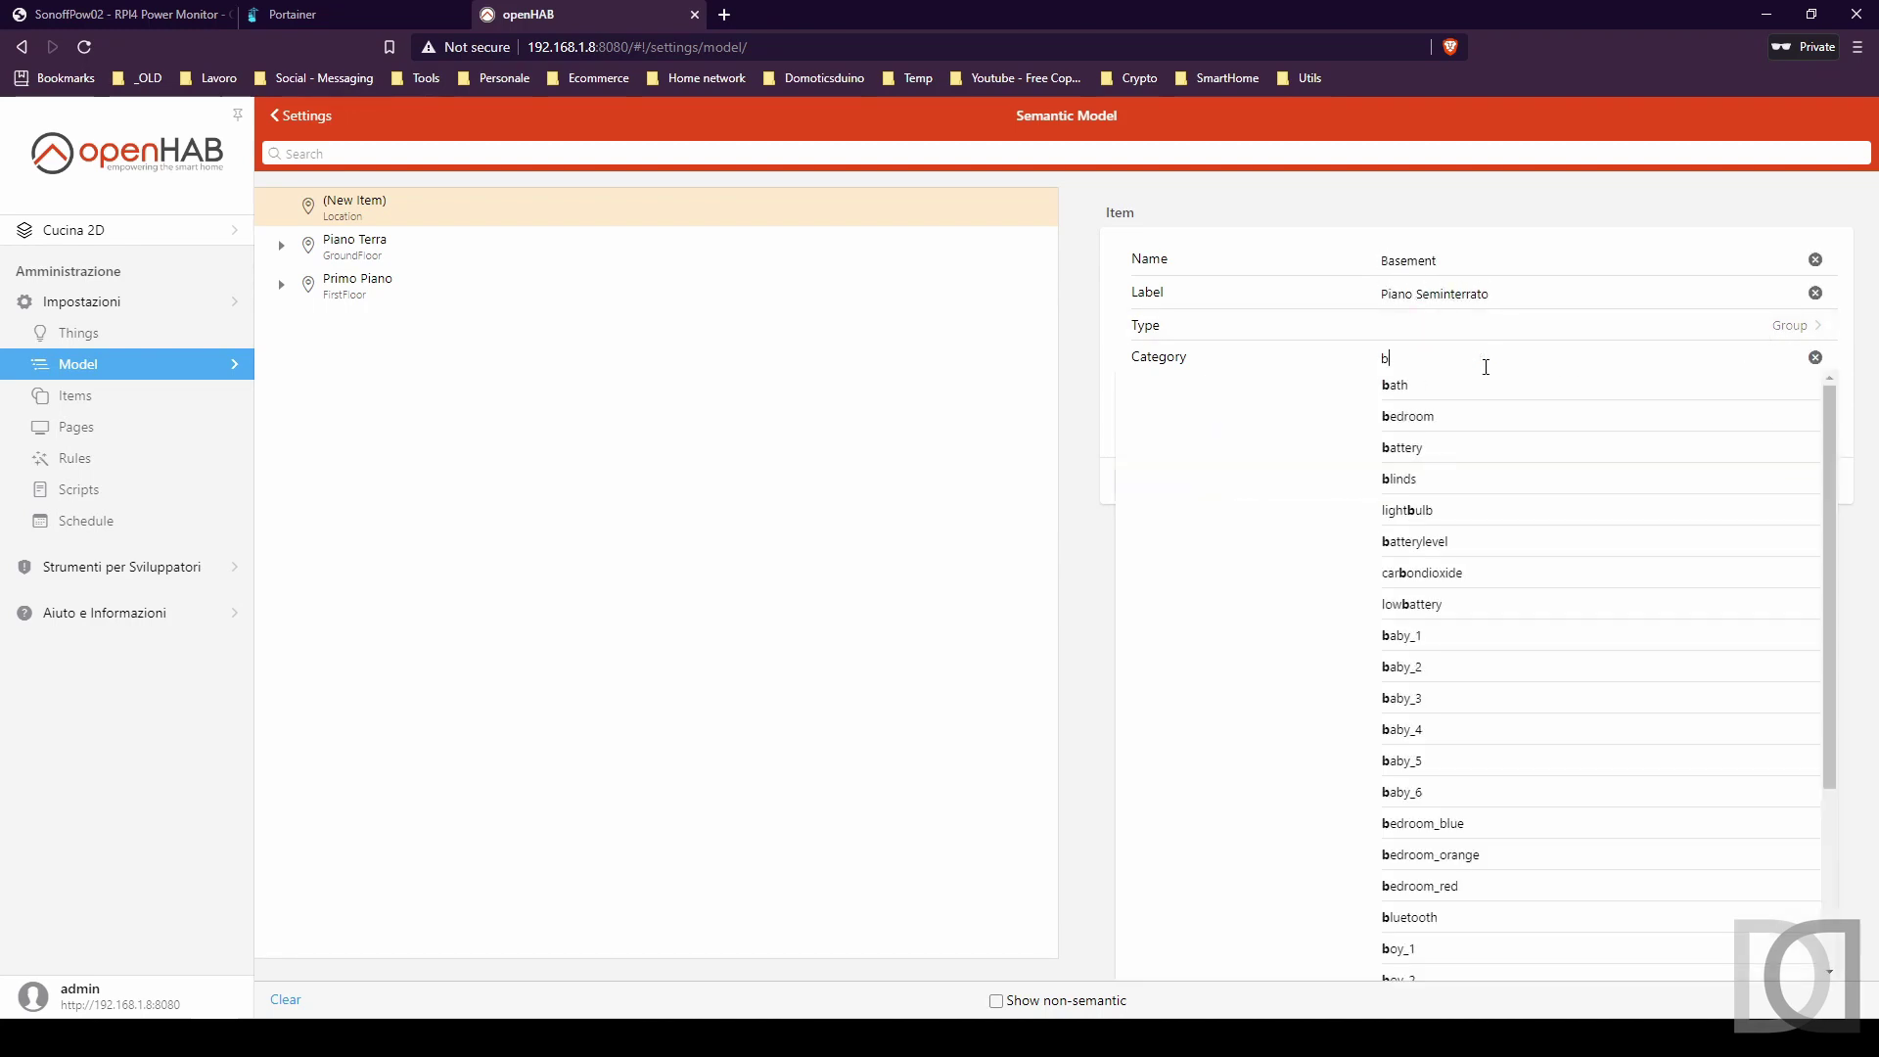
pyautogui.press('BackSpace')
pyautogui.write('gar')
pyautogui.click(1414, 386)
pyautogui.click(1788, 428)
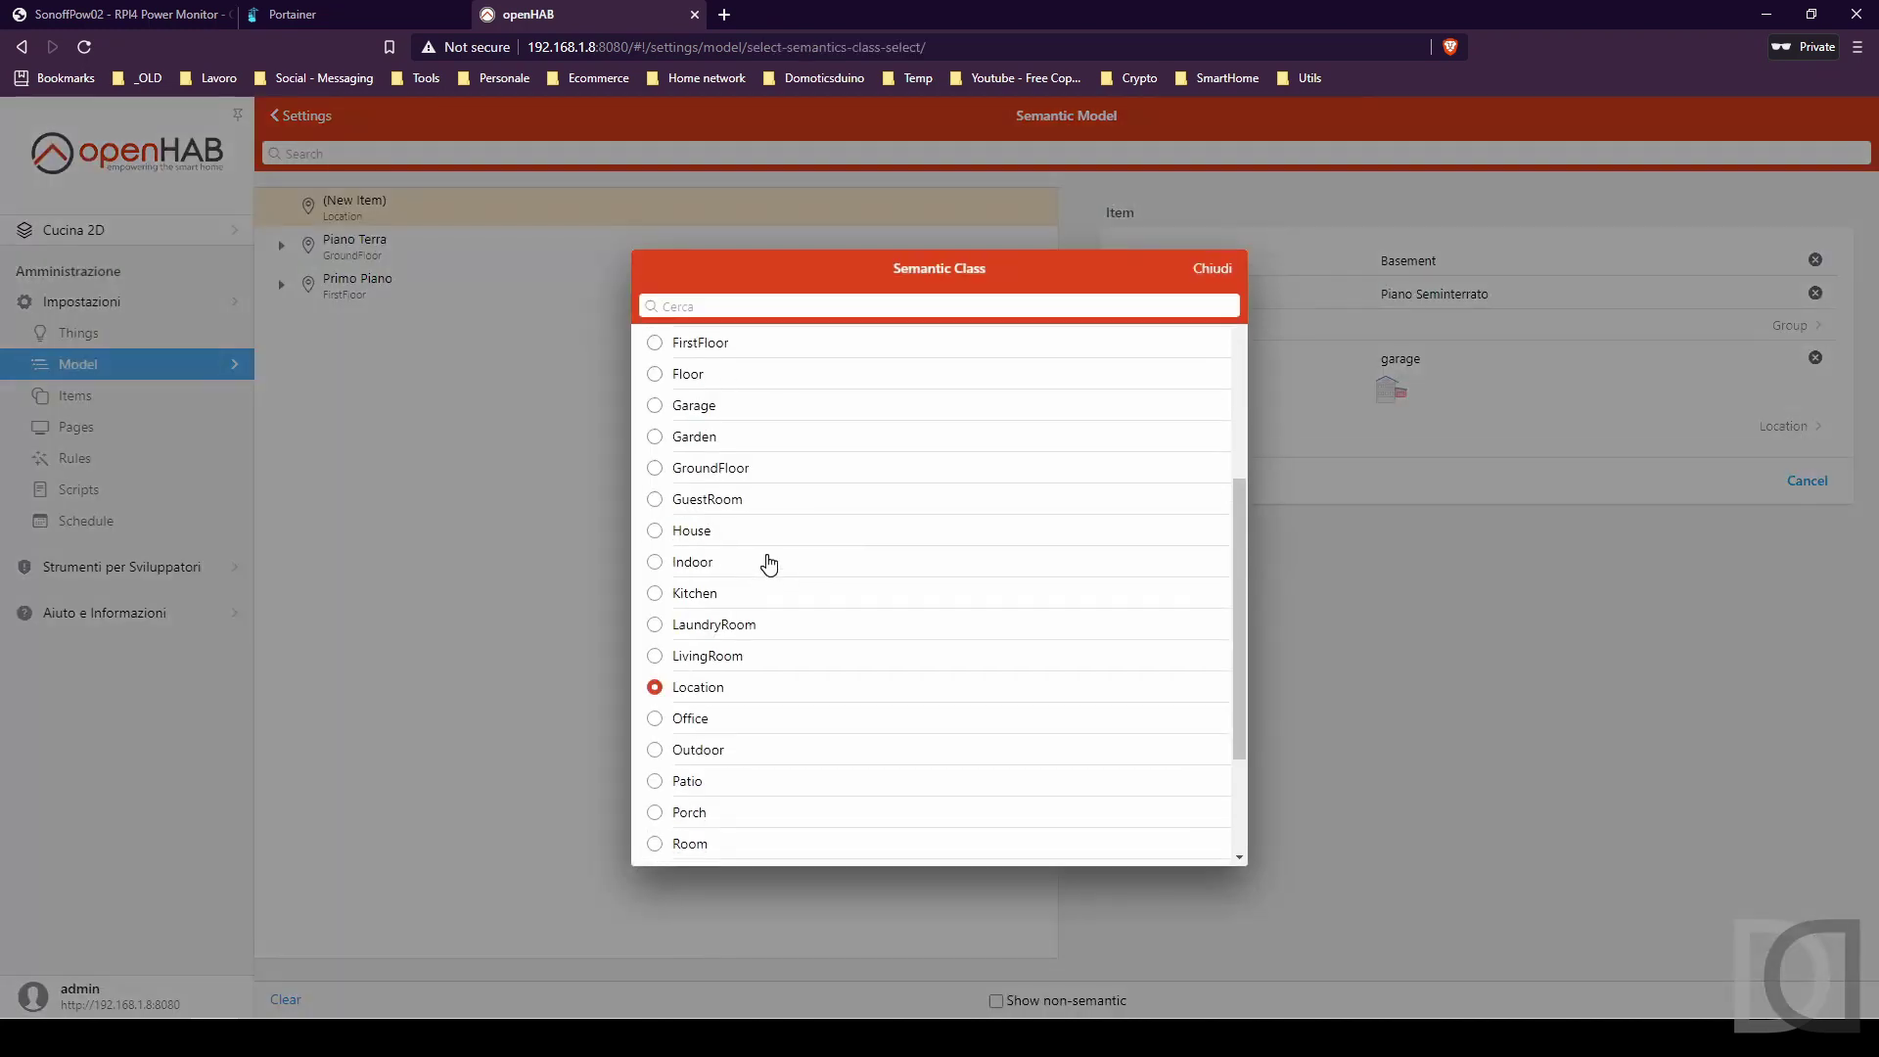
pyautogui.scroll(5, 769, 564)
pyautogui.click(705, 361)
pyautogui.click(1141, 479)
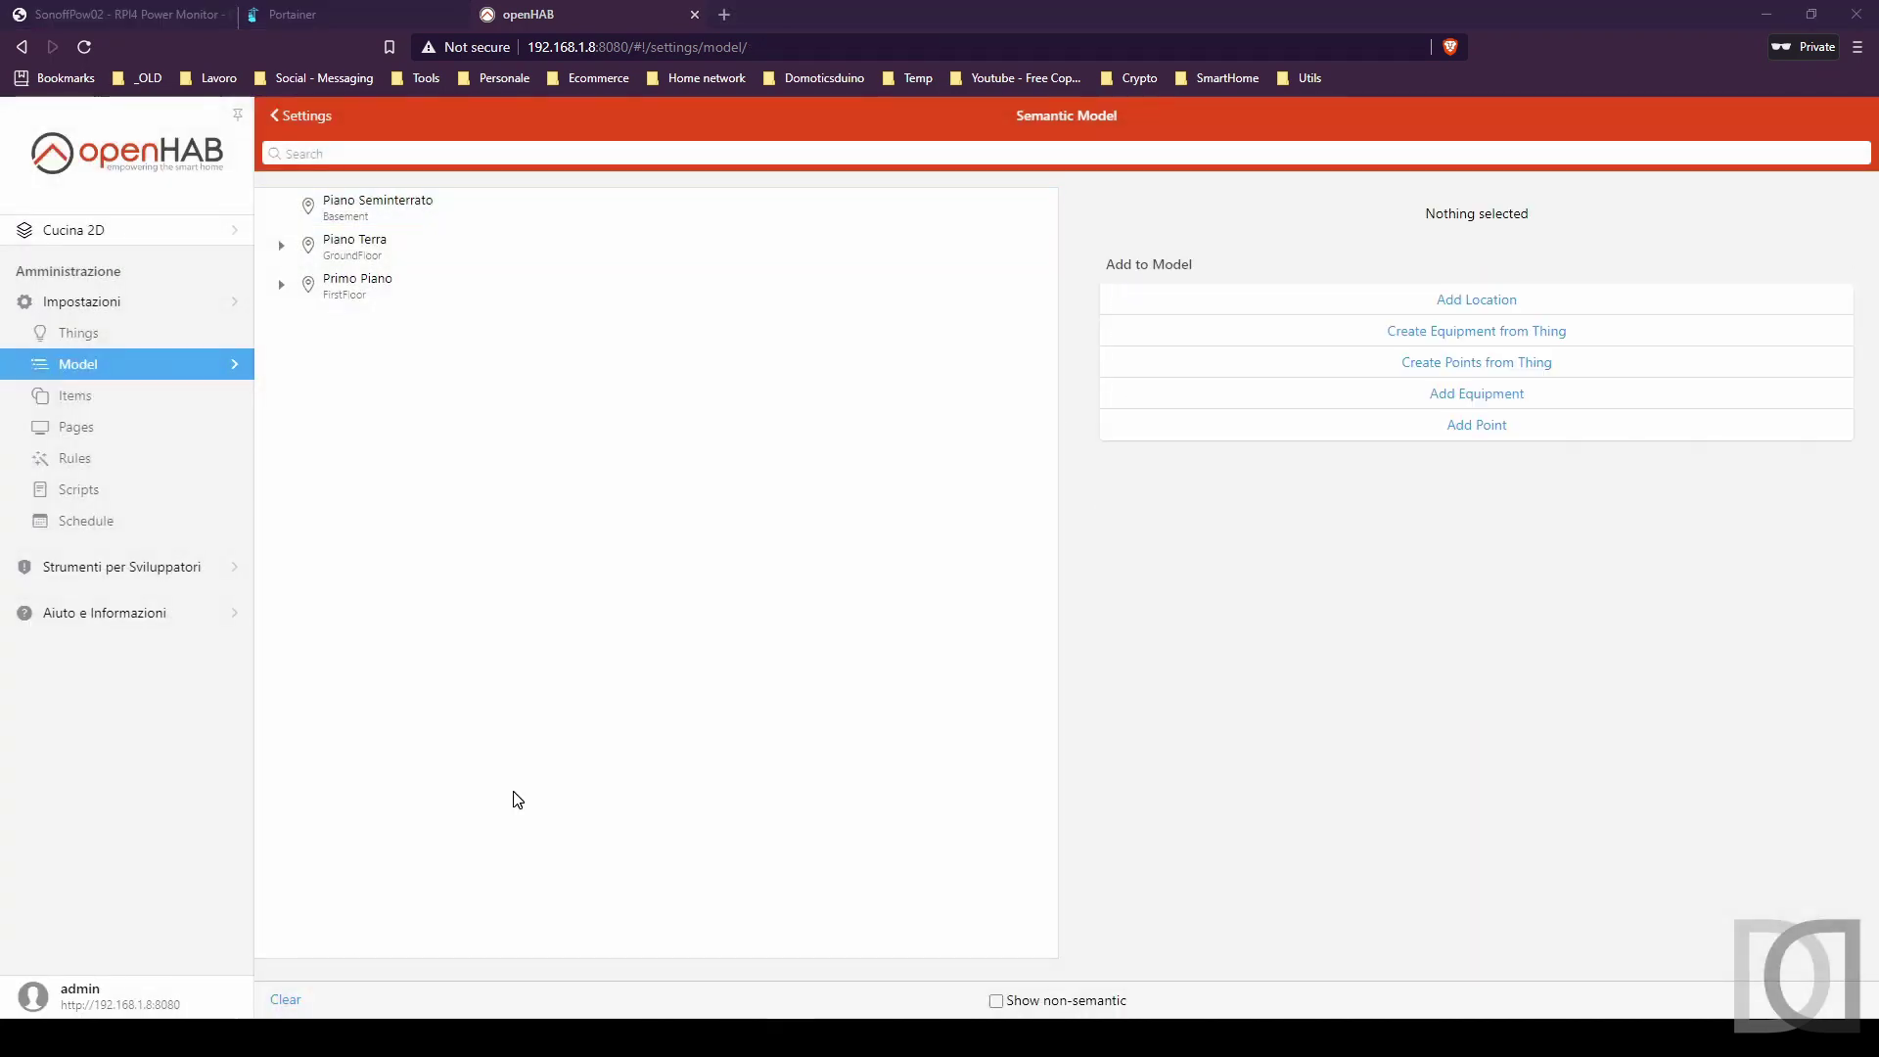
pyautogui.click(93, 335)
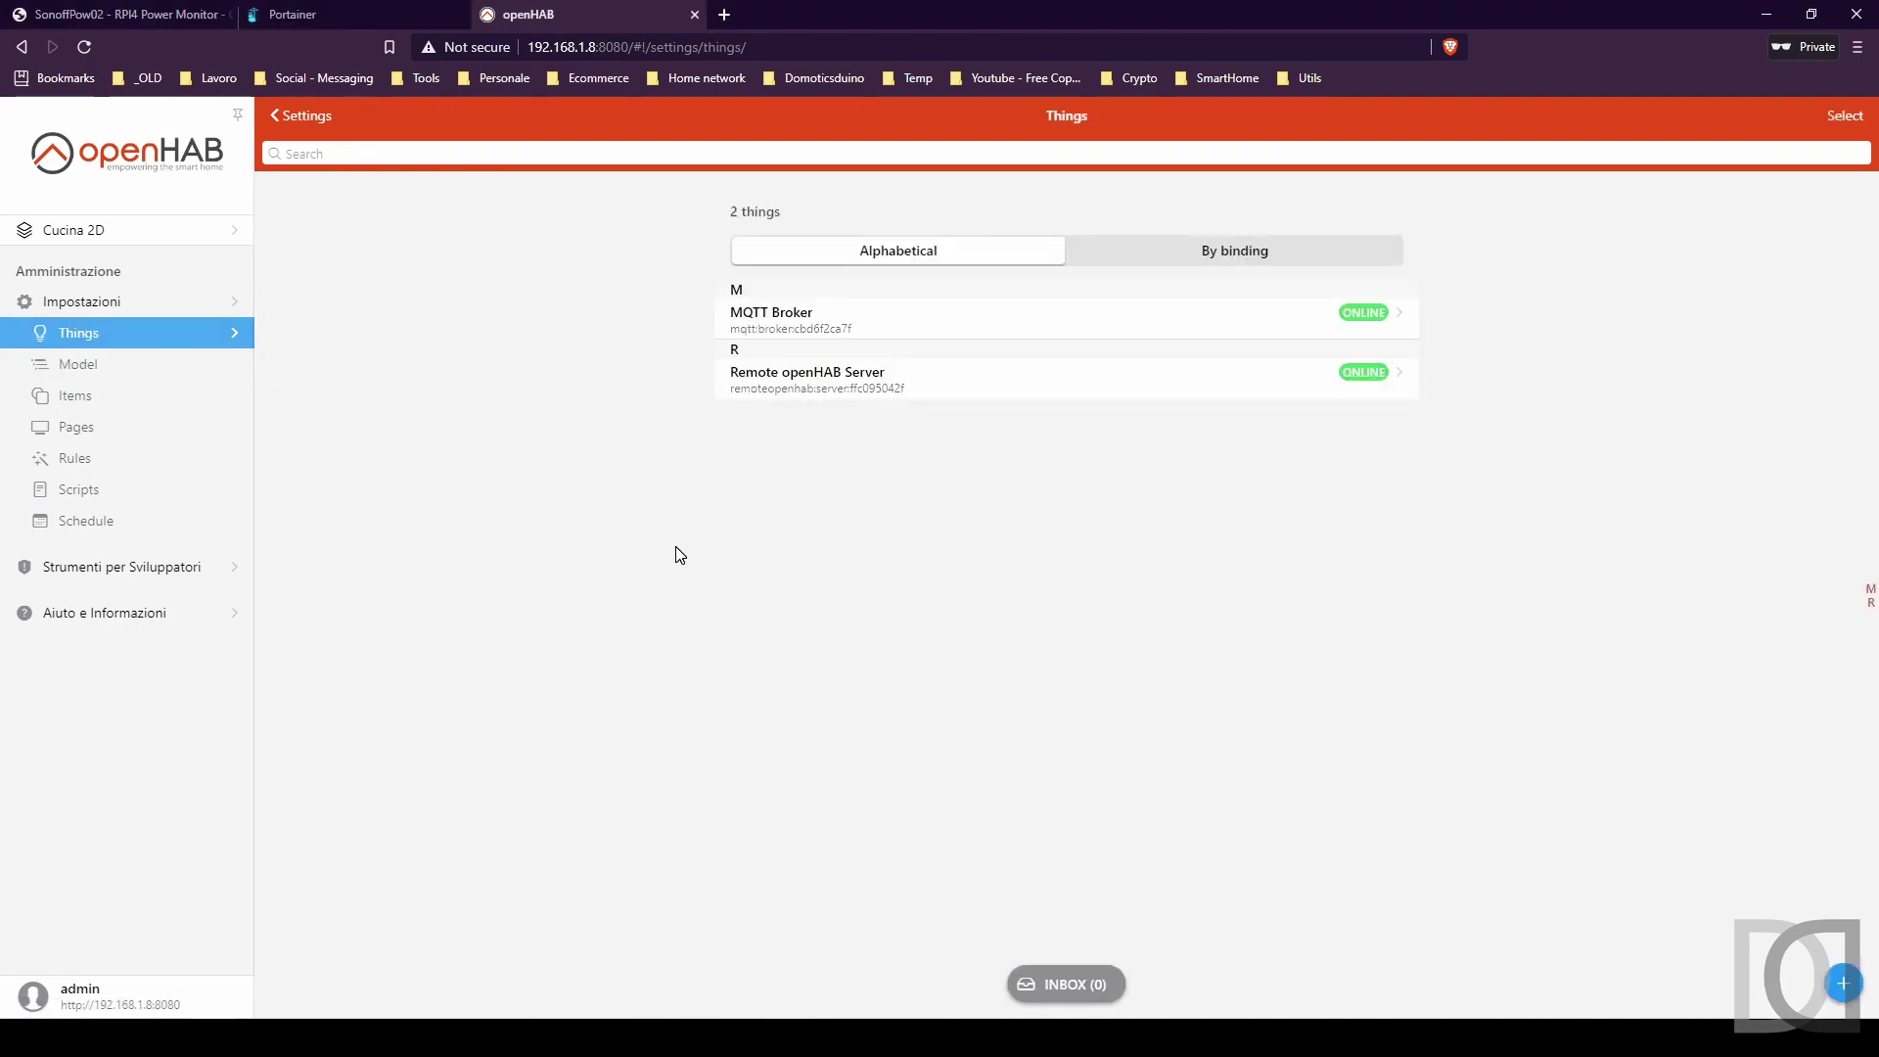
# Create a new MQTT Broker thing, MQTT Broker NEW, from the MQTT Binding.
pyautogui.click(1844, 990)
pyautogui.click(800, 223)
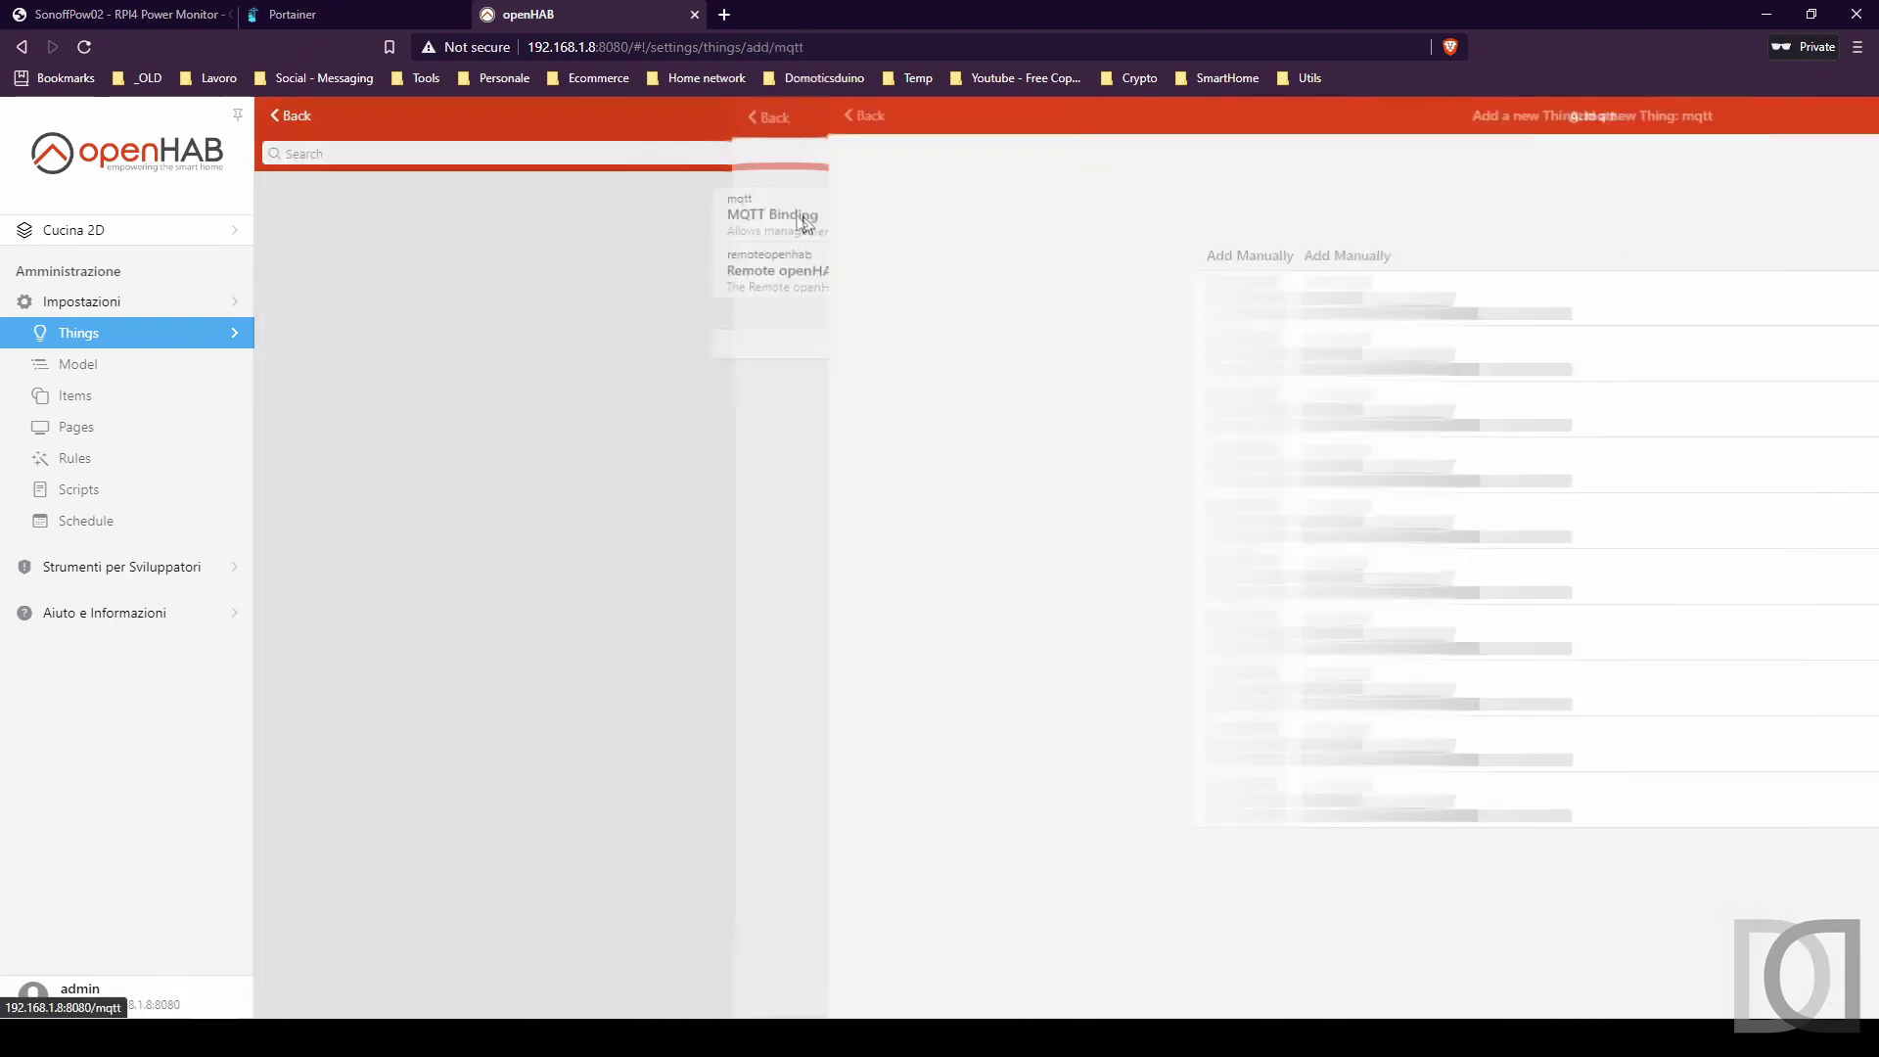
pyautogui.click(851, 343)
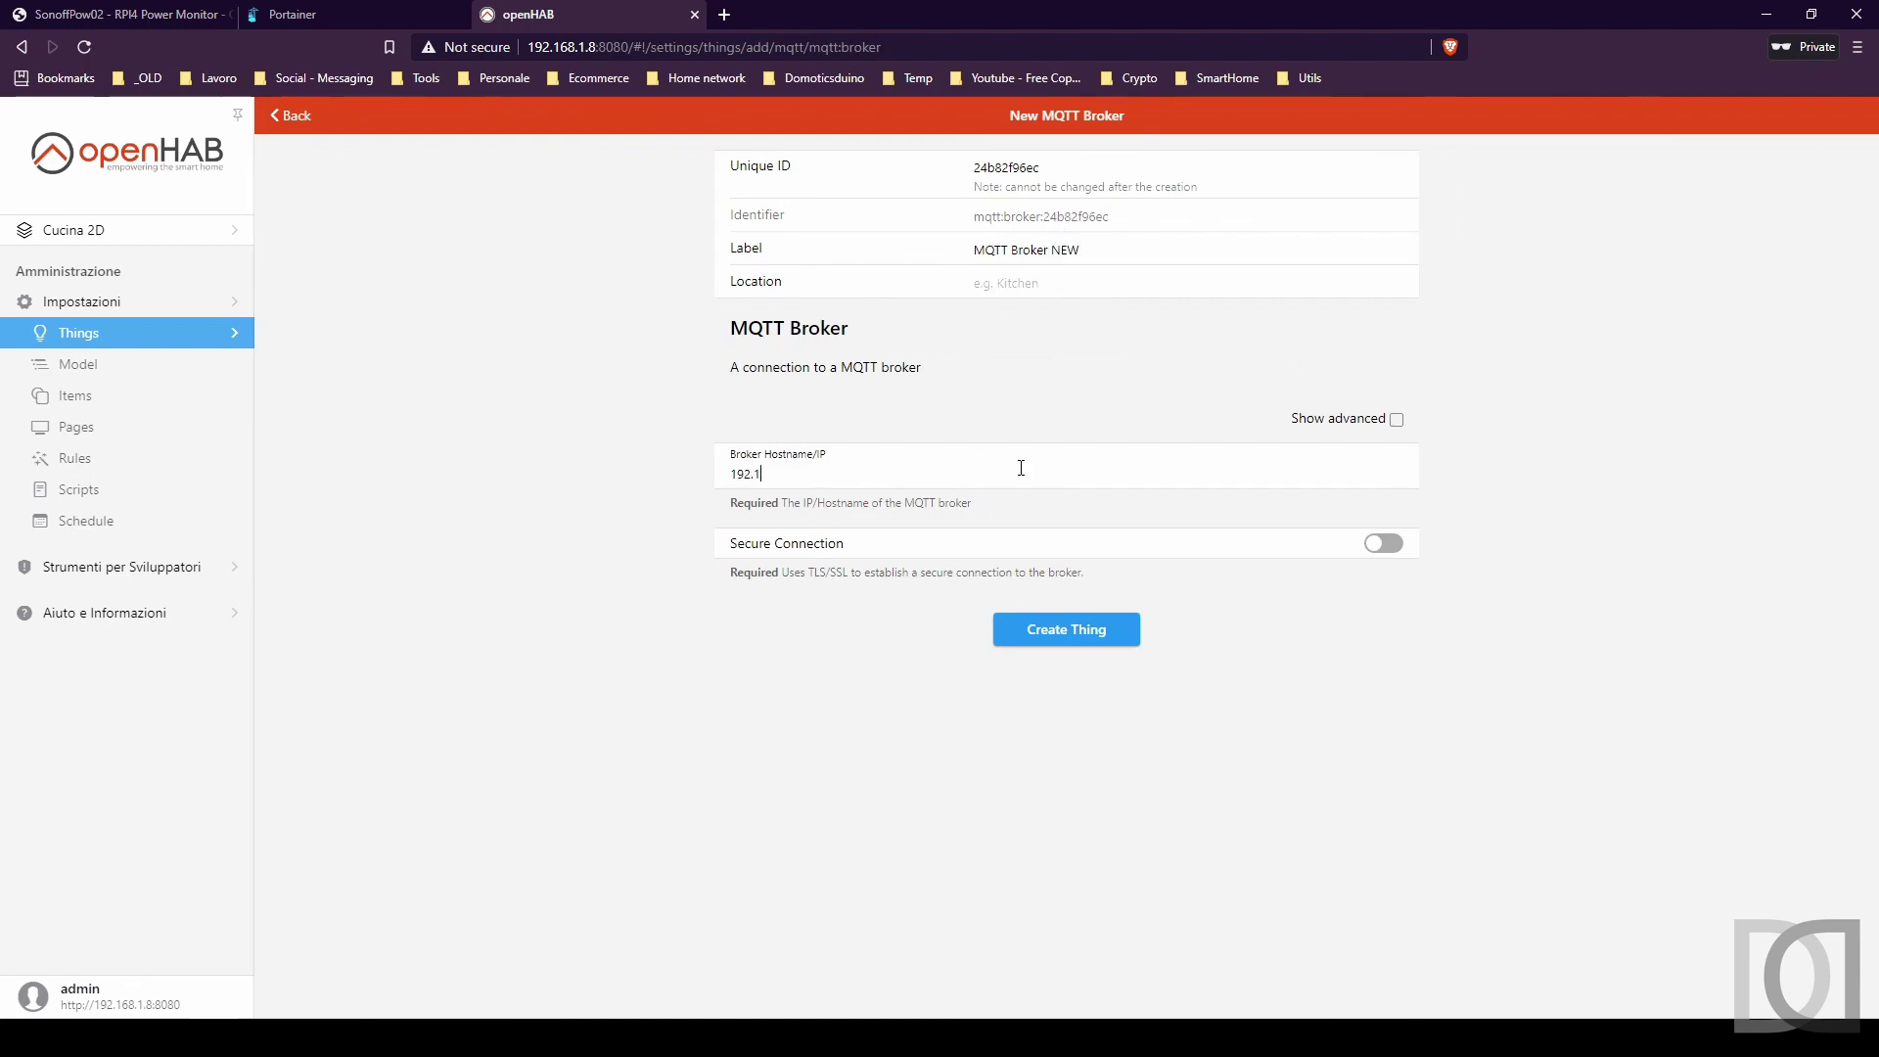
pyautogui.click(1066, 629)
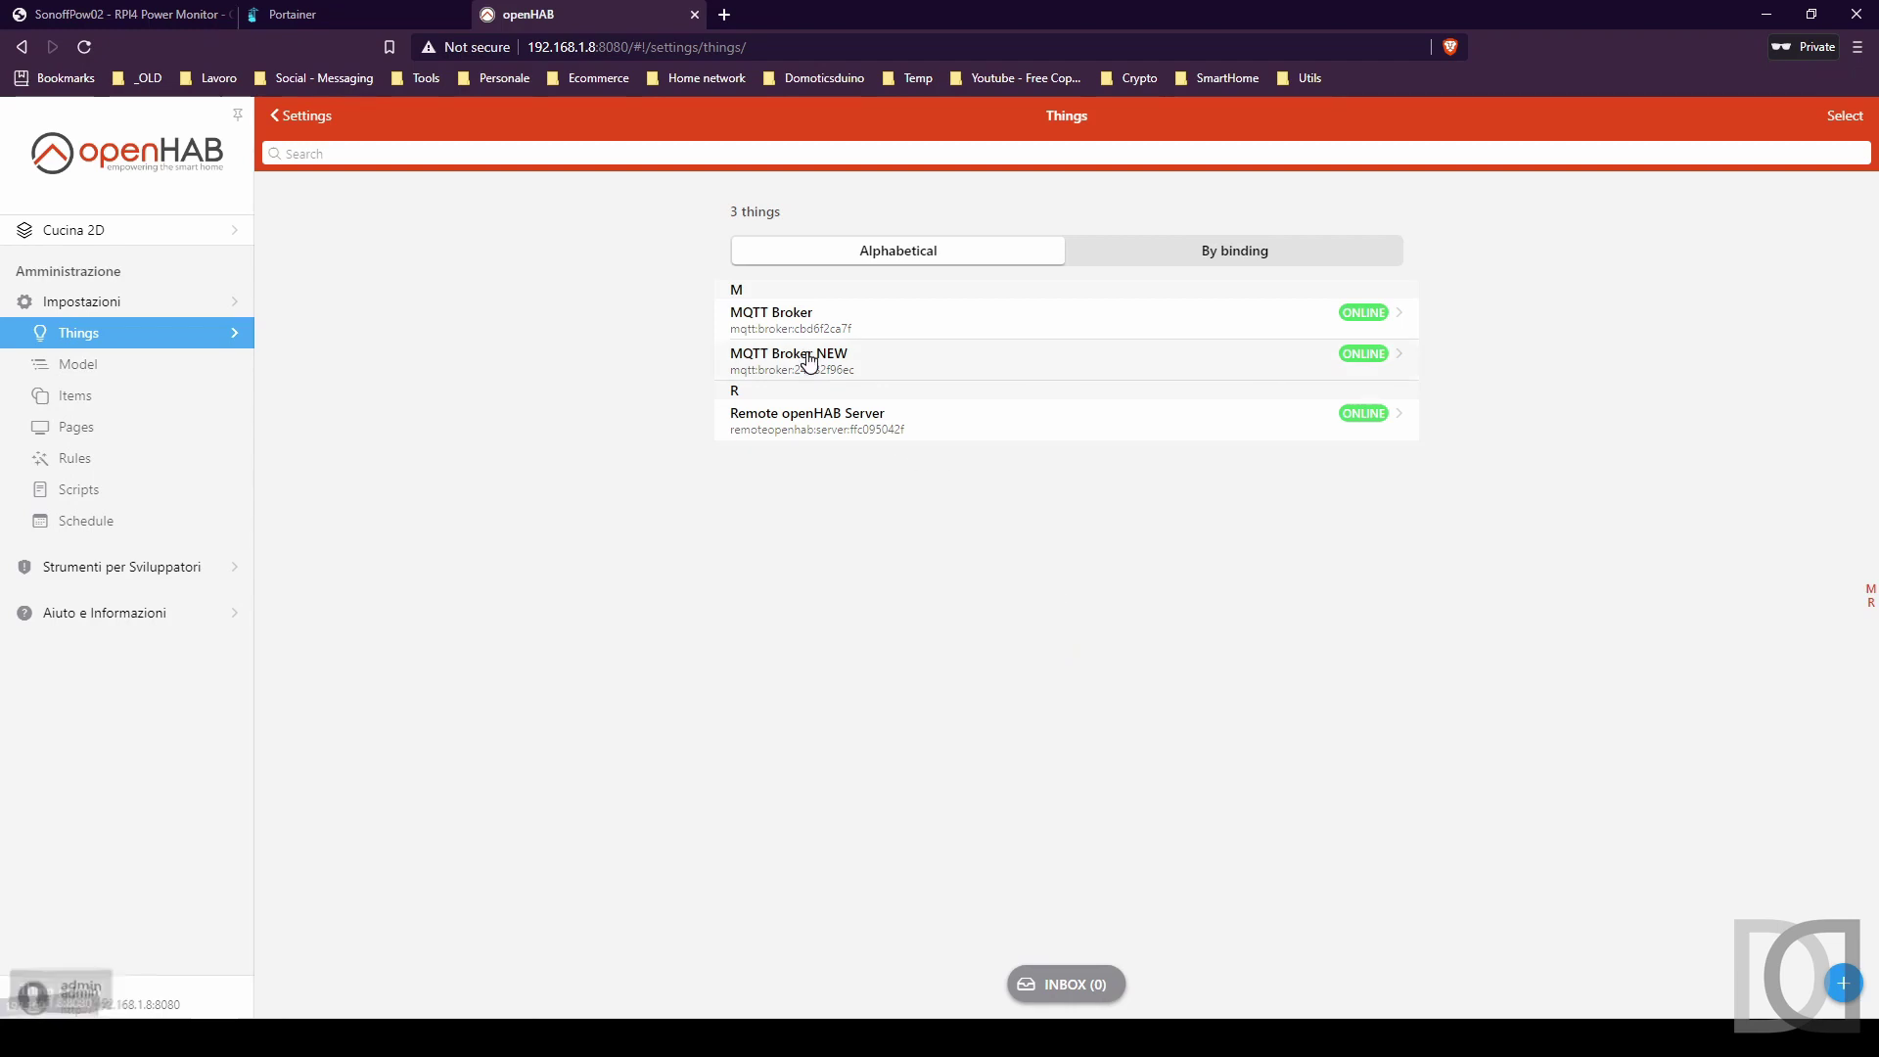
# Create a Generic MQTT Thing labelled 'RPI4 Power Monitor' bridged to MQTT Broker NEW.
pyautogui.click(1843, 983)
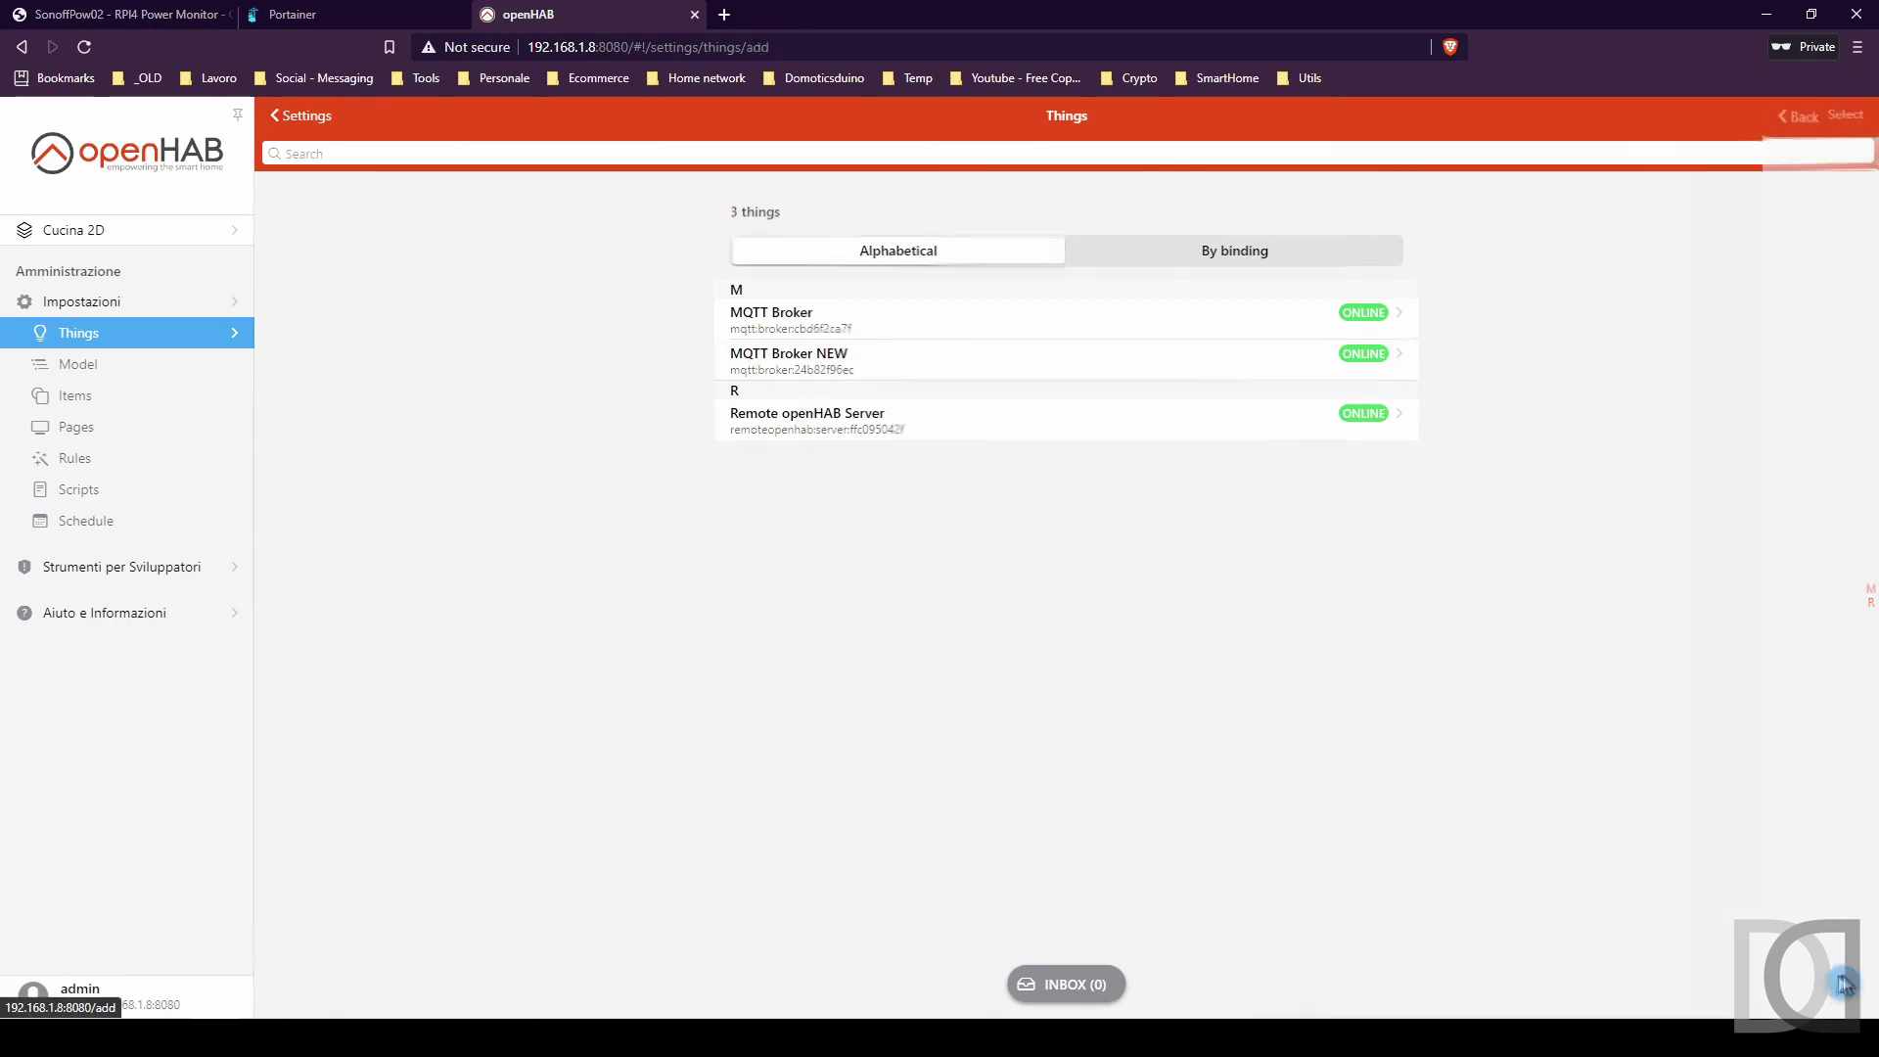
pyautogui.click(835, 236)
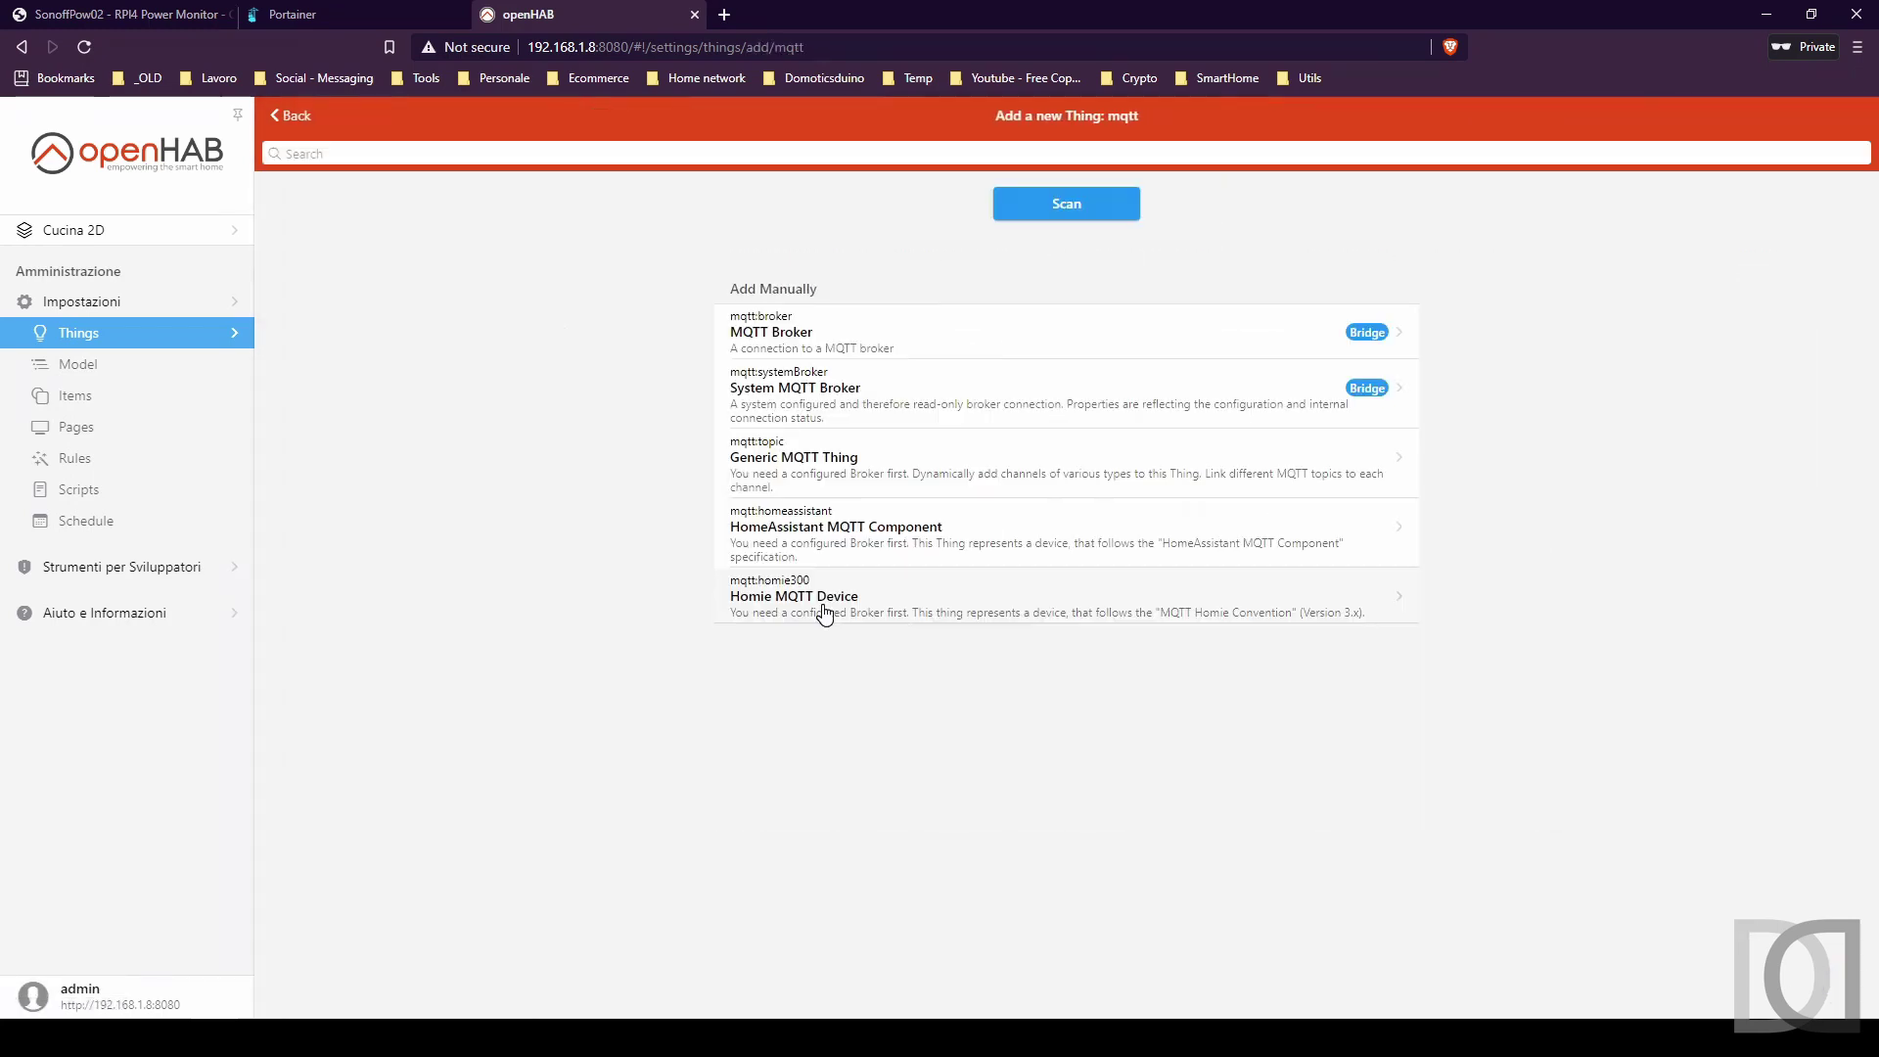
pyautogui.click(807, 471)
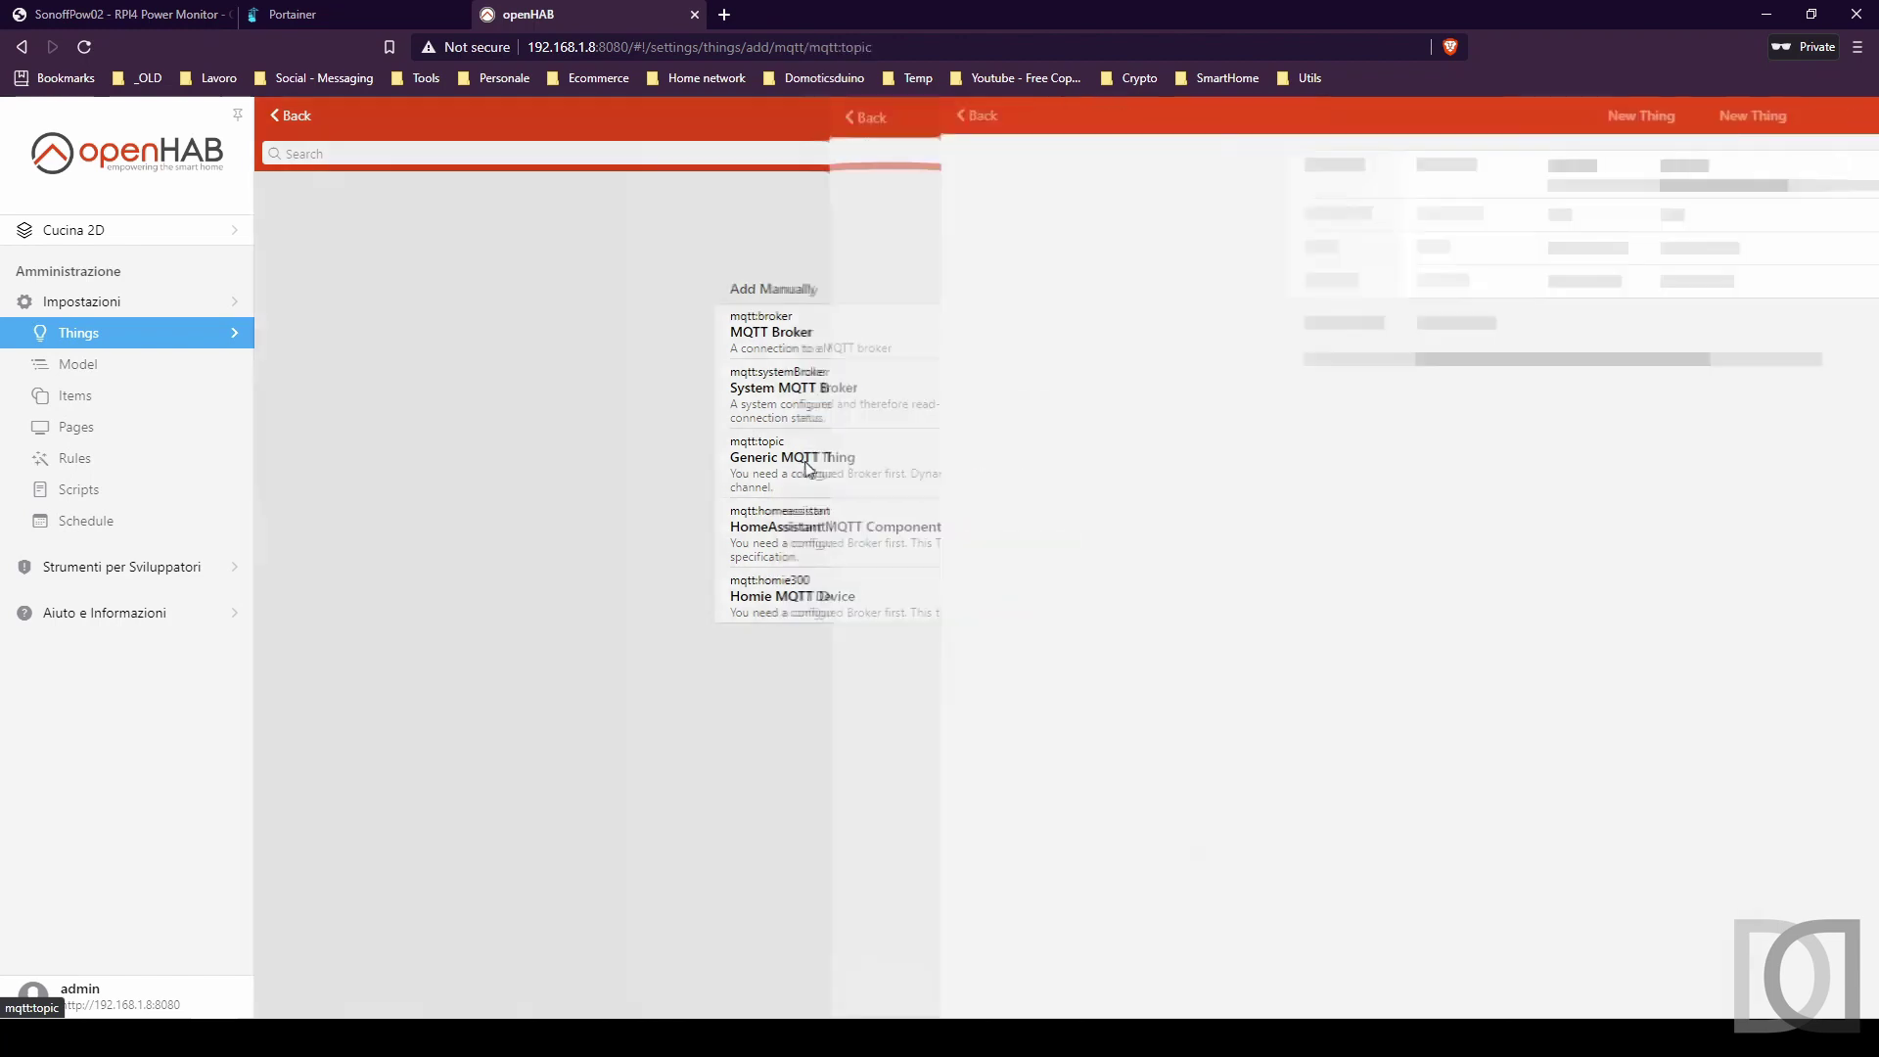
pyautogui.click(798, 395)
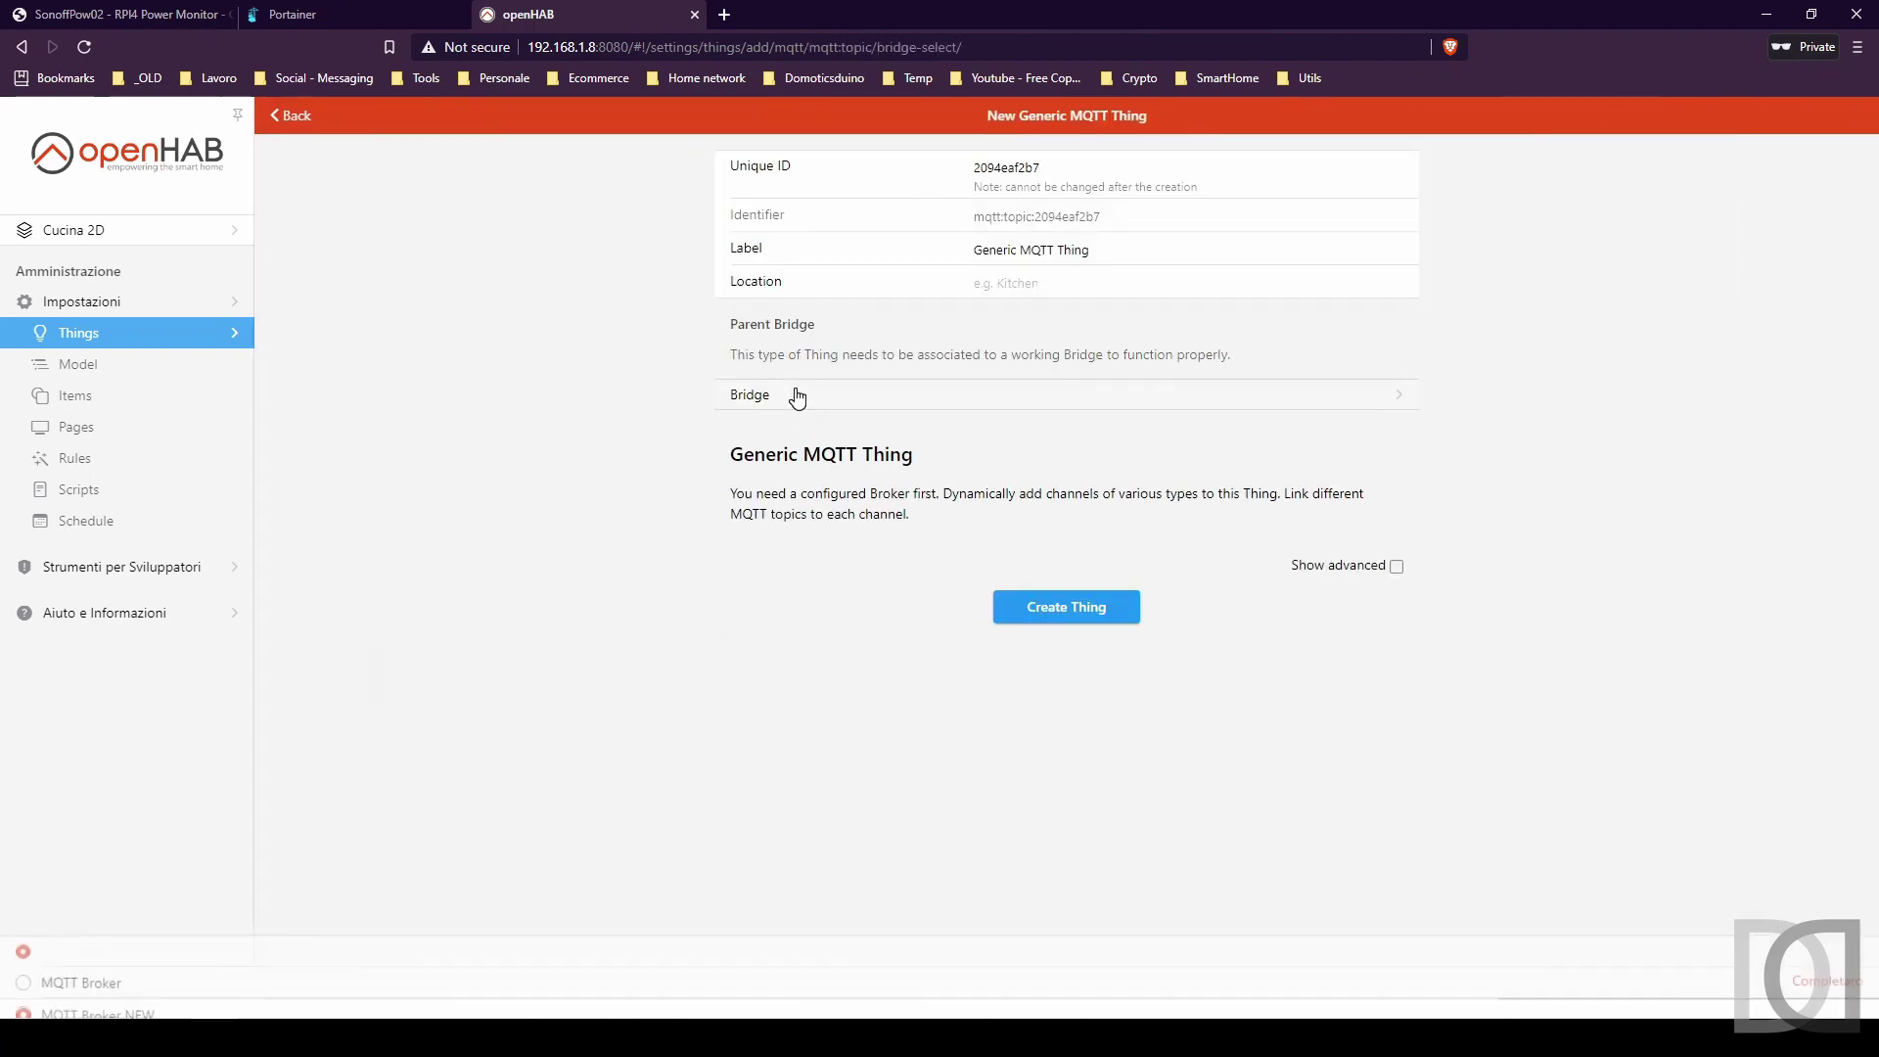
pyautogui.click(73, 880)
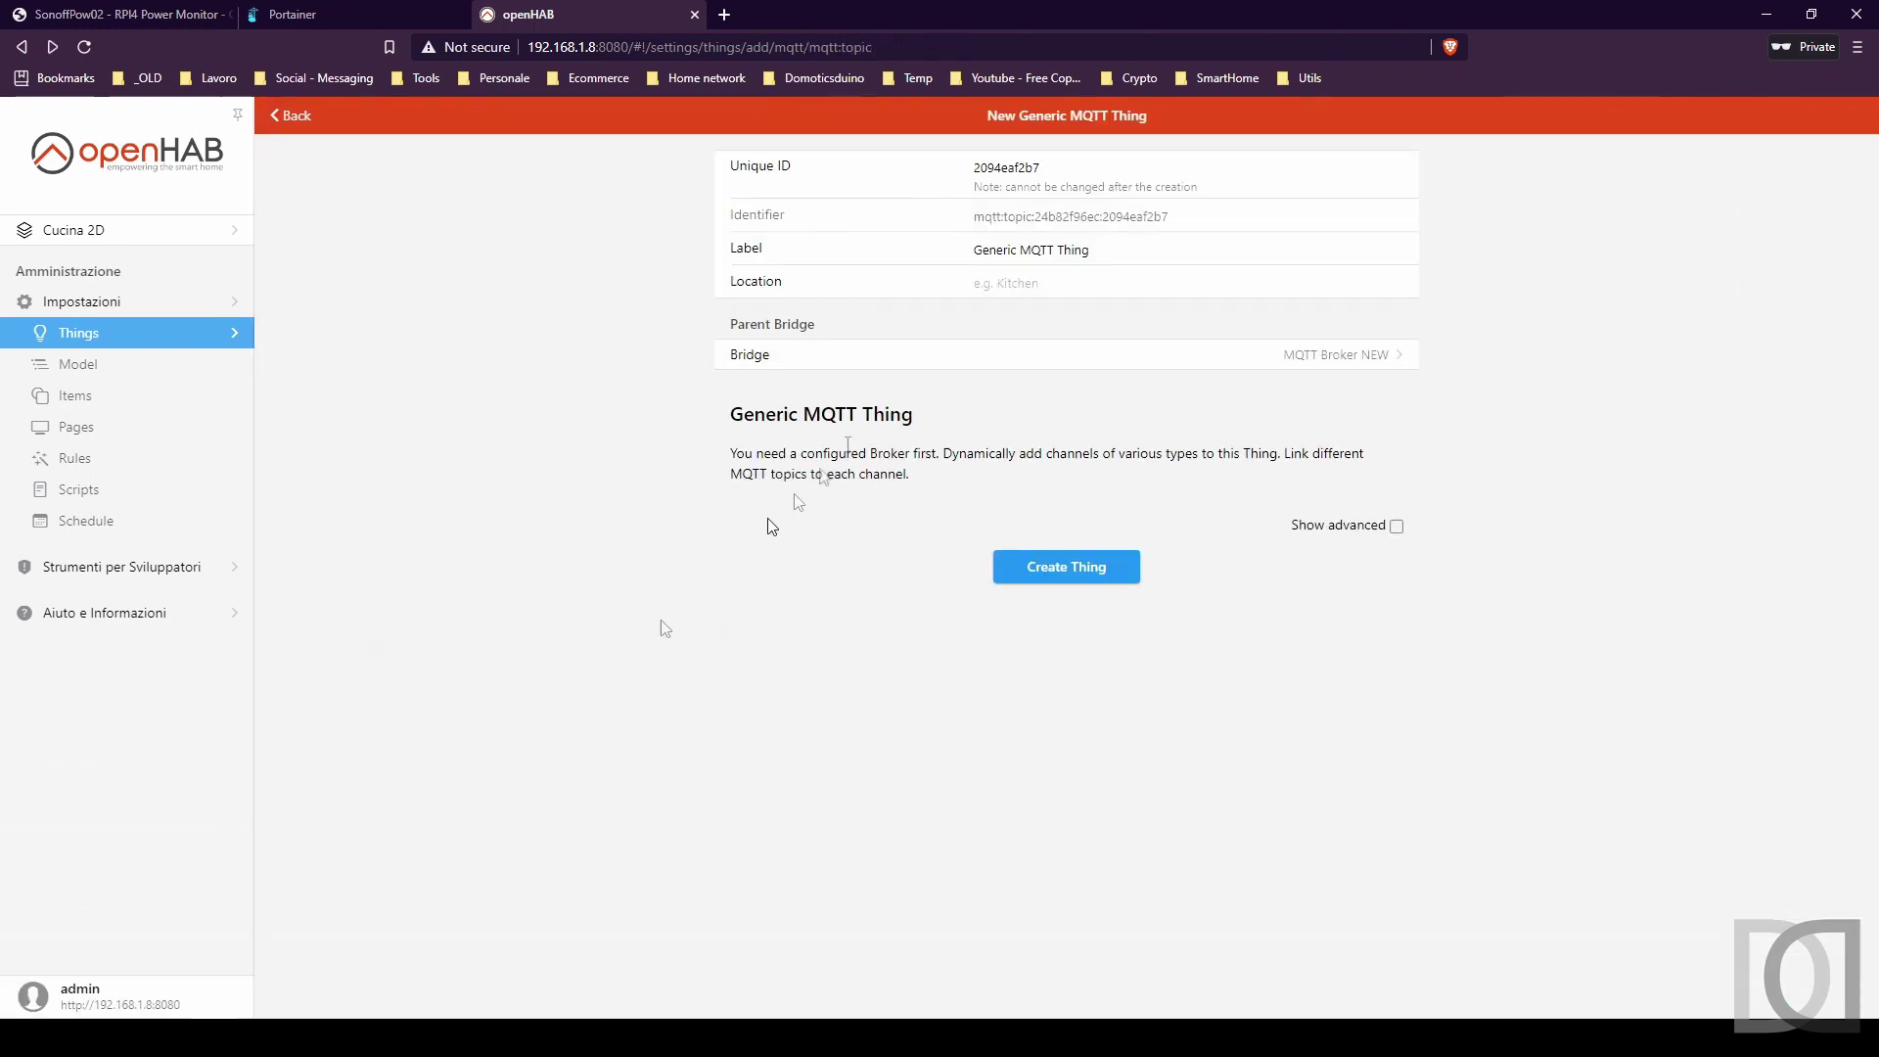
pyautogui.moveTo(1132, 253); pyautogui.dragTo(865, 259)
pyautogui.write('RPI4 Power Monitor')
pyautogui.click(1090, 581)
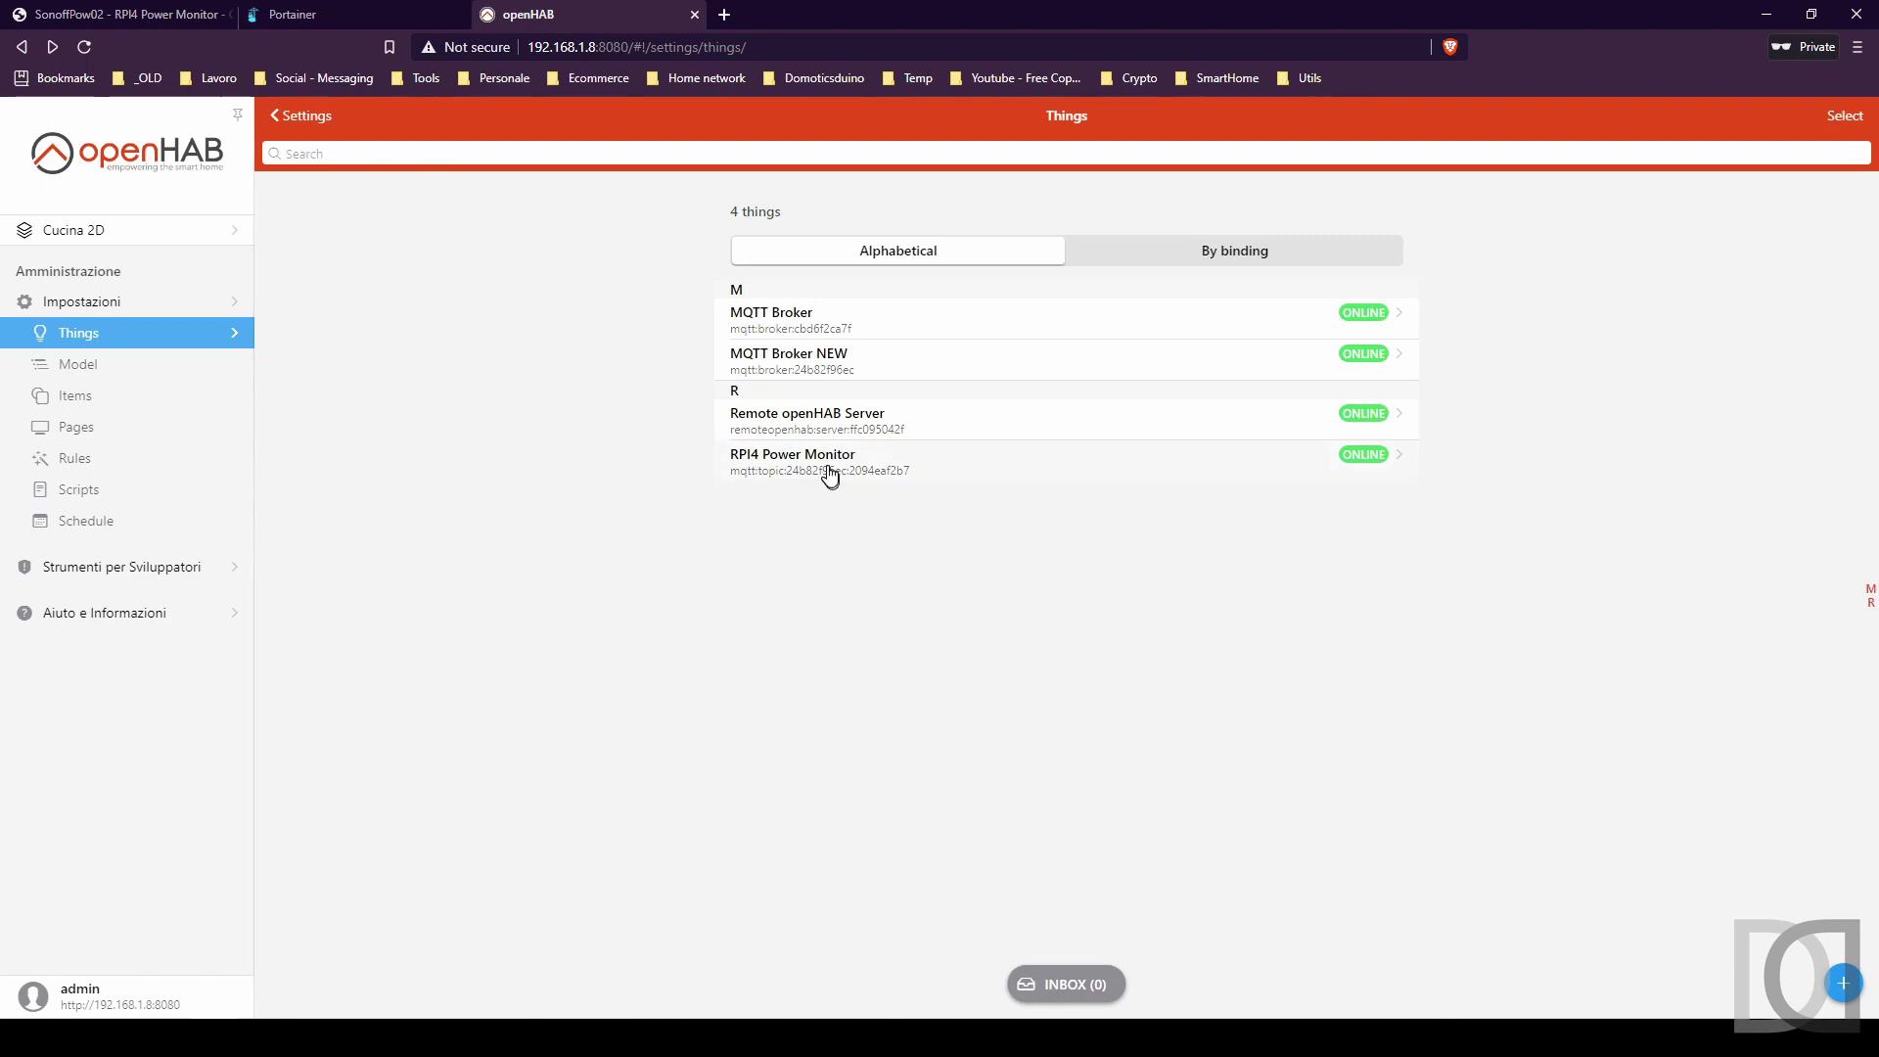
pyautogui.click(823, 471)
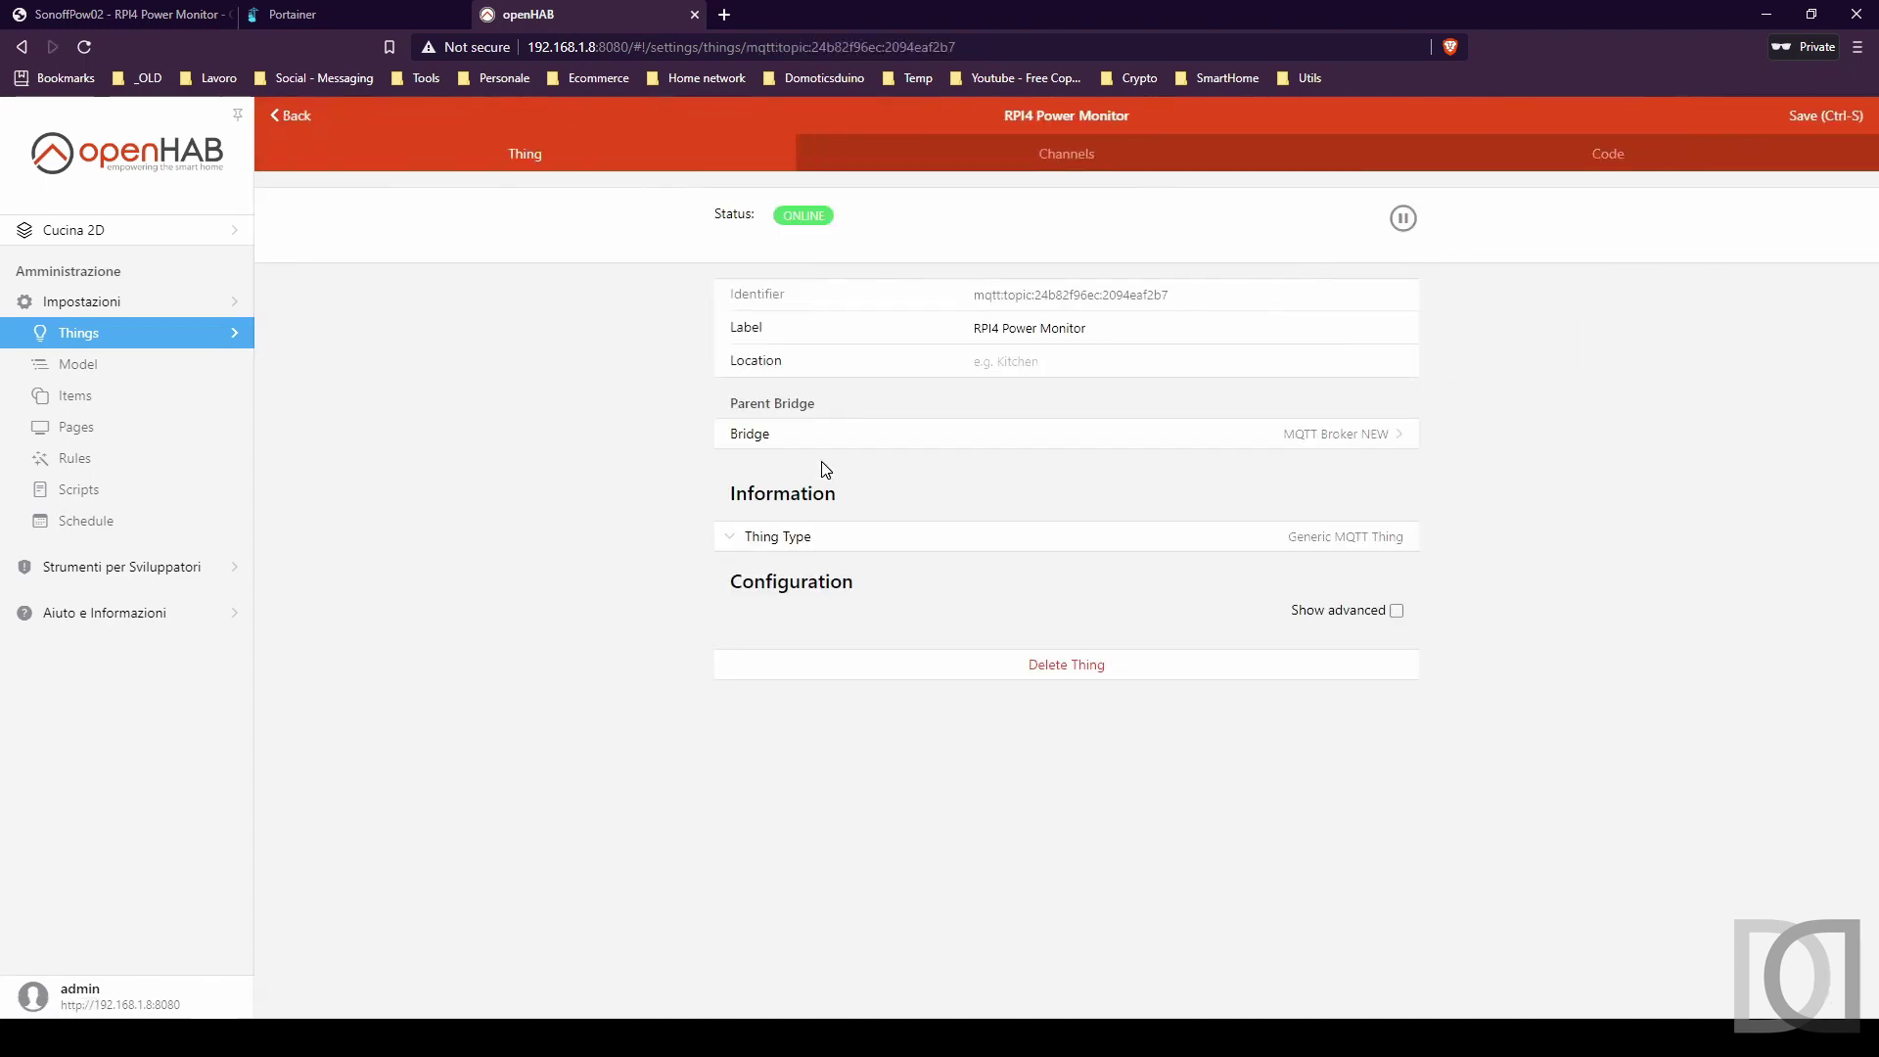
# Add a Number Value channel CHRpi4PowerMonitor labelled 'RPI4 Power Monitor Channel'.
pyautogui.click(1036, 157)
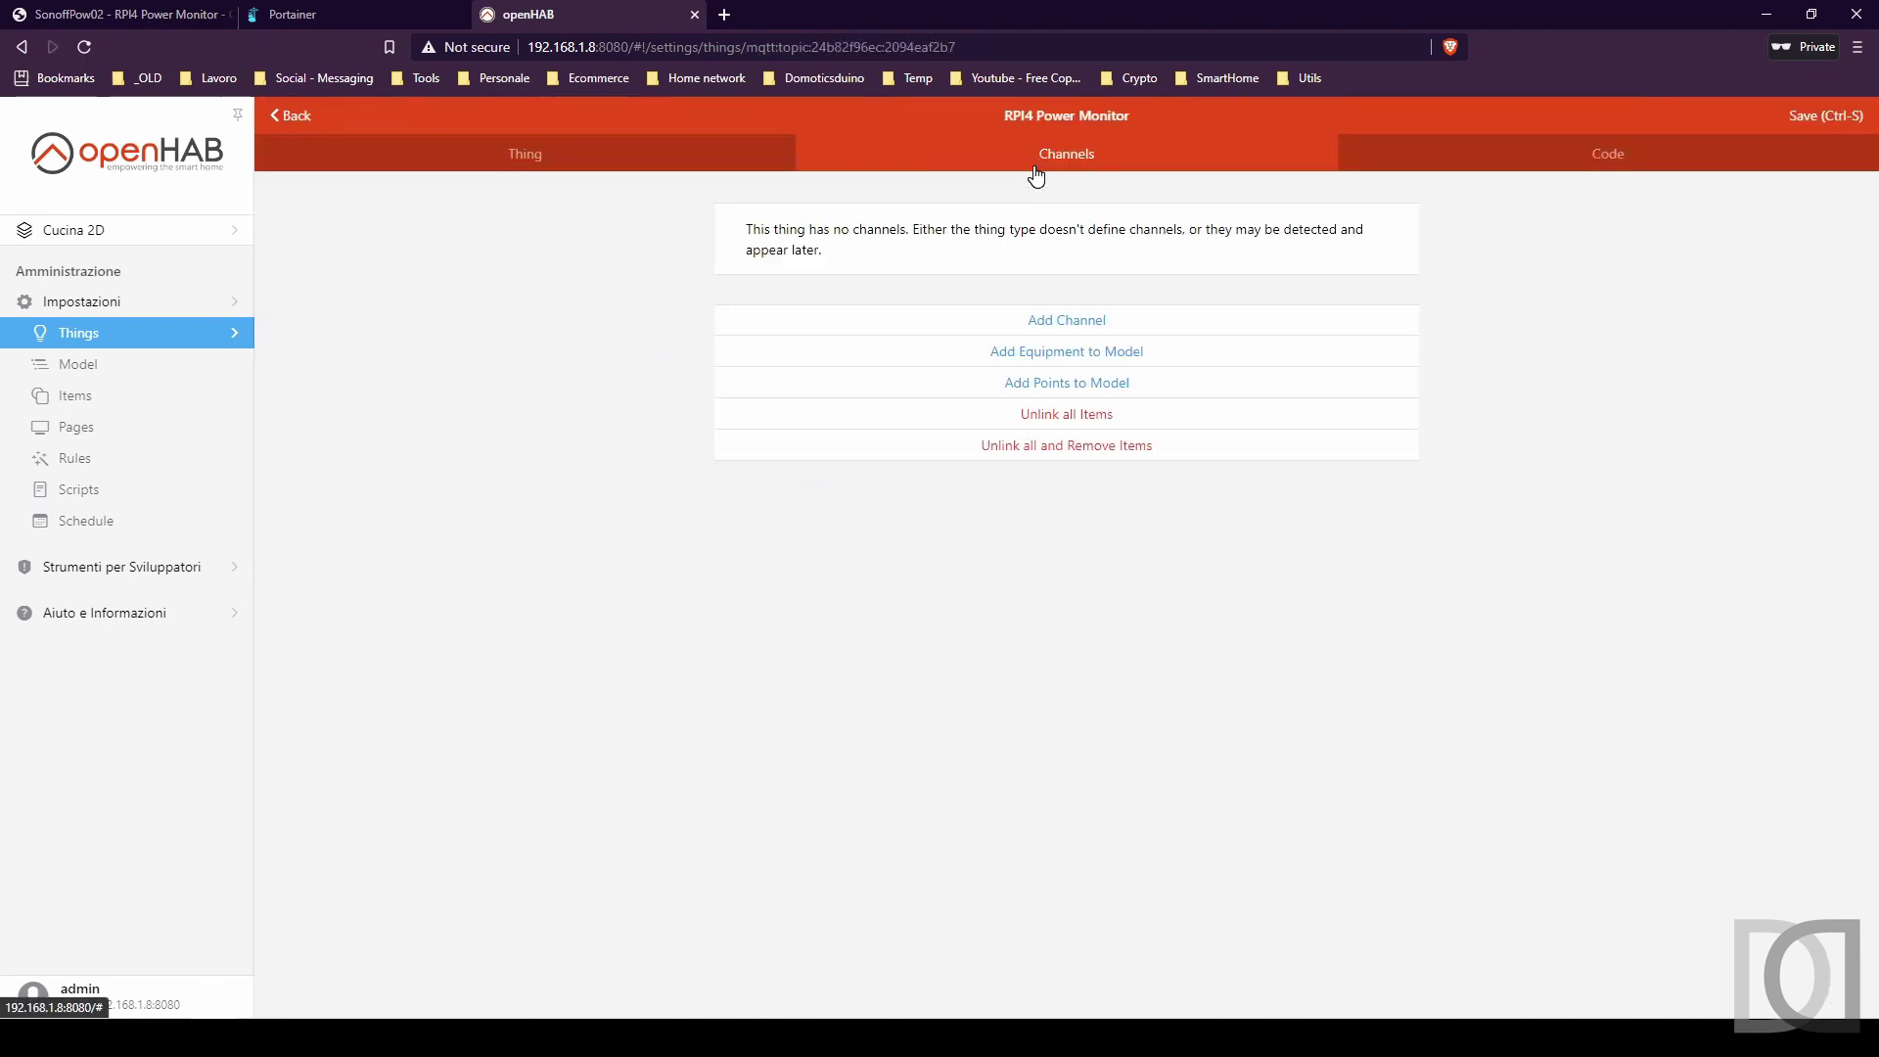
pyautogui.click(1044, 321)
pyautogui.click(841, 181)
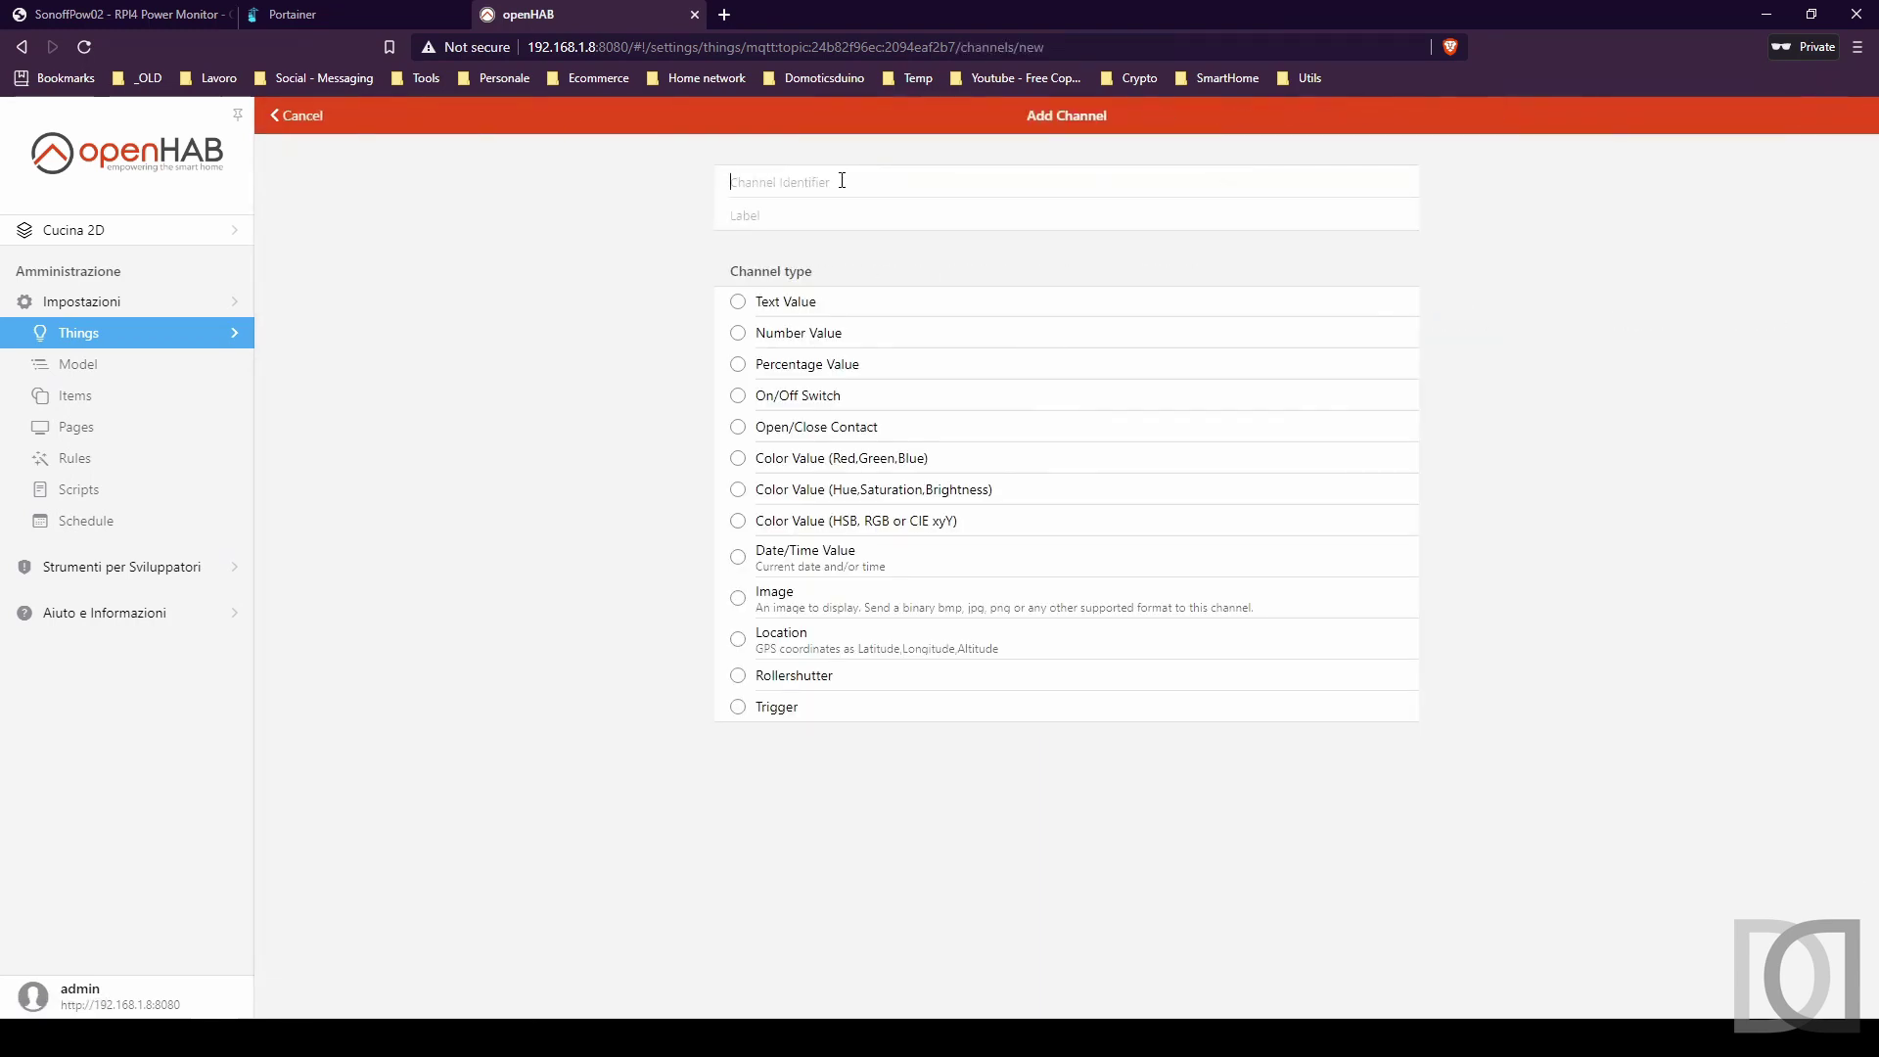
pyautogui.write('rpi4')
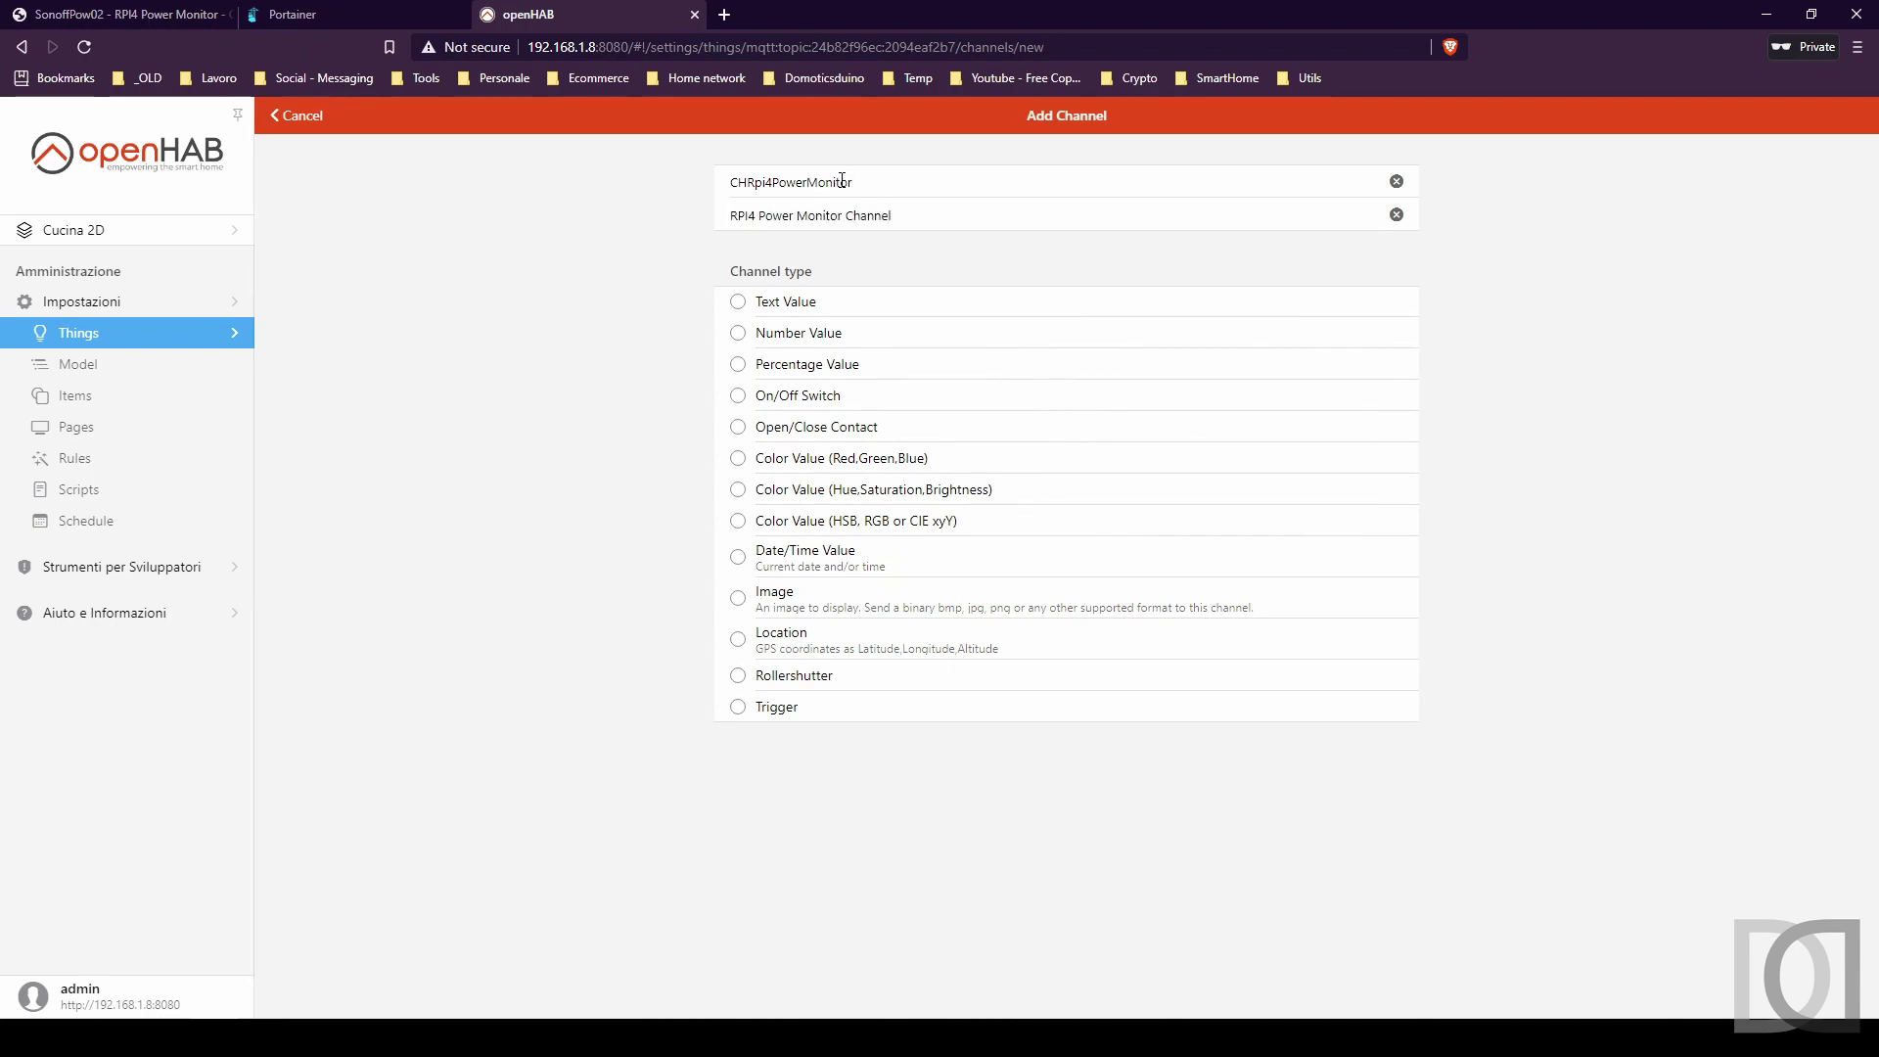
pyautogui.click(820, 334)
pyautogui.scroll(-3, 865, 471)
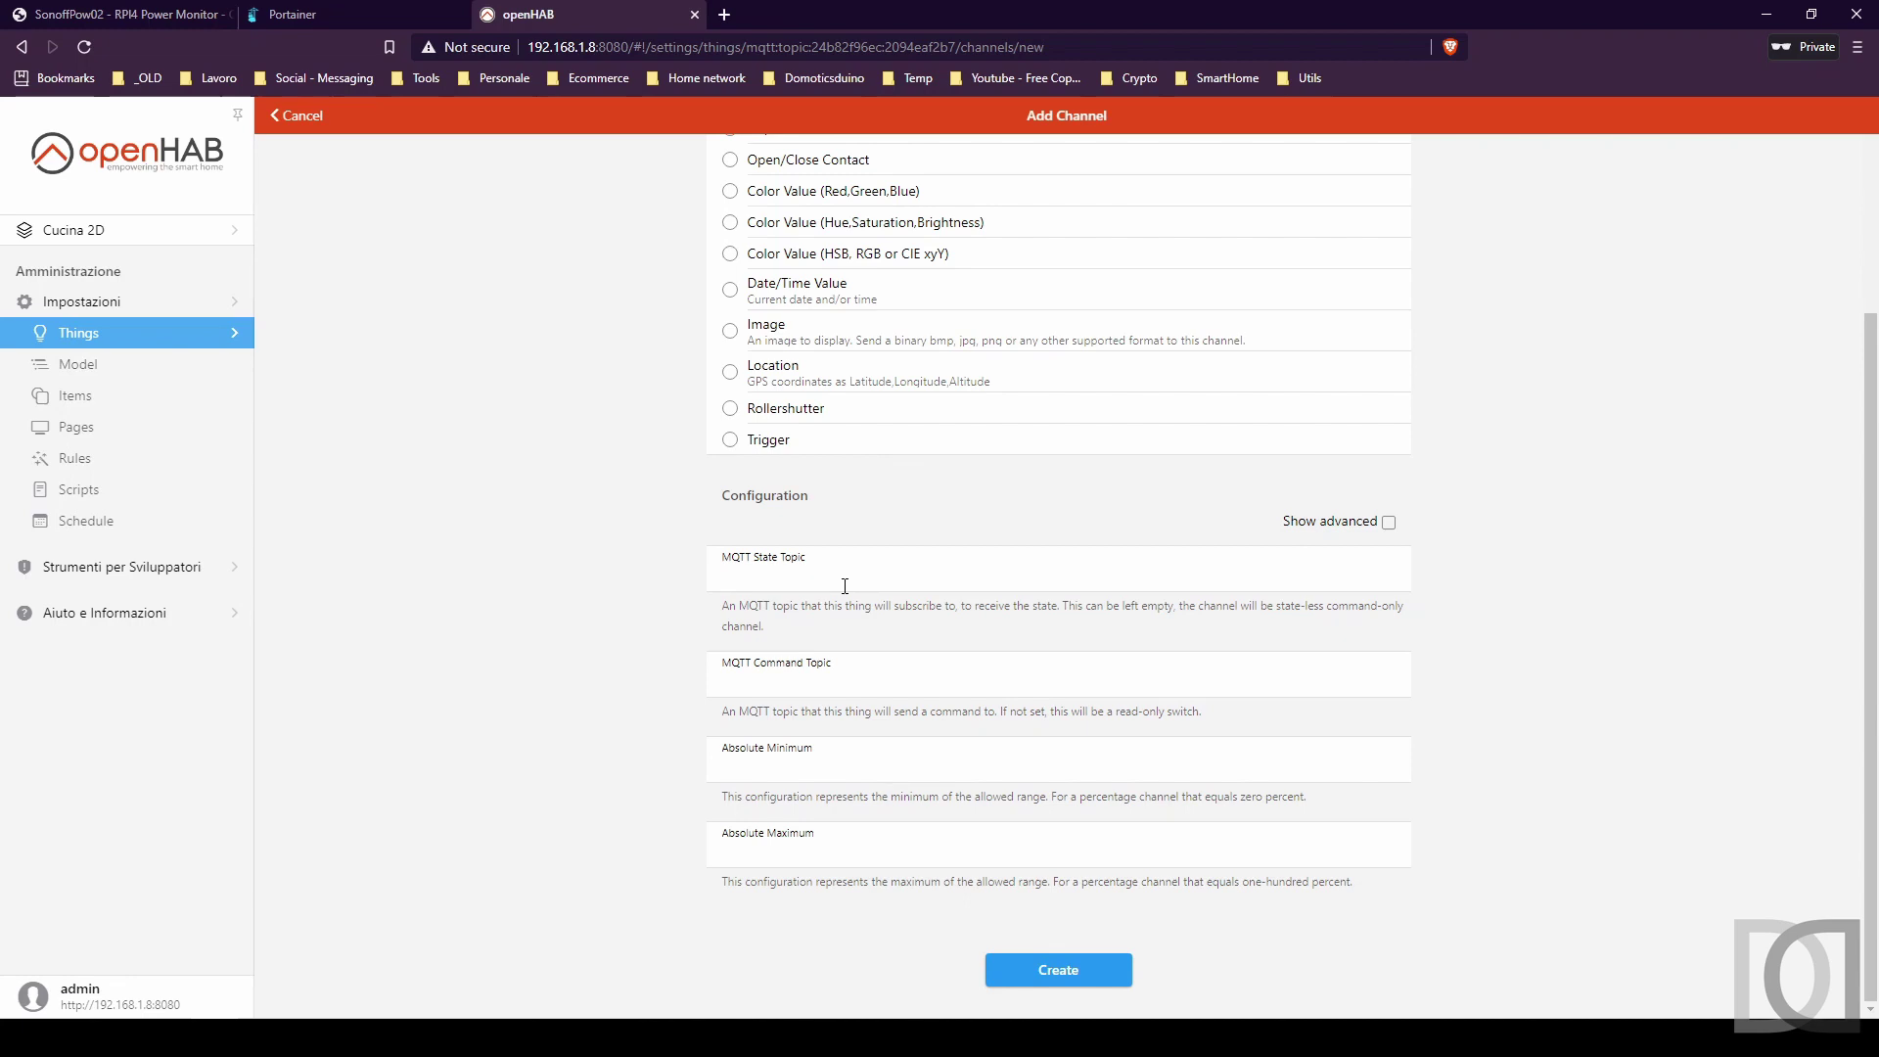
# Copy test/power/rpi4/SENSOR from the Tasmota console into the MQTT State Topic field.
pyautogui.click(137, 16)
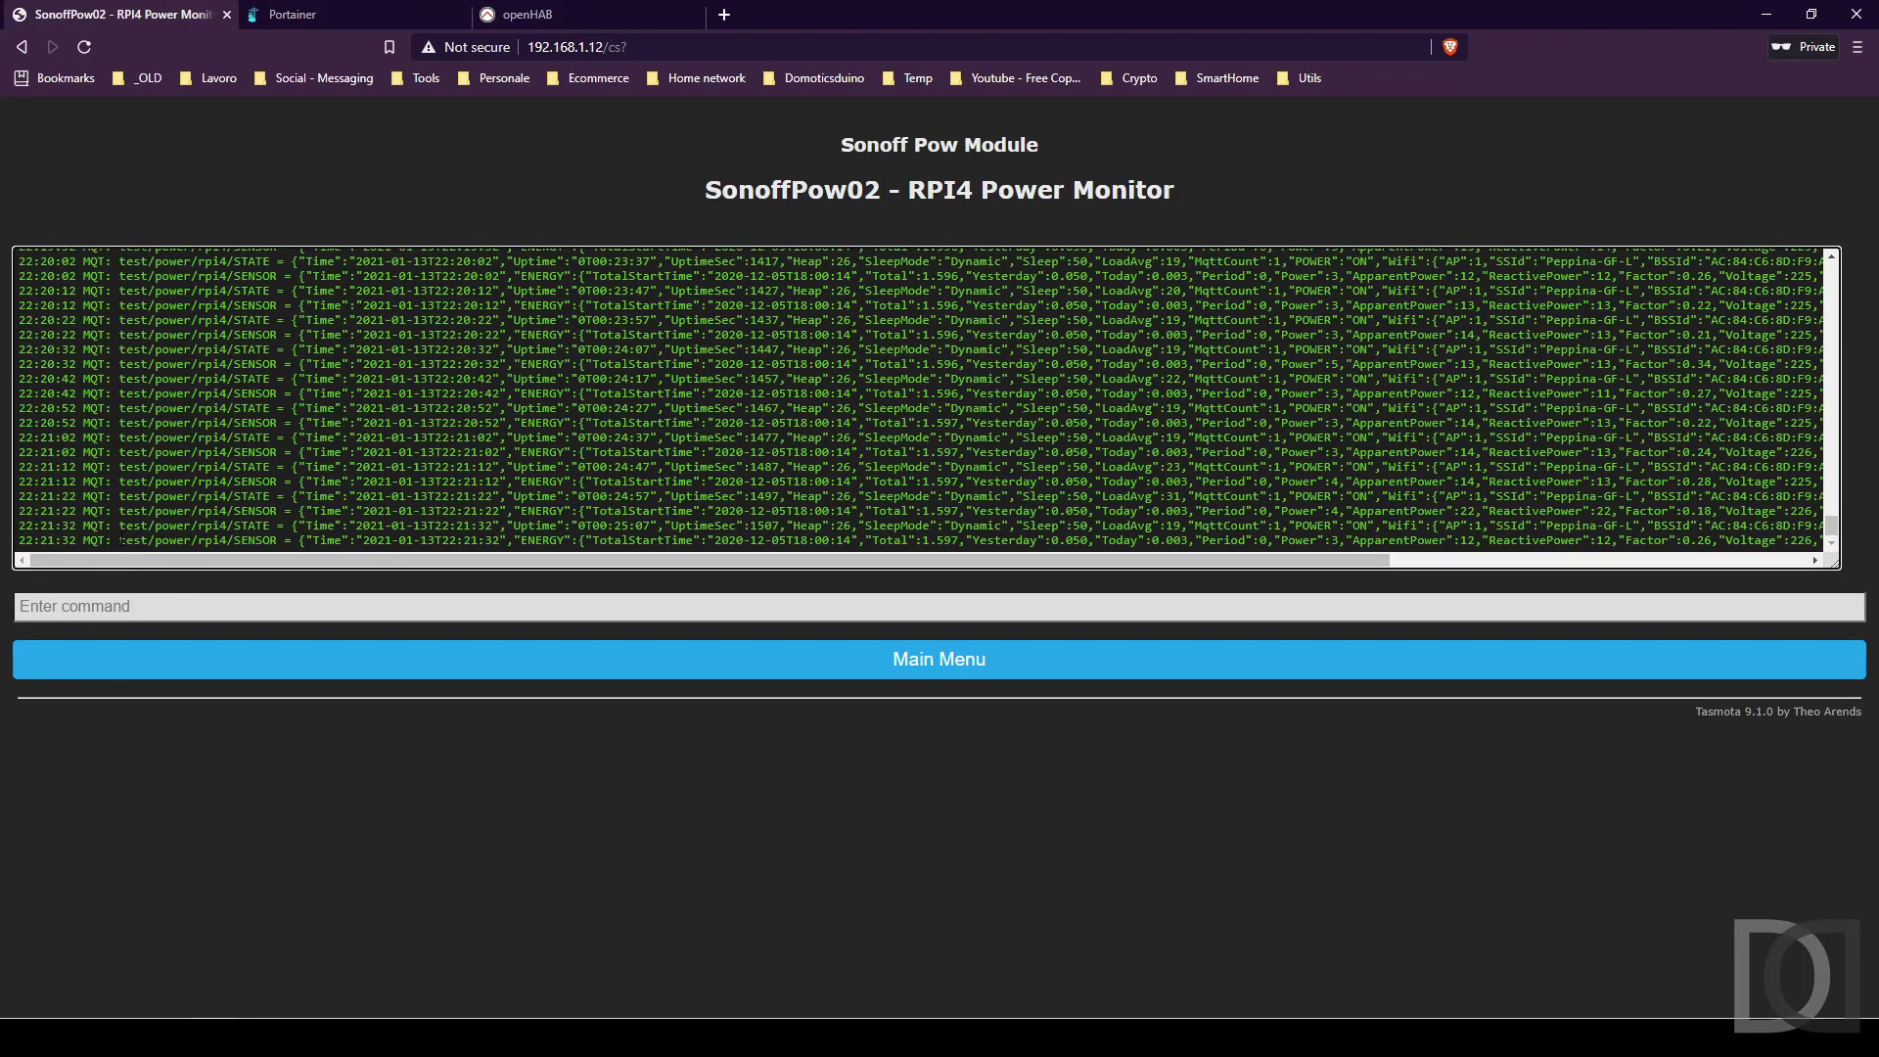
pyautogui.moveTo(120, 540); pyautogui.dragTo(273, 539)
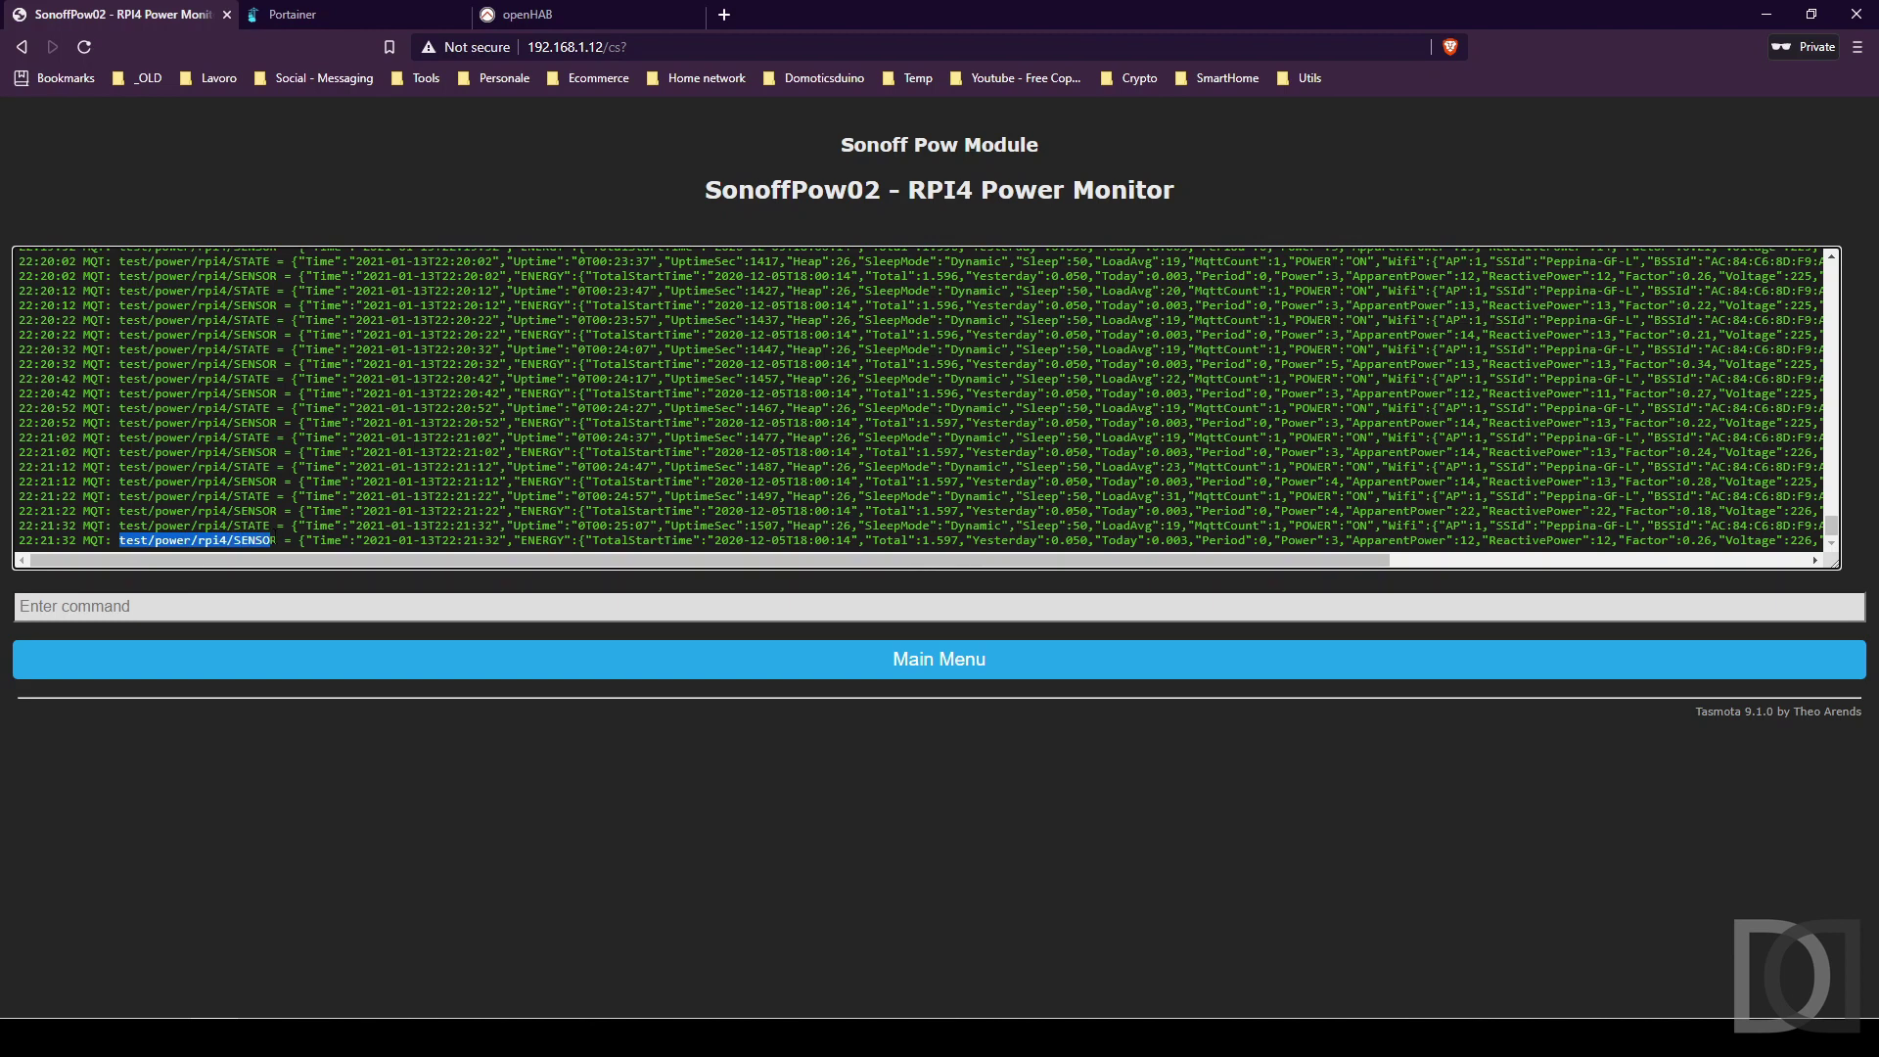
pyautogui.click(546, 15)
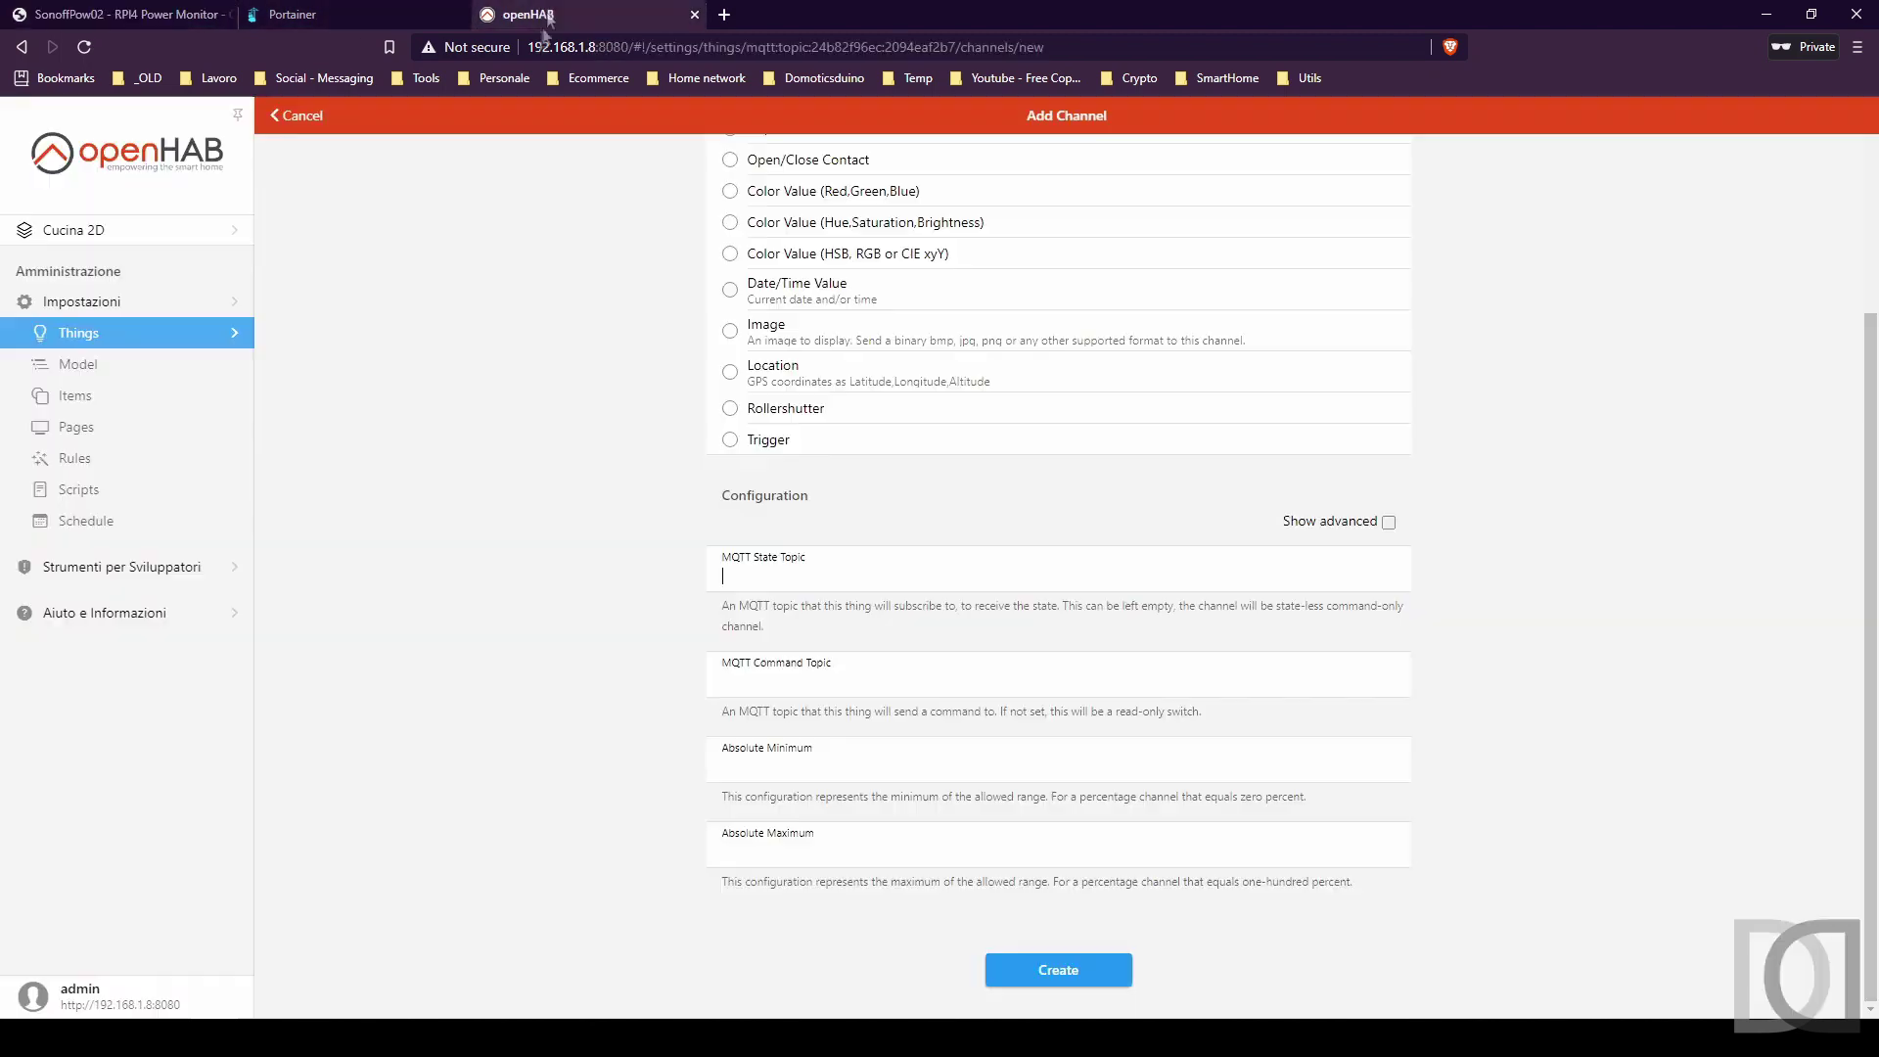
pyautogui.click(776, 587)
pyautogui.write('test/power/rpi4/SENSOR')
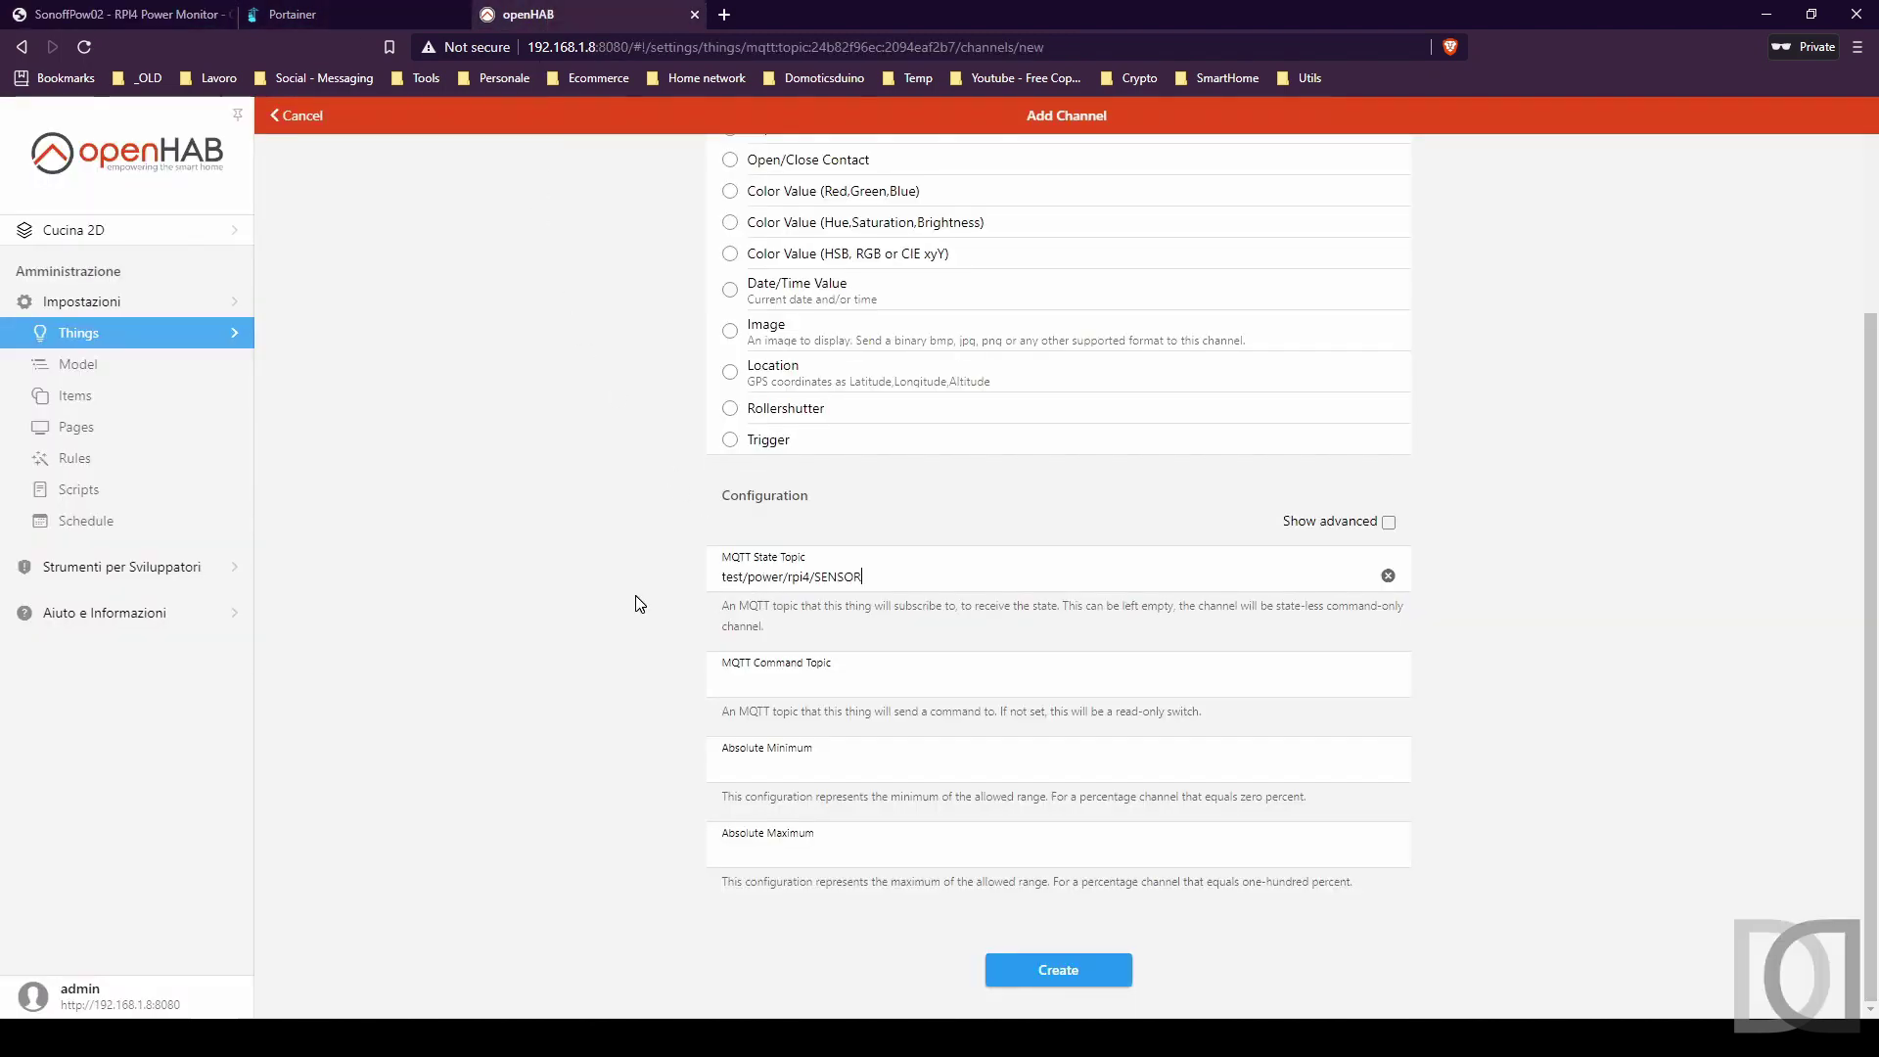
# Reveal the advanced channel settings down to Incoming Value Transformations.
pyautogui.click(1389, 523)
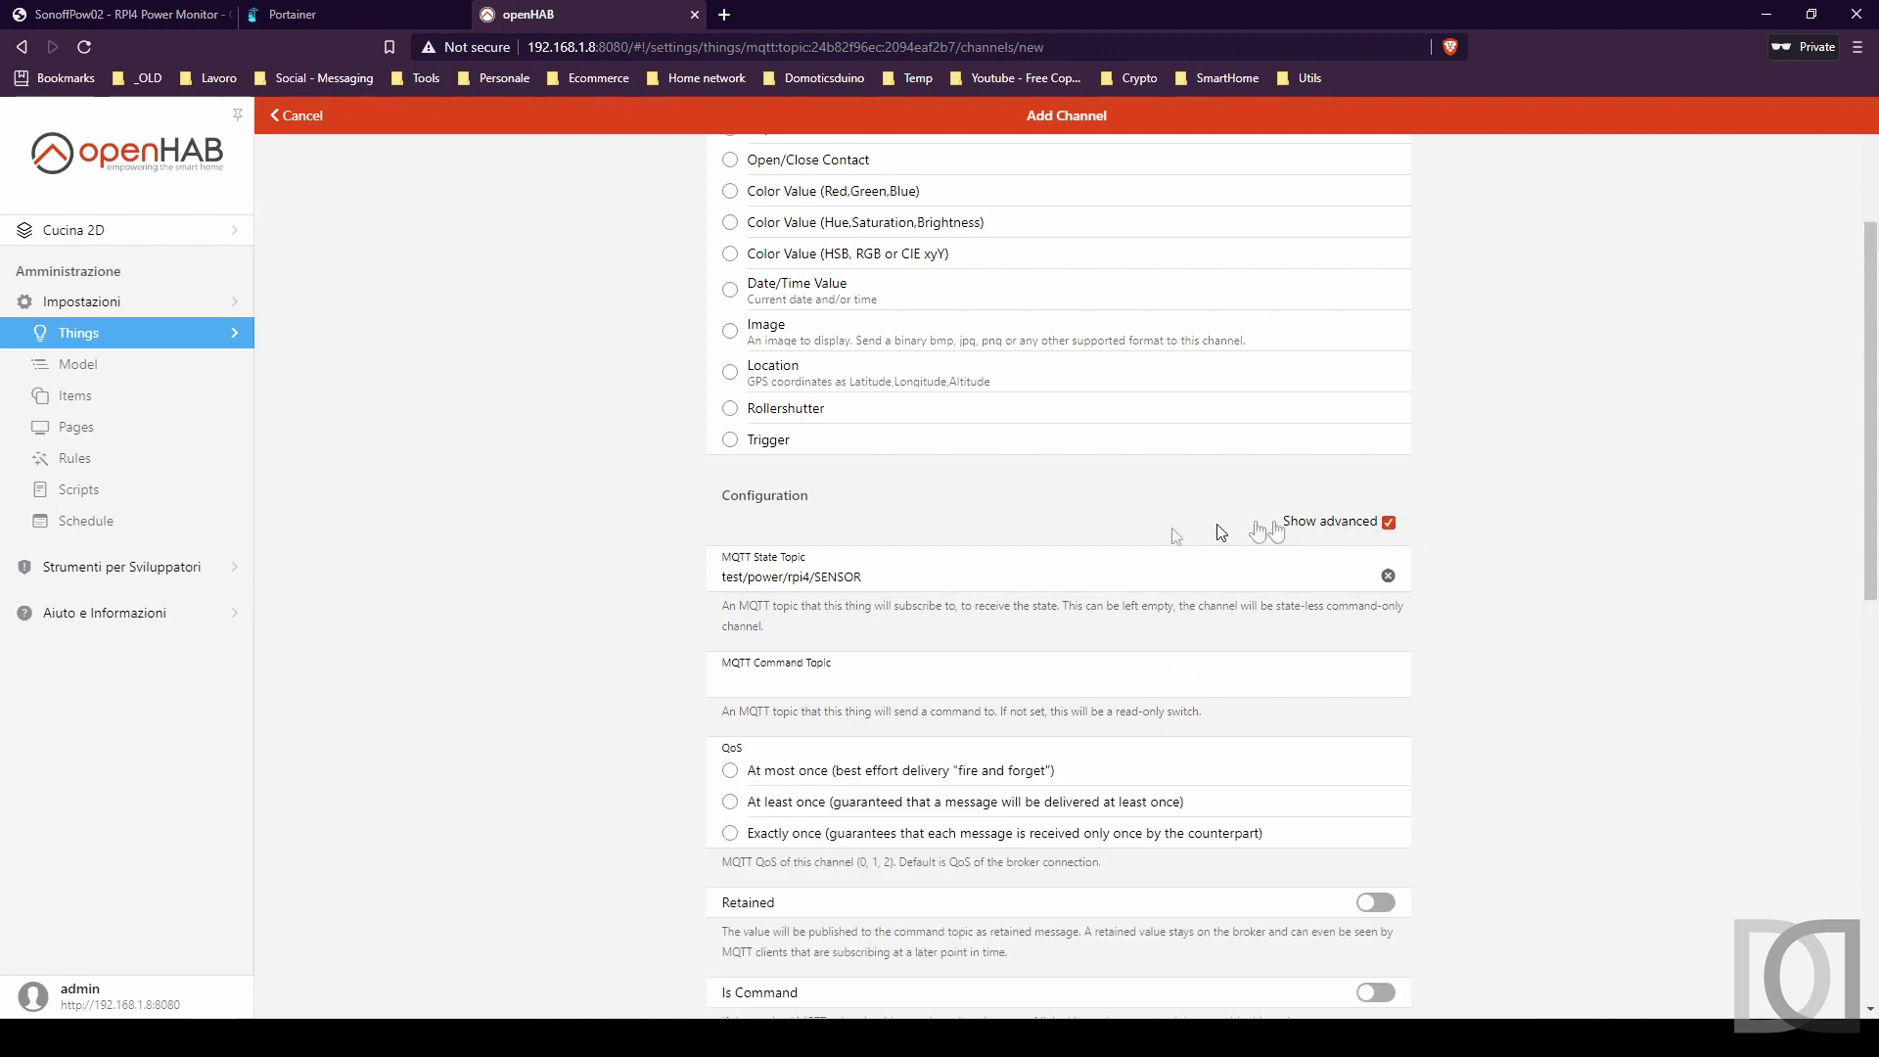
pyautogui.scroll(-2, 641, 592)
pyautogui.scroll(-1, 642, 592)
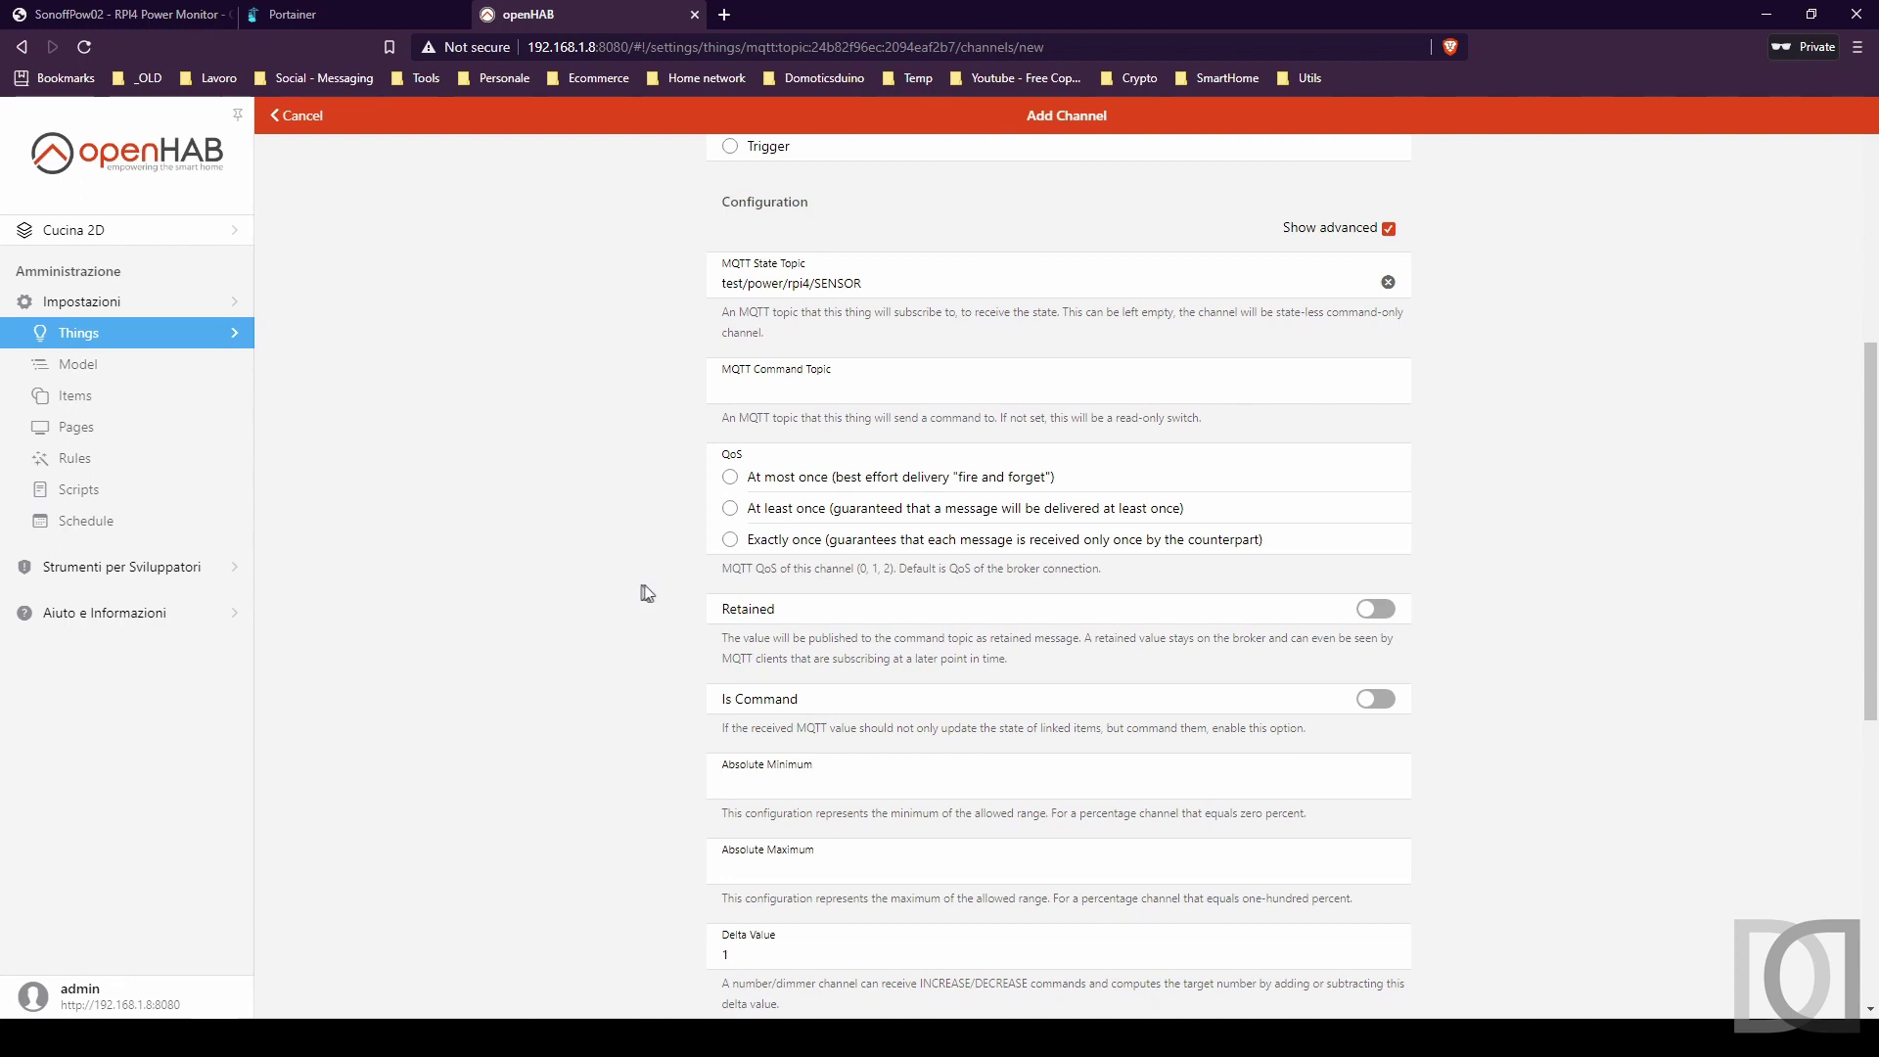
pyautogui.scroll(-3, 613, 612)
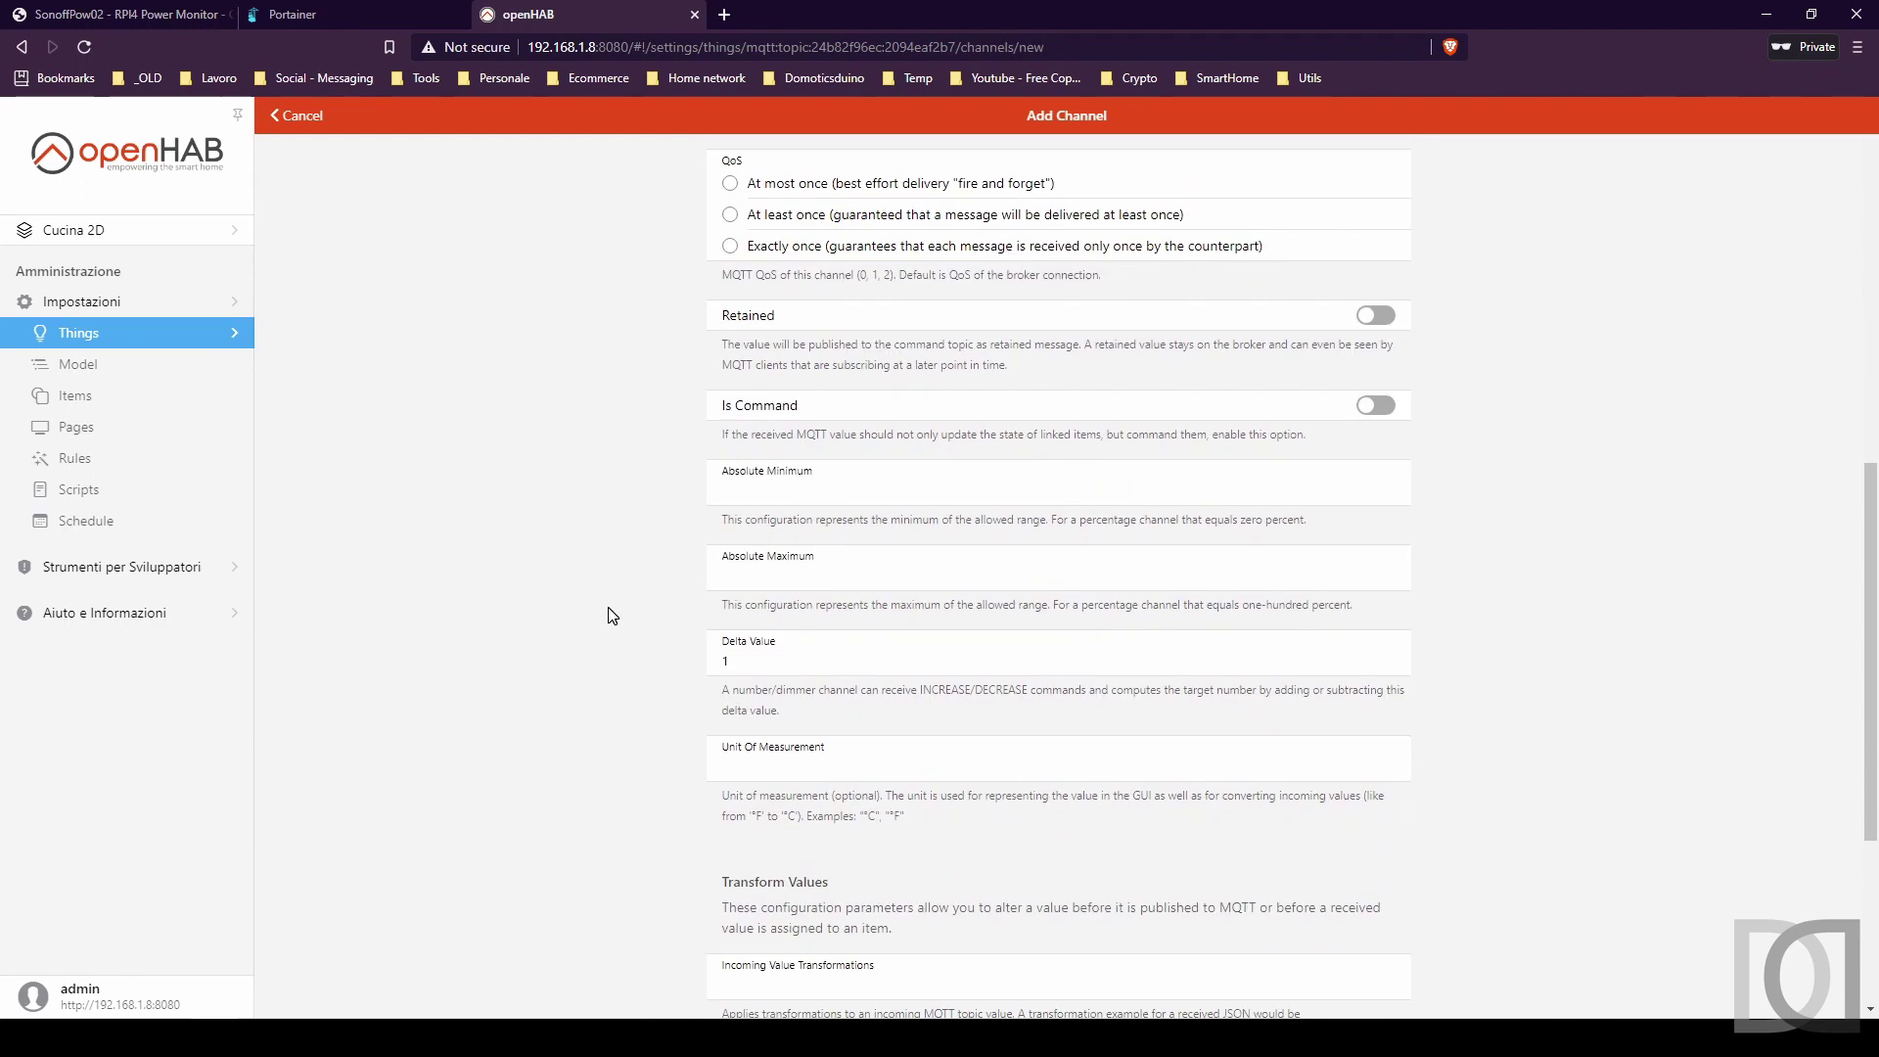
pyautogui.scroll(-2, 612, 615)
pyautogui.scroll(-2, 612, 616)
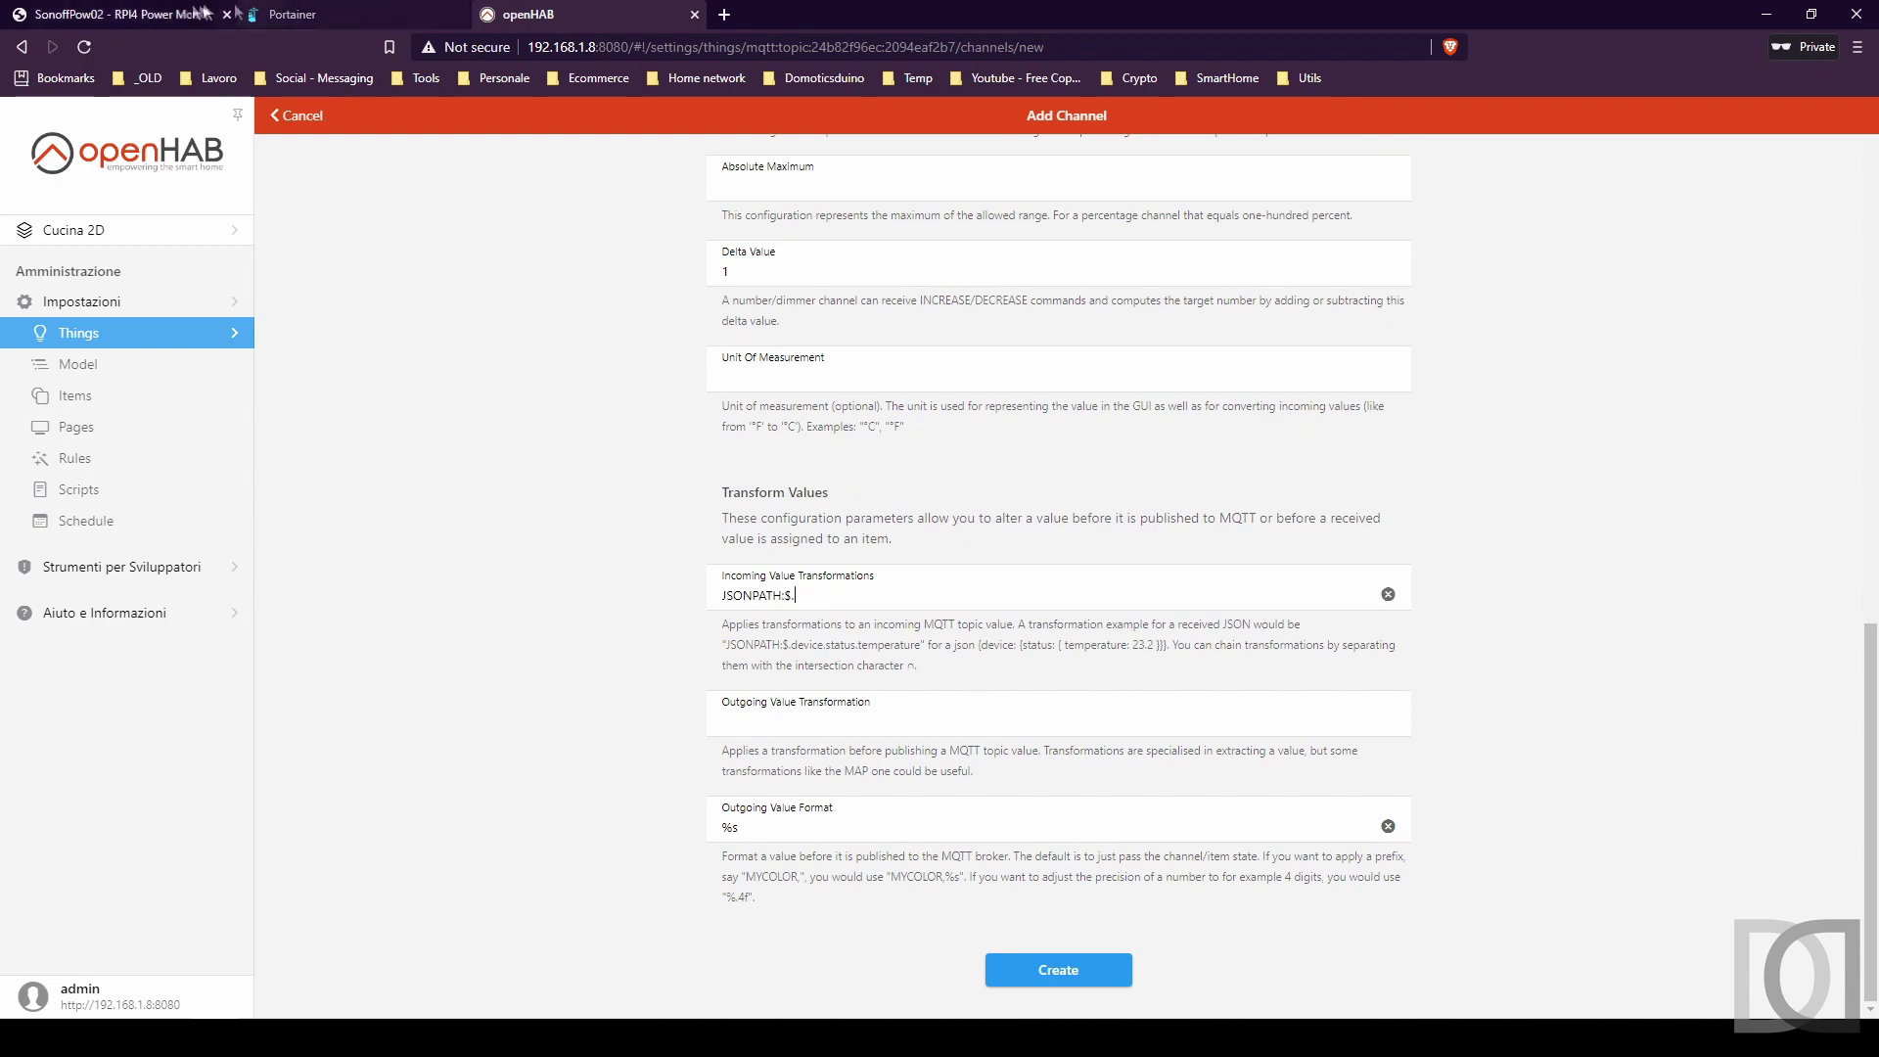
# Check the ENERGY and Power keys in the log and complete the transformation as JSONPATH:$.ENERGY.Power.
pyautogui.click(146, 13)
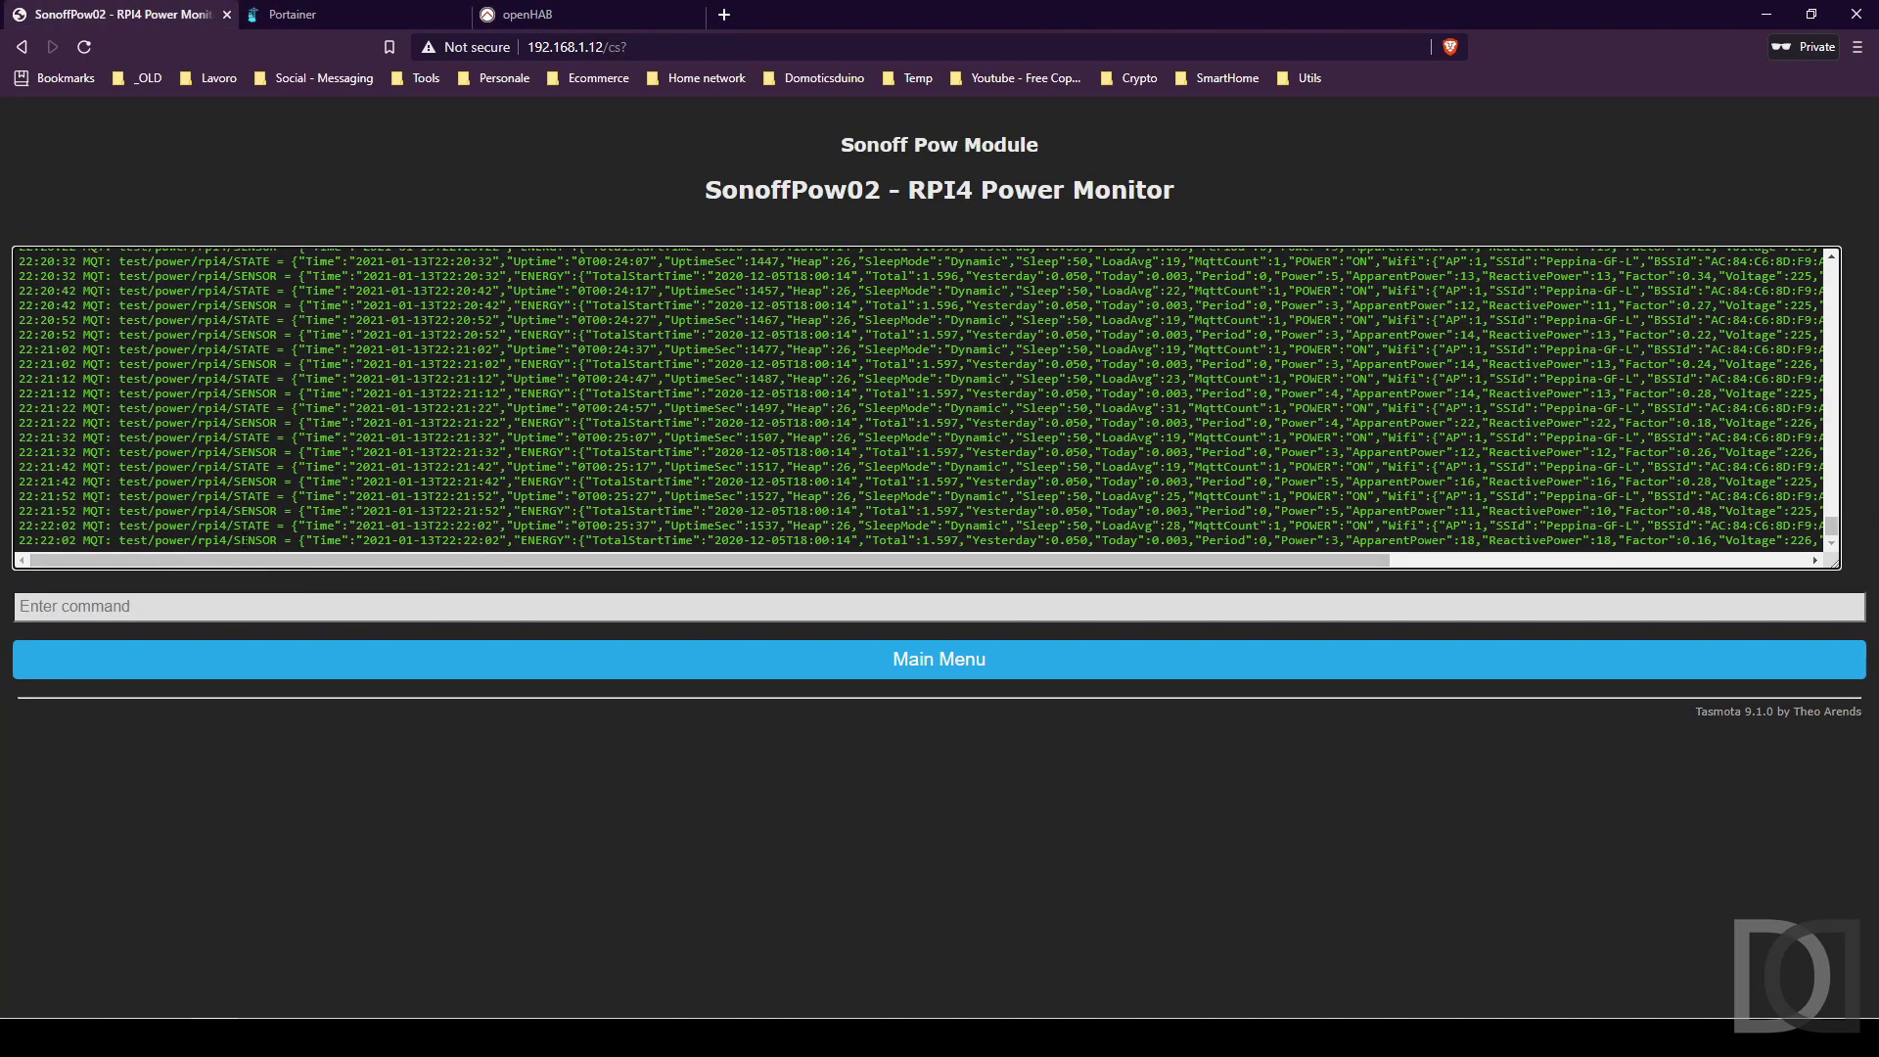
pyautogui.moveTo(242, 540); pyautogui.dragTo(265, 540)
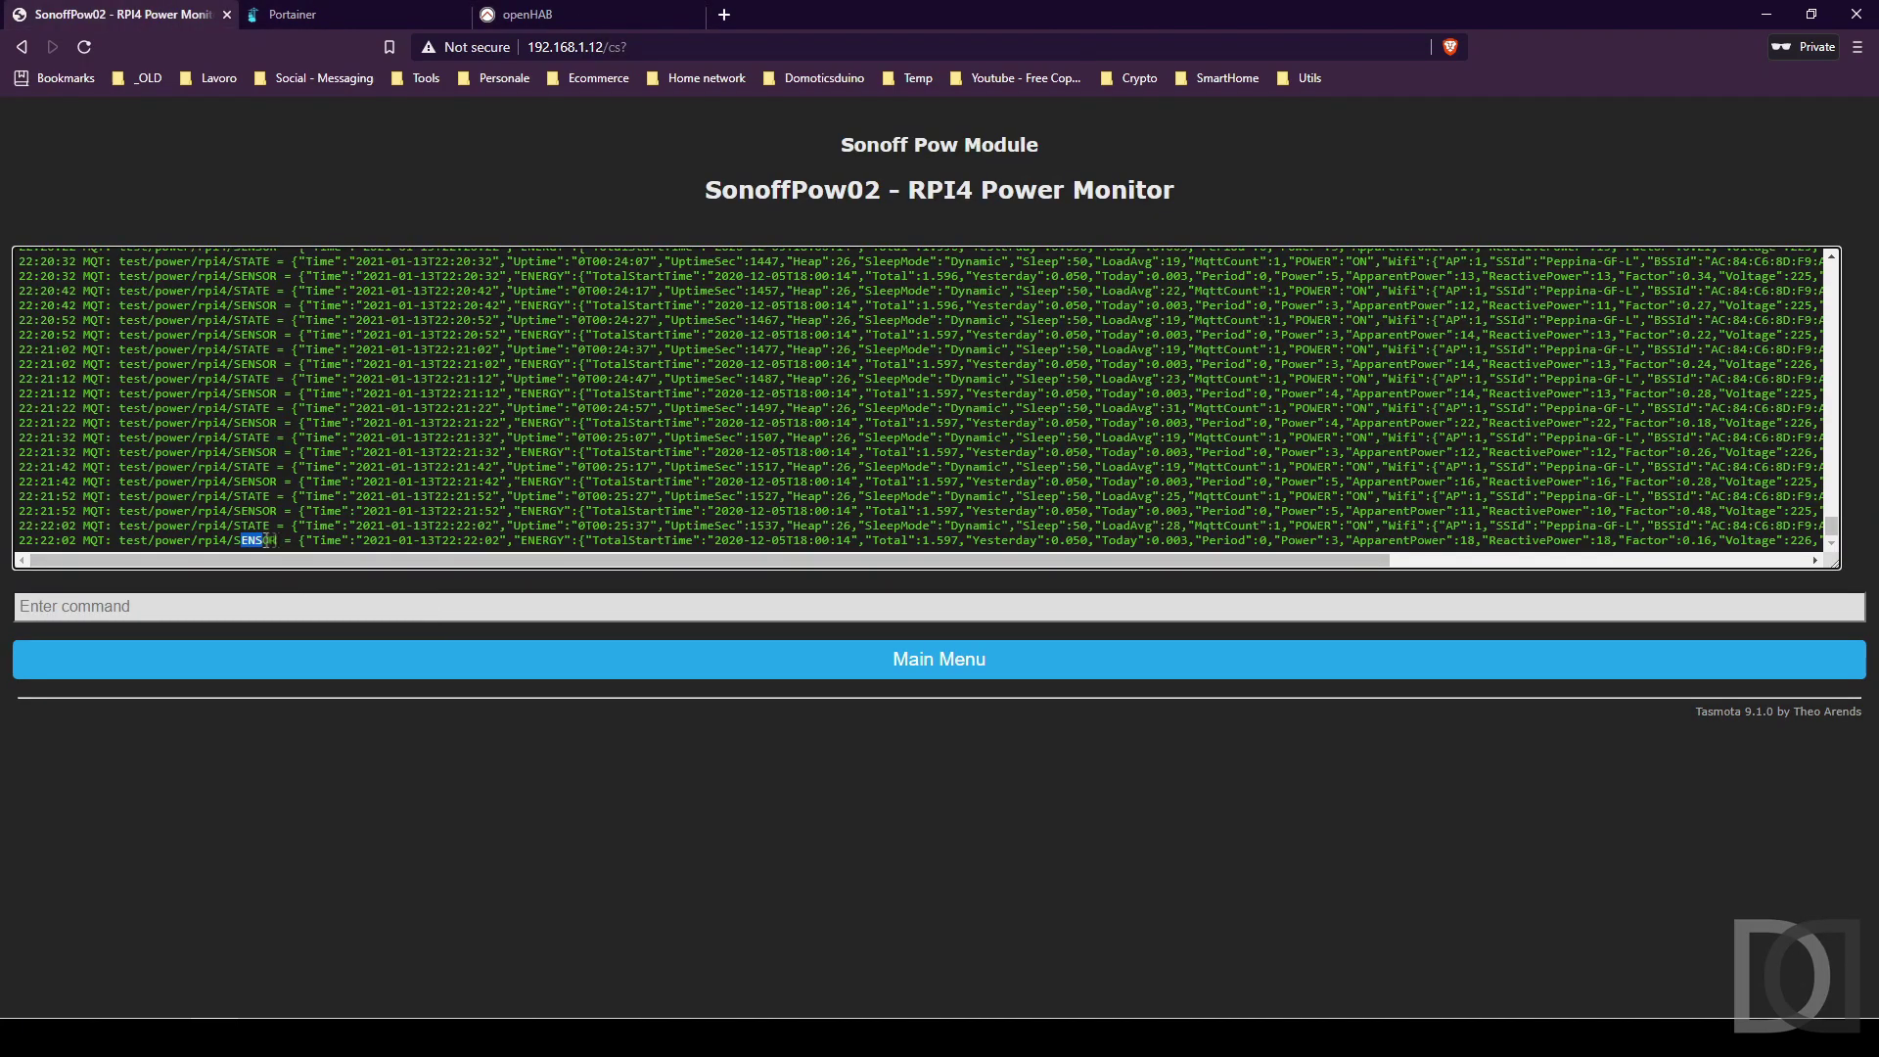
pyautogui.doubleClick(551, 540)
pyautogui.doubleClick(1299, 540)
pyautogui.click(533, 14)
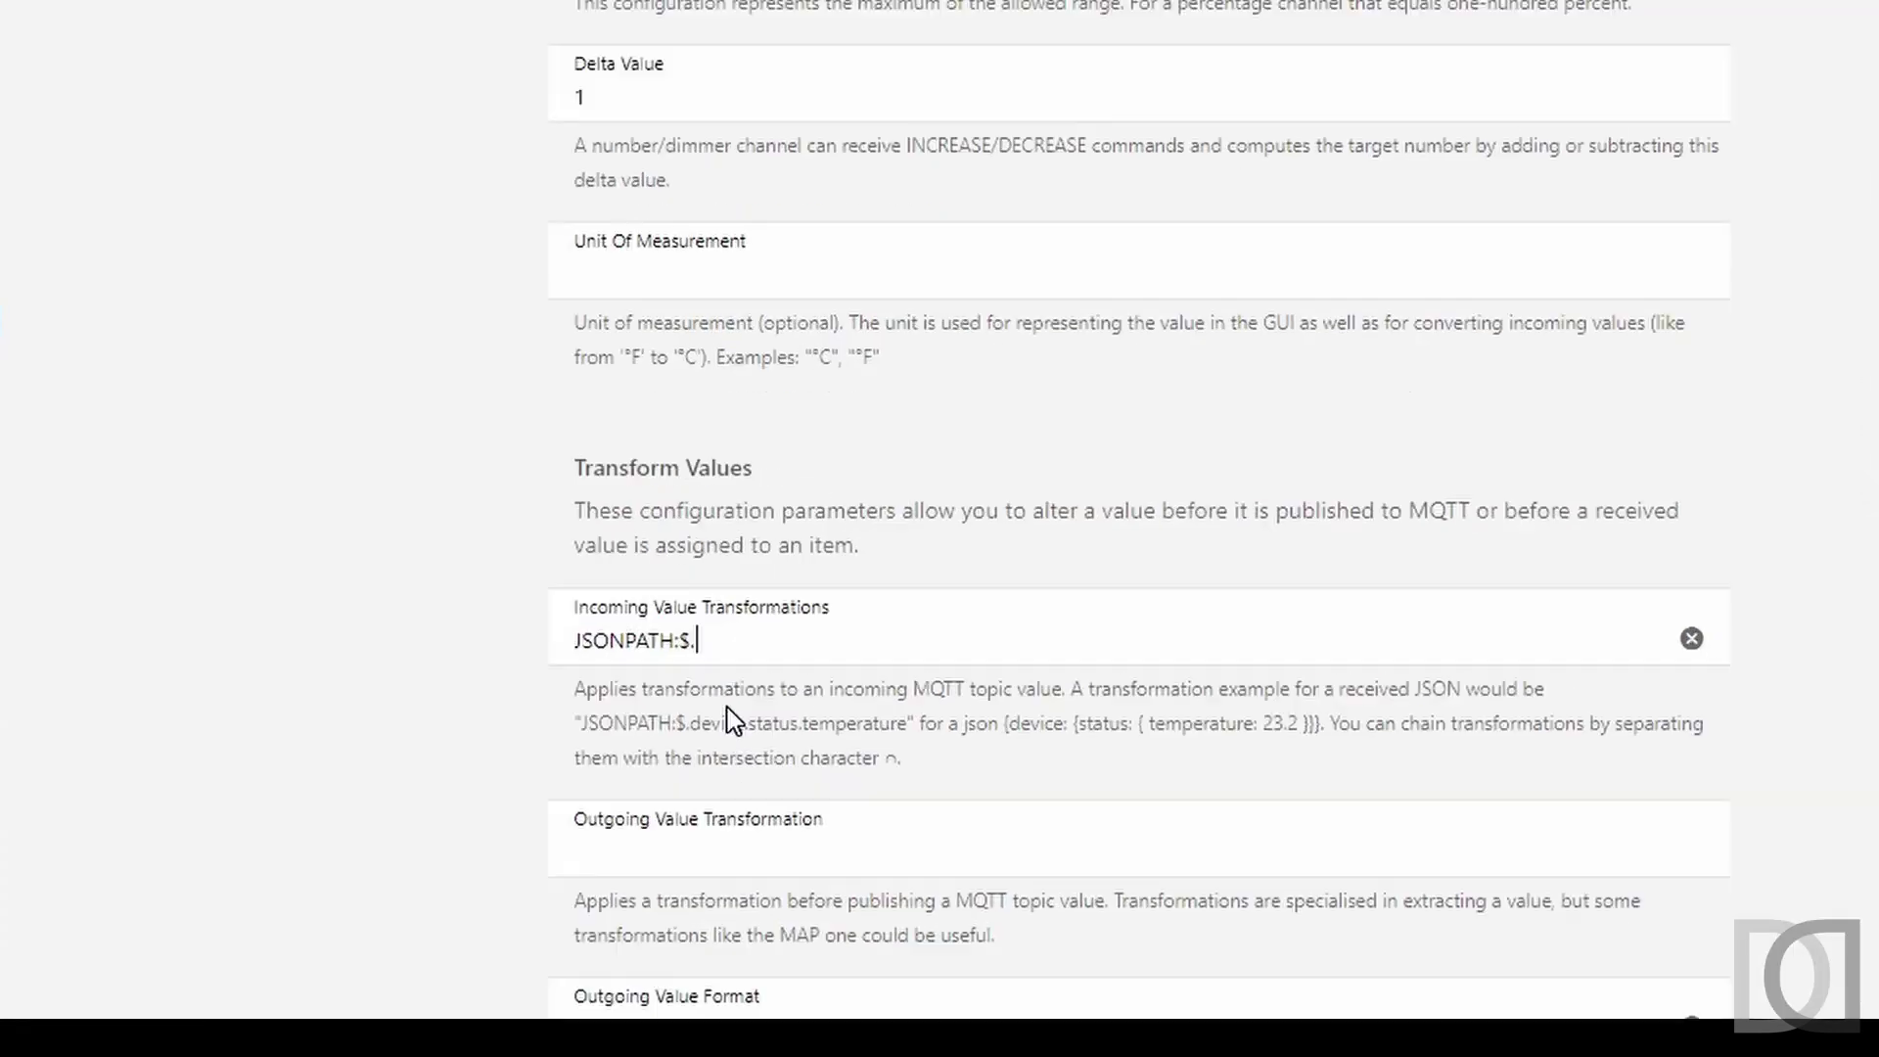
pyautogui.write('ENERGY.')
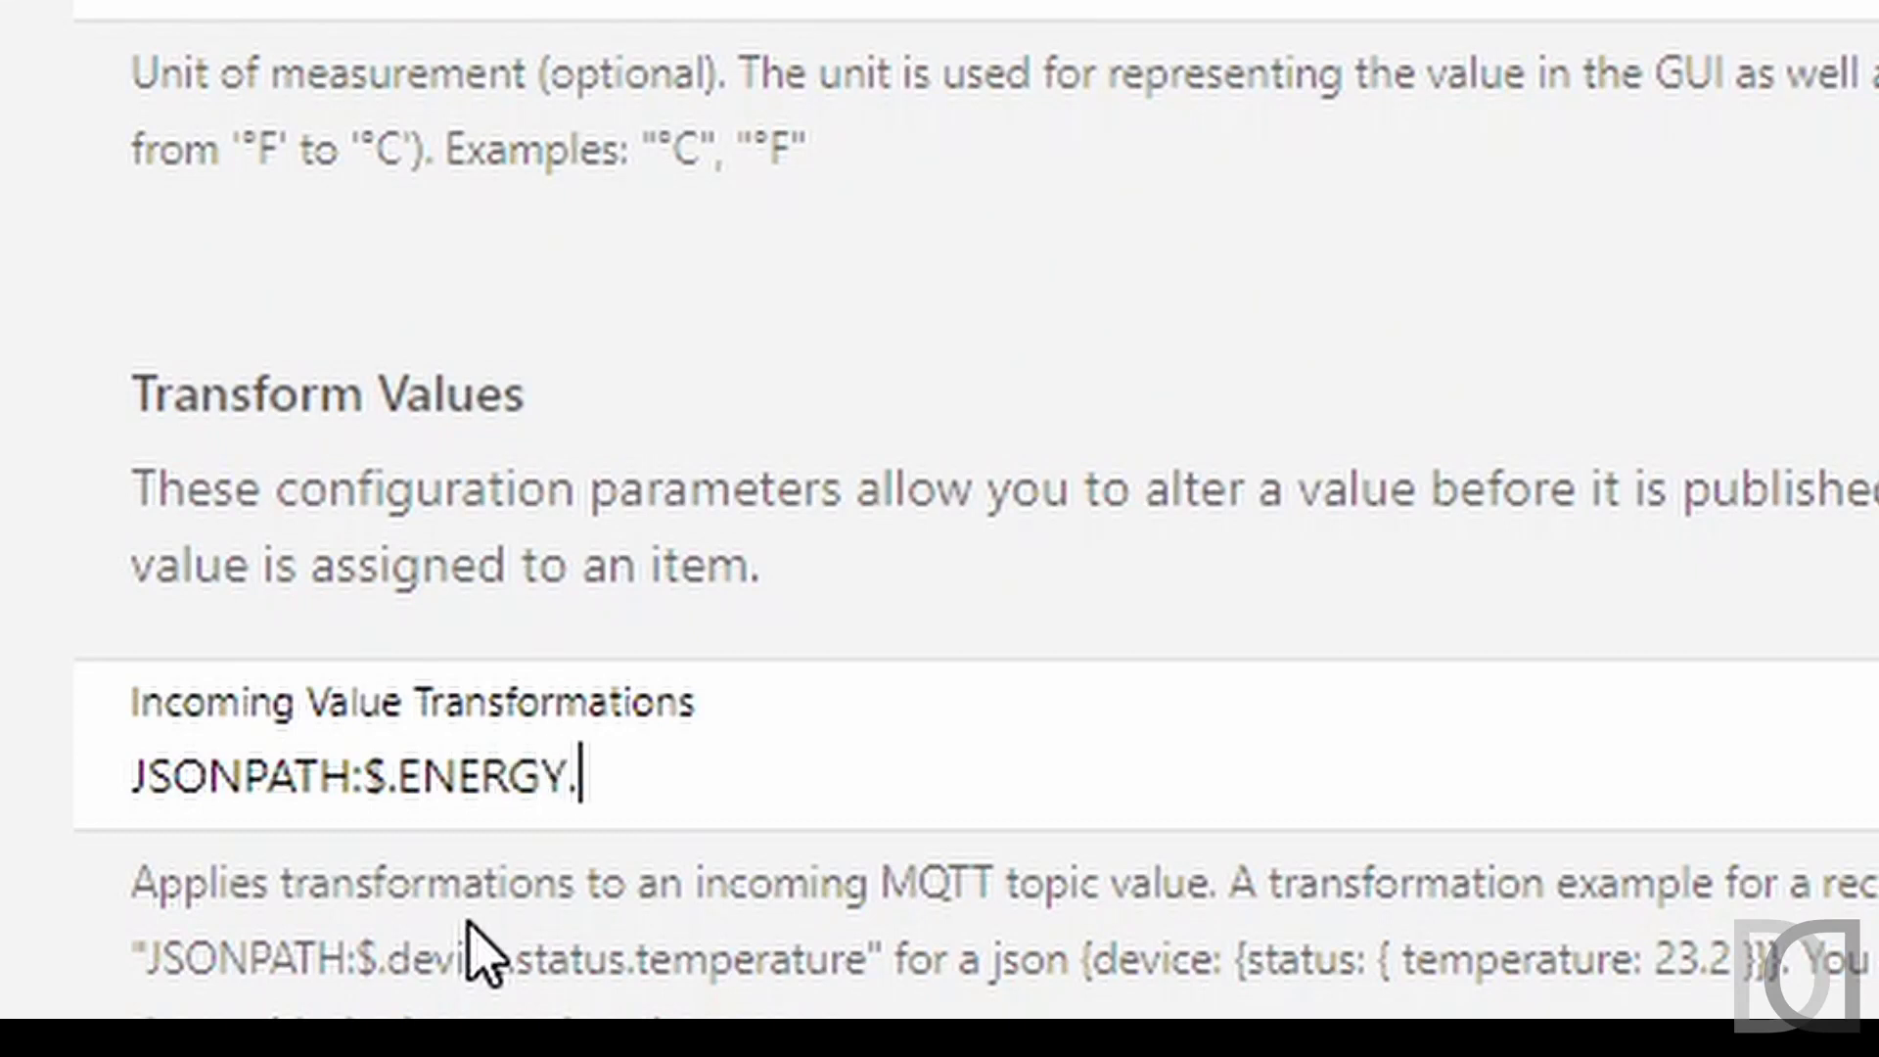
pyautogui.write('Power')
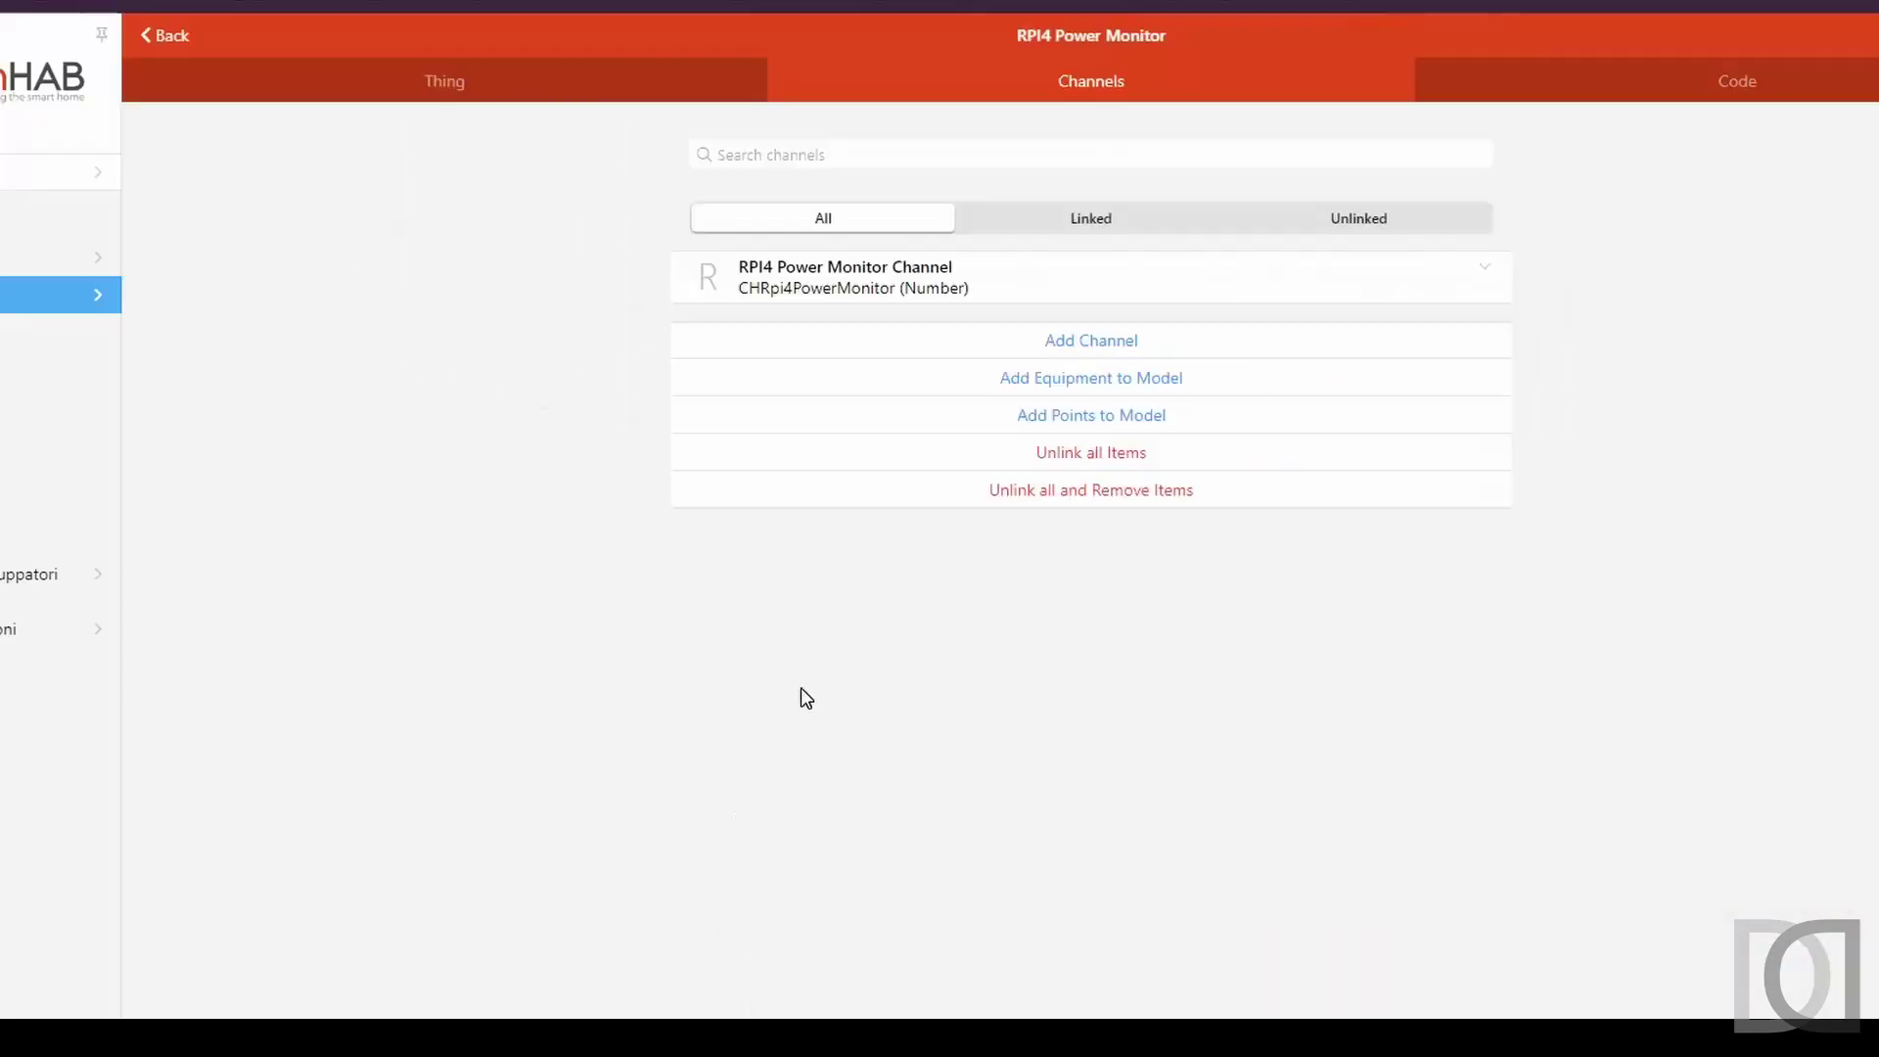
pyautogui.click(1374, 324)
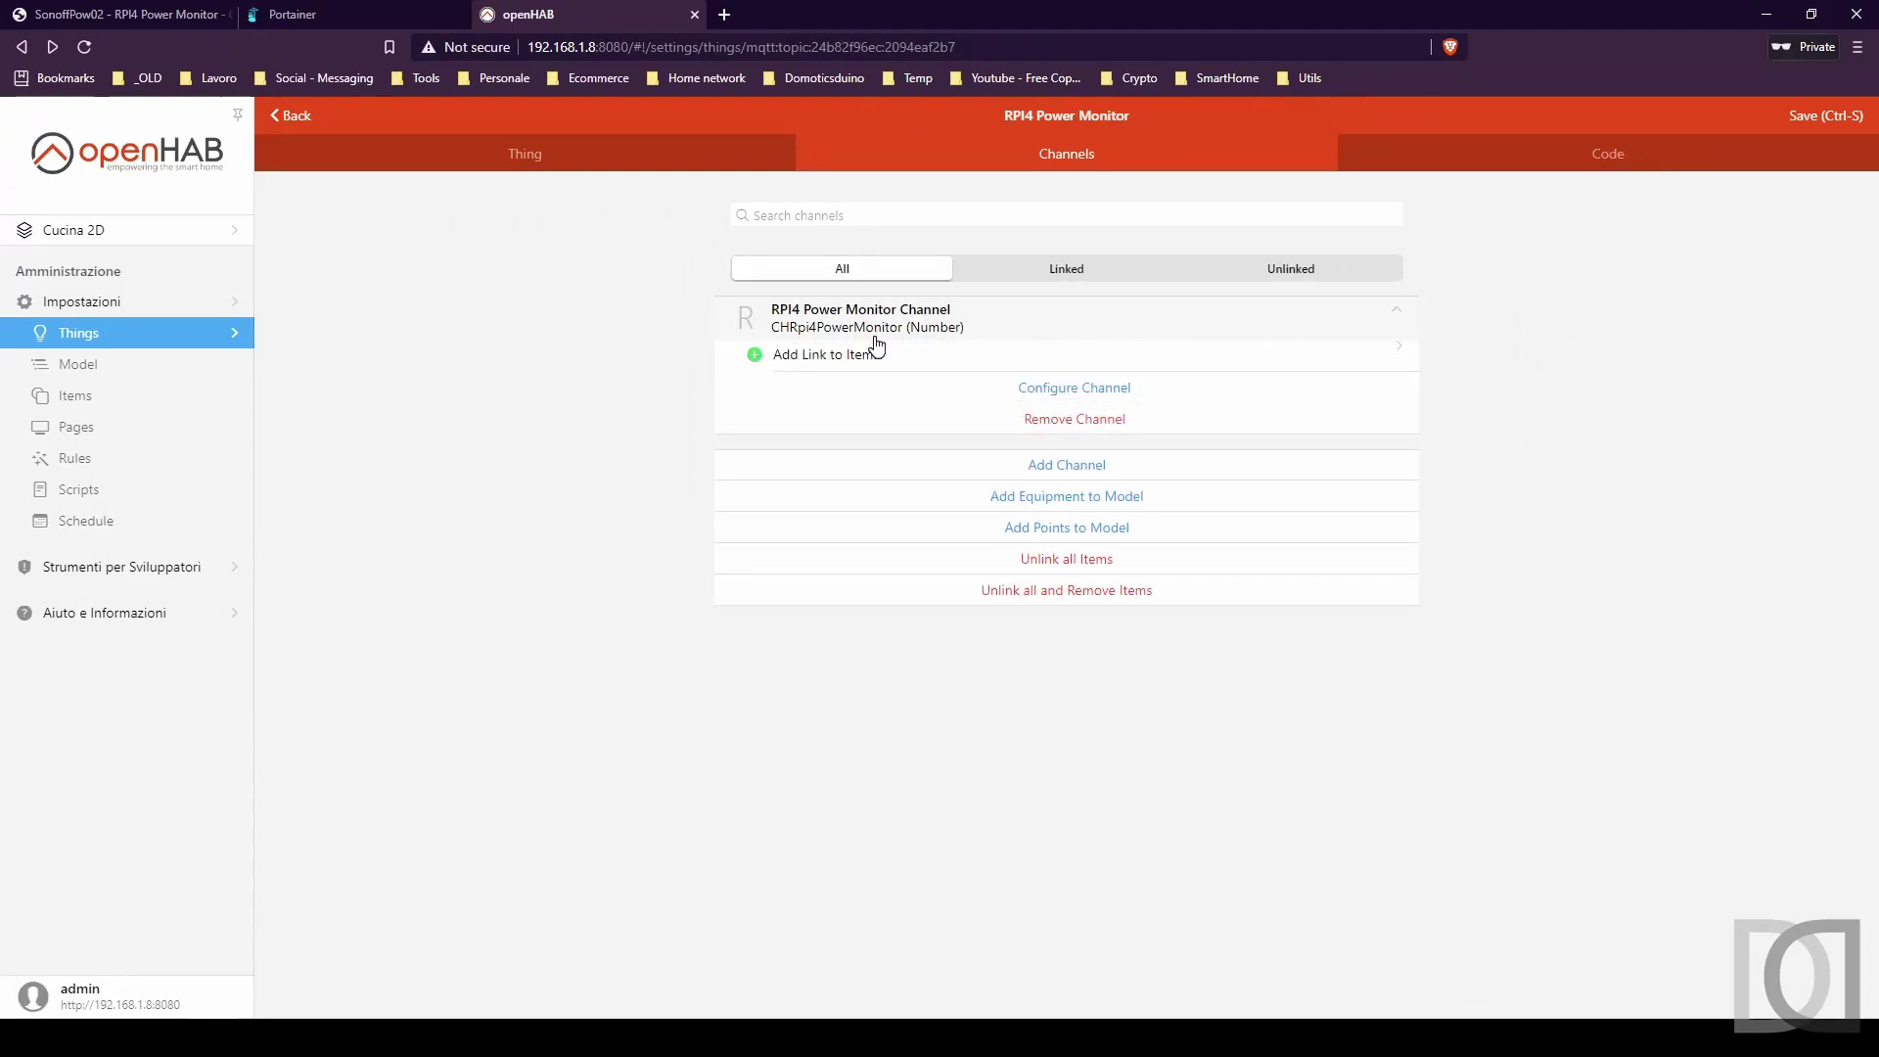
# Add the RPI4 Power Monitor Channel as a new model point under the Piano Seminterrato group.
pyautogui.click(1080, 537)
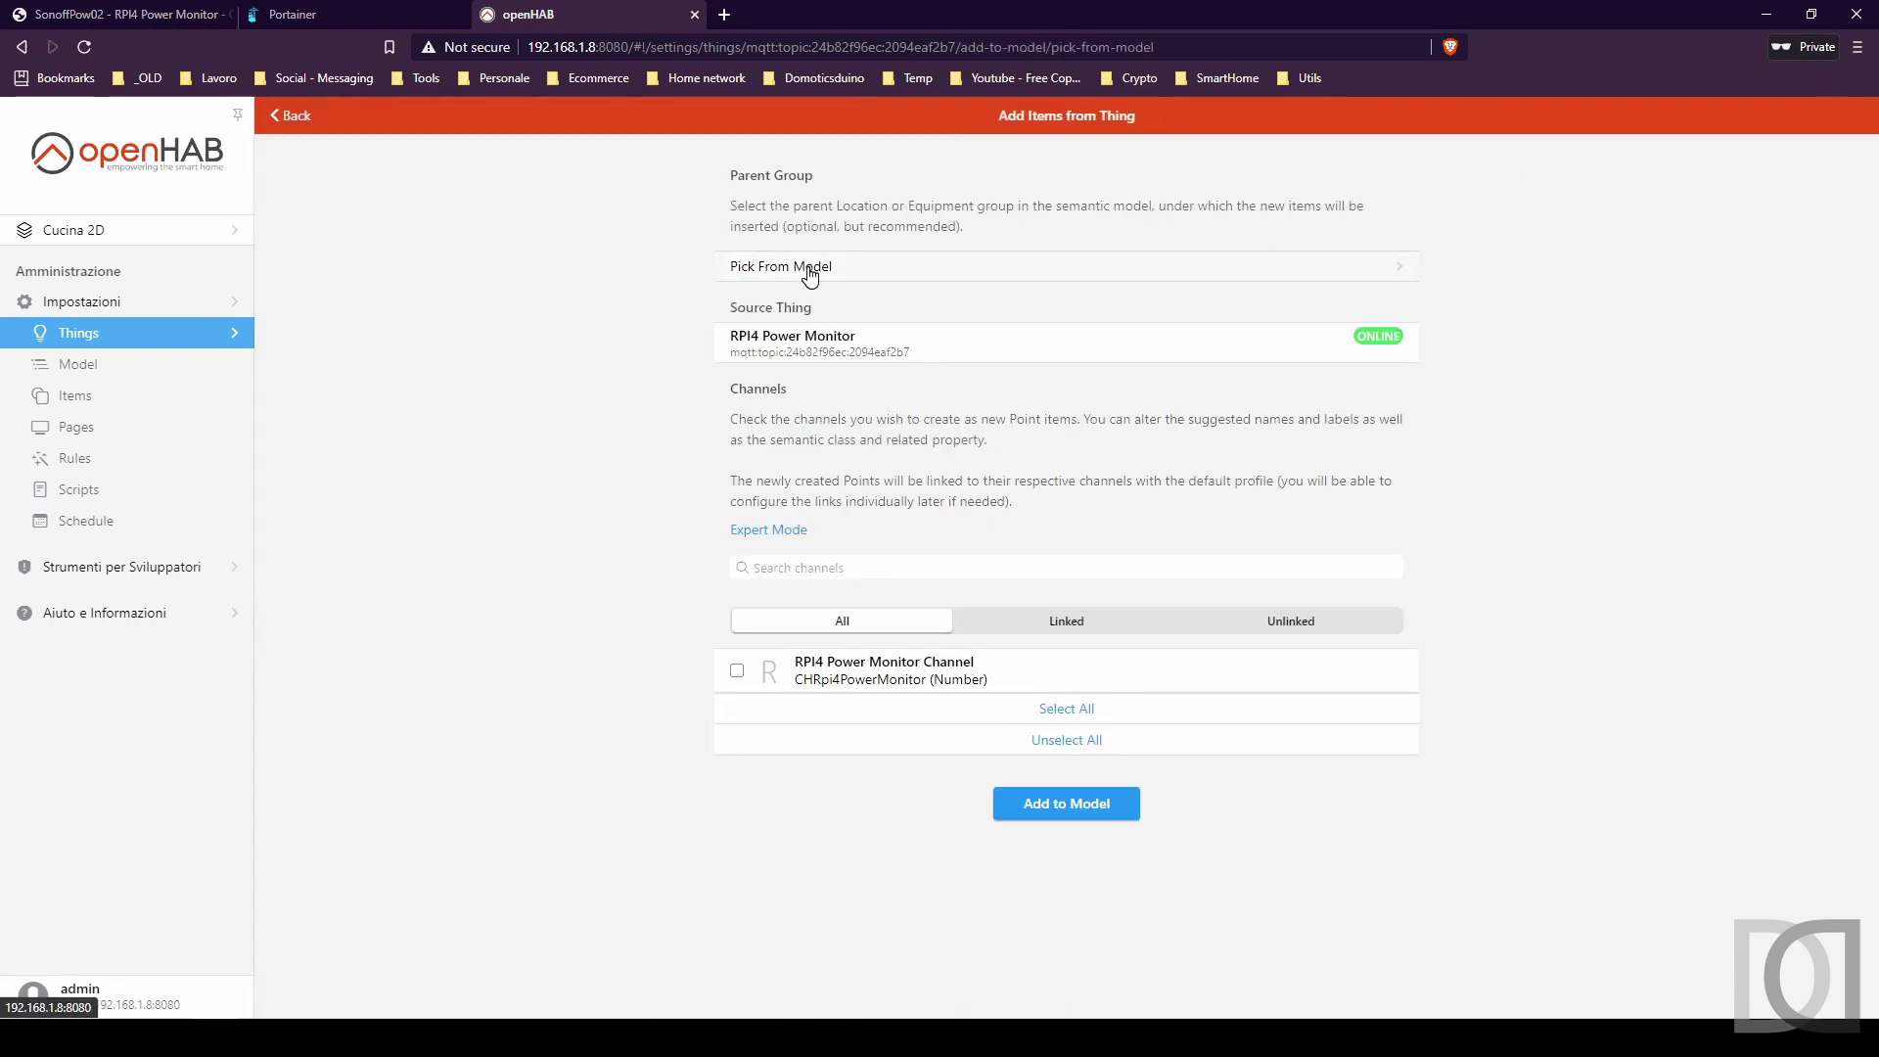
pyautogui.click(810, 276)
pyautogui.click(717, 369)
pyautogui.click(1216, 270)
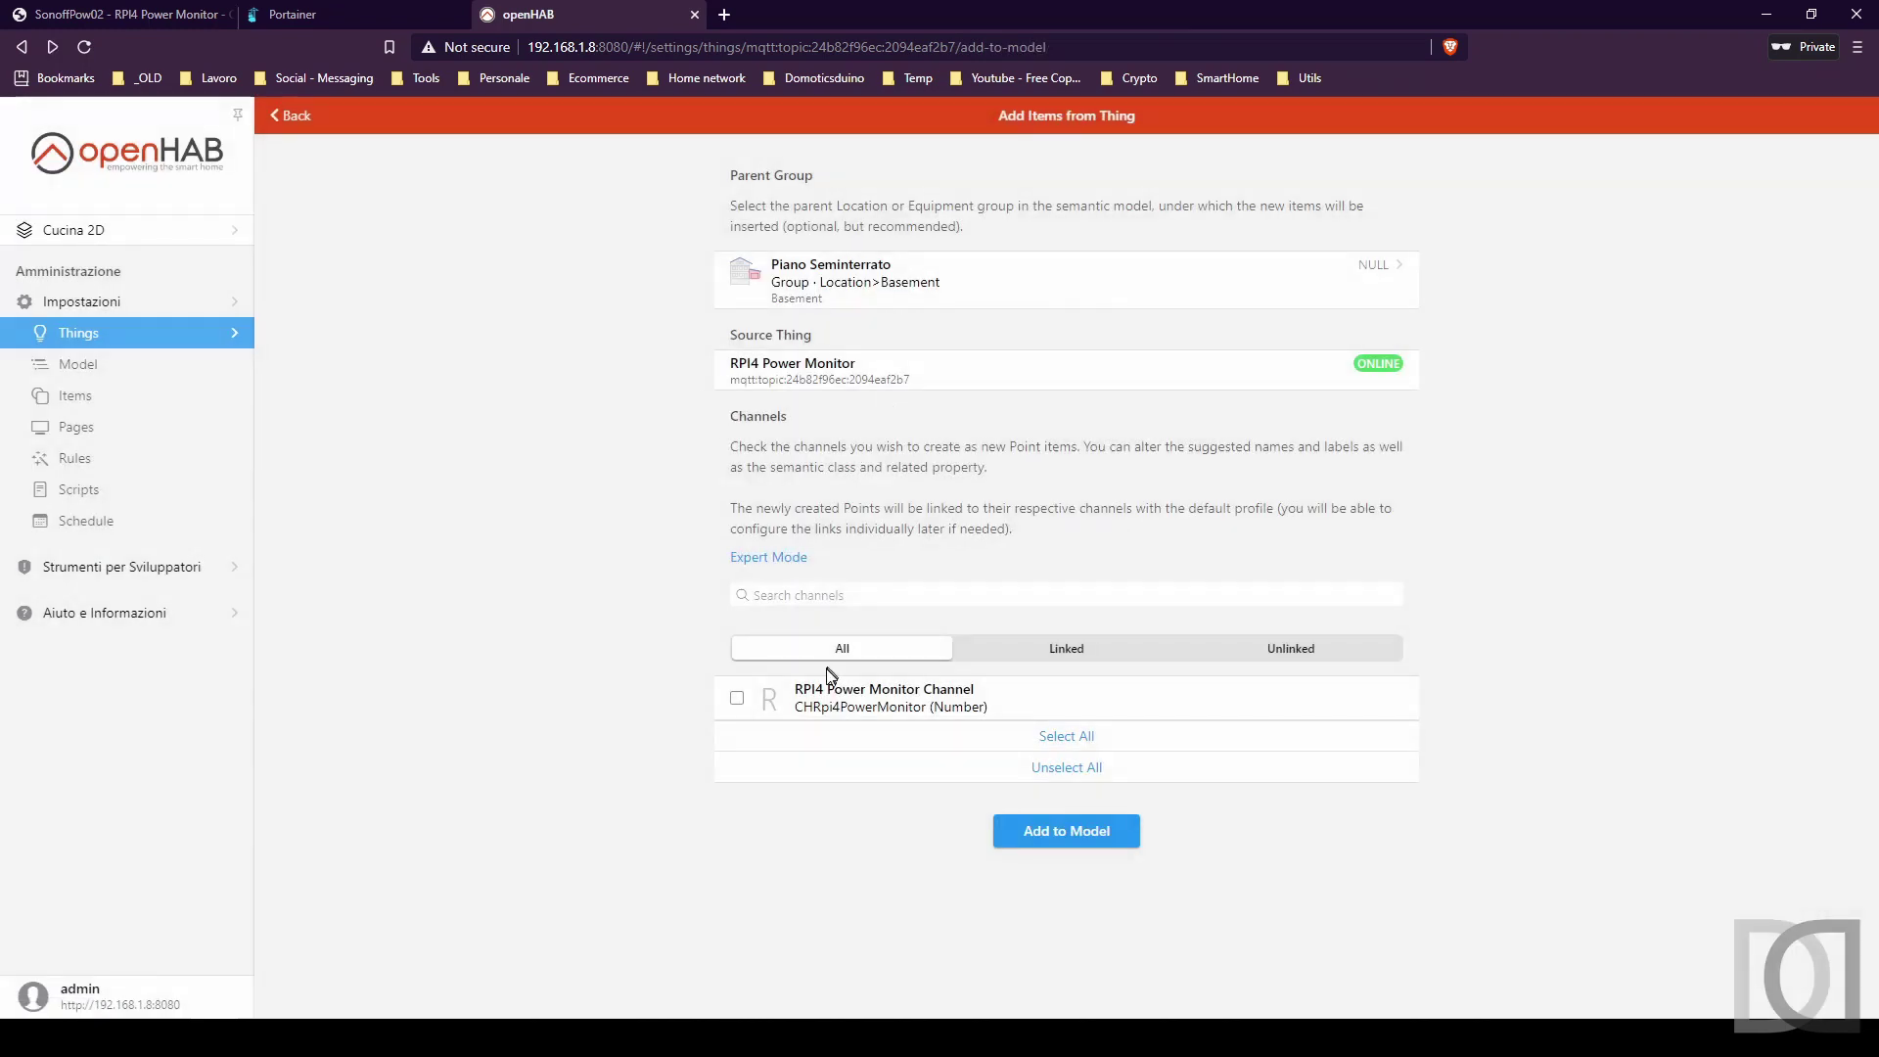
pyautogui.click(737, 698)
# Give the new item category energy and semantic class Measurement, add it to the model, and check its channel link.
pyautogui.scroll(-1, 600, 669)
pyautogui.write('energy')
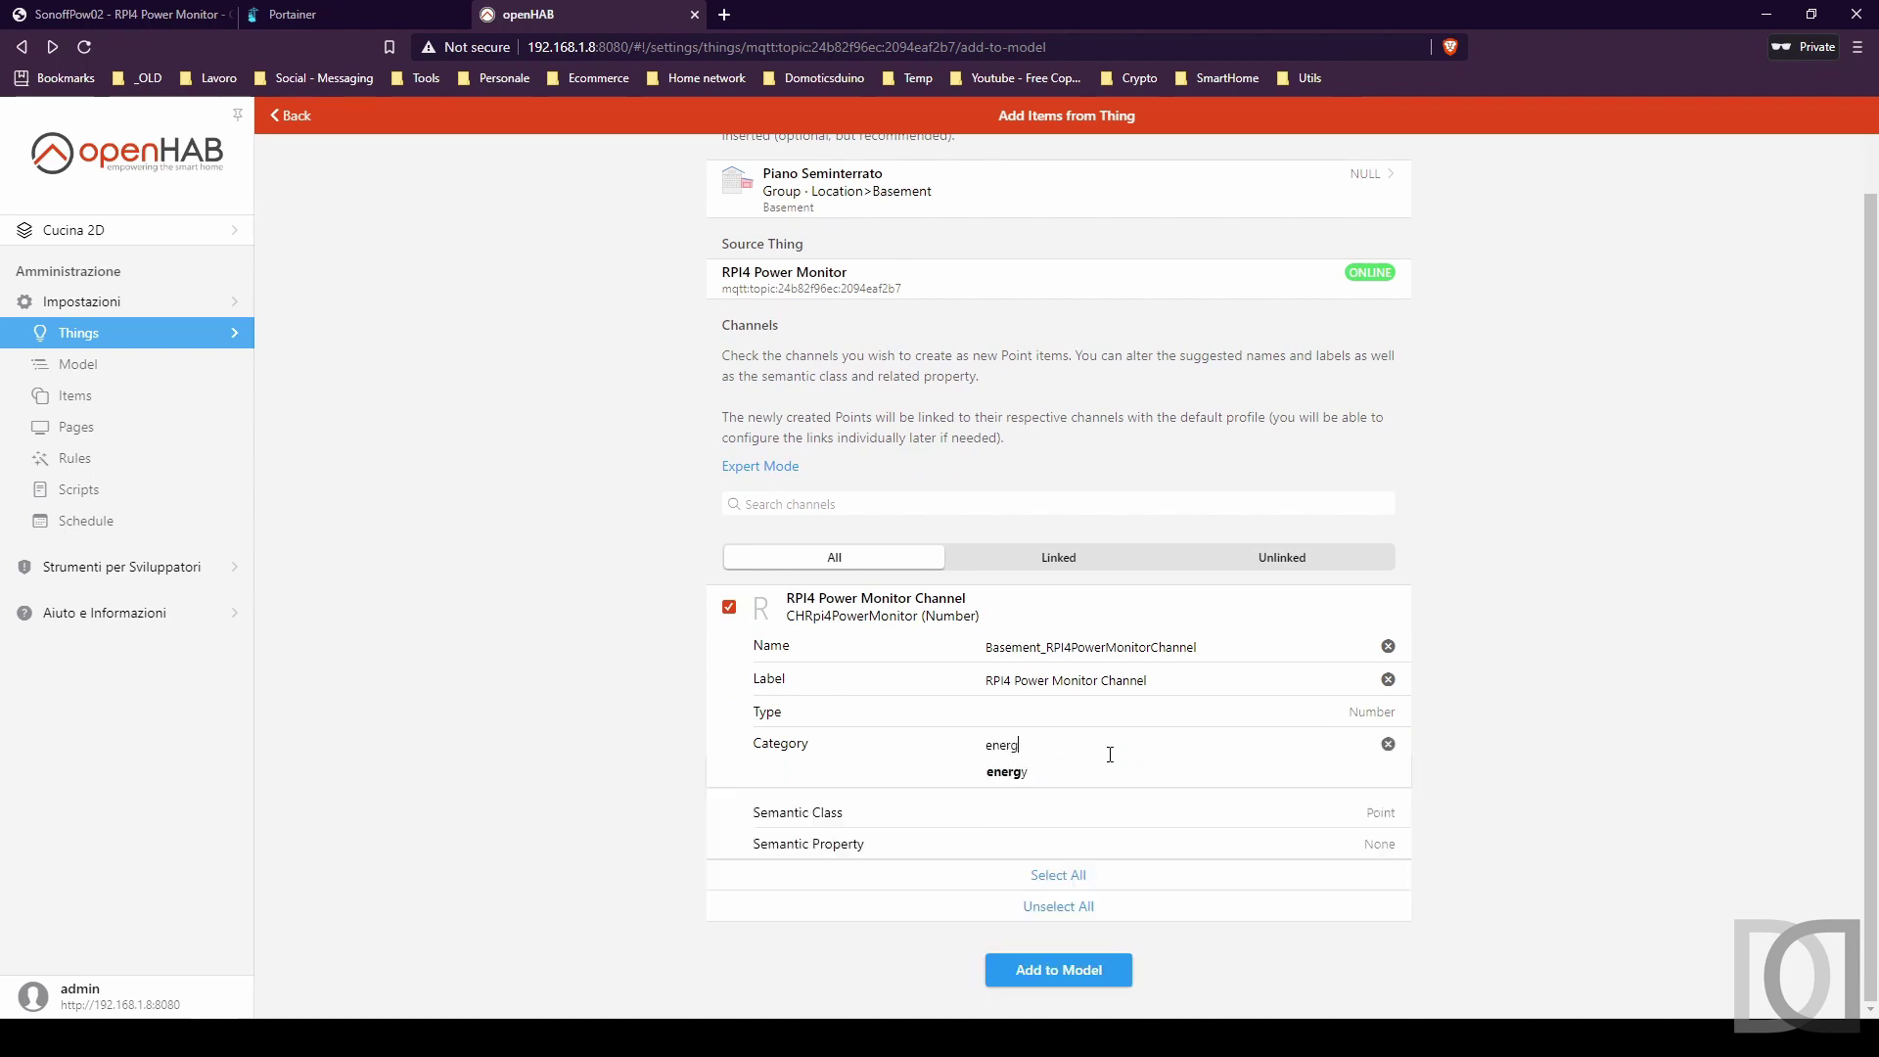
pyautogui.click(1039, 780)
pyautogui.click(1379, 814)
pyautogui.click(722, 506)
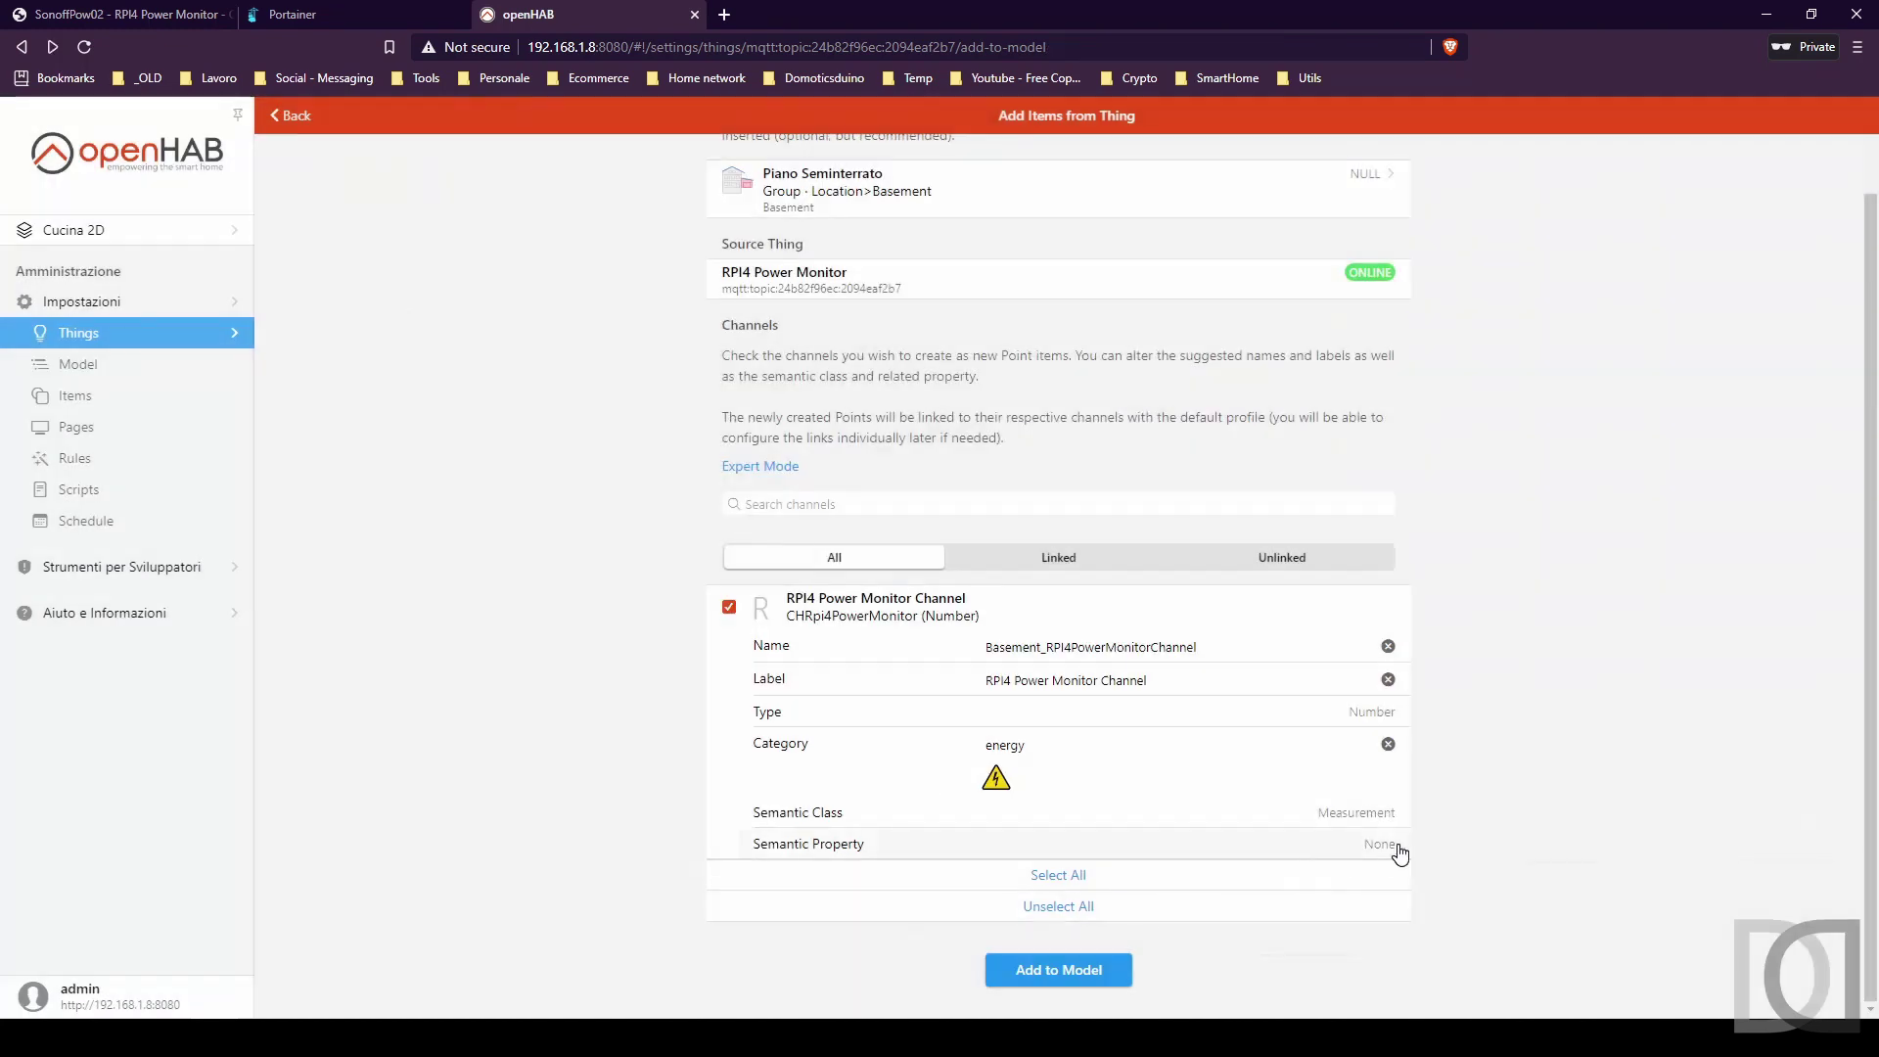
pyautogui.click(1396, 848)
pyautogui.click(725, 808)
pyautogui.click(1066, 970)
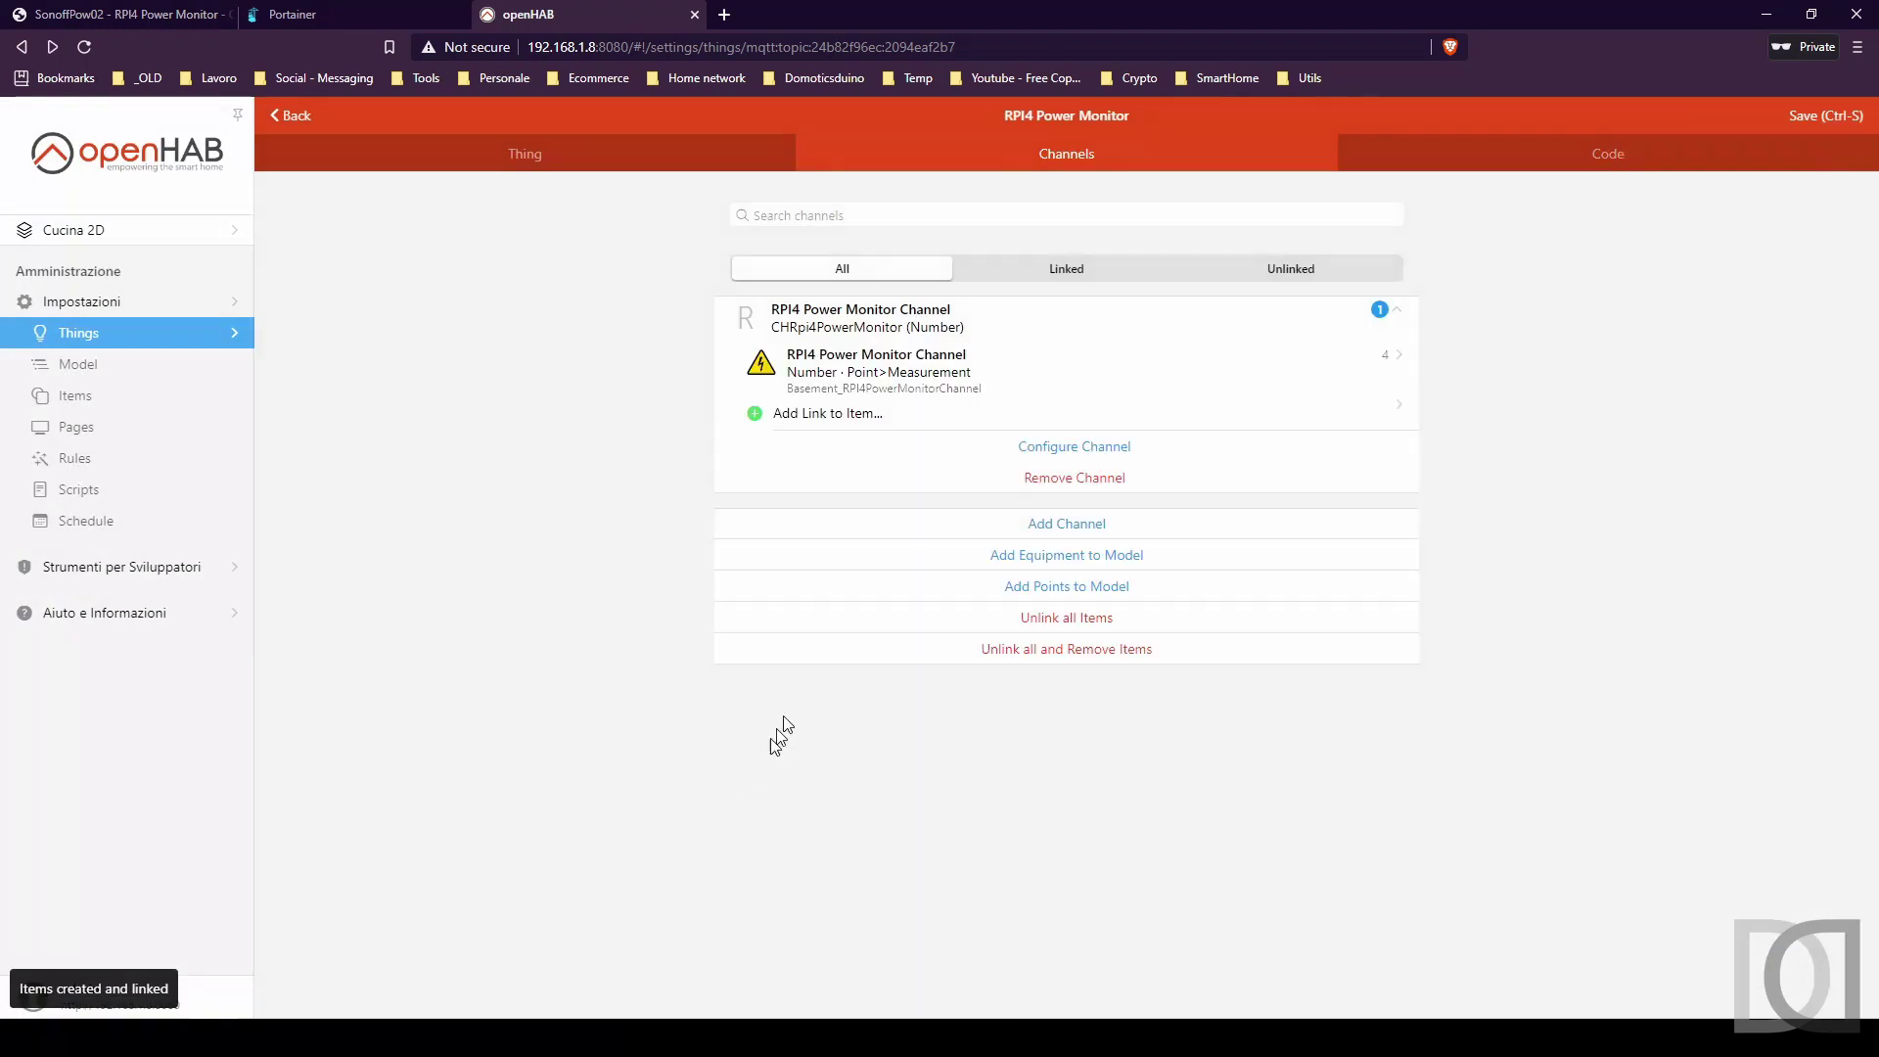
pyautogui.click(901, 378)
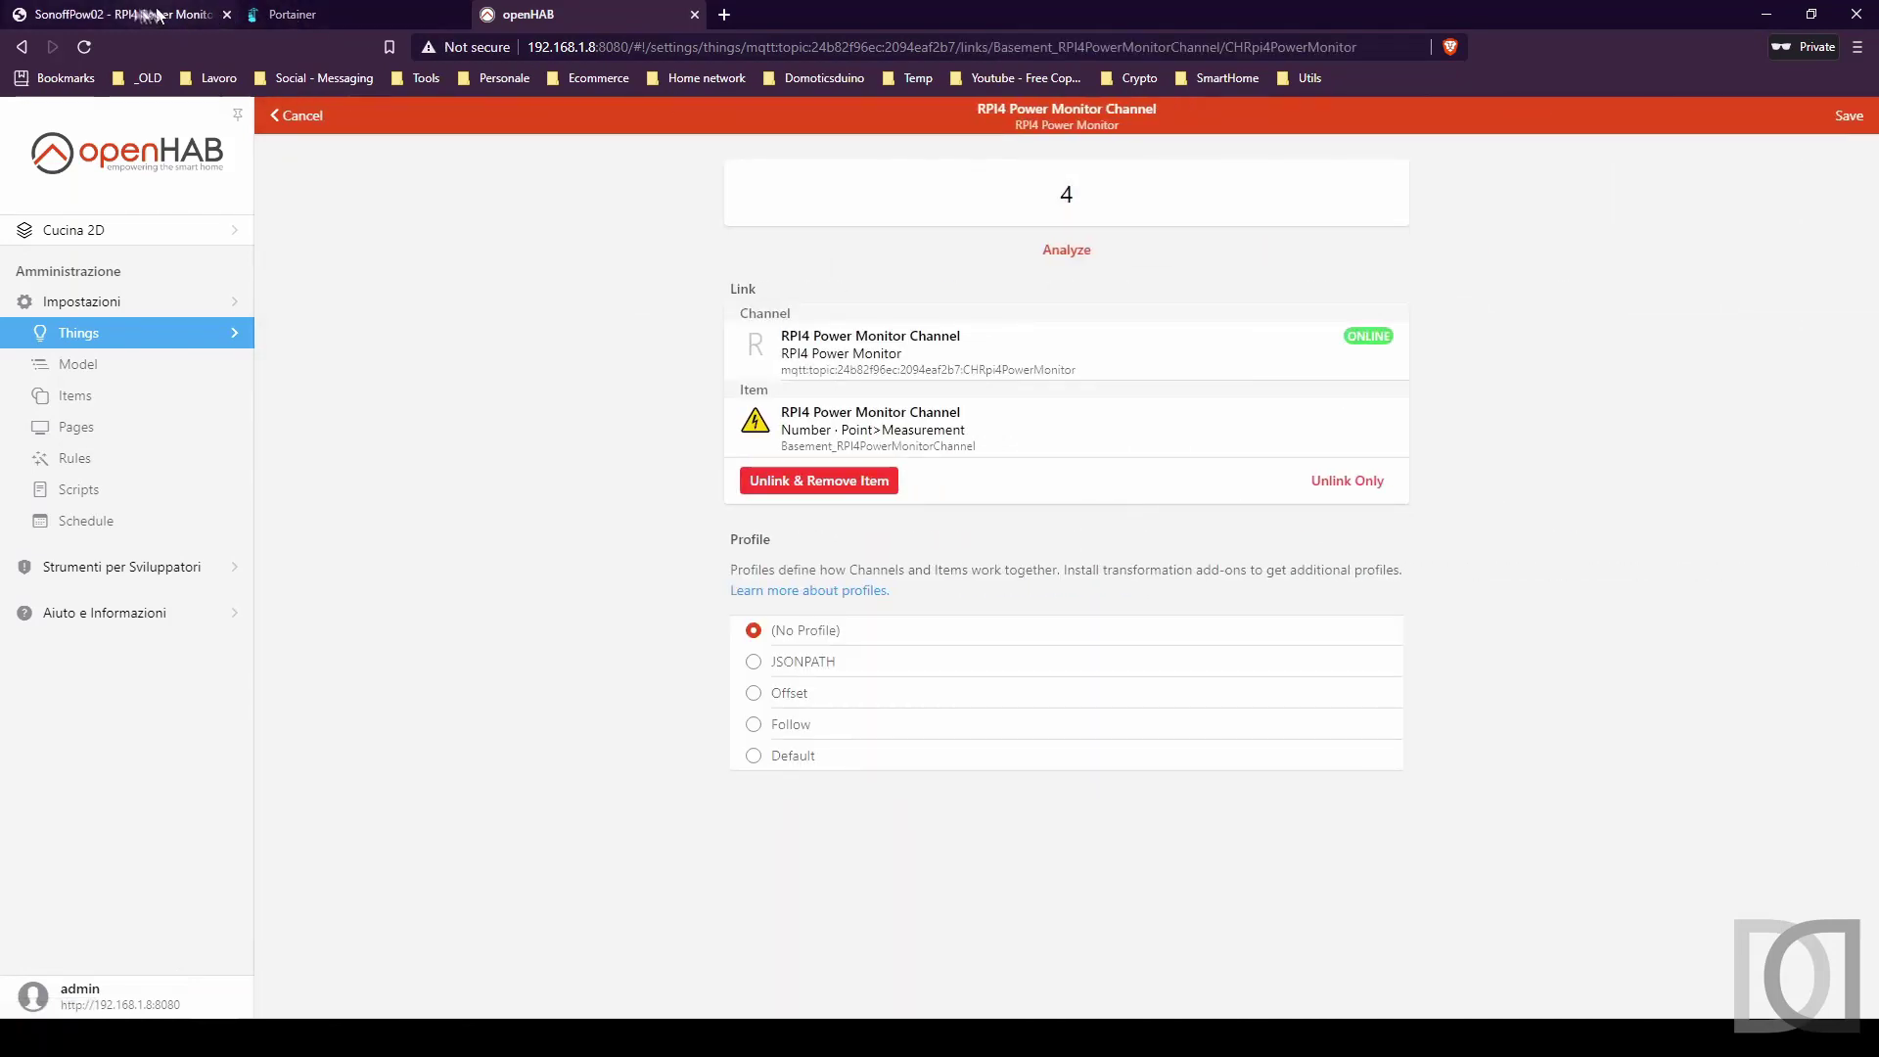
pyautogui.click(124, 16)
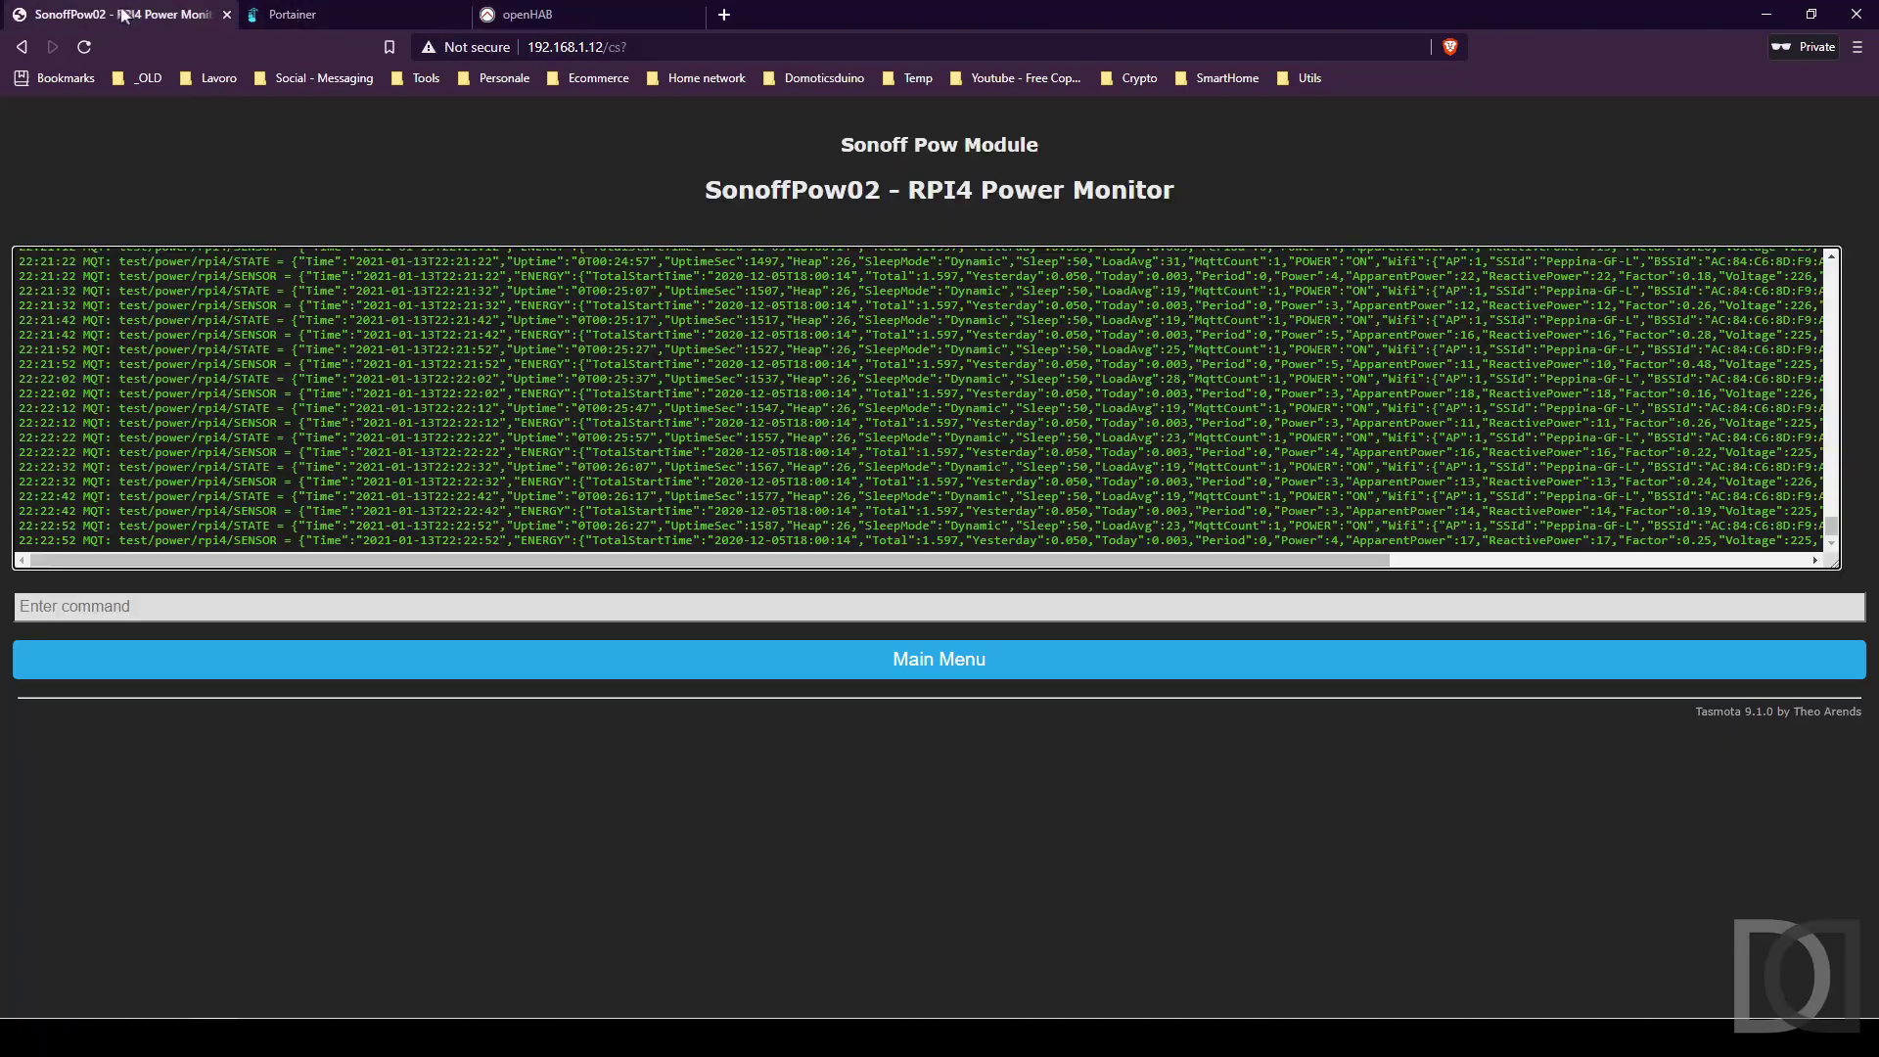
# Check the Tasmota readings and openHAB channel link, then view Portainer's container list with InfluxDB running.
pyautogui.click(808, 658)
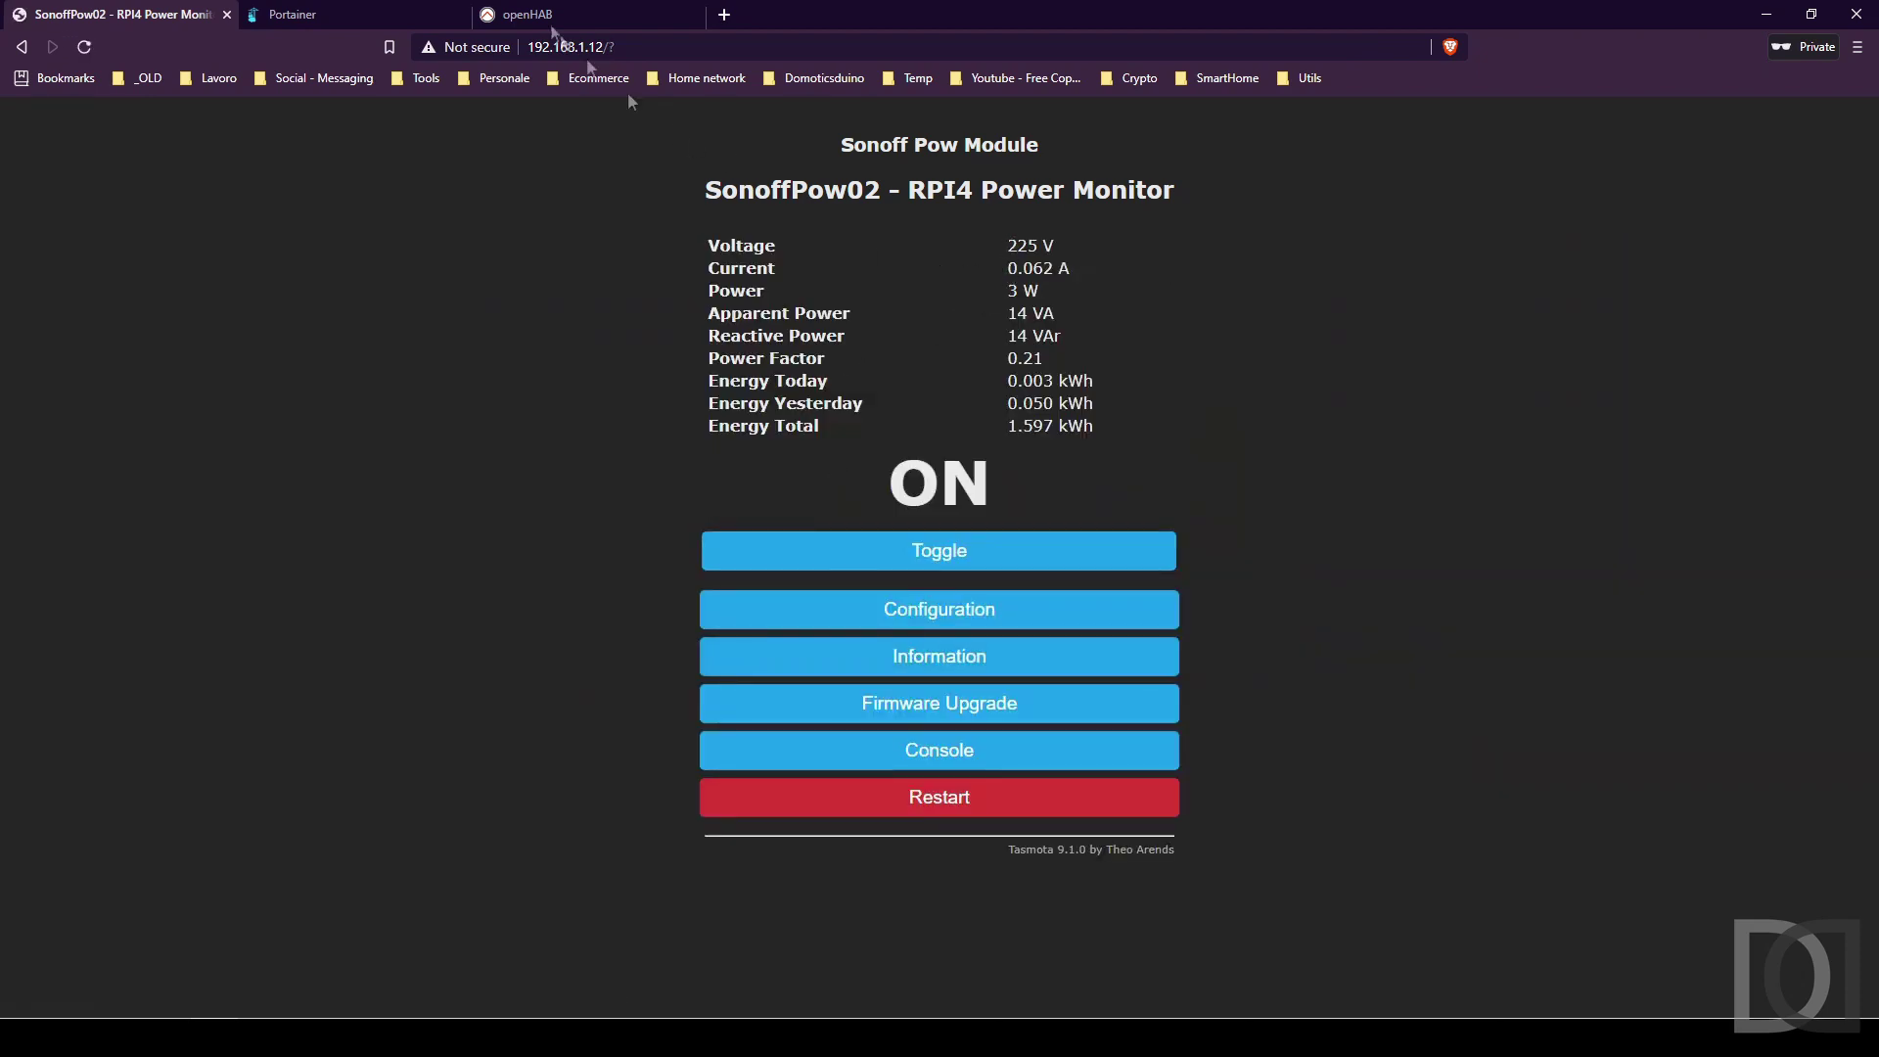
pyautogui.click(567, 15)
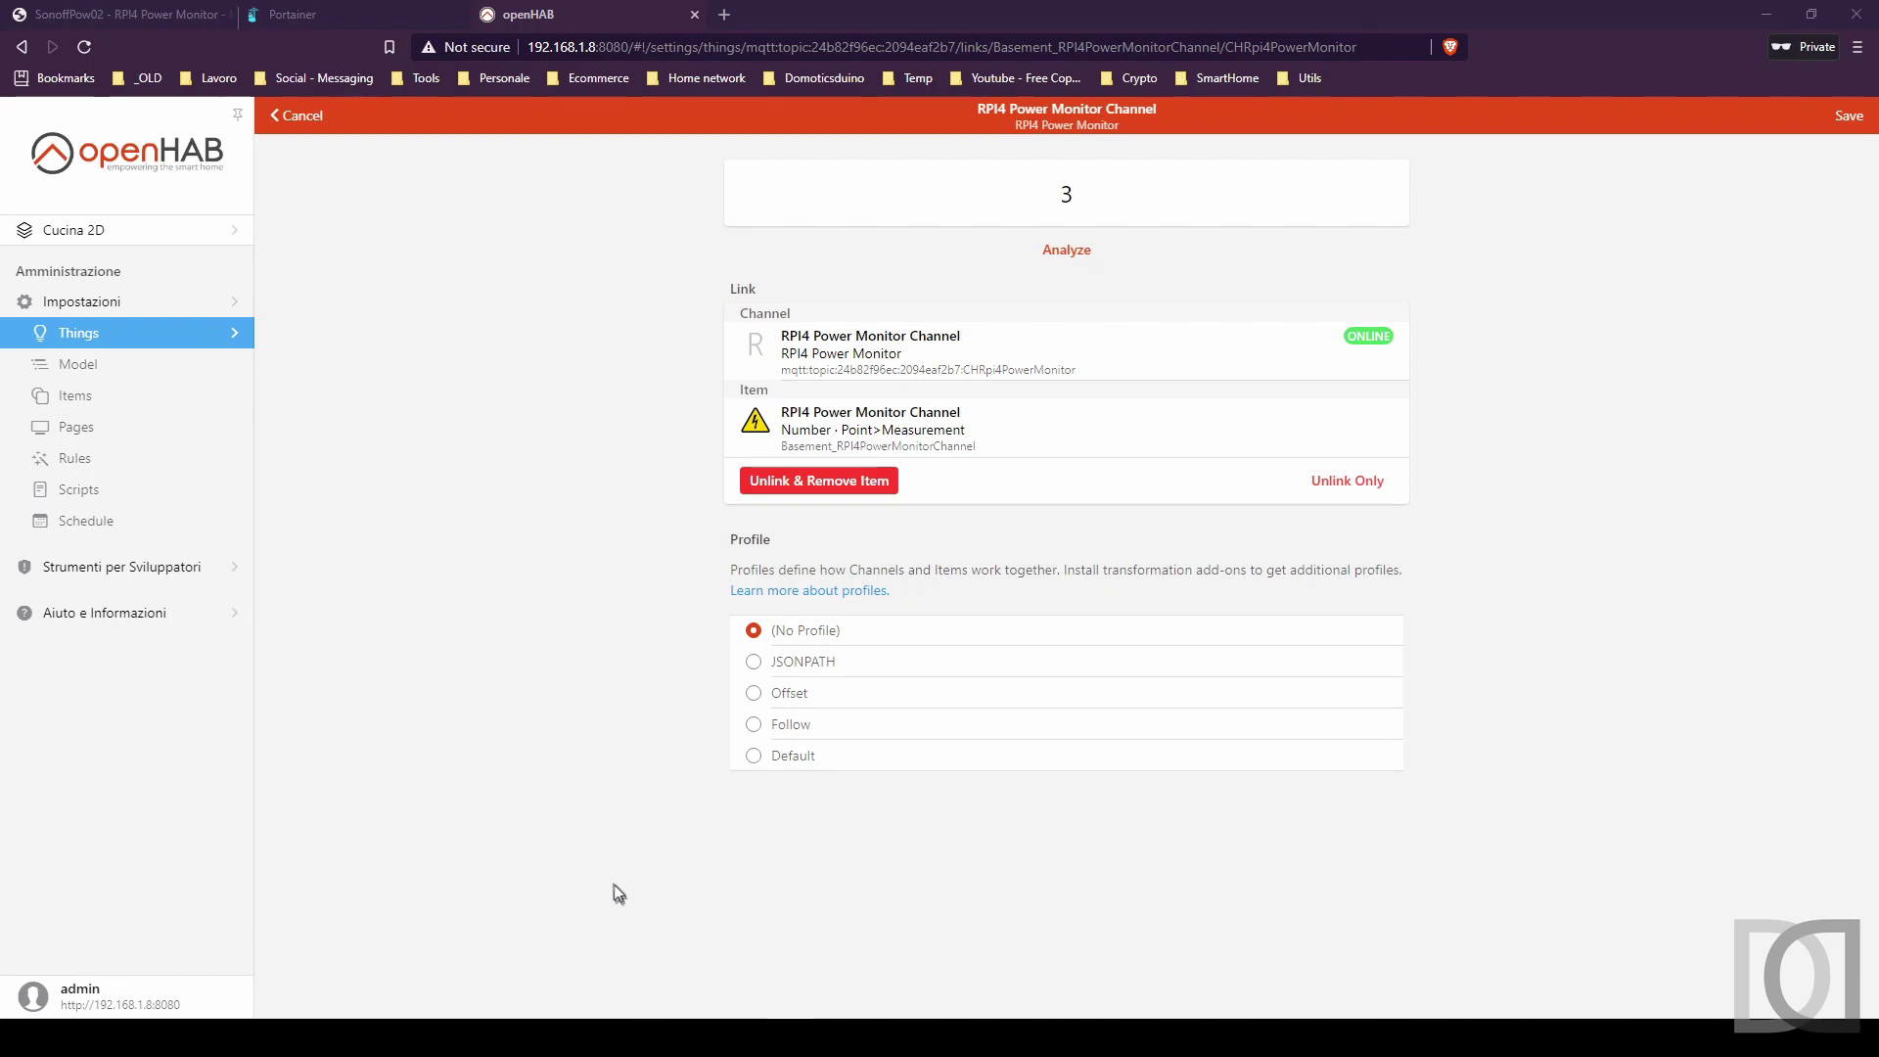
pyautogui.click(300, 12)
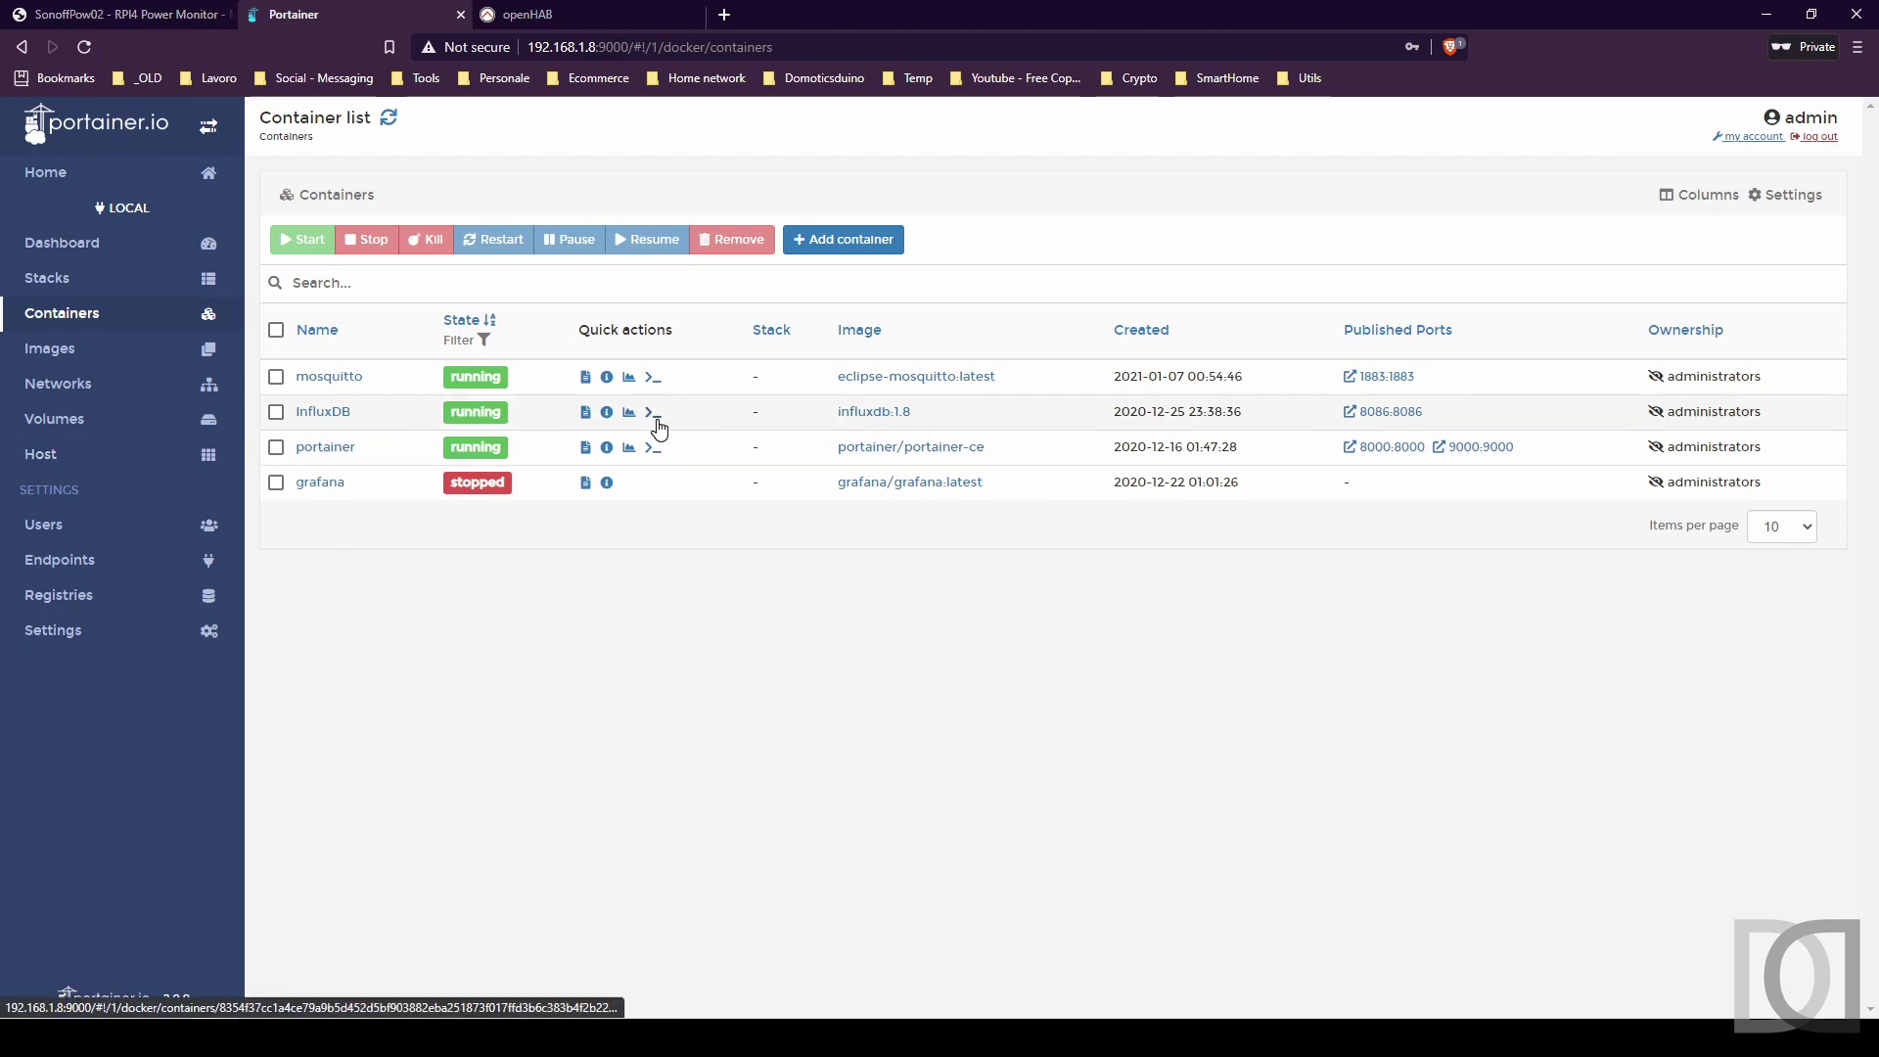
# Open a bash console in the InfluxDB container, start influx, and authenticate as the admin user.
pyautogui.click(655, 417)
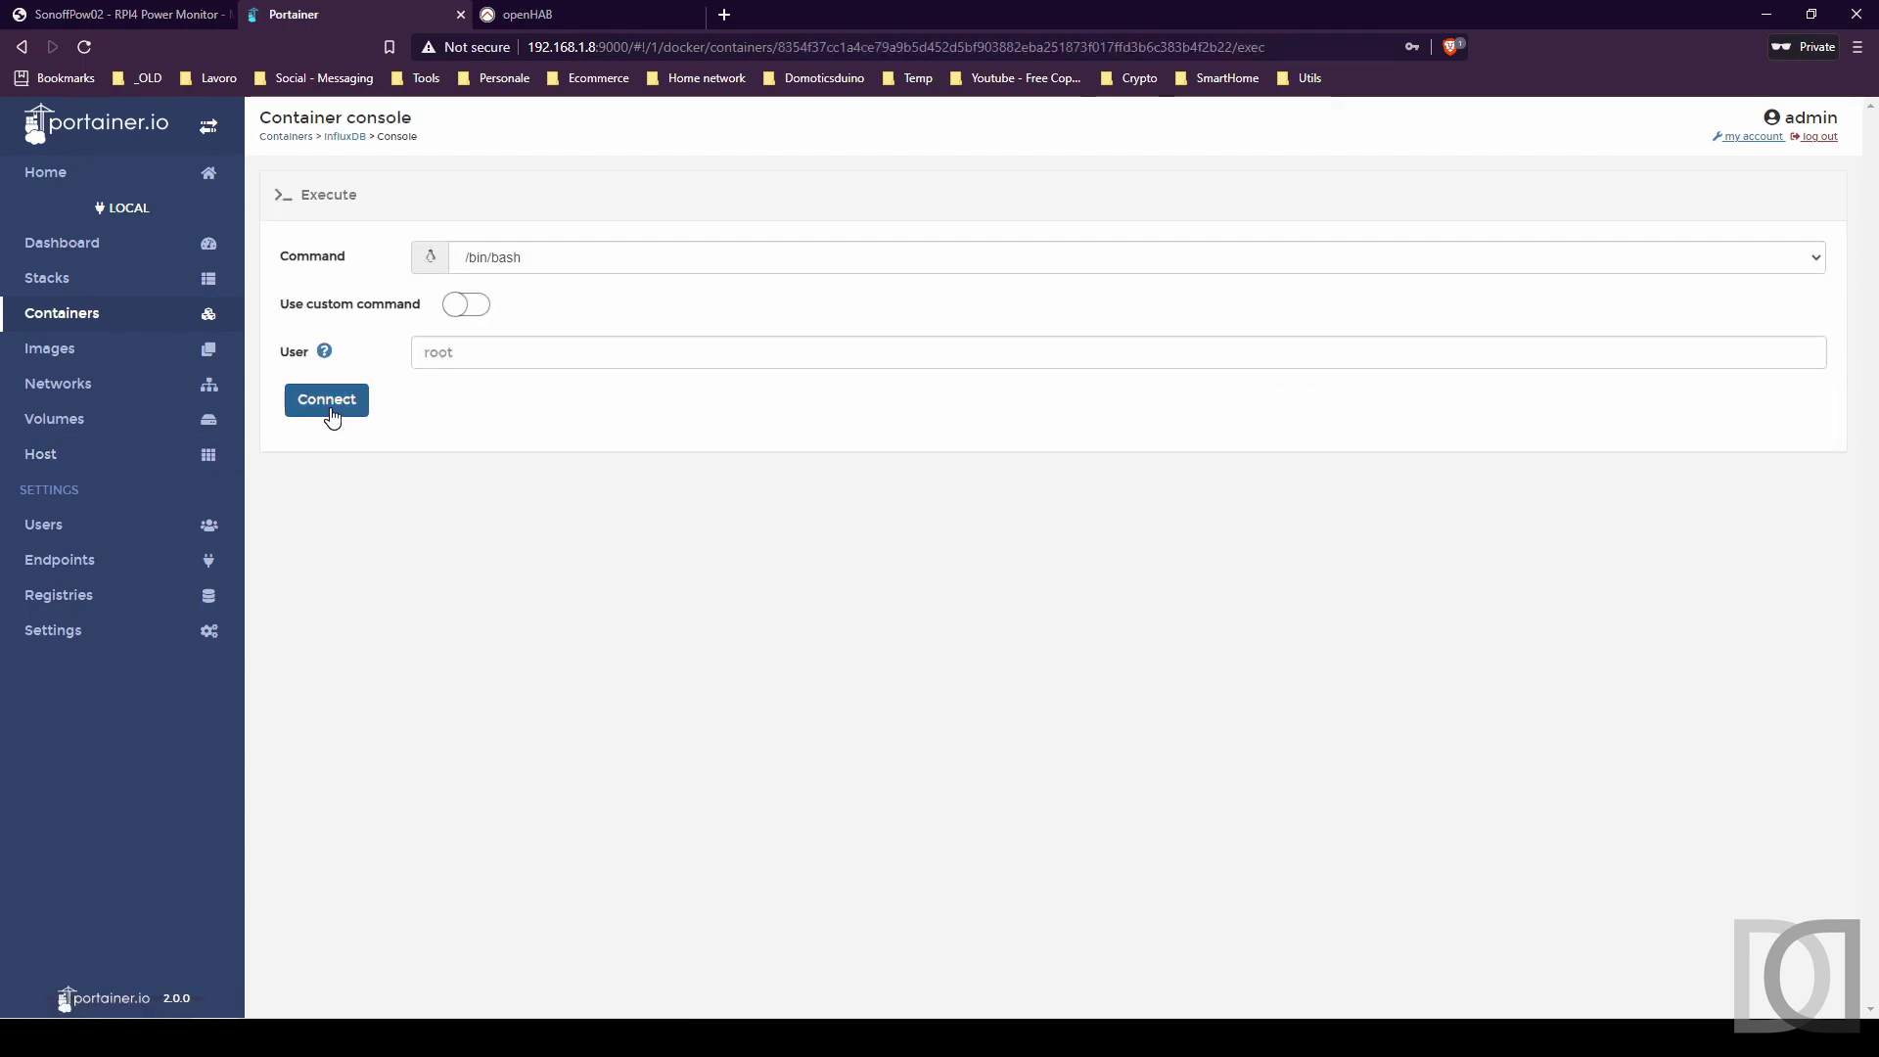
pyautogui.click(332, 405)
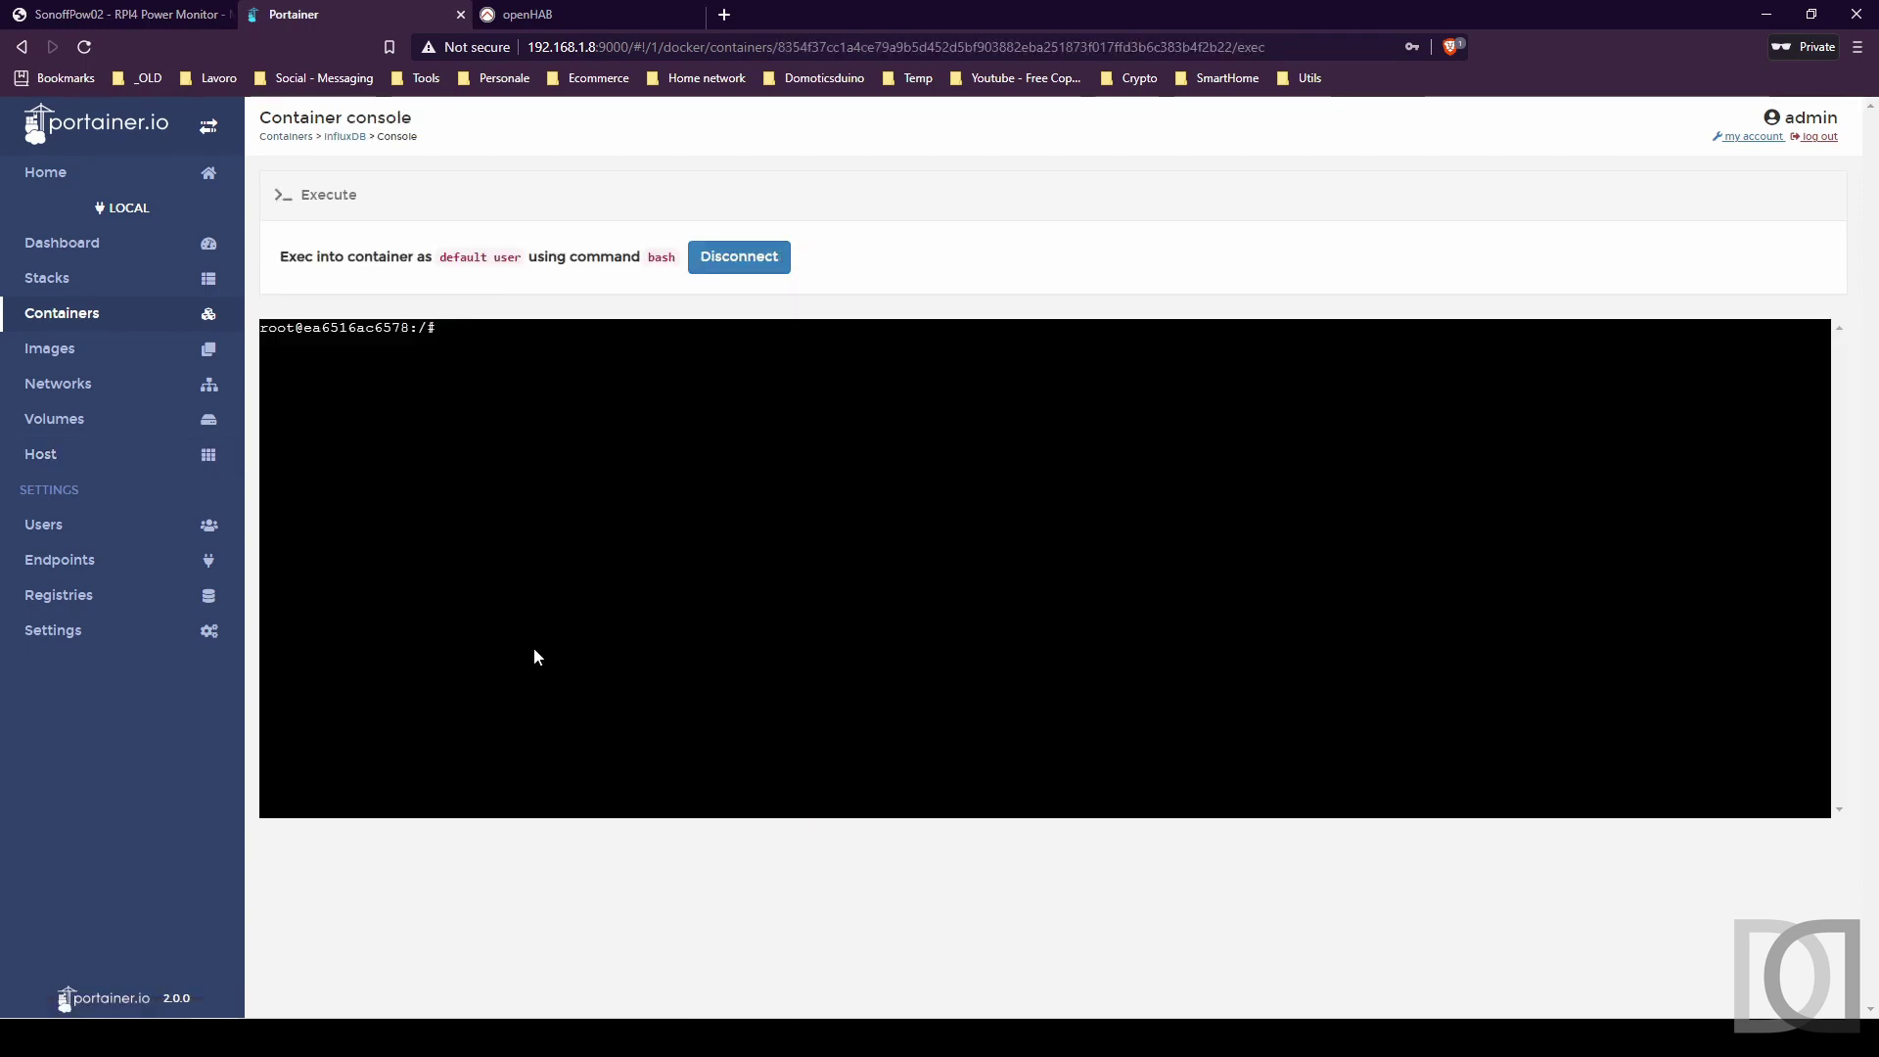
pyautogui.write('influx')
pyautogui.press('Return')
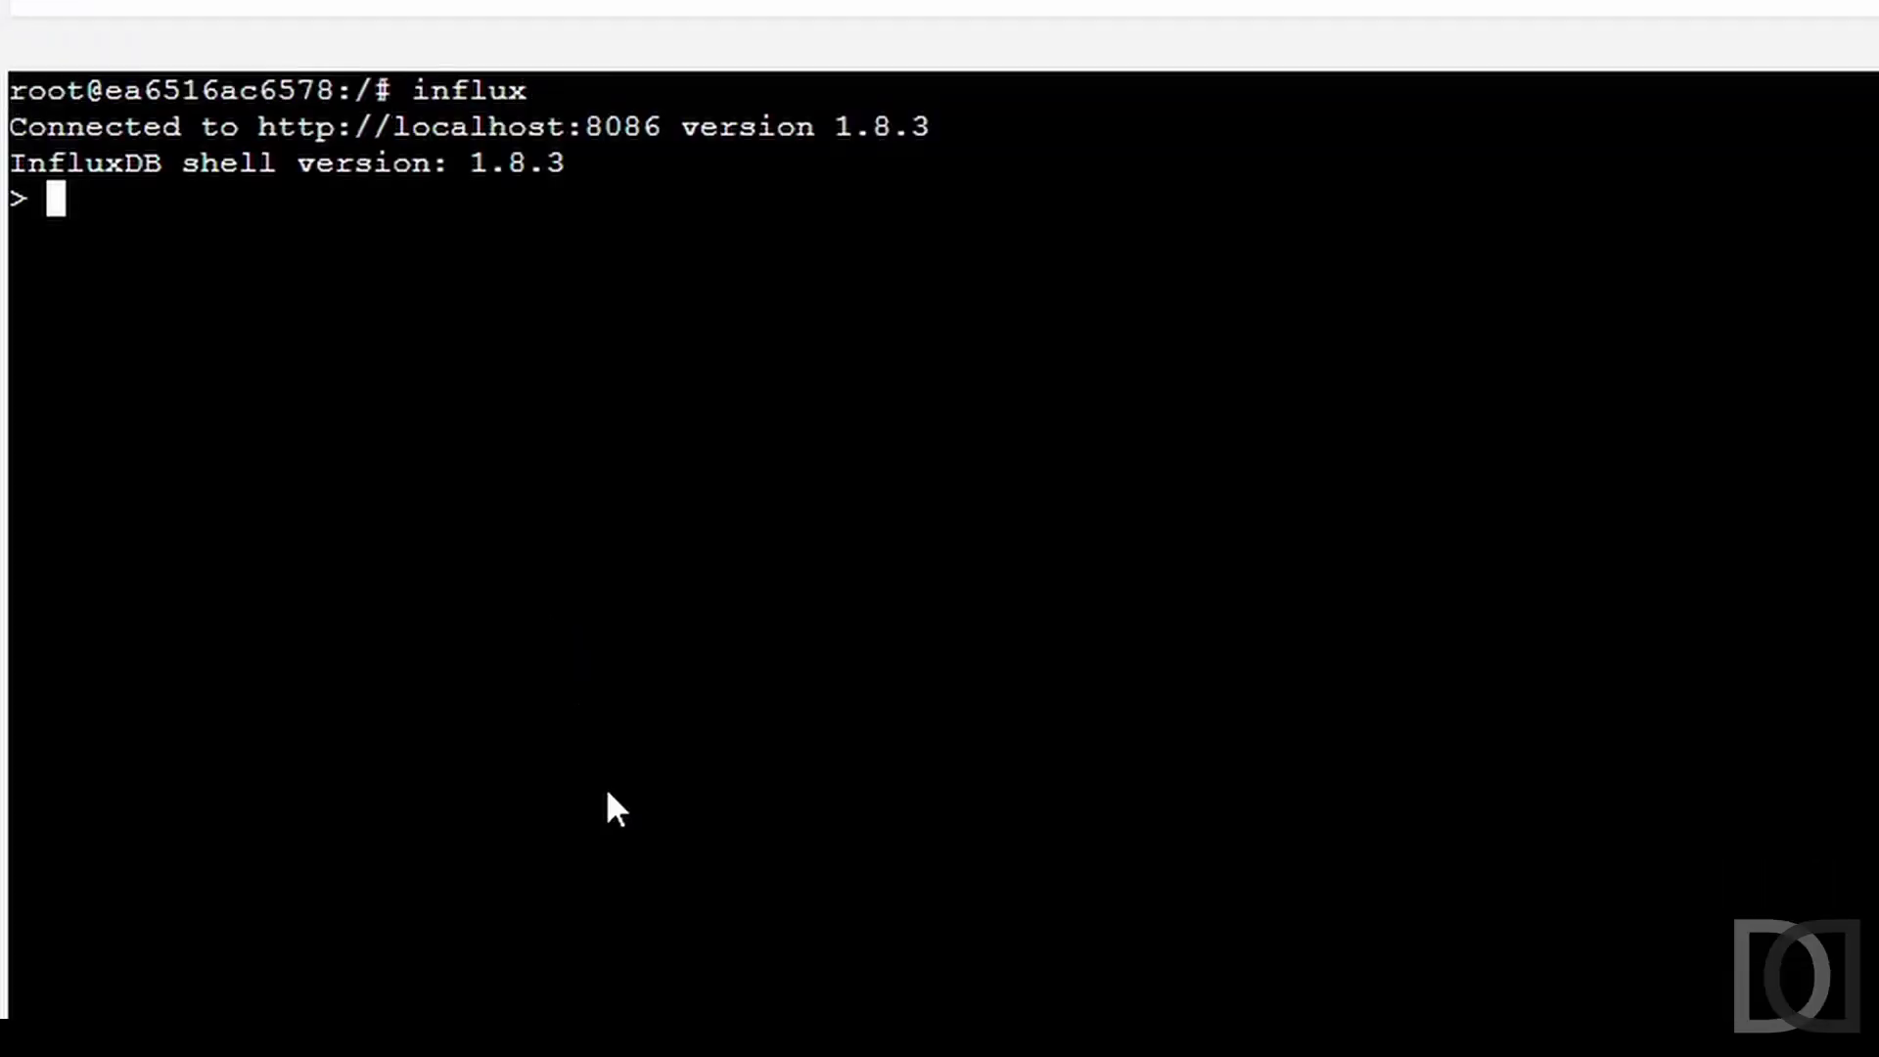
pyautogui.write('create databas')
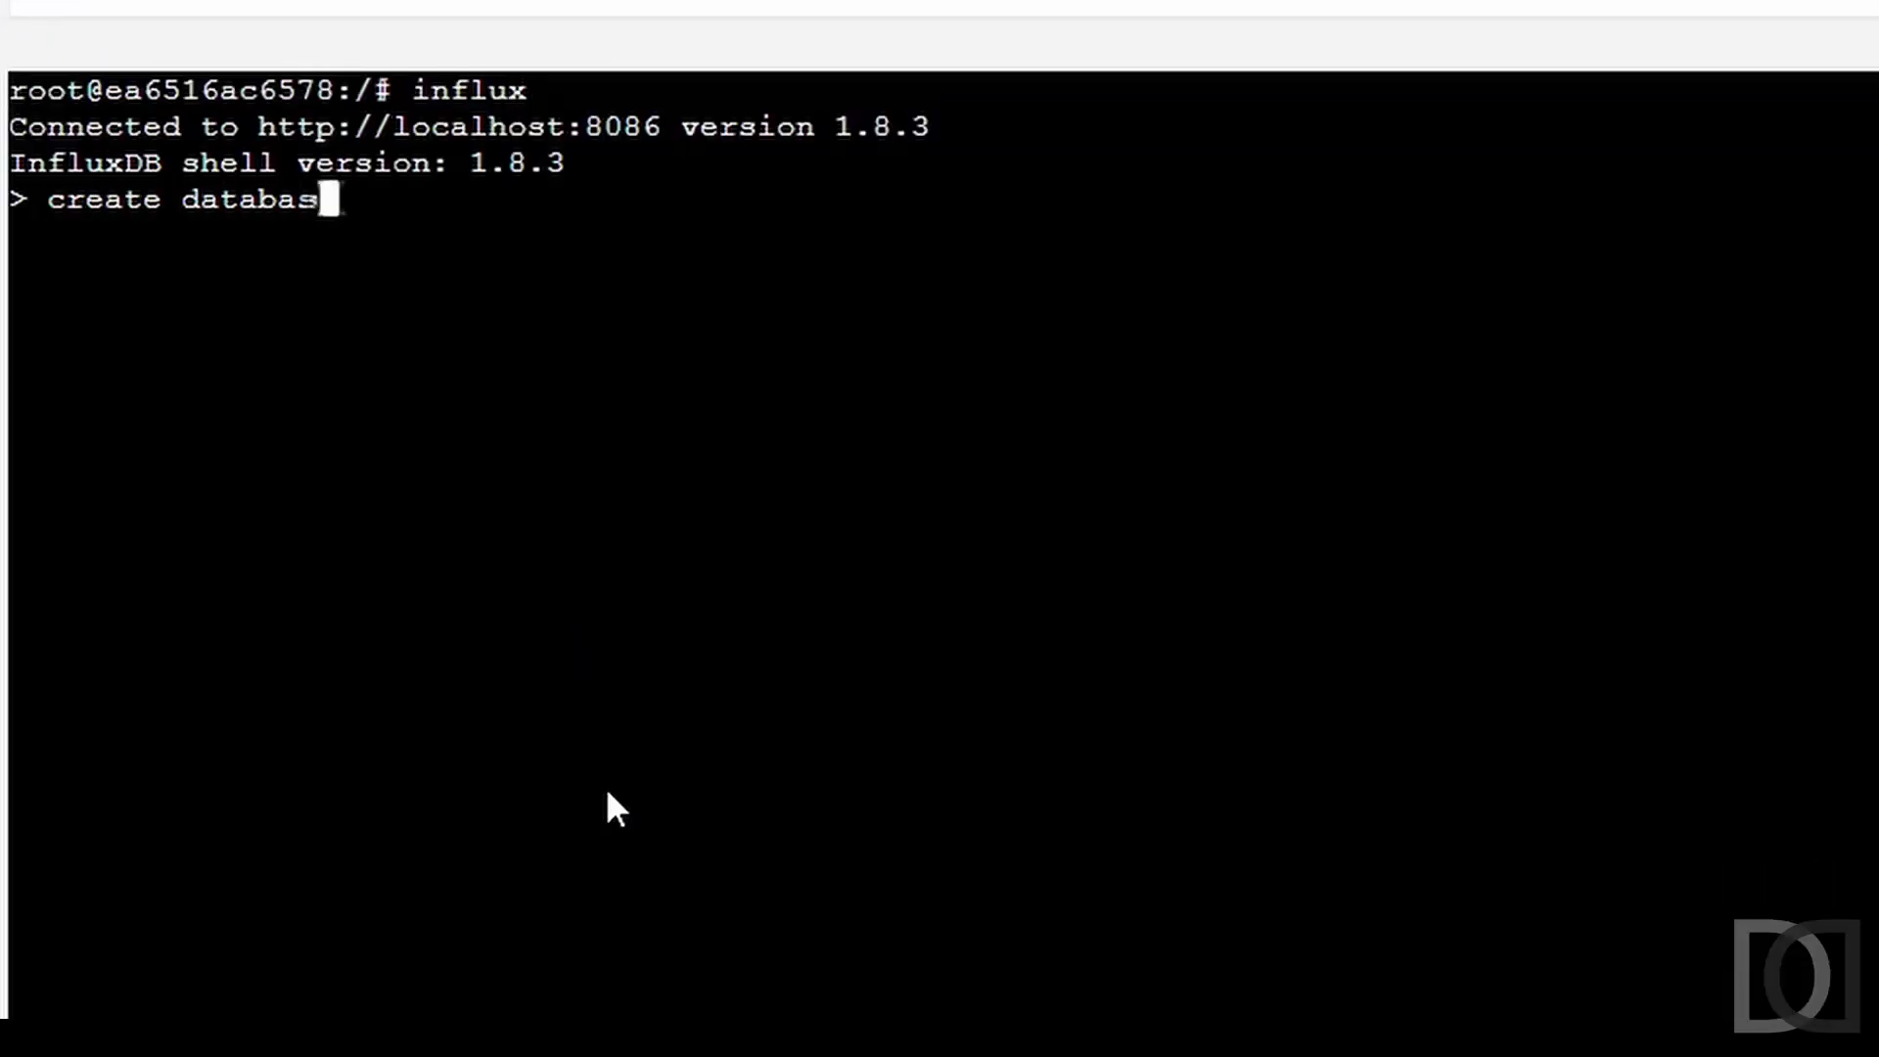
pyautogui.write('e testrpi4')
pyautogui.press('Return')
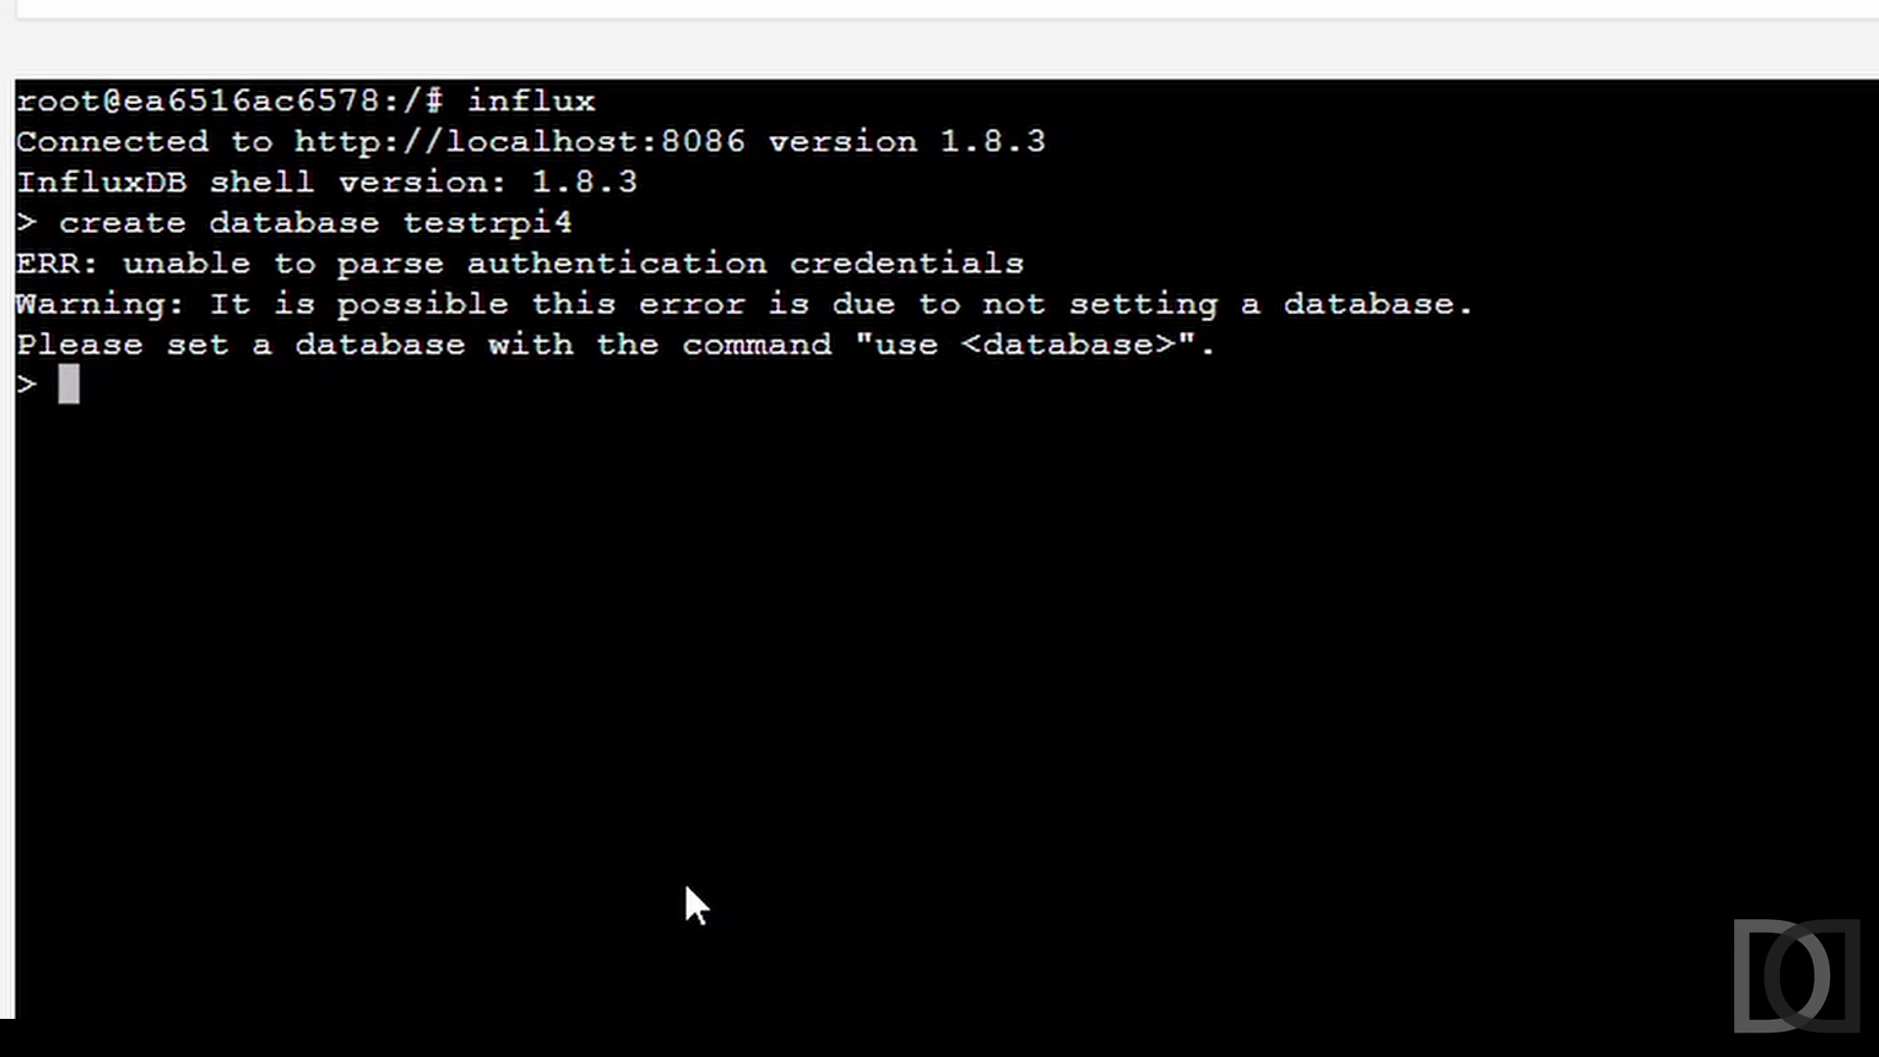
pyautogui.write('auht')
pyautogui.press('Return')
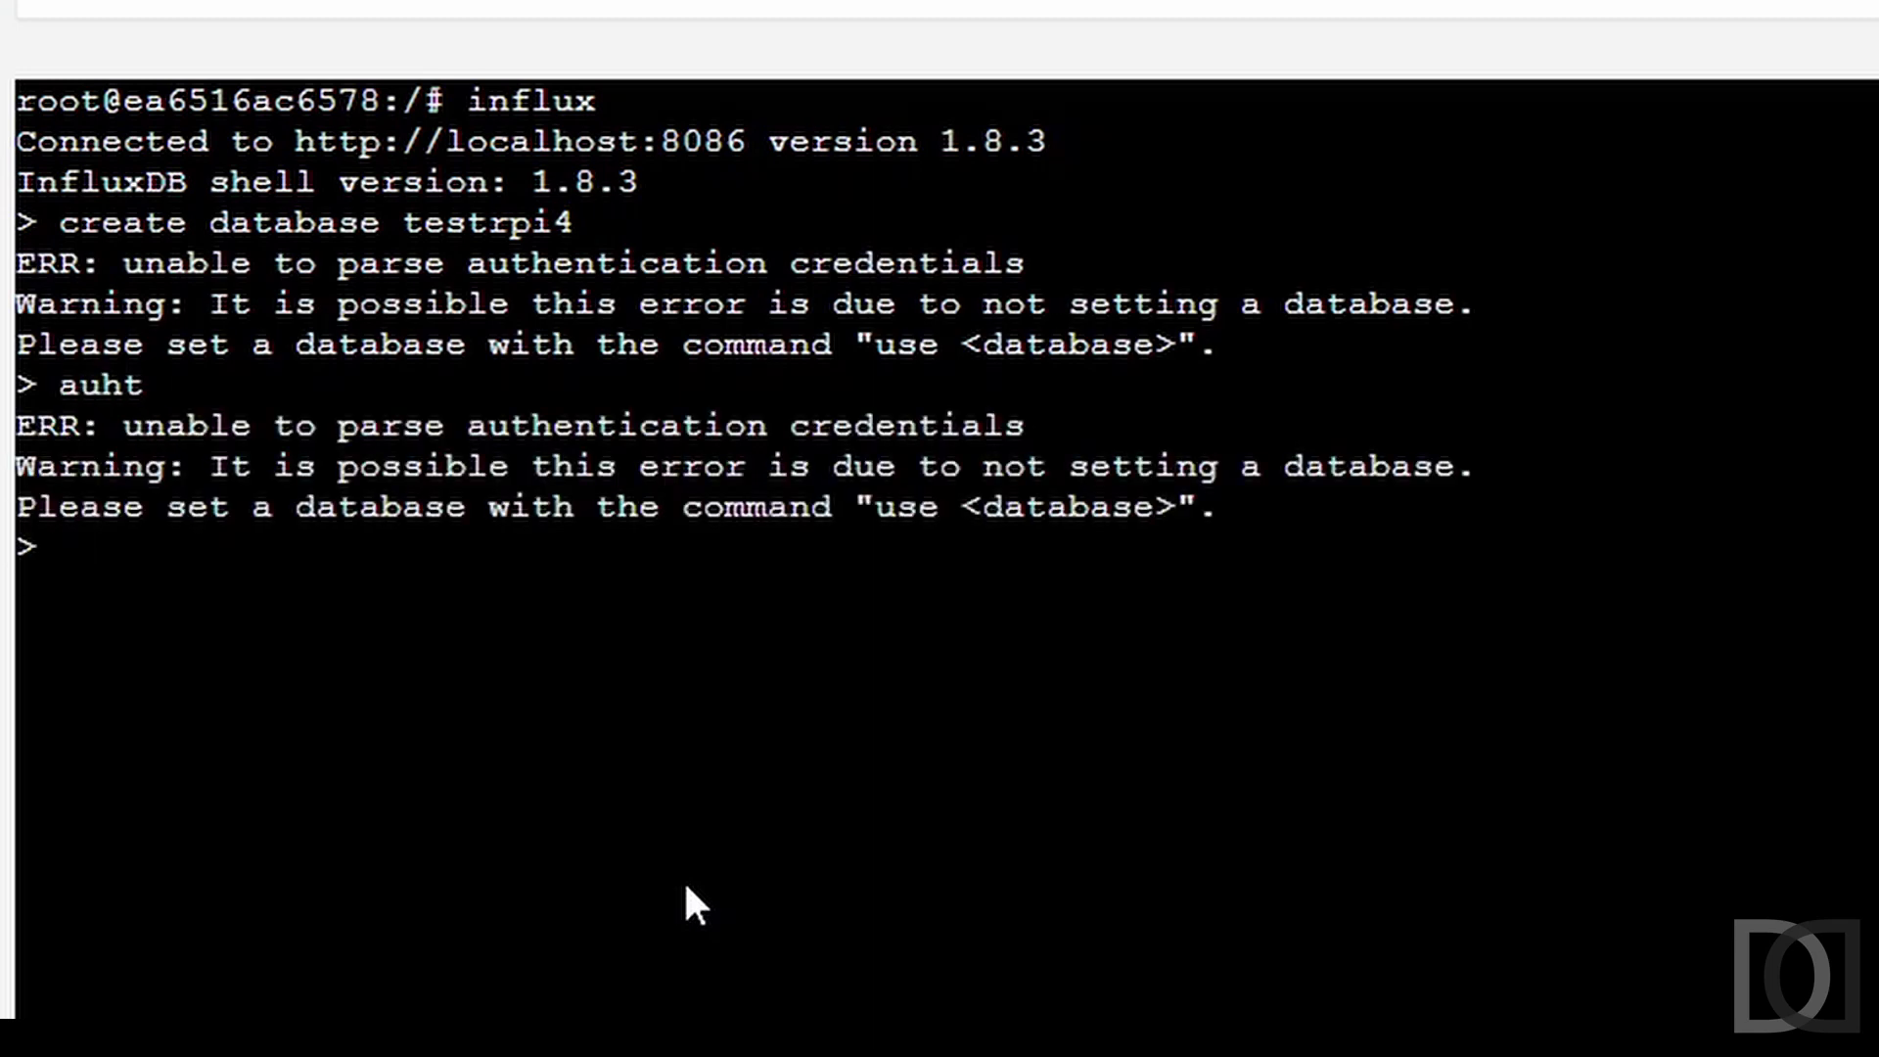
pyautogui.write('auth')
pyautogui.press('Return')
pyautogui.write('admin')
pyautogui.press('Return')
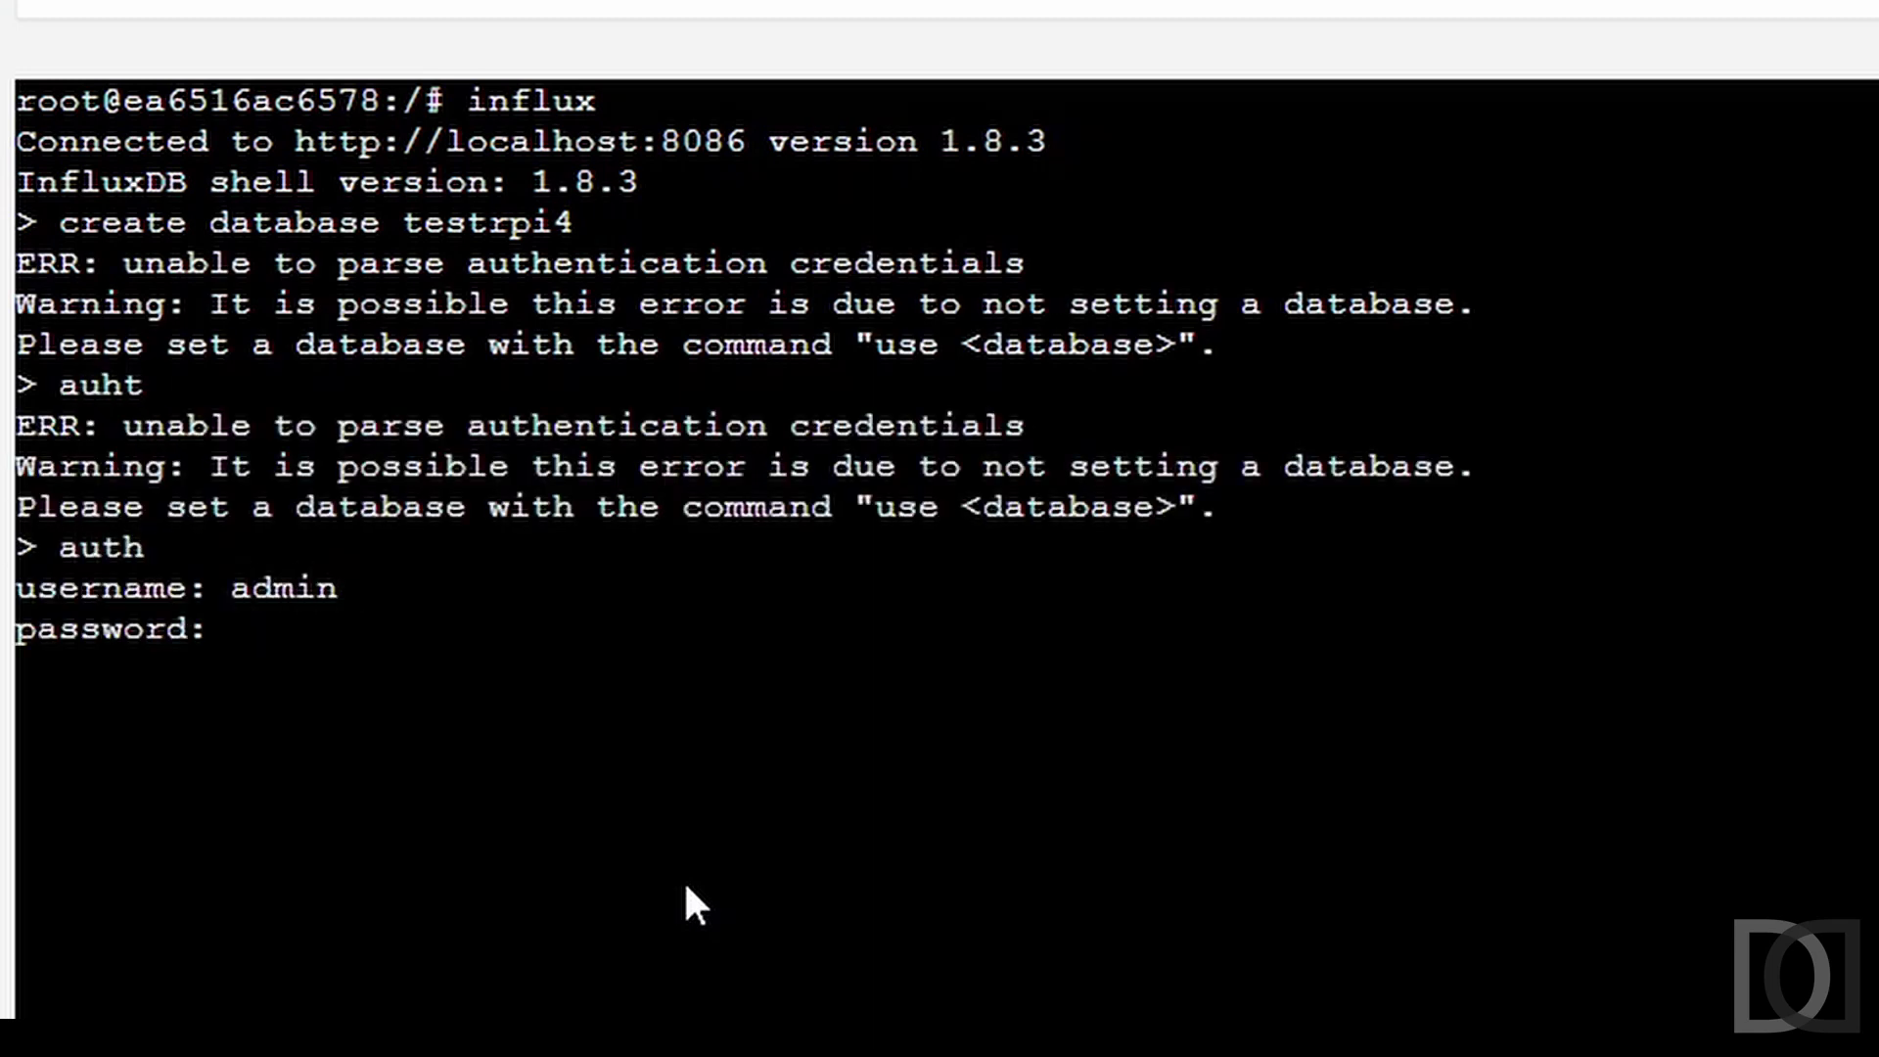
pyautogui.press('Return')
# Create the testrpi4 database, switch to it, and list its measurements.
pyautogui.write('create databas')
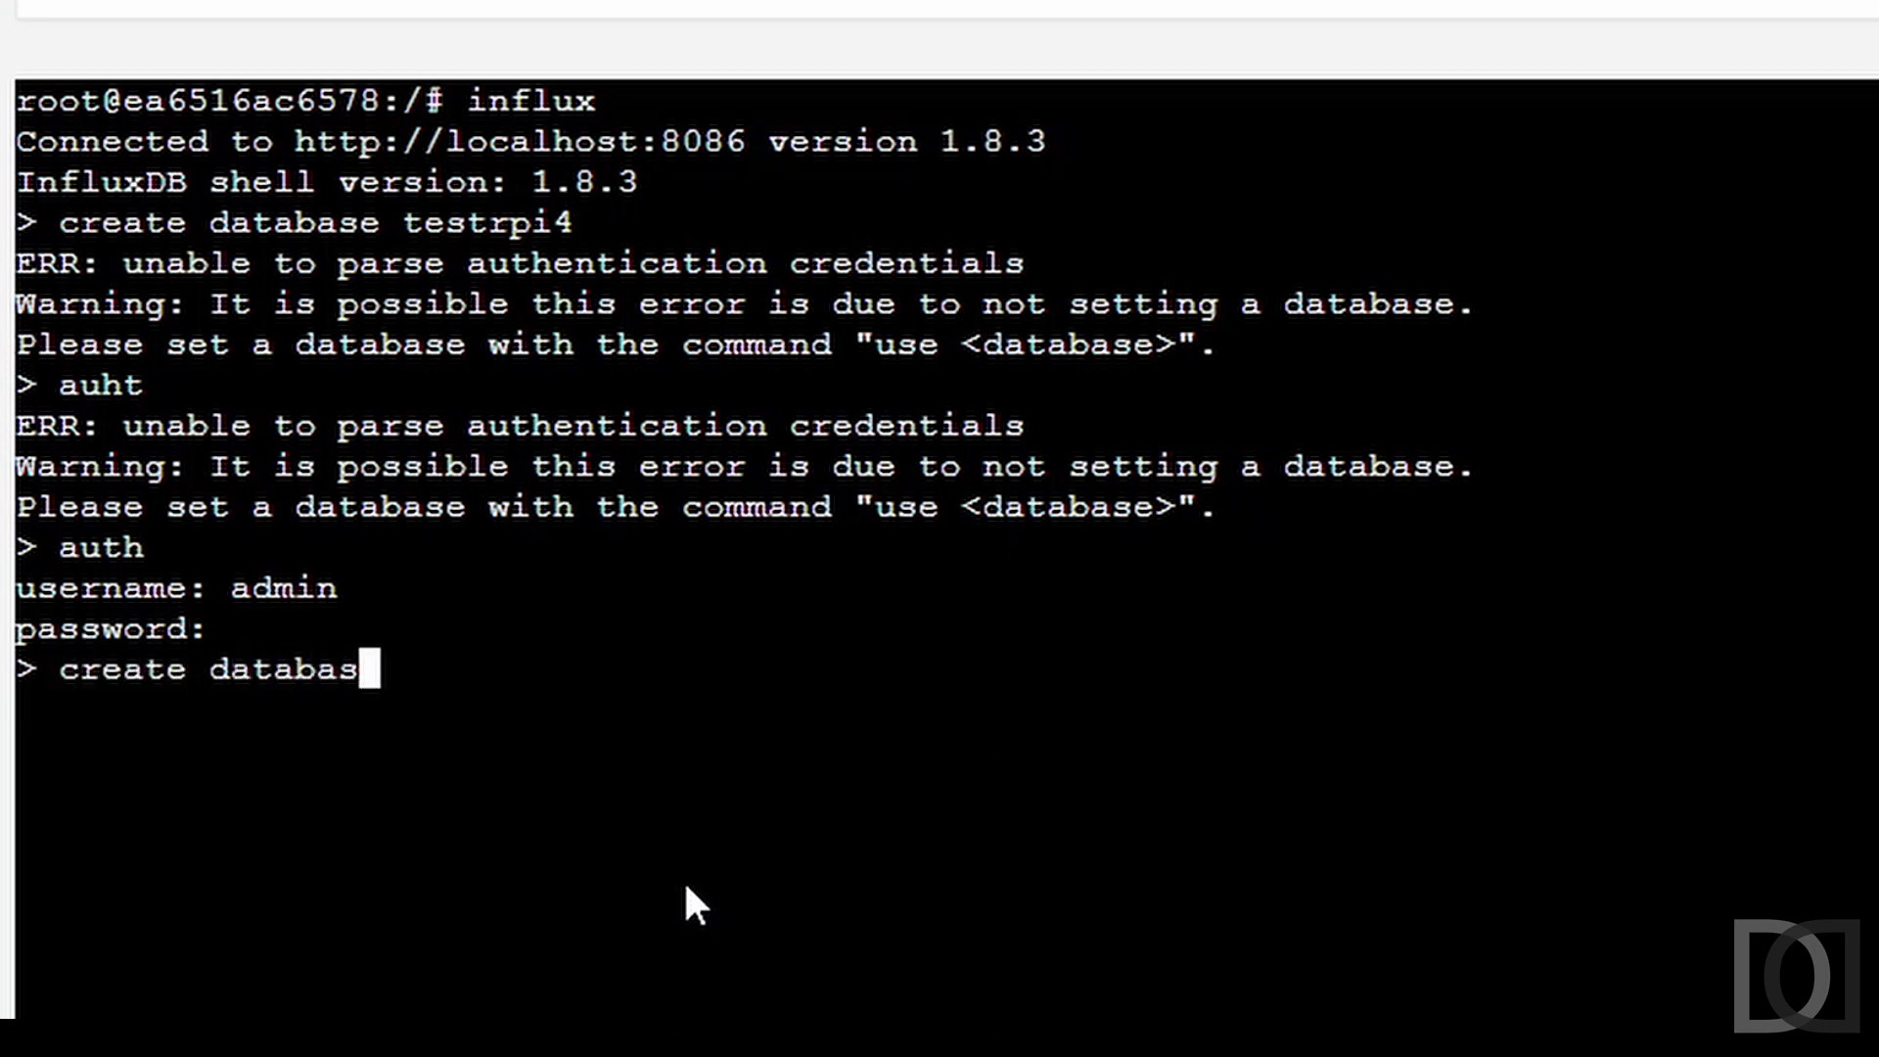
pyautogui.write('e testrpi4')
pyautogui.press('Return')
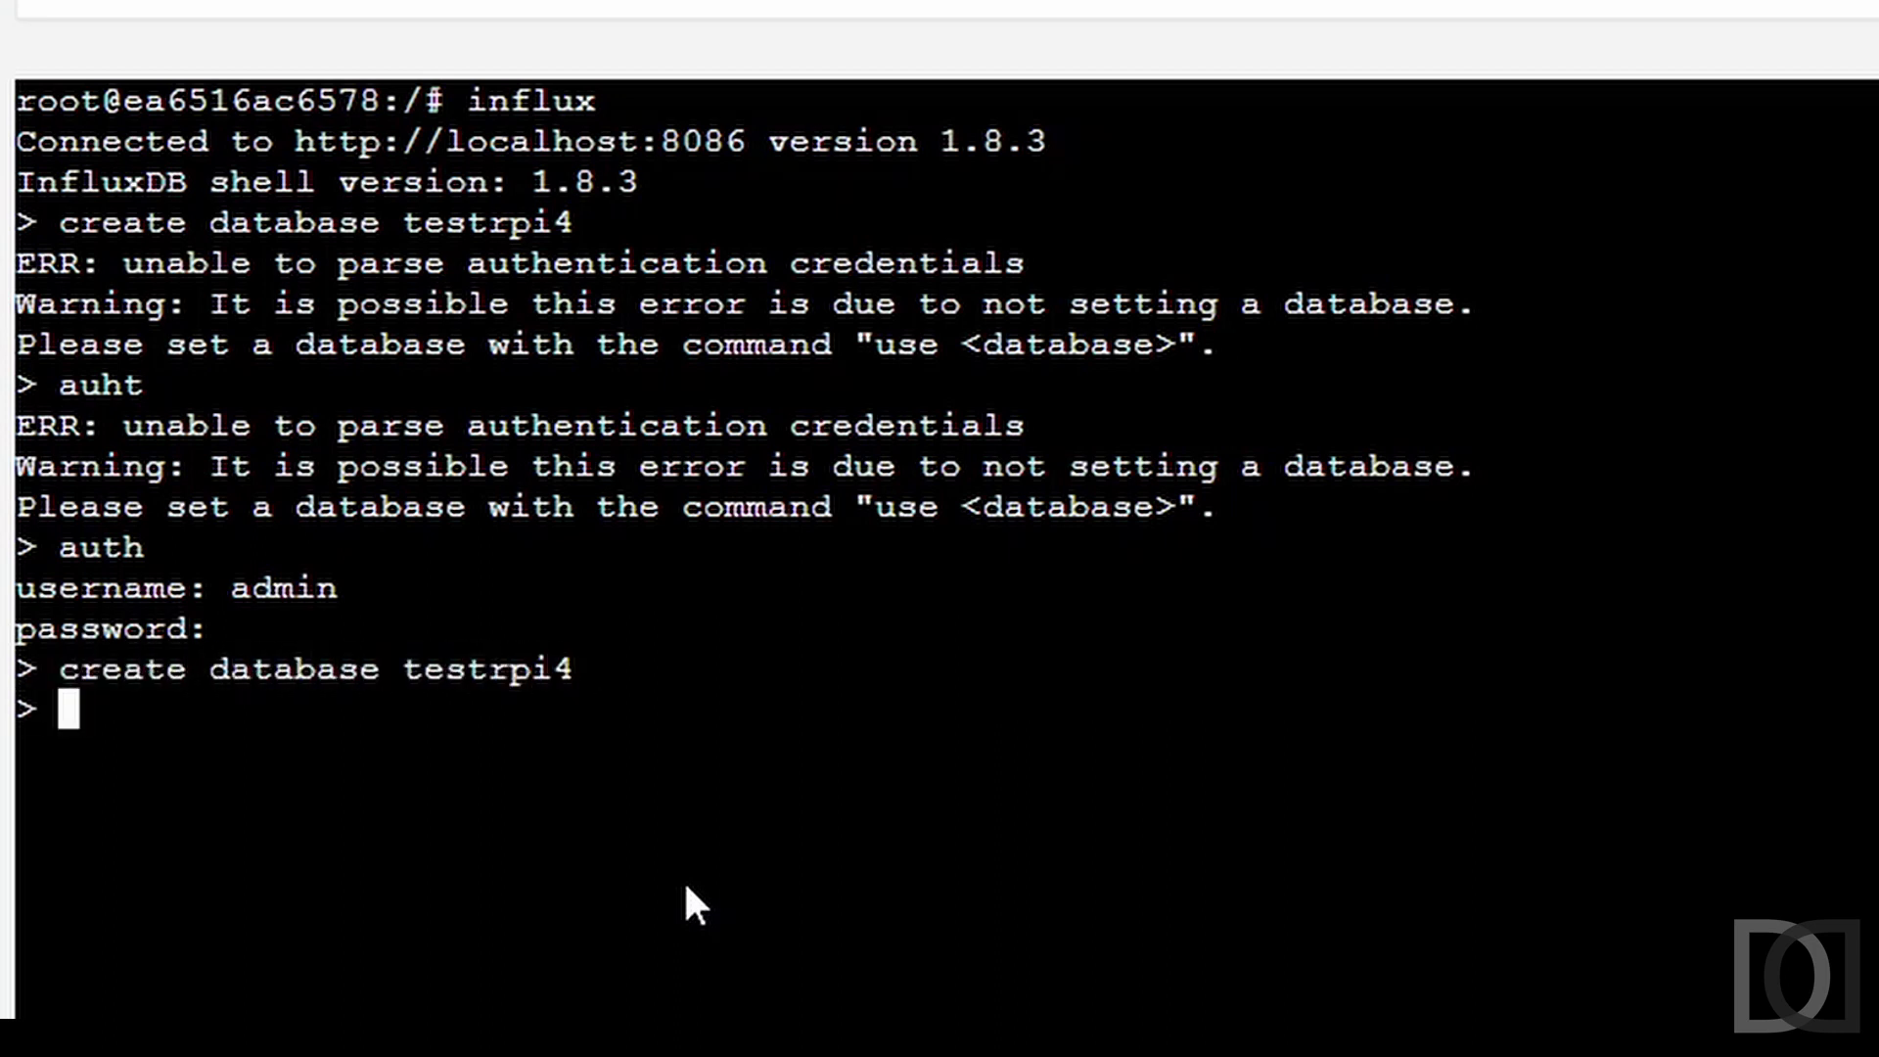
pyautogui.write('use testrpi4')
pyautogui.press('Return')
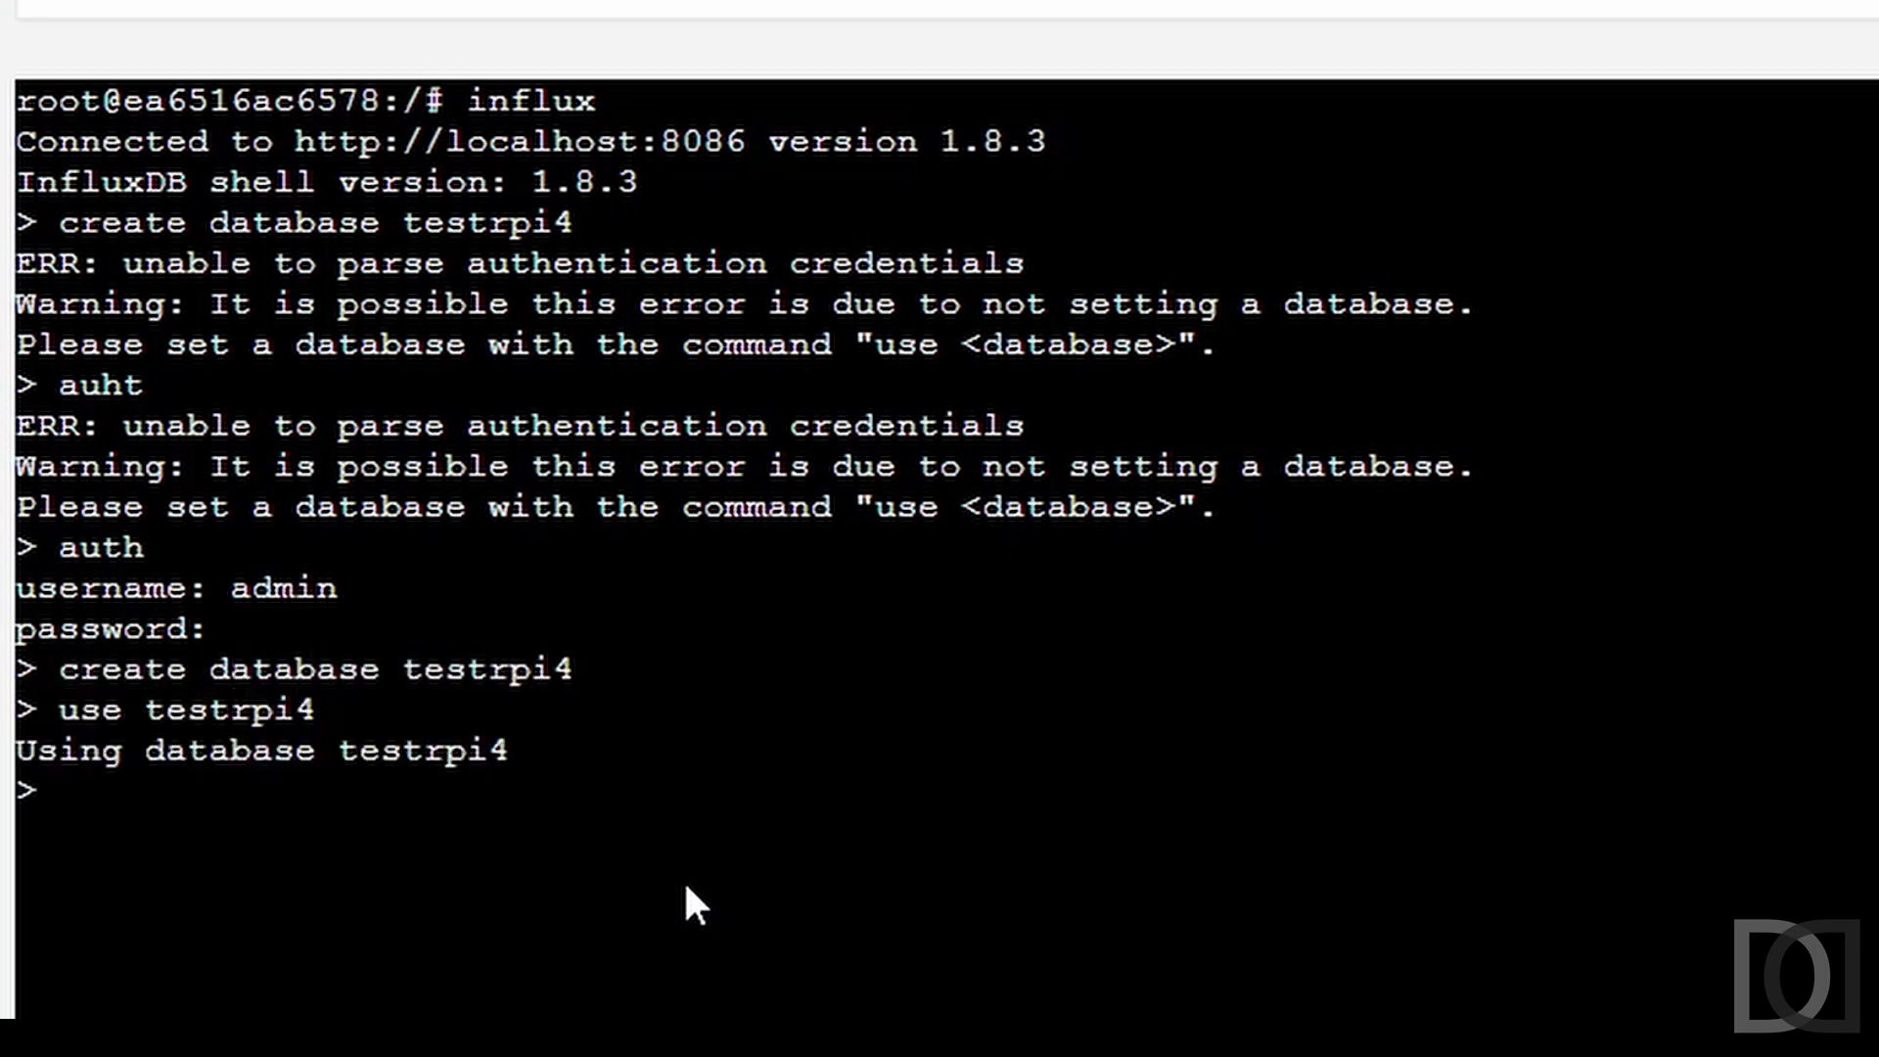
pyautogui.write('show measurements;')
pyautogui.press('Return')
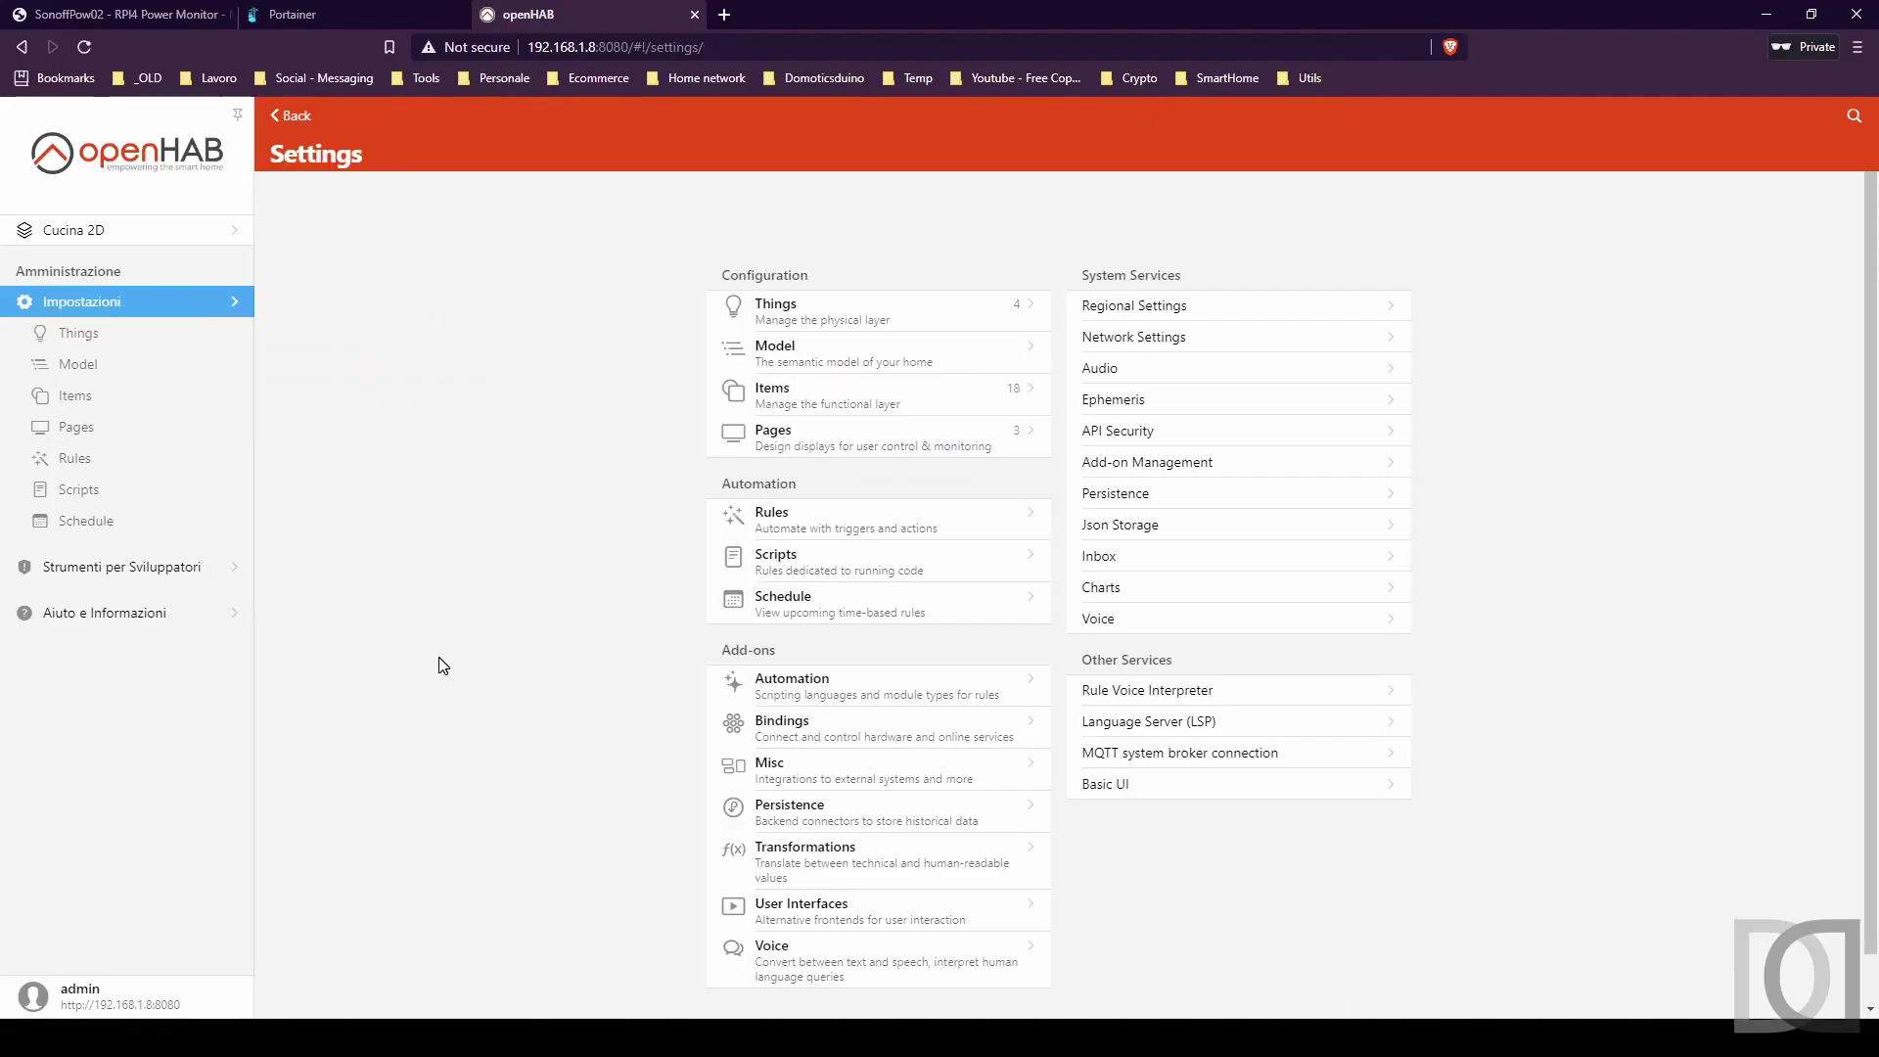
# Find the InfluxDB Persistence add-on by searching 'influ' and install it in openHAB.
pyautogui.click(783, 808)
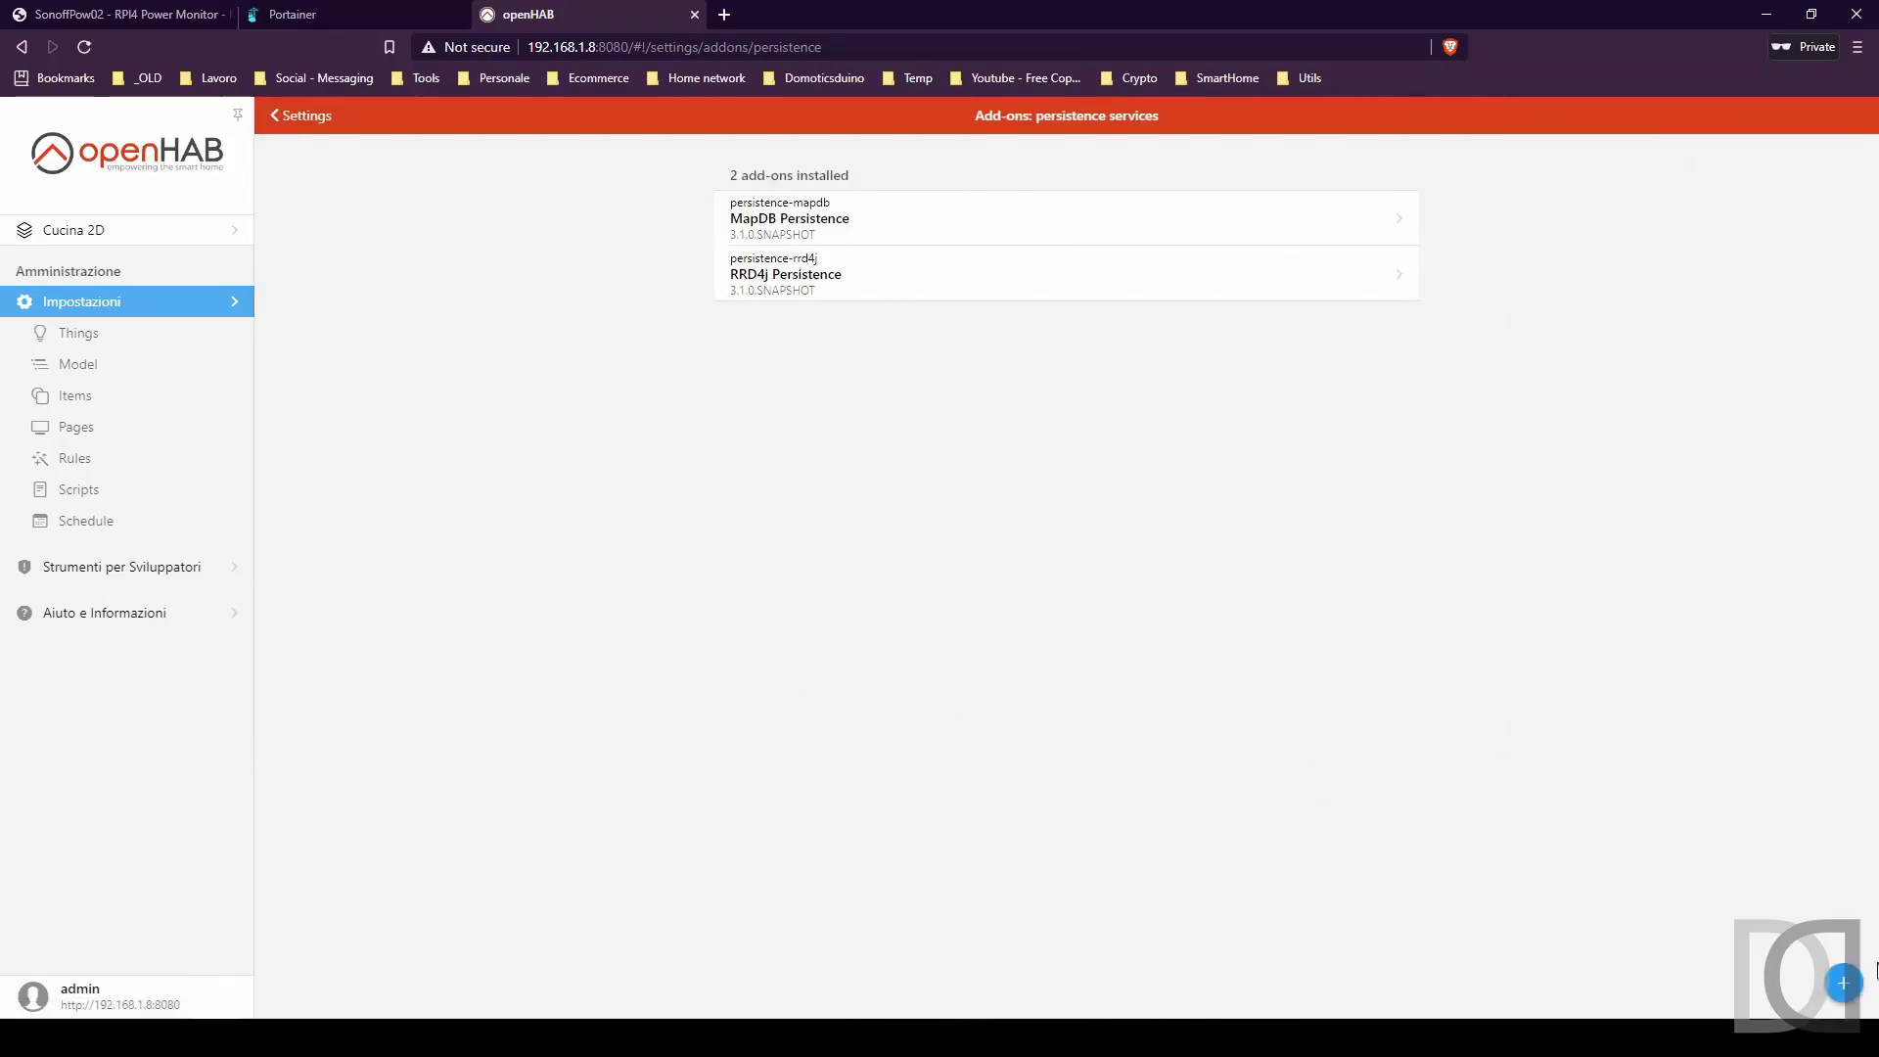
pyautogui.click(1844, 983)
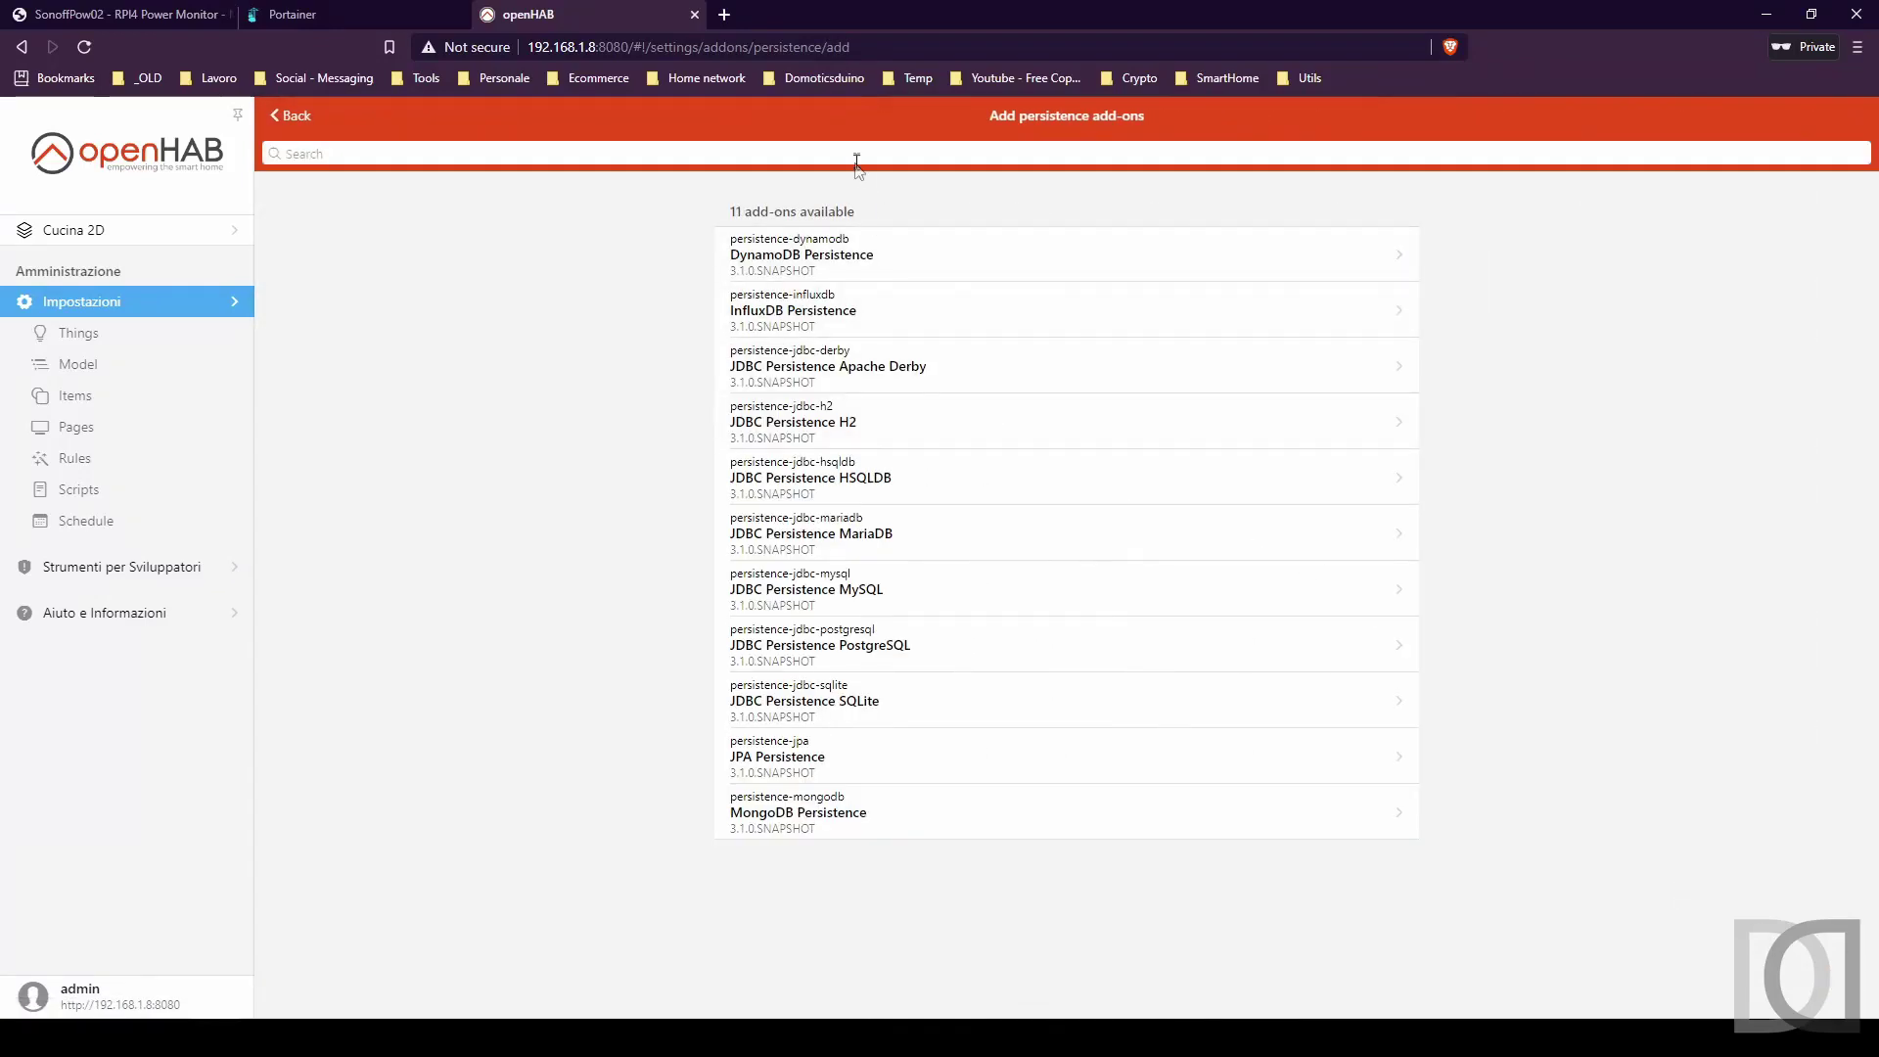
pyautogui.write('influx')
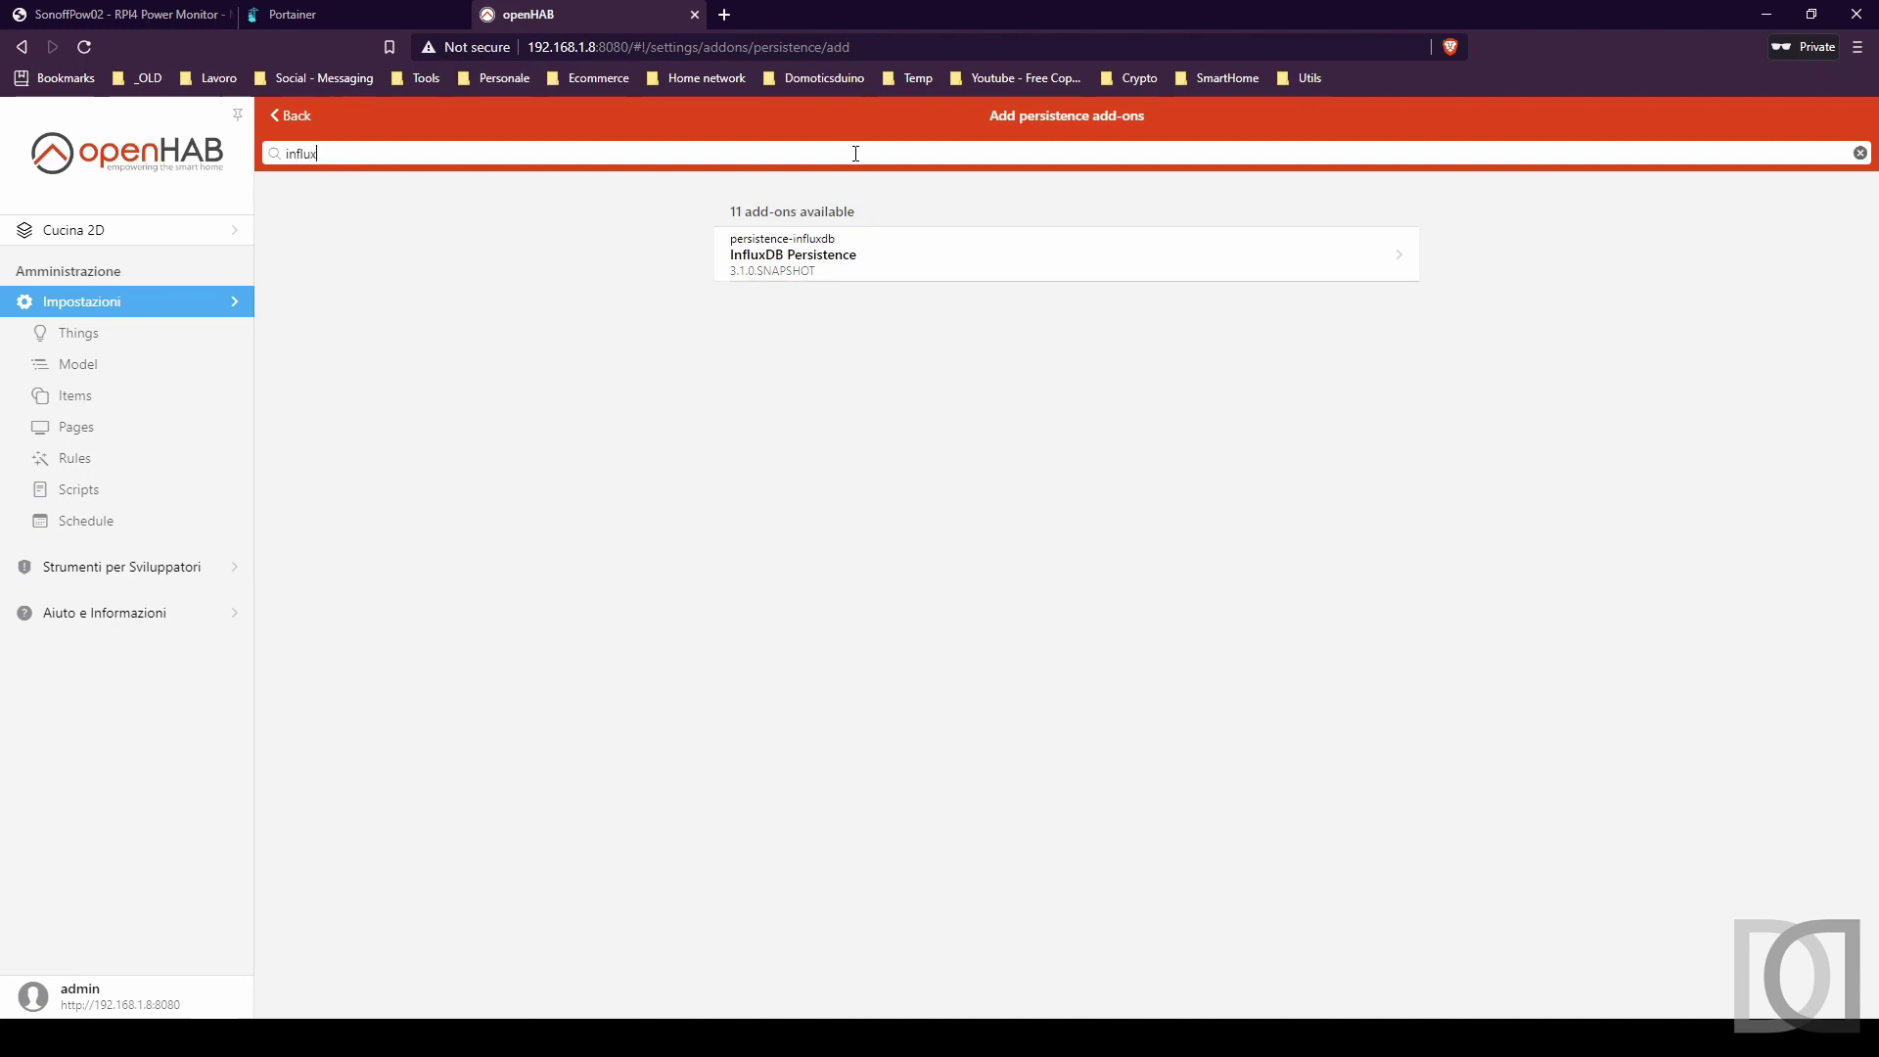
pyautogui.click(809, 262)
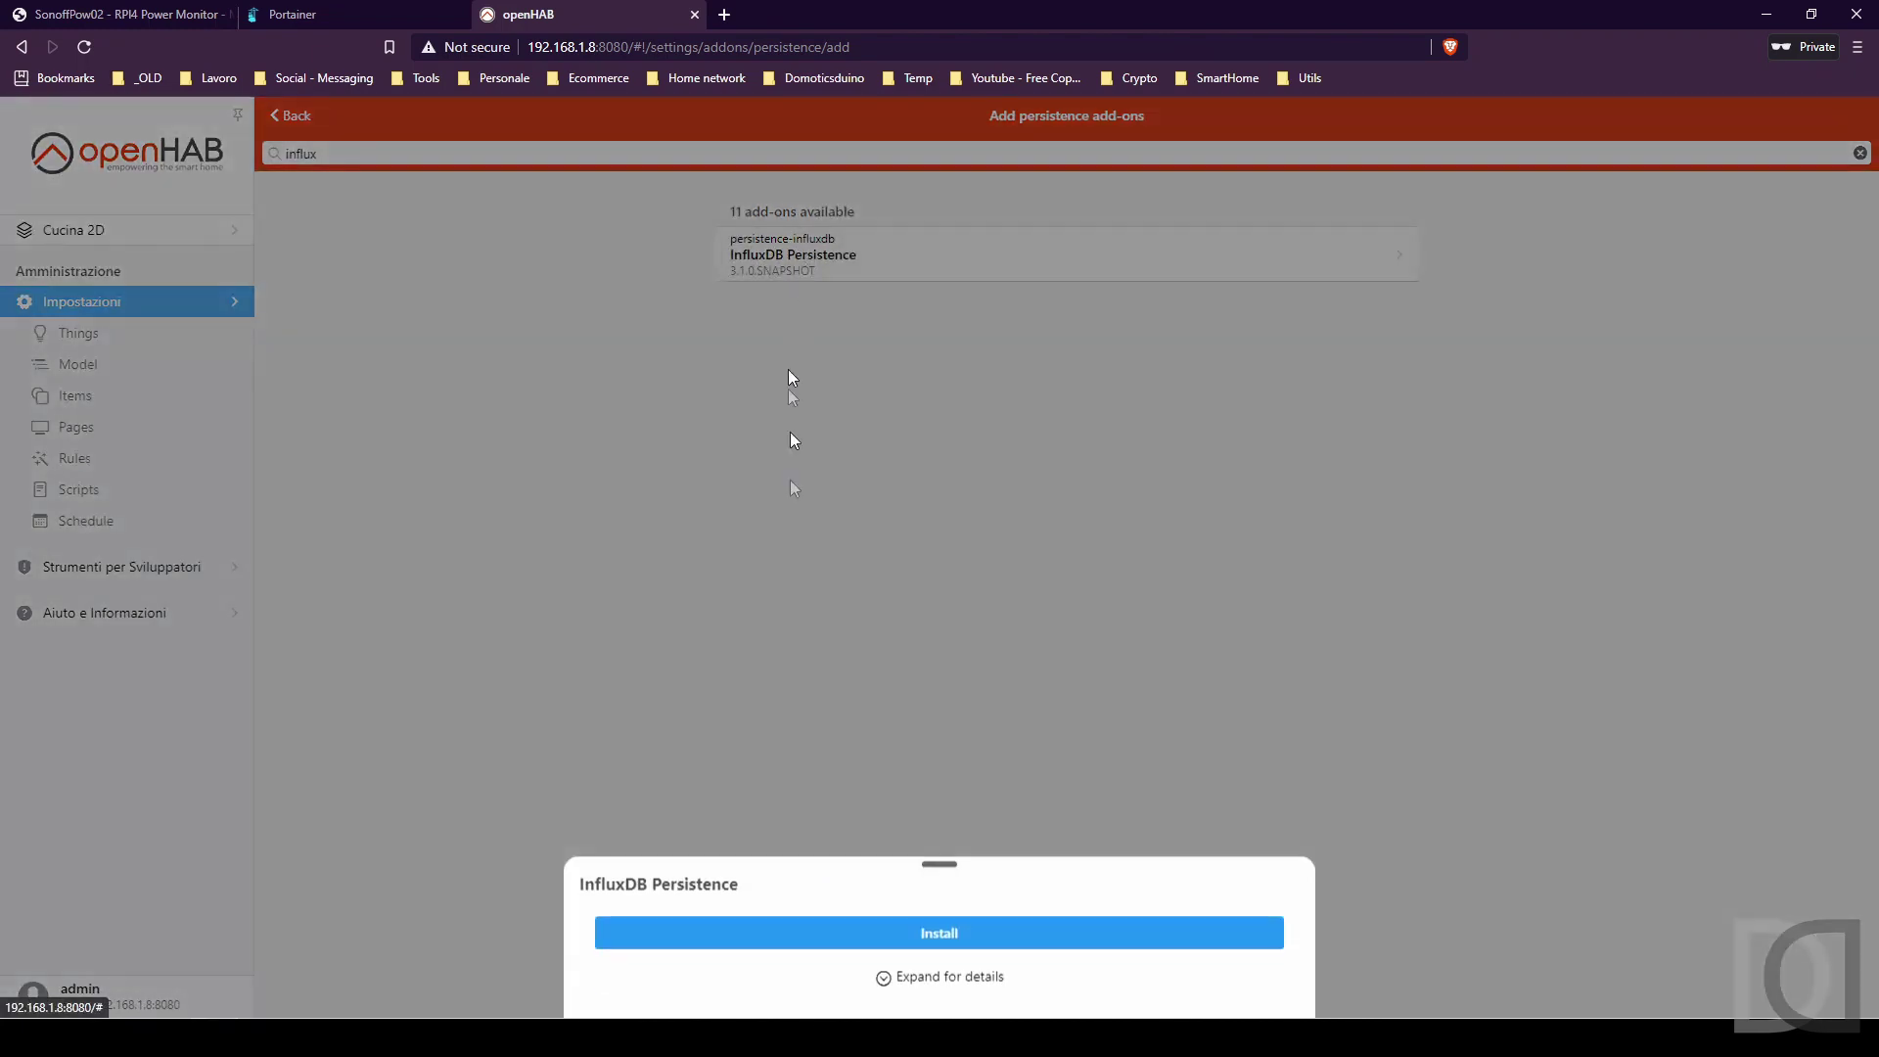
pyautogui.click(944, 936)
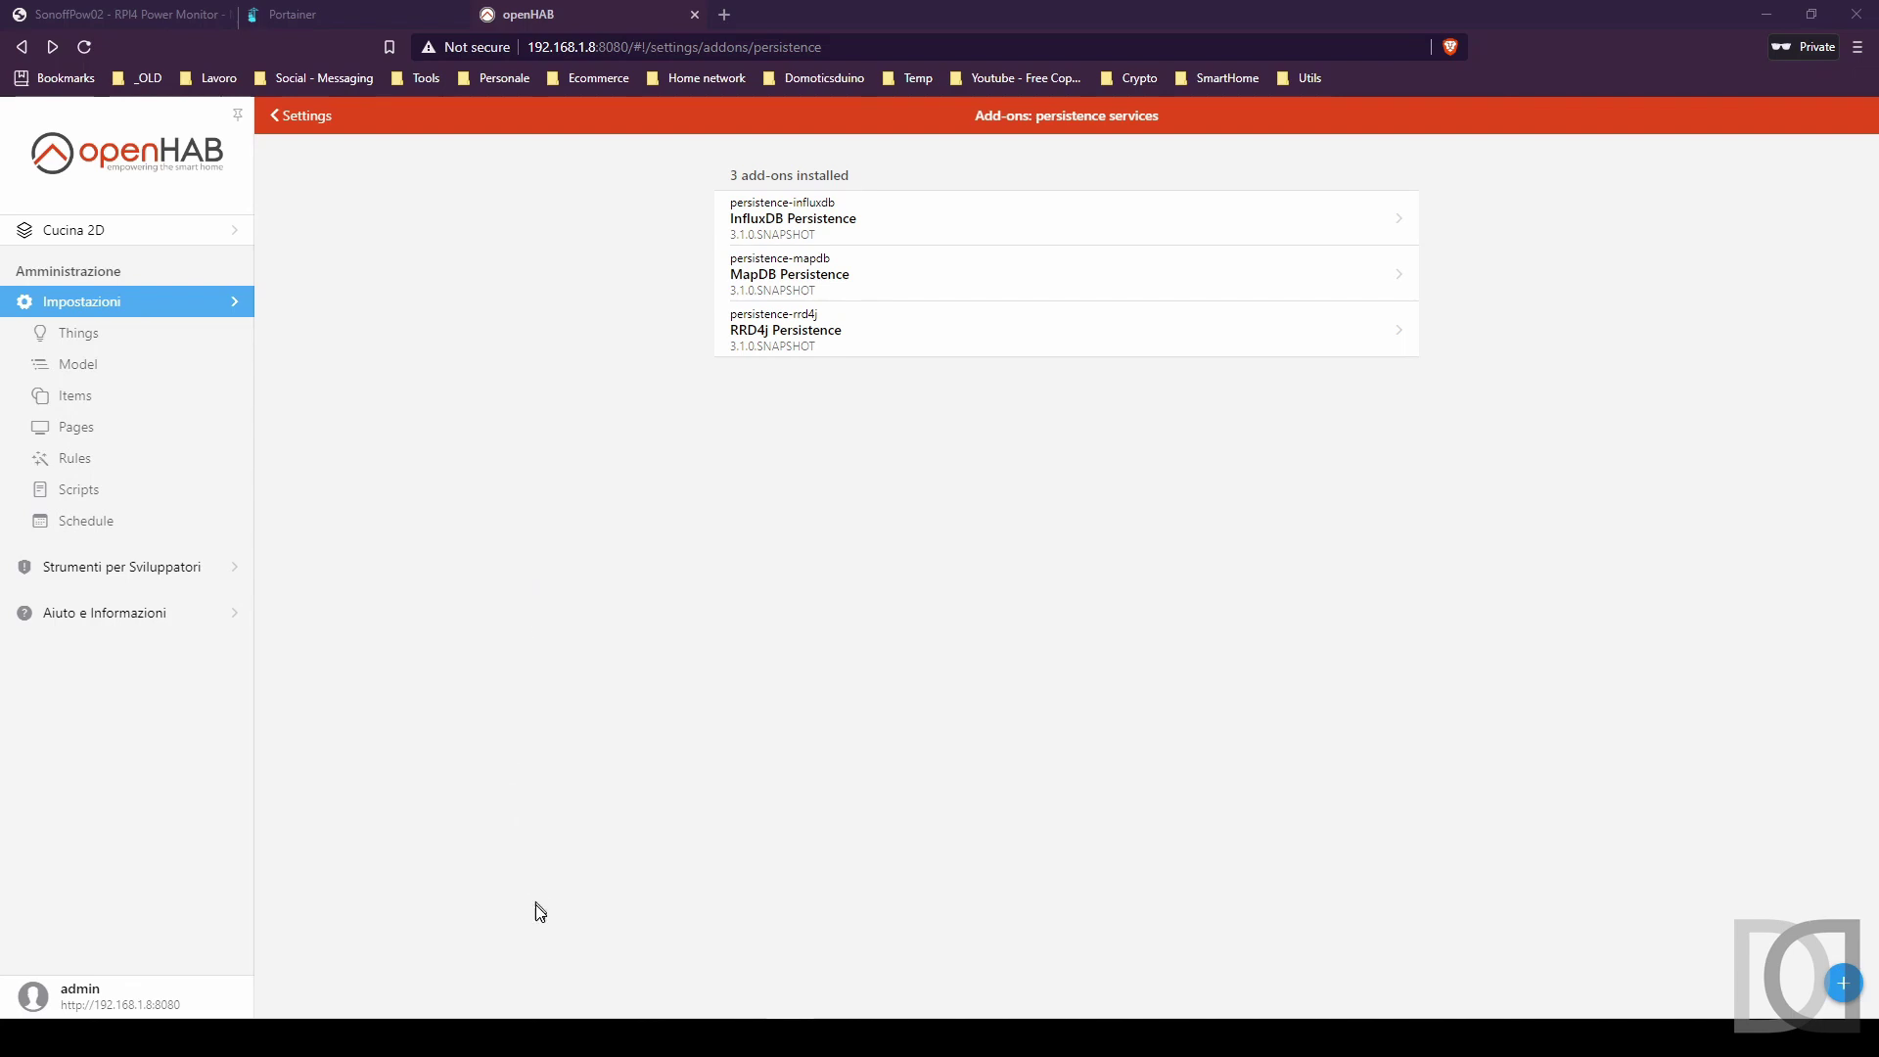
pyautogui.click(562, 1018)
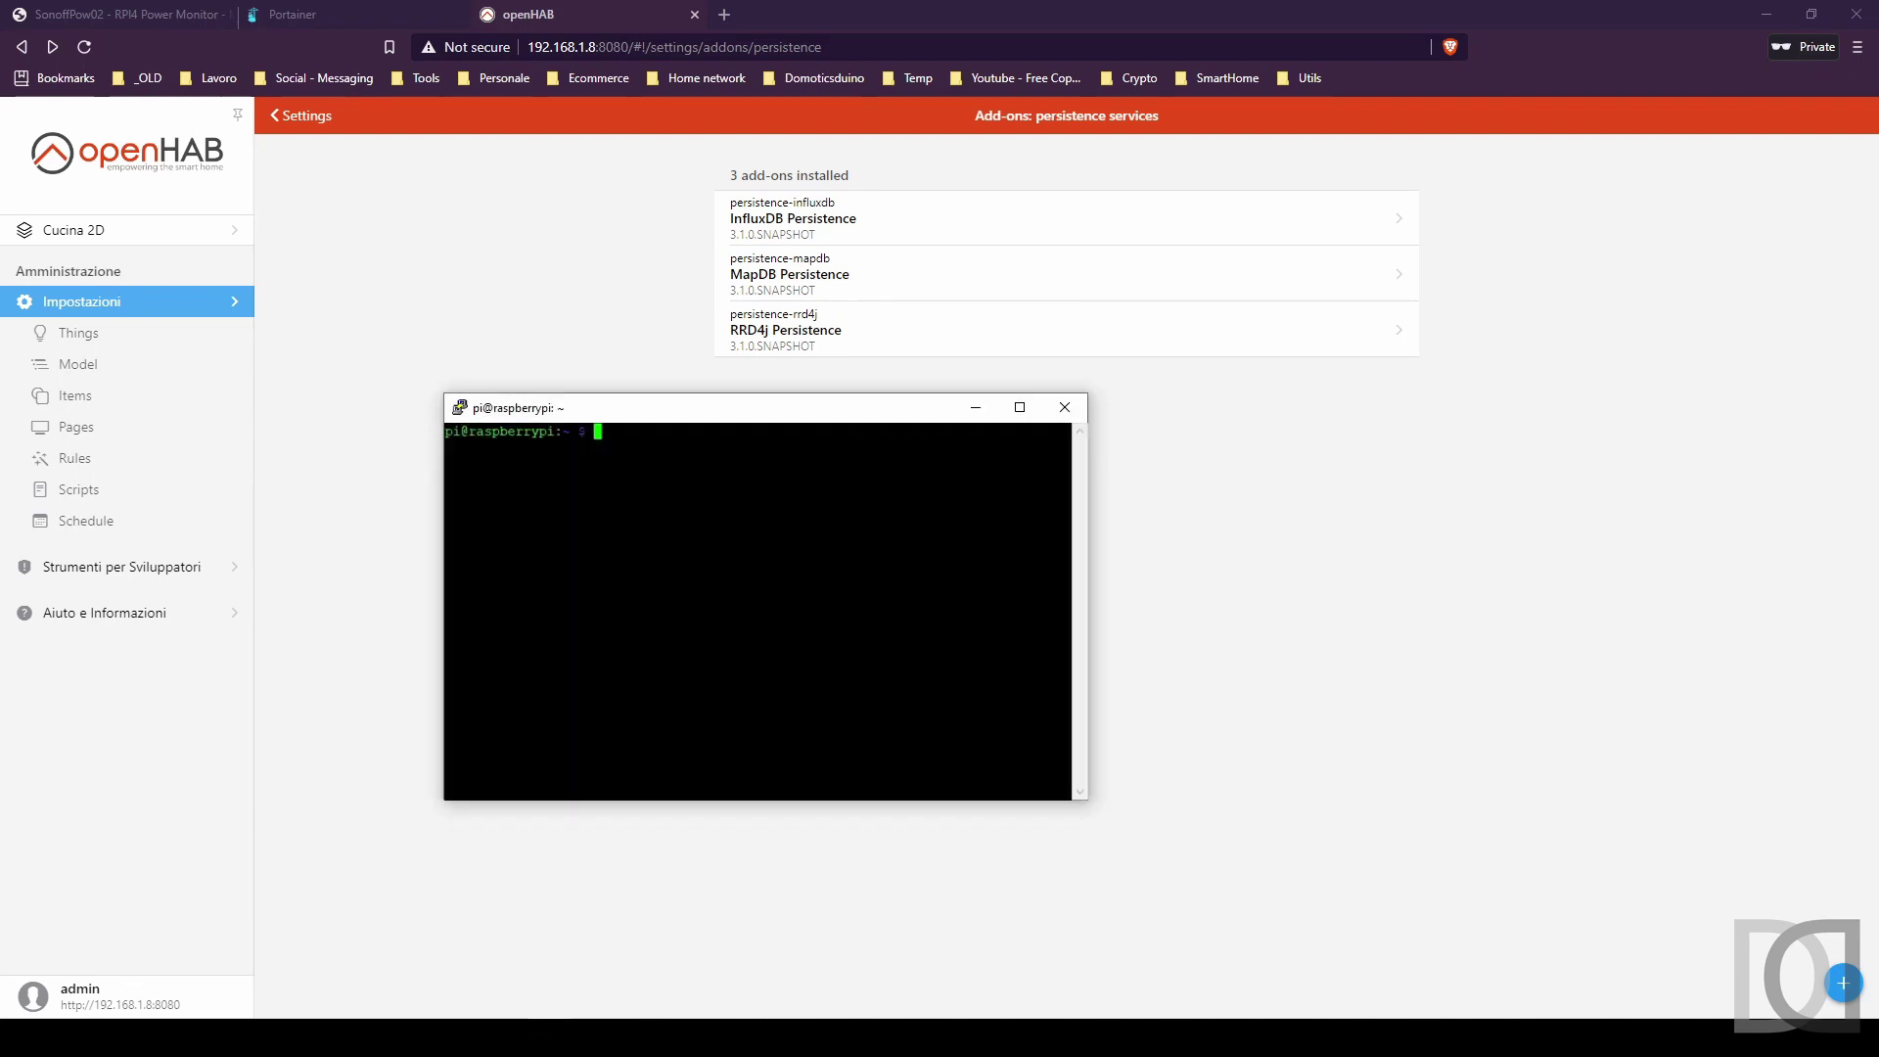
# Open /etc/openhab/services/influxdb.cfg in nano with sudo.
pyautogui.write('cd /etc/')
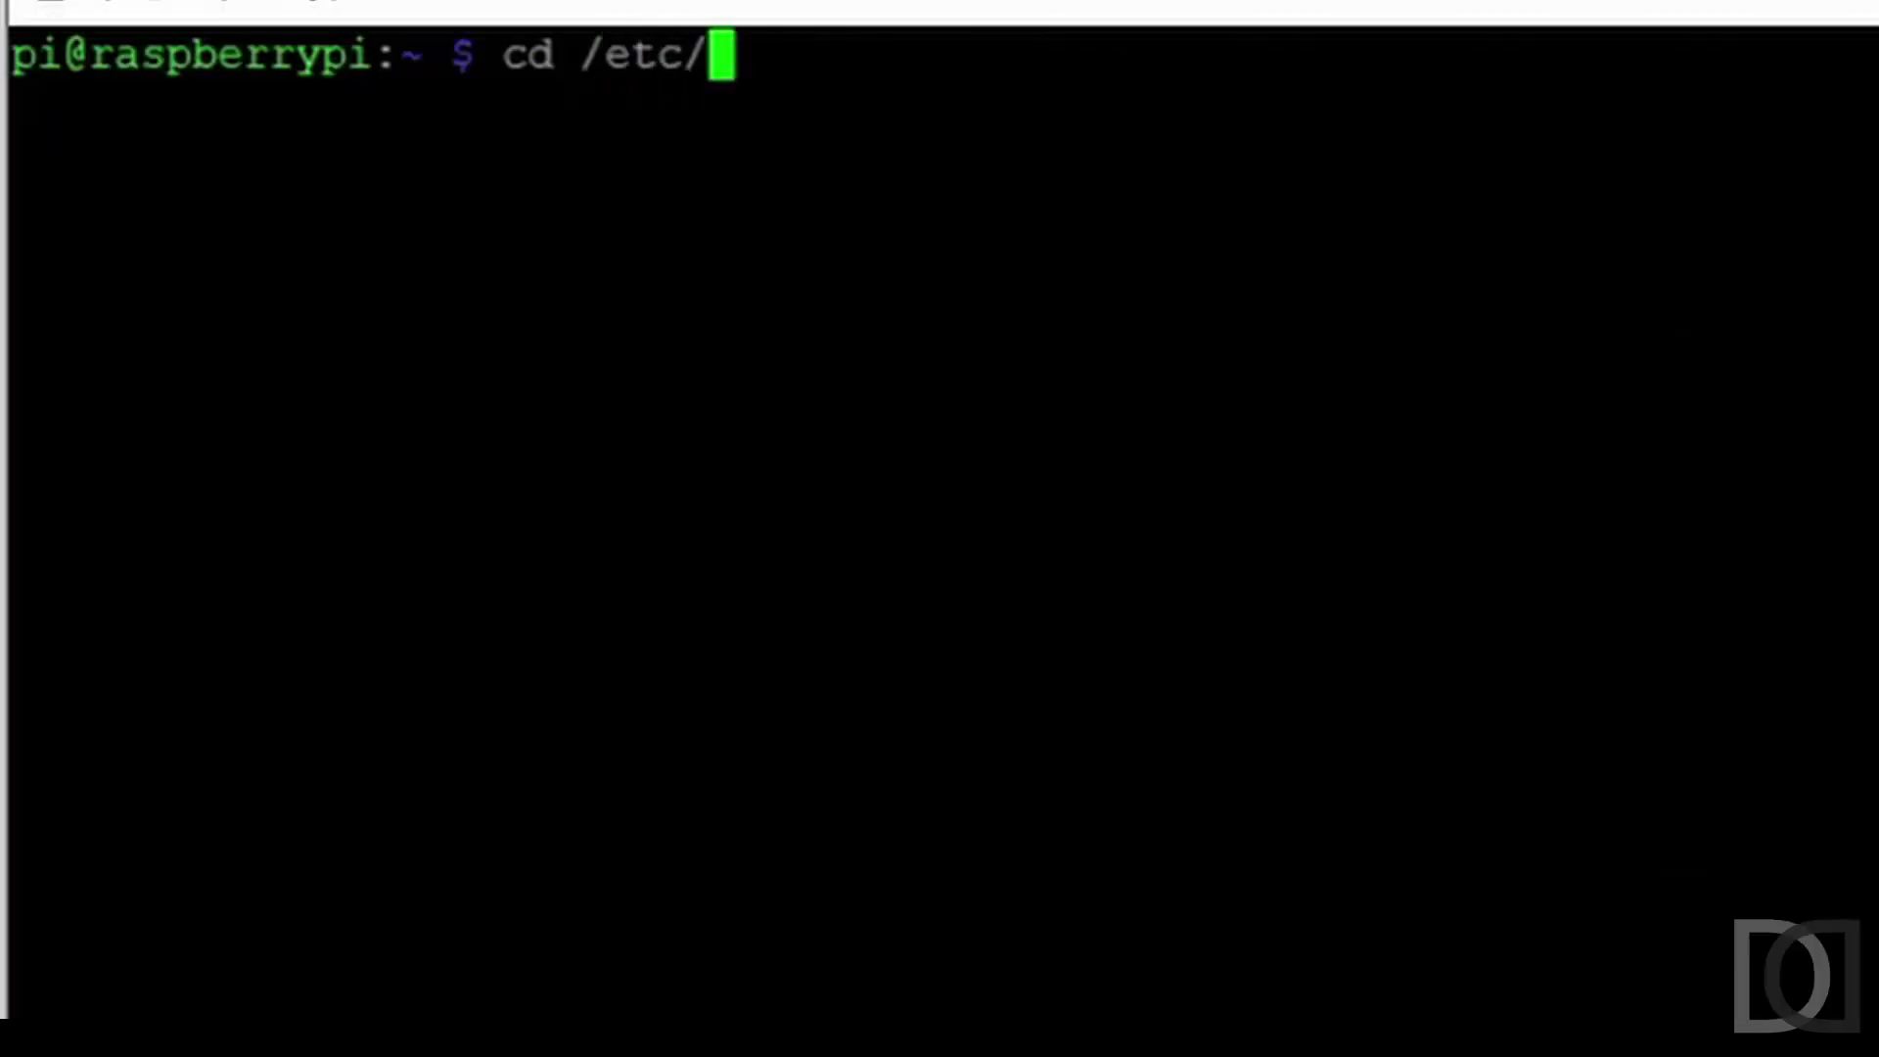
pyautogui.write('openhab')
pyautogui.press('Return')
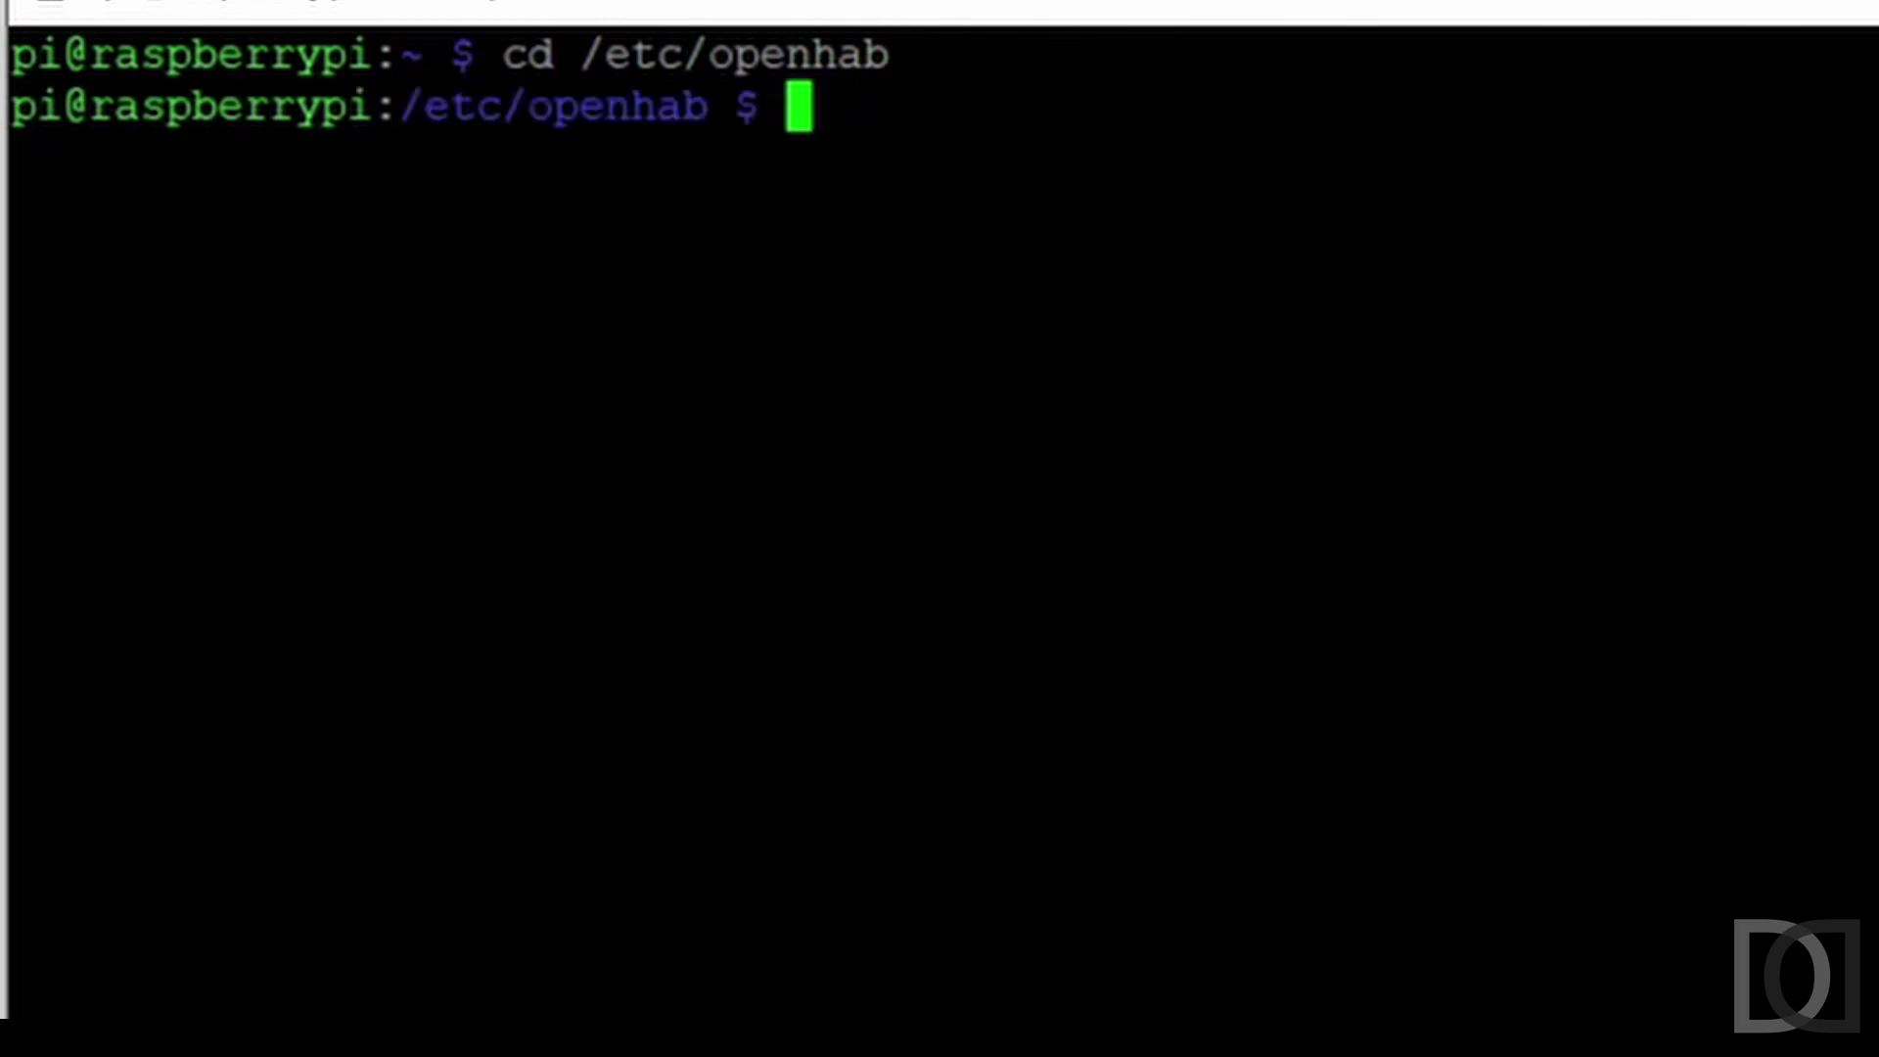
pyautogui.write('cd servi')
pyautogui.press('Tab')
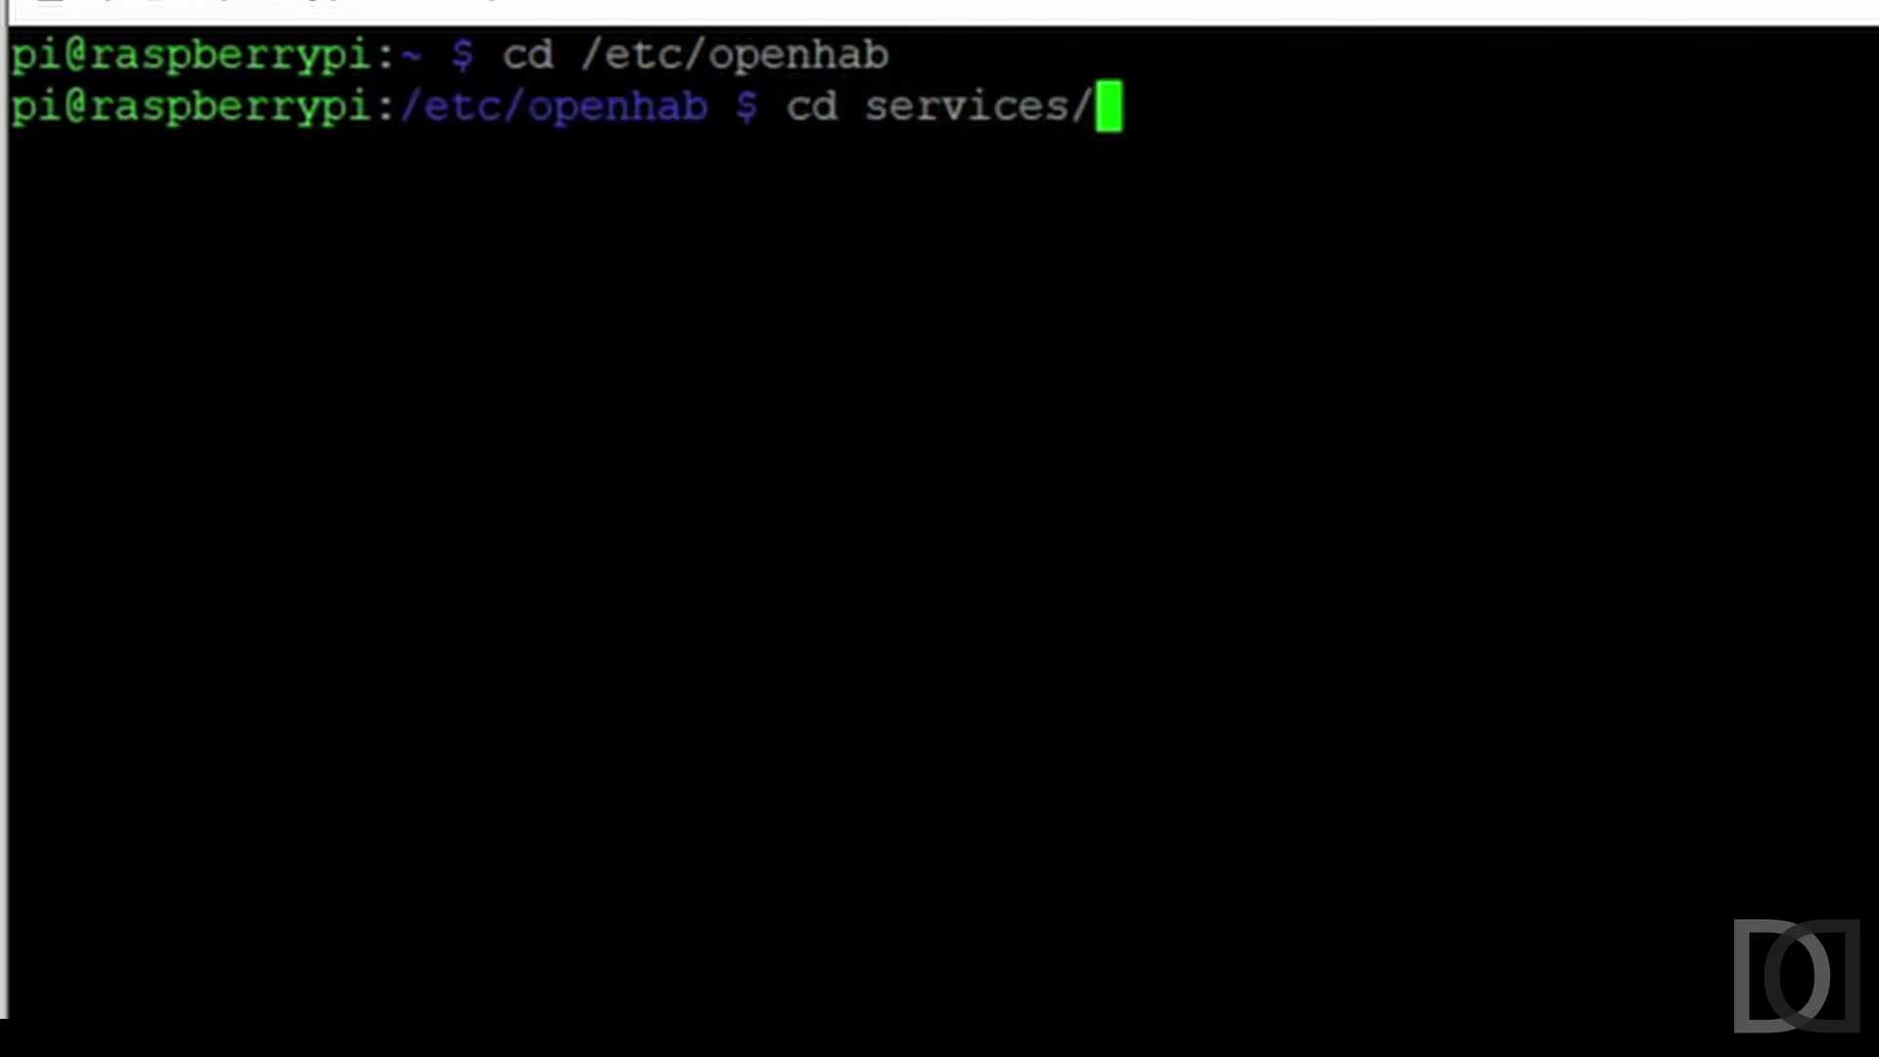
pyautogui.press('Return')
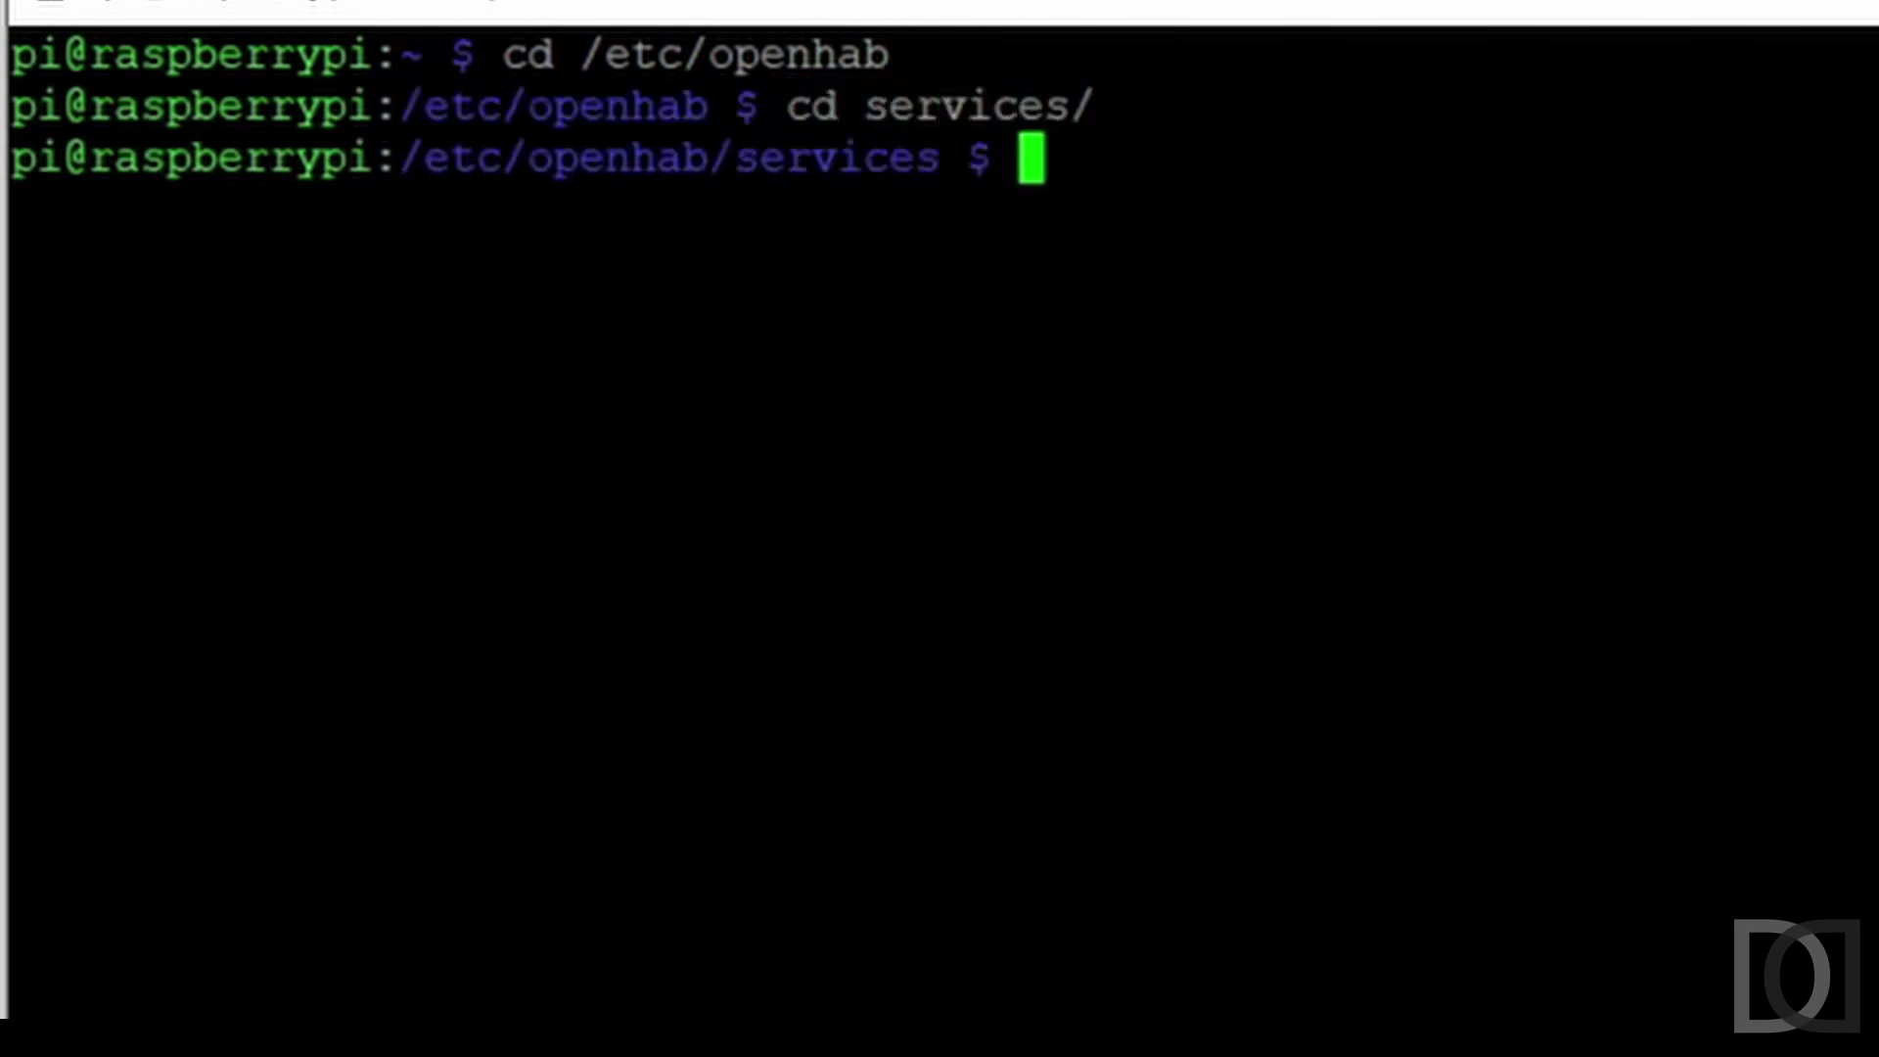
pyautogui.write('sudo nano in')
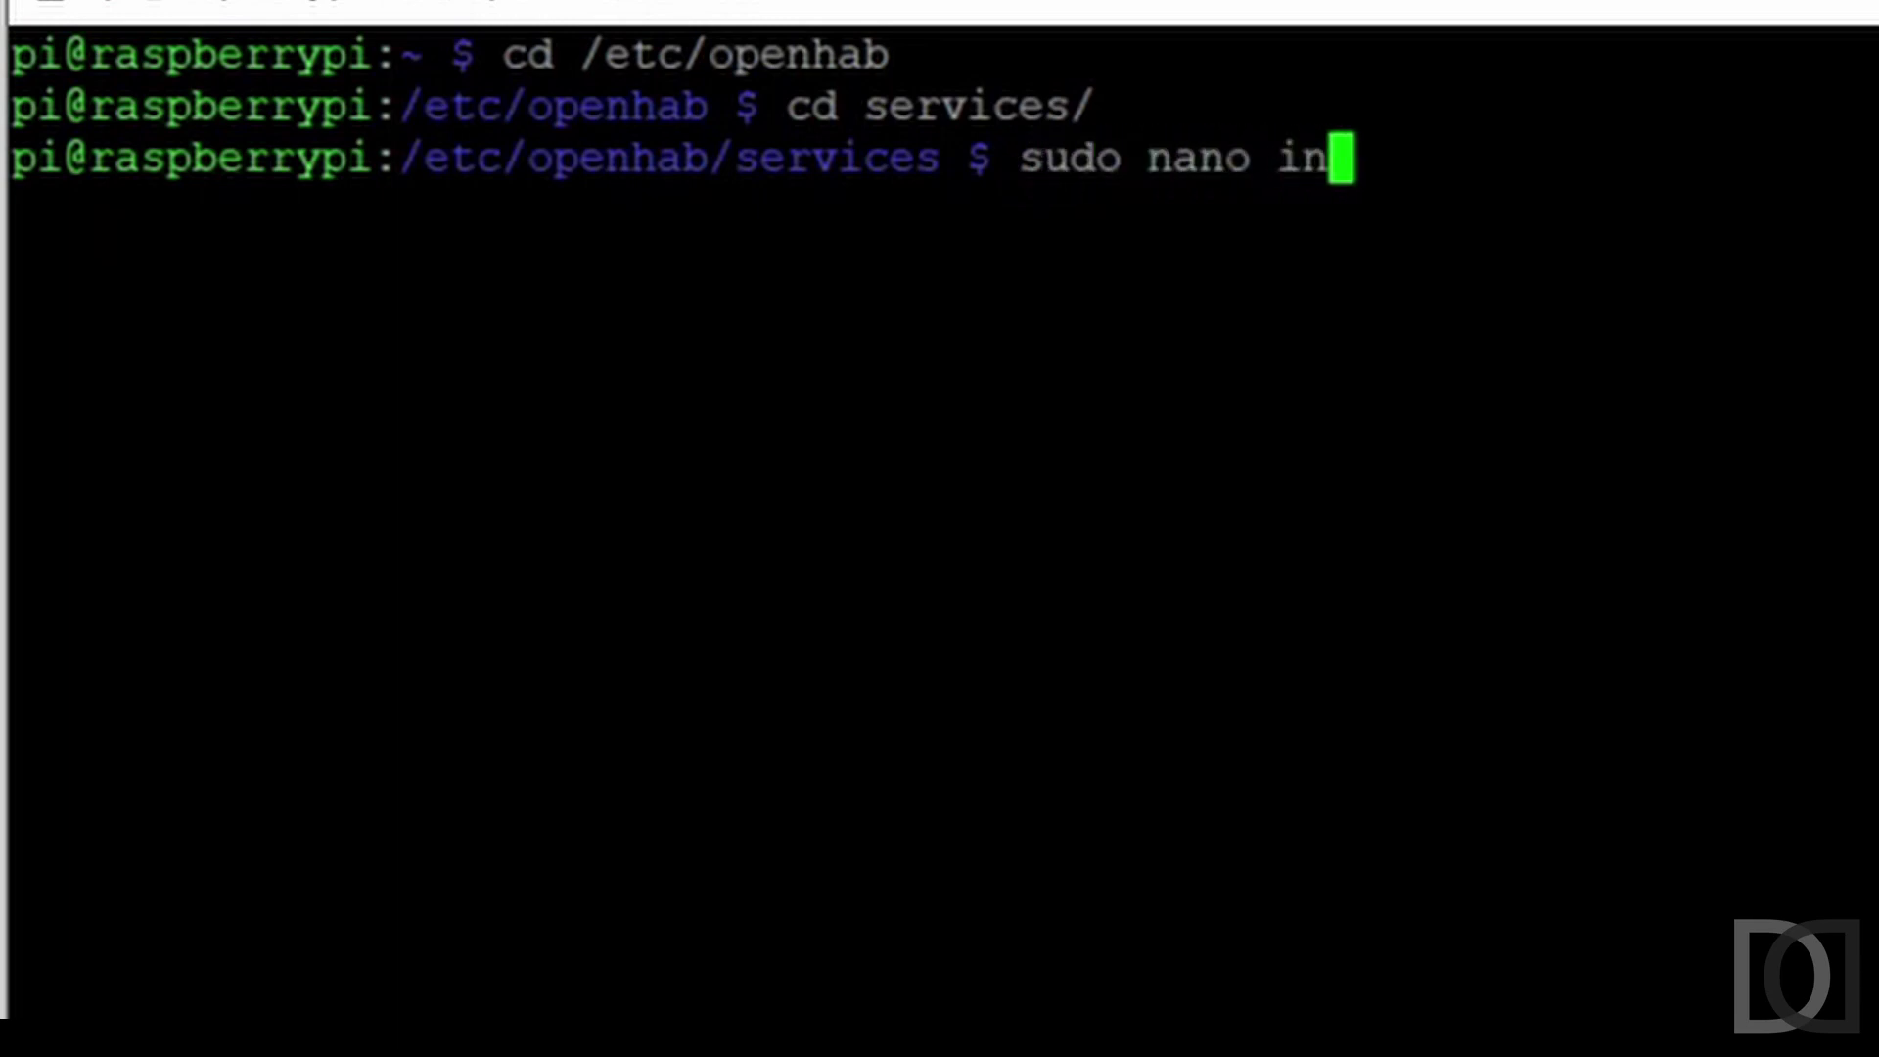
pyautogui.press('Tab')
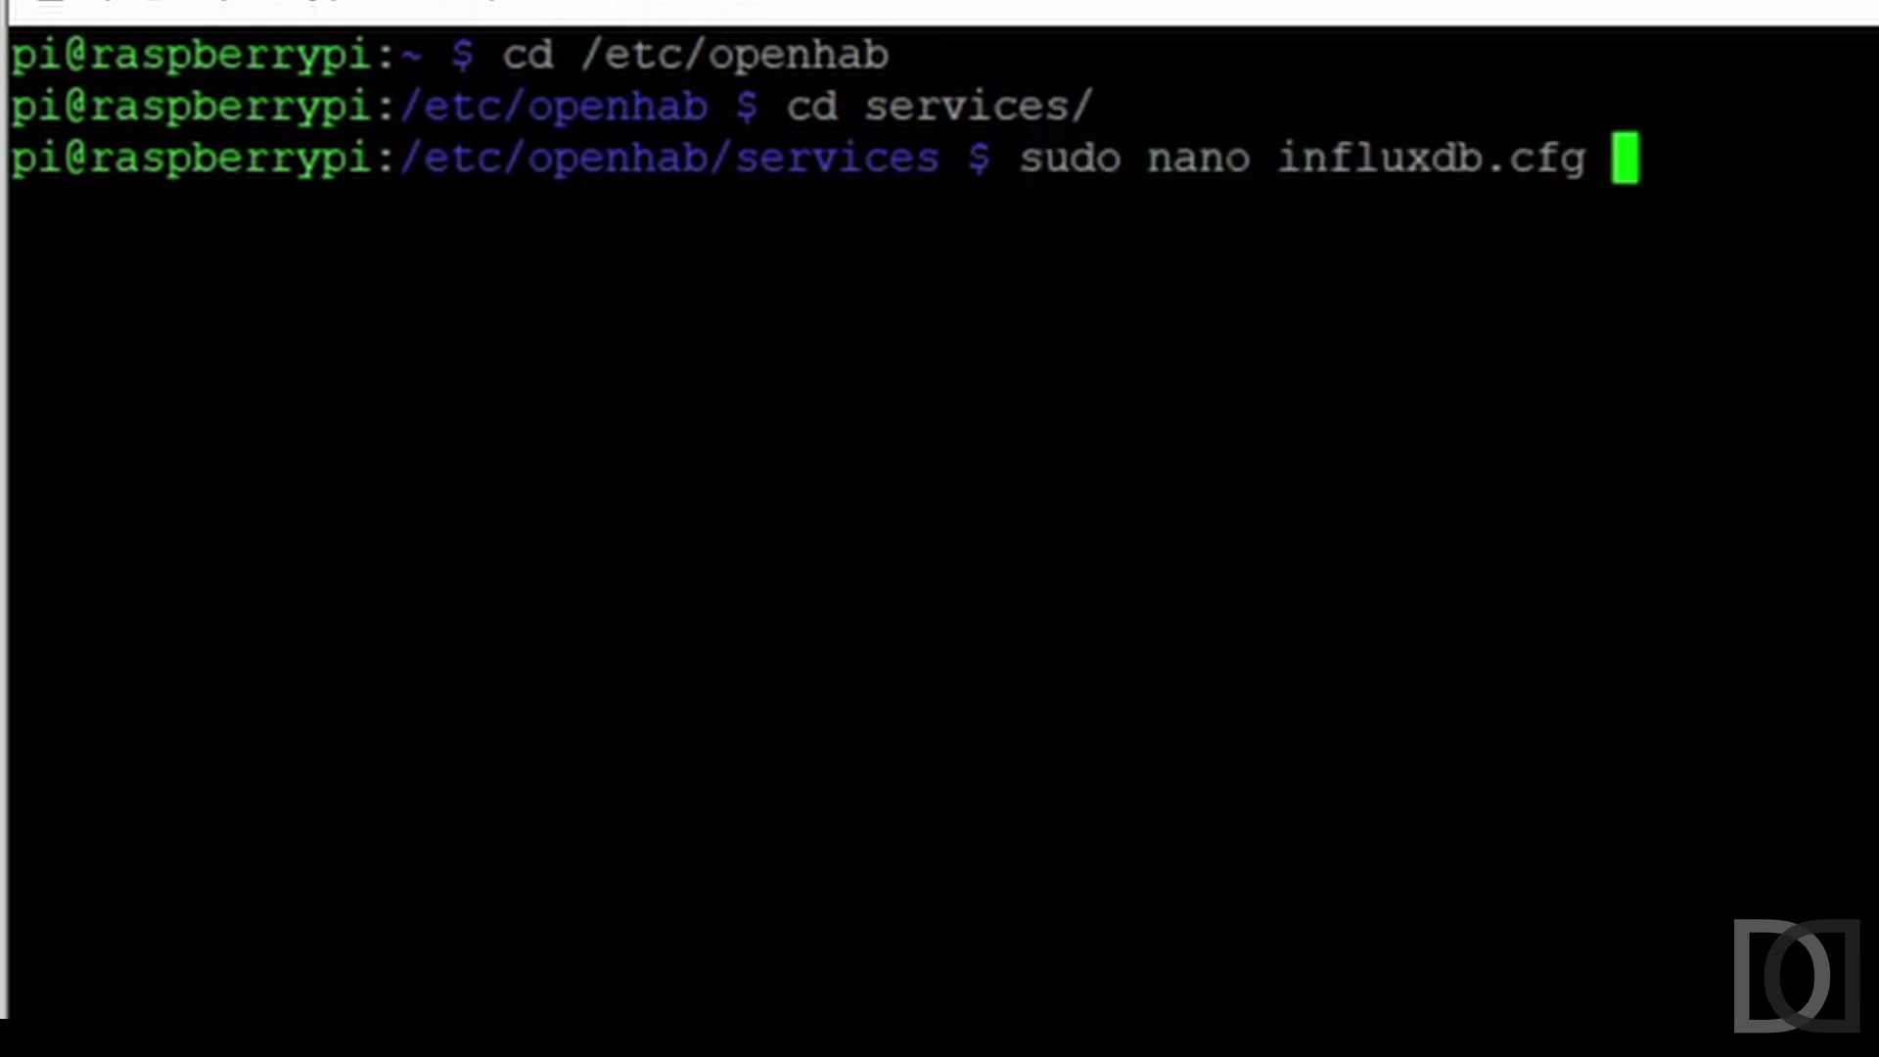
pyautogui.press('Return')
# Add user=admin, a password= entry and db=testrpi4 to influxdb.cfg, then save it.
pyautogui.press('Down')
pyautogui.press('Down')
pyautogui.press('Down')
pyautogui.press('Down')
pyautogui.press('Down')
pyautogui.press('Down')
pyautogui.press('Down')
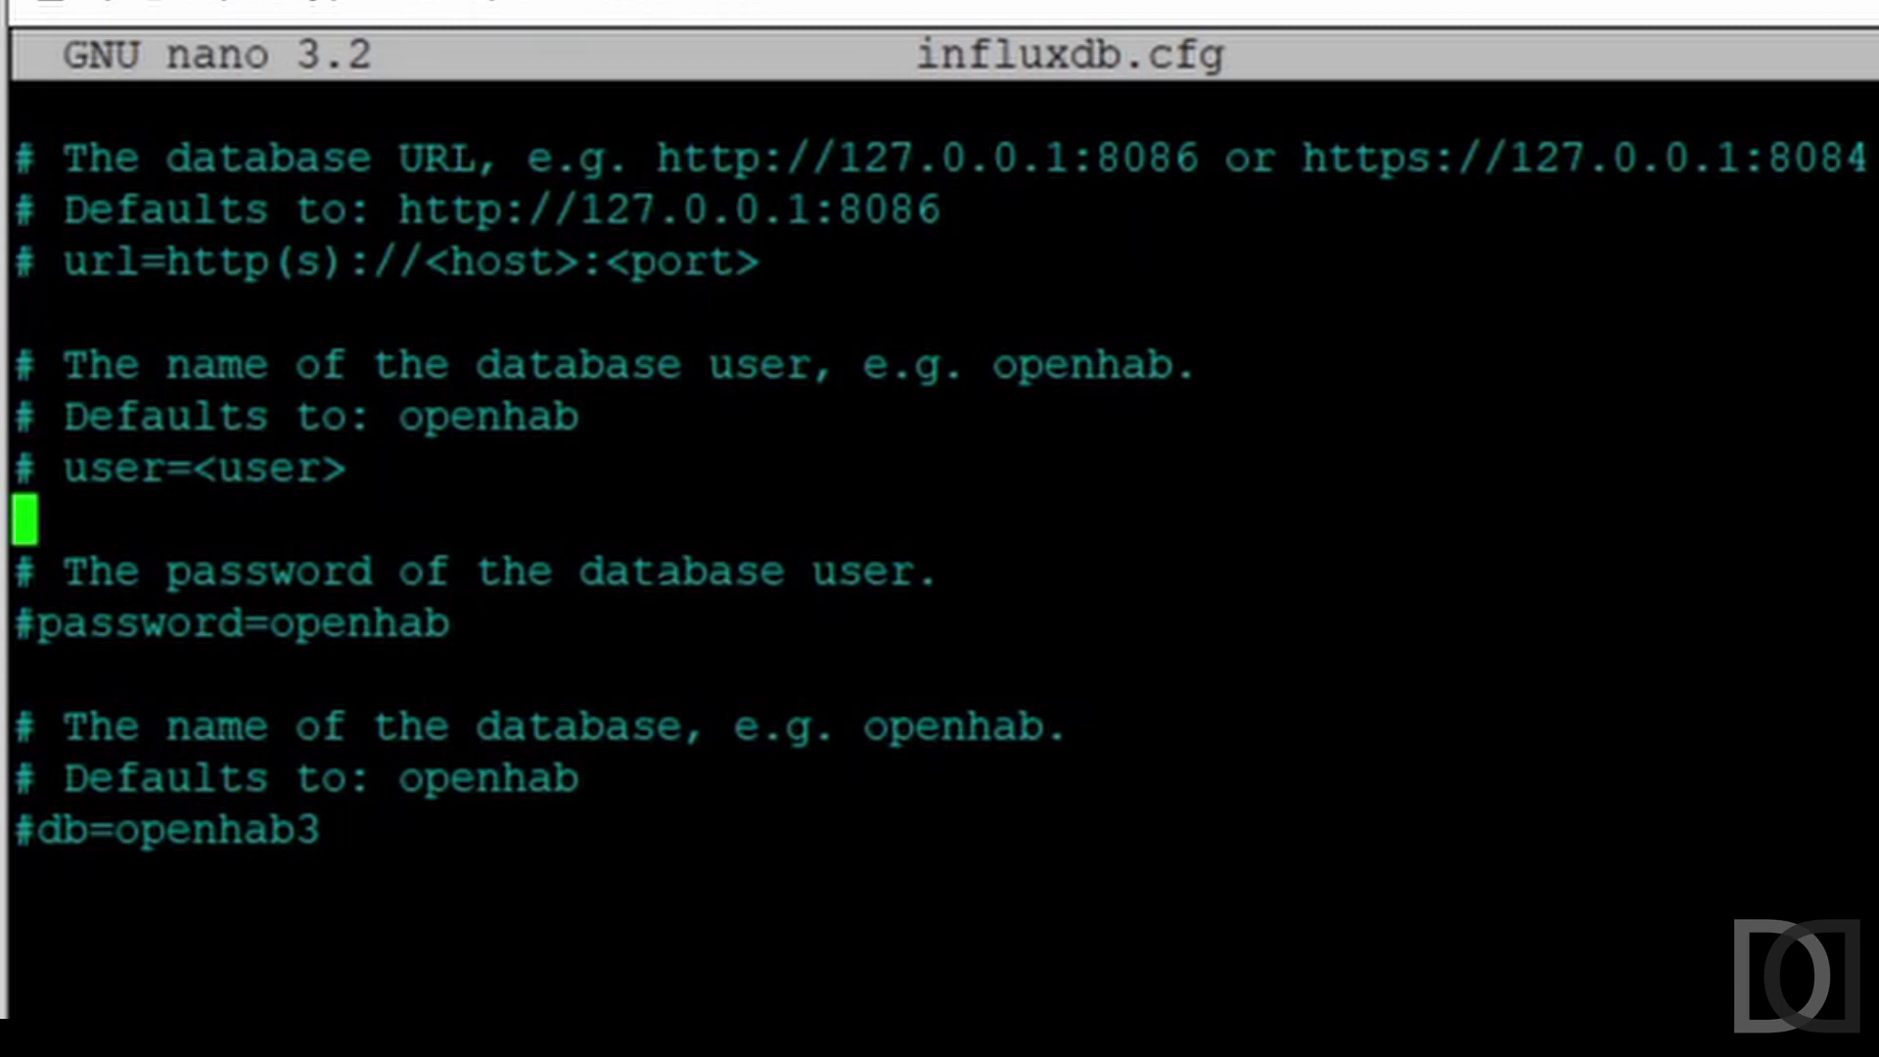
pyautogui.write('user=admin')
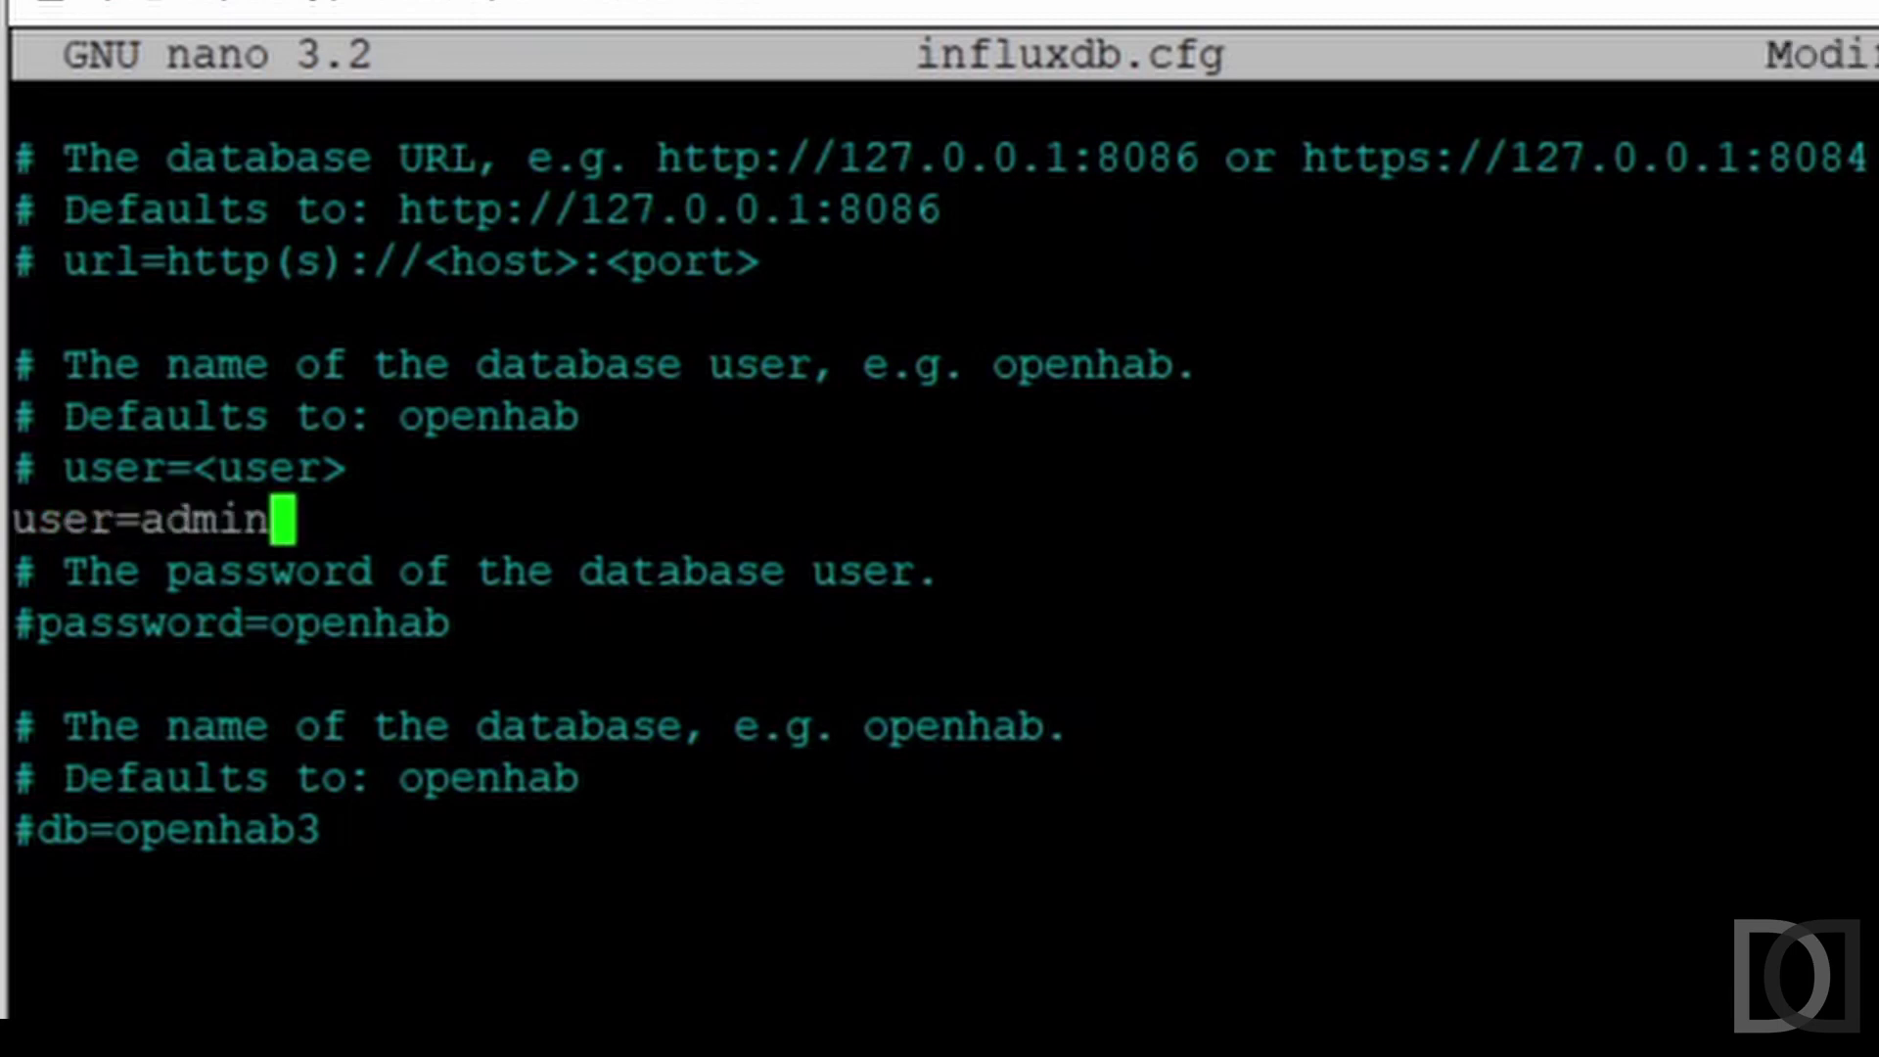
pyautogui.press('Down')
pyautogui.press('Down')
pyautogui.press('Down')
pyautogui.write('password=')
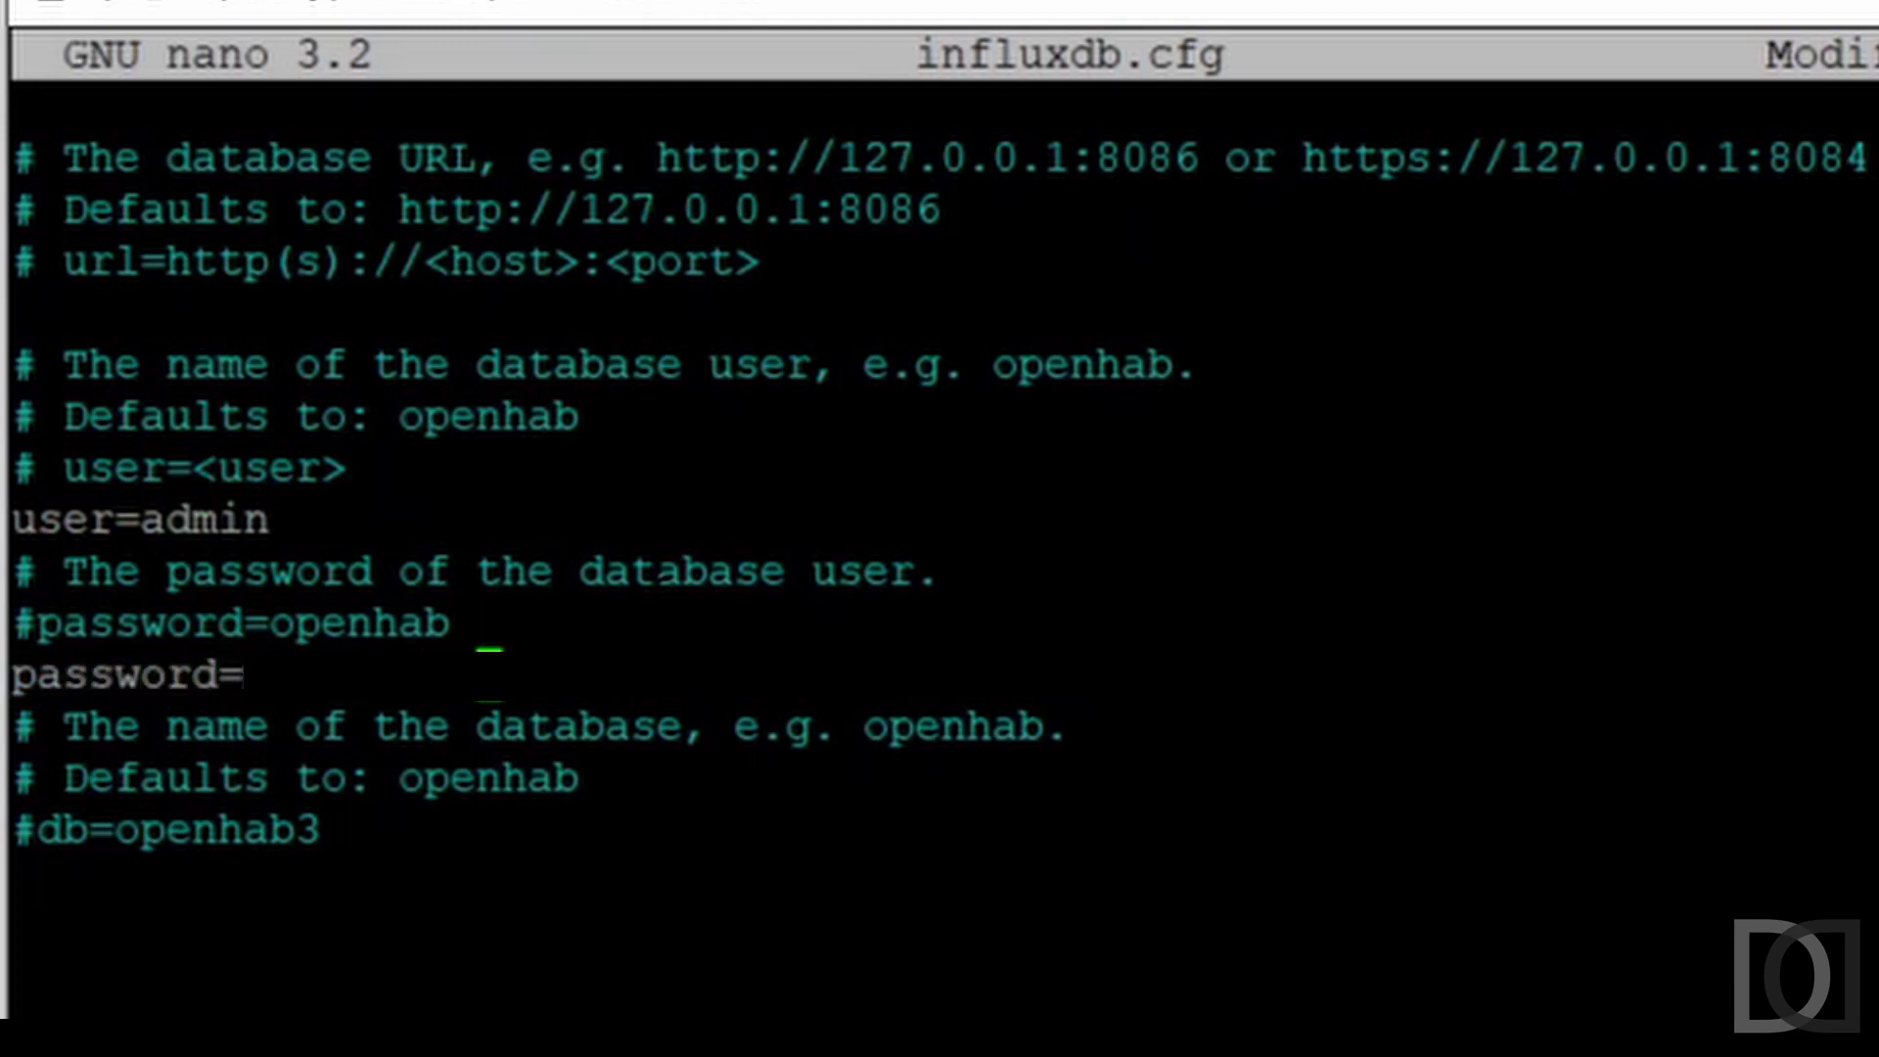
pyautogui.press('Down')
pyautogui.press('Down')
pyautogui.press('Down')
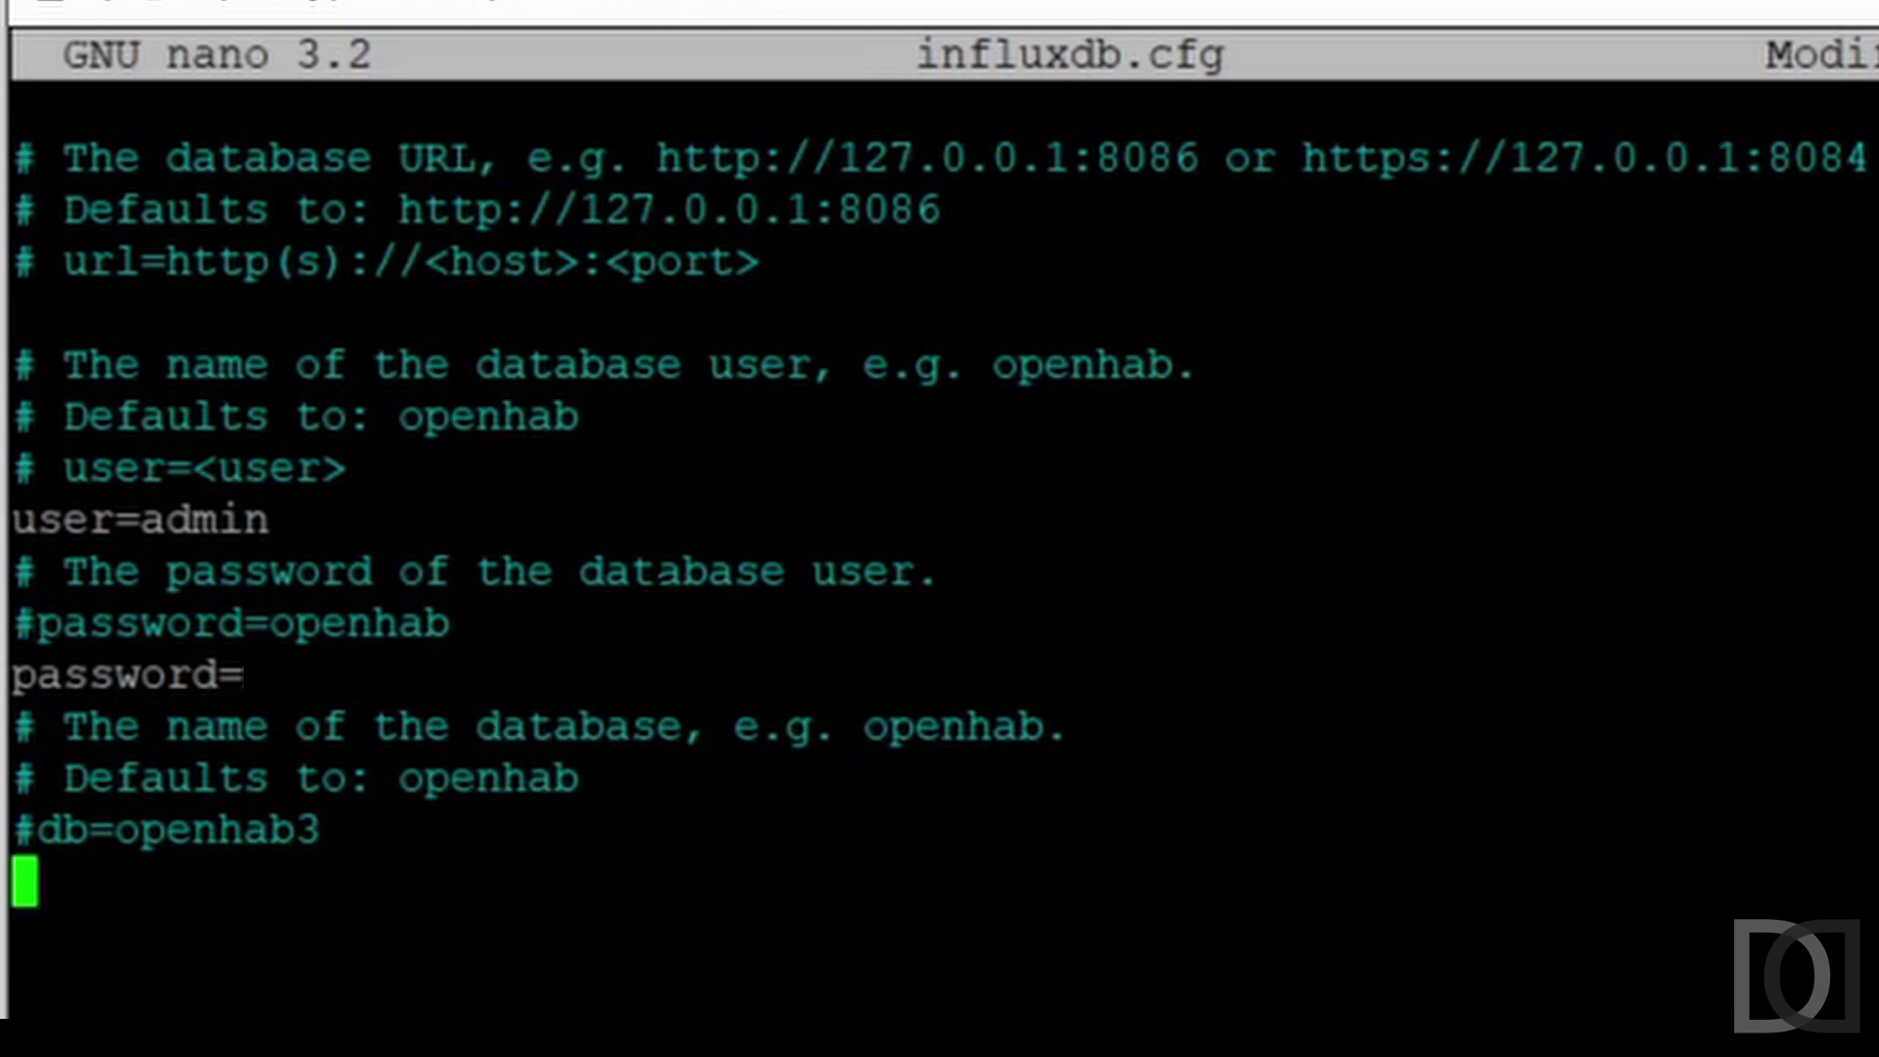
pyautogui.write('db=testr')
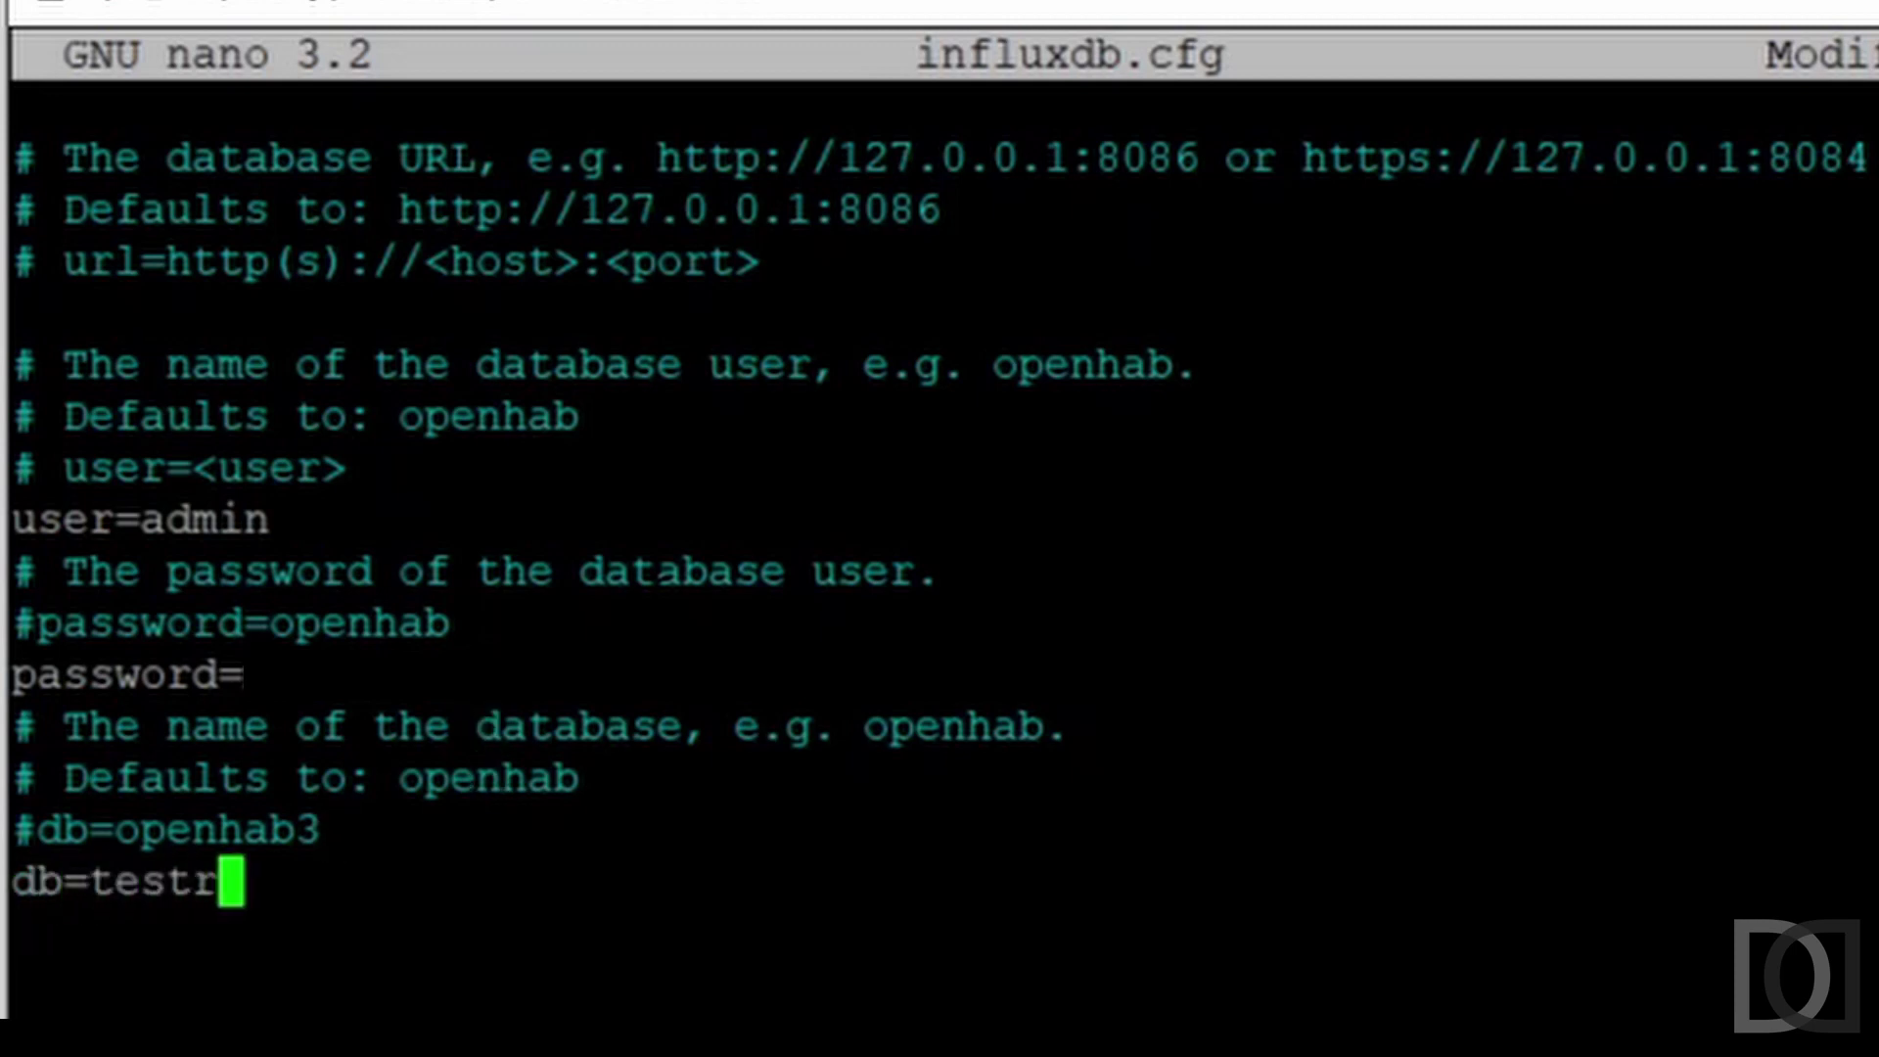
pyautogui.write('pi4')
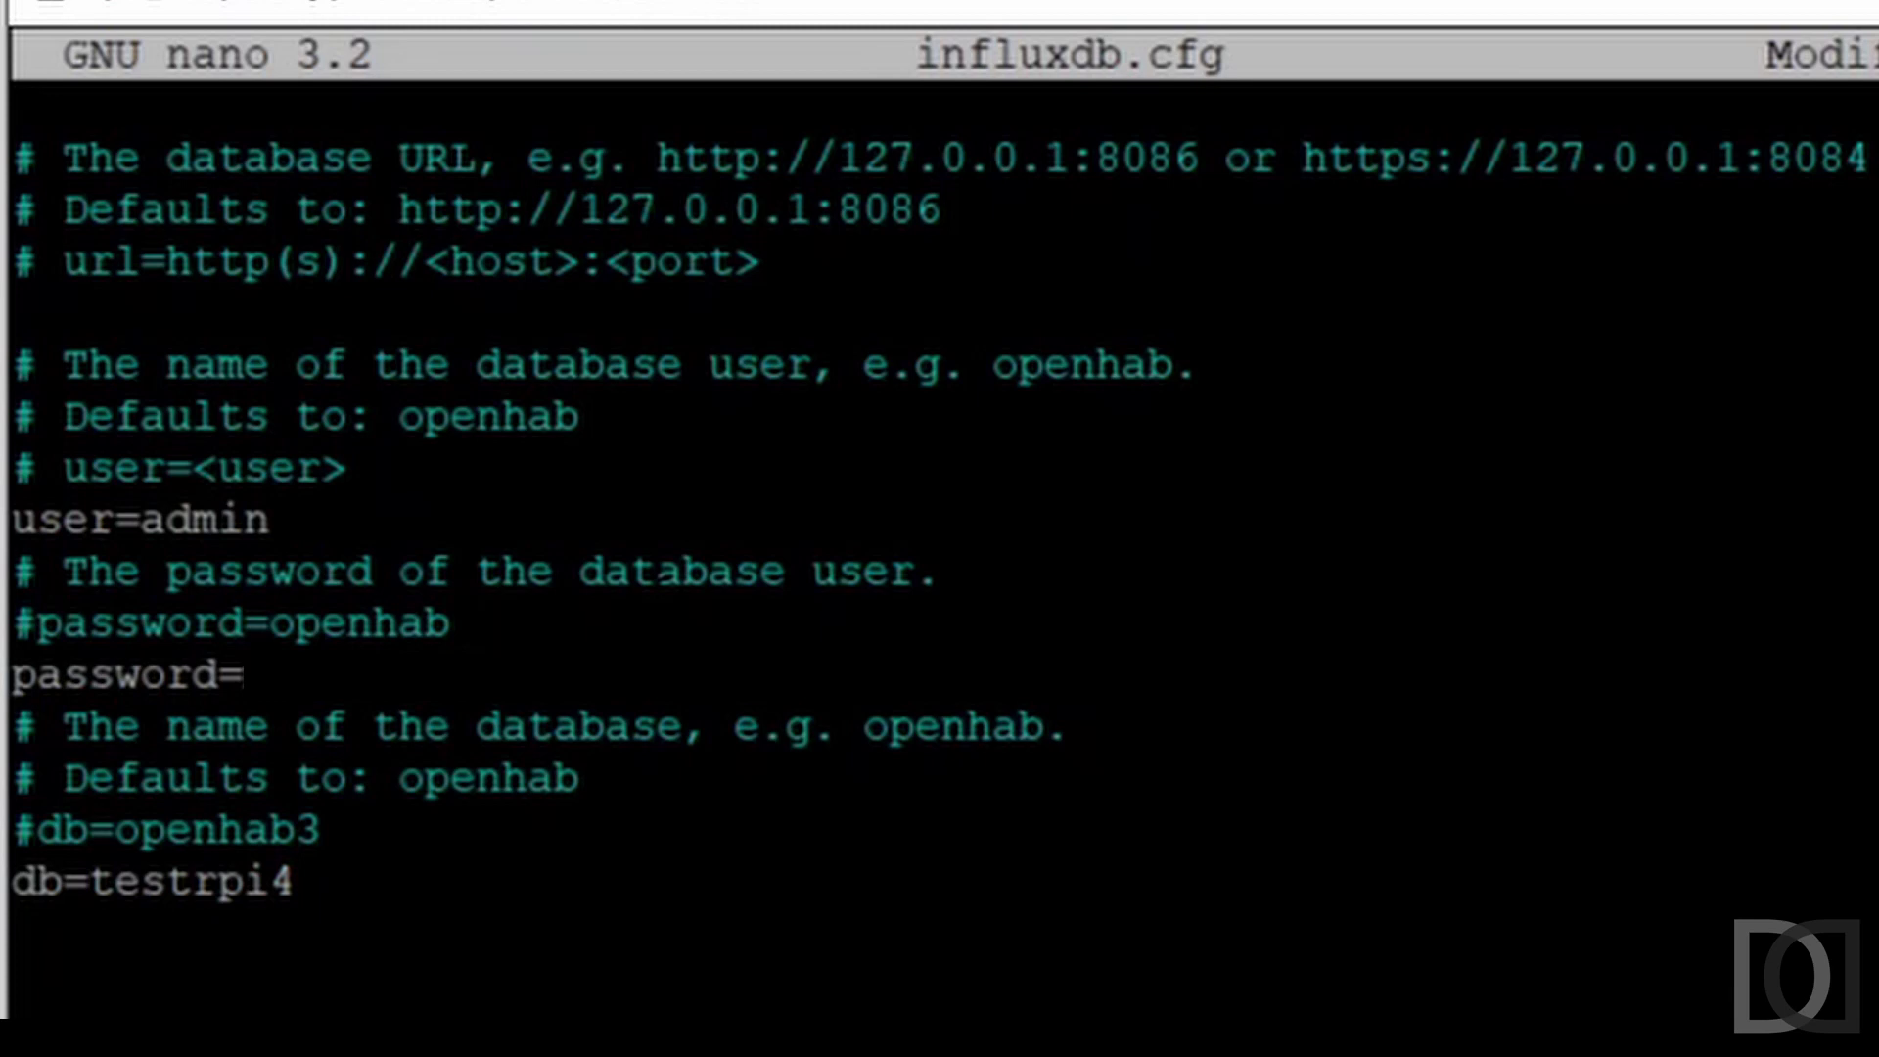
pyautogui.hotkey('ctrl', 'x')
pyautogui.press('y')
pyautogui.press('Return')
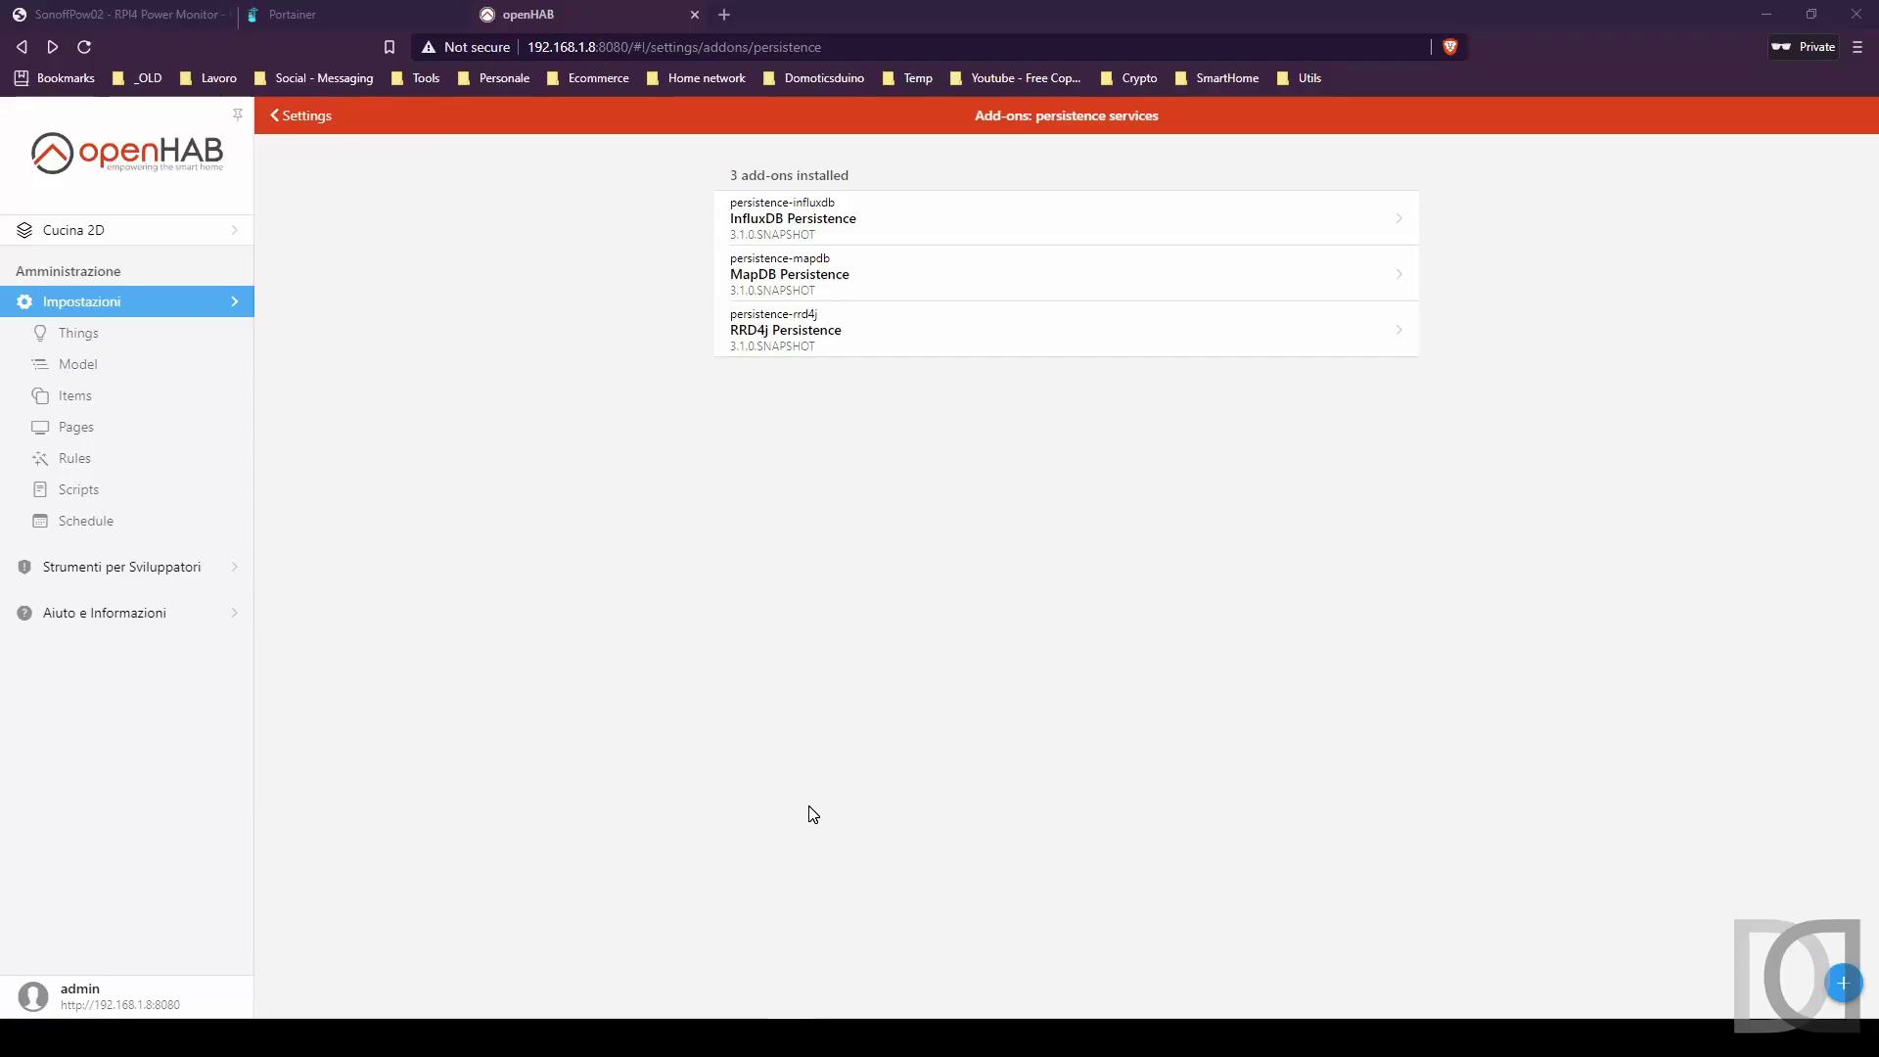
# List the measurements in testrpi4 and switch timestamps to rfc3339 precision.
pyautogui.click(336, 14)
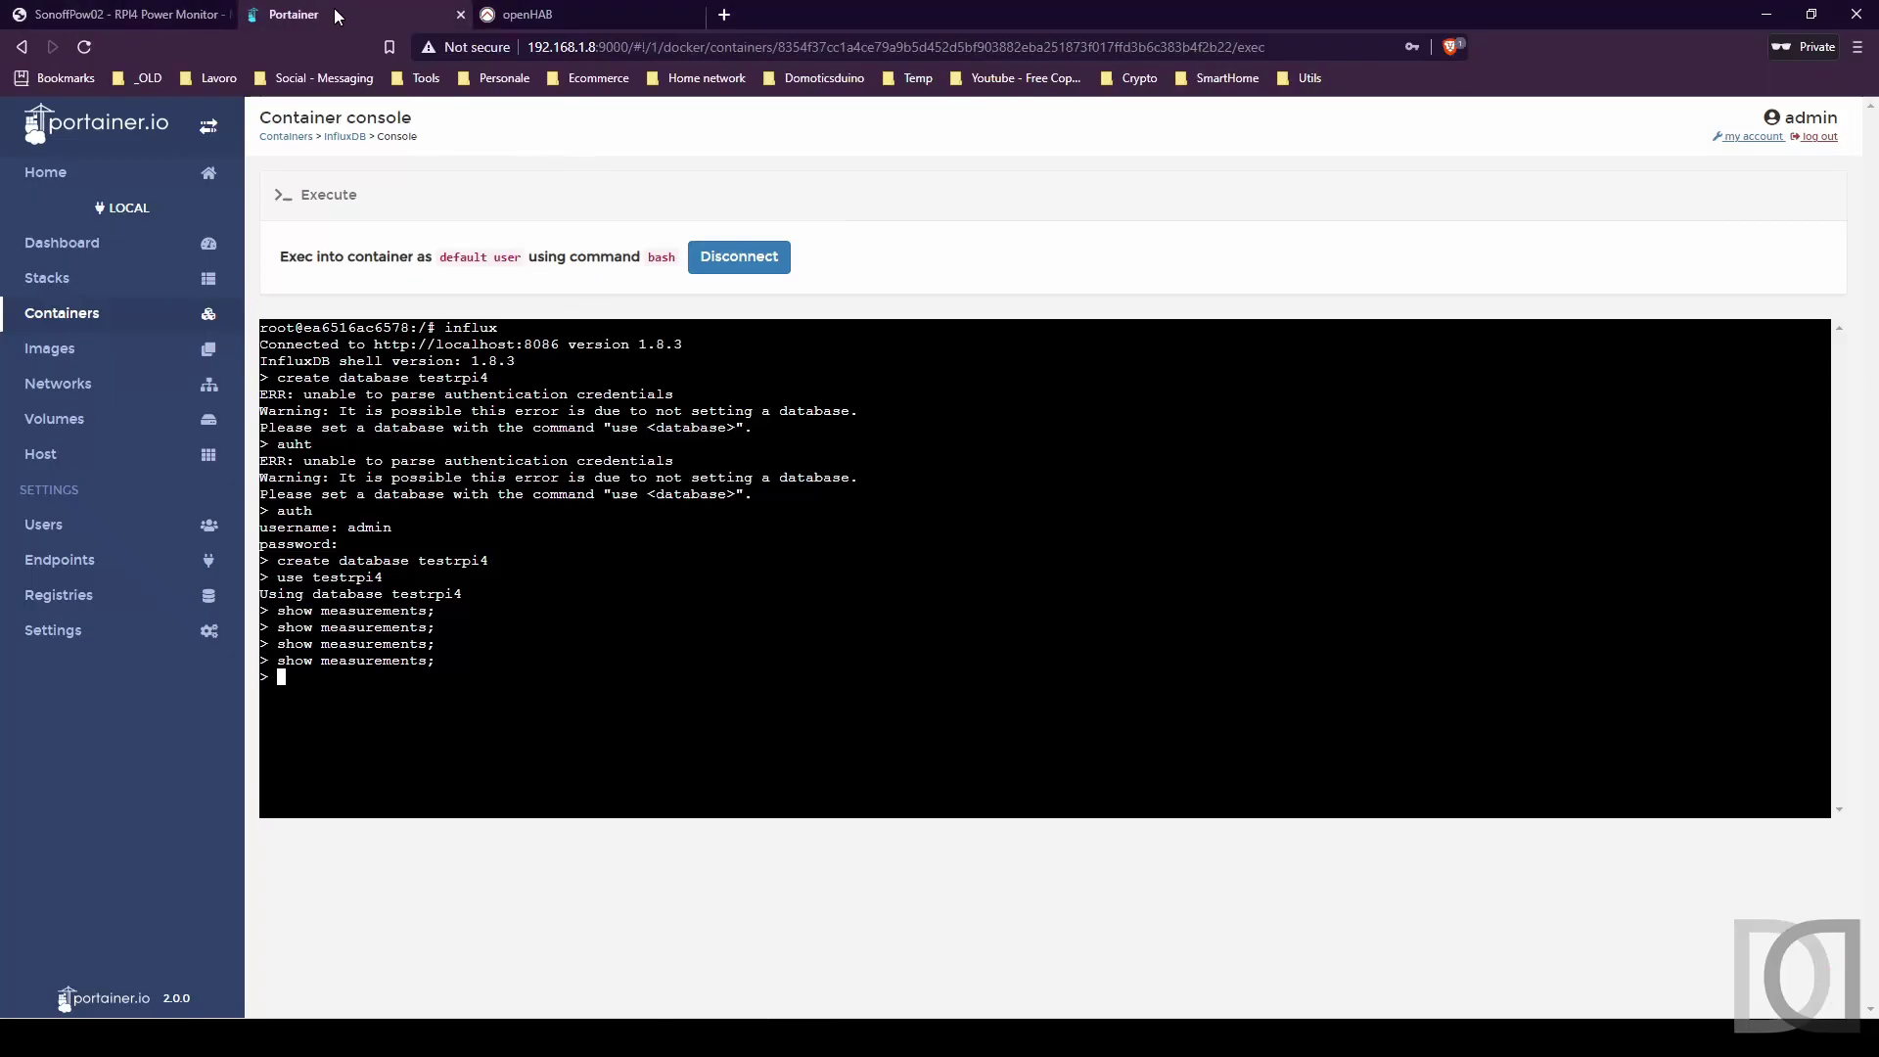
pyautogui.press('Up')
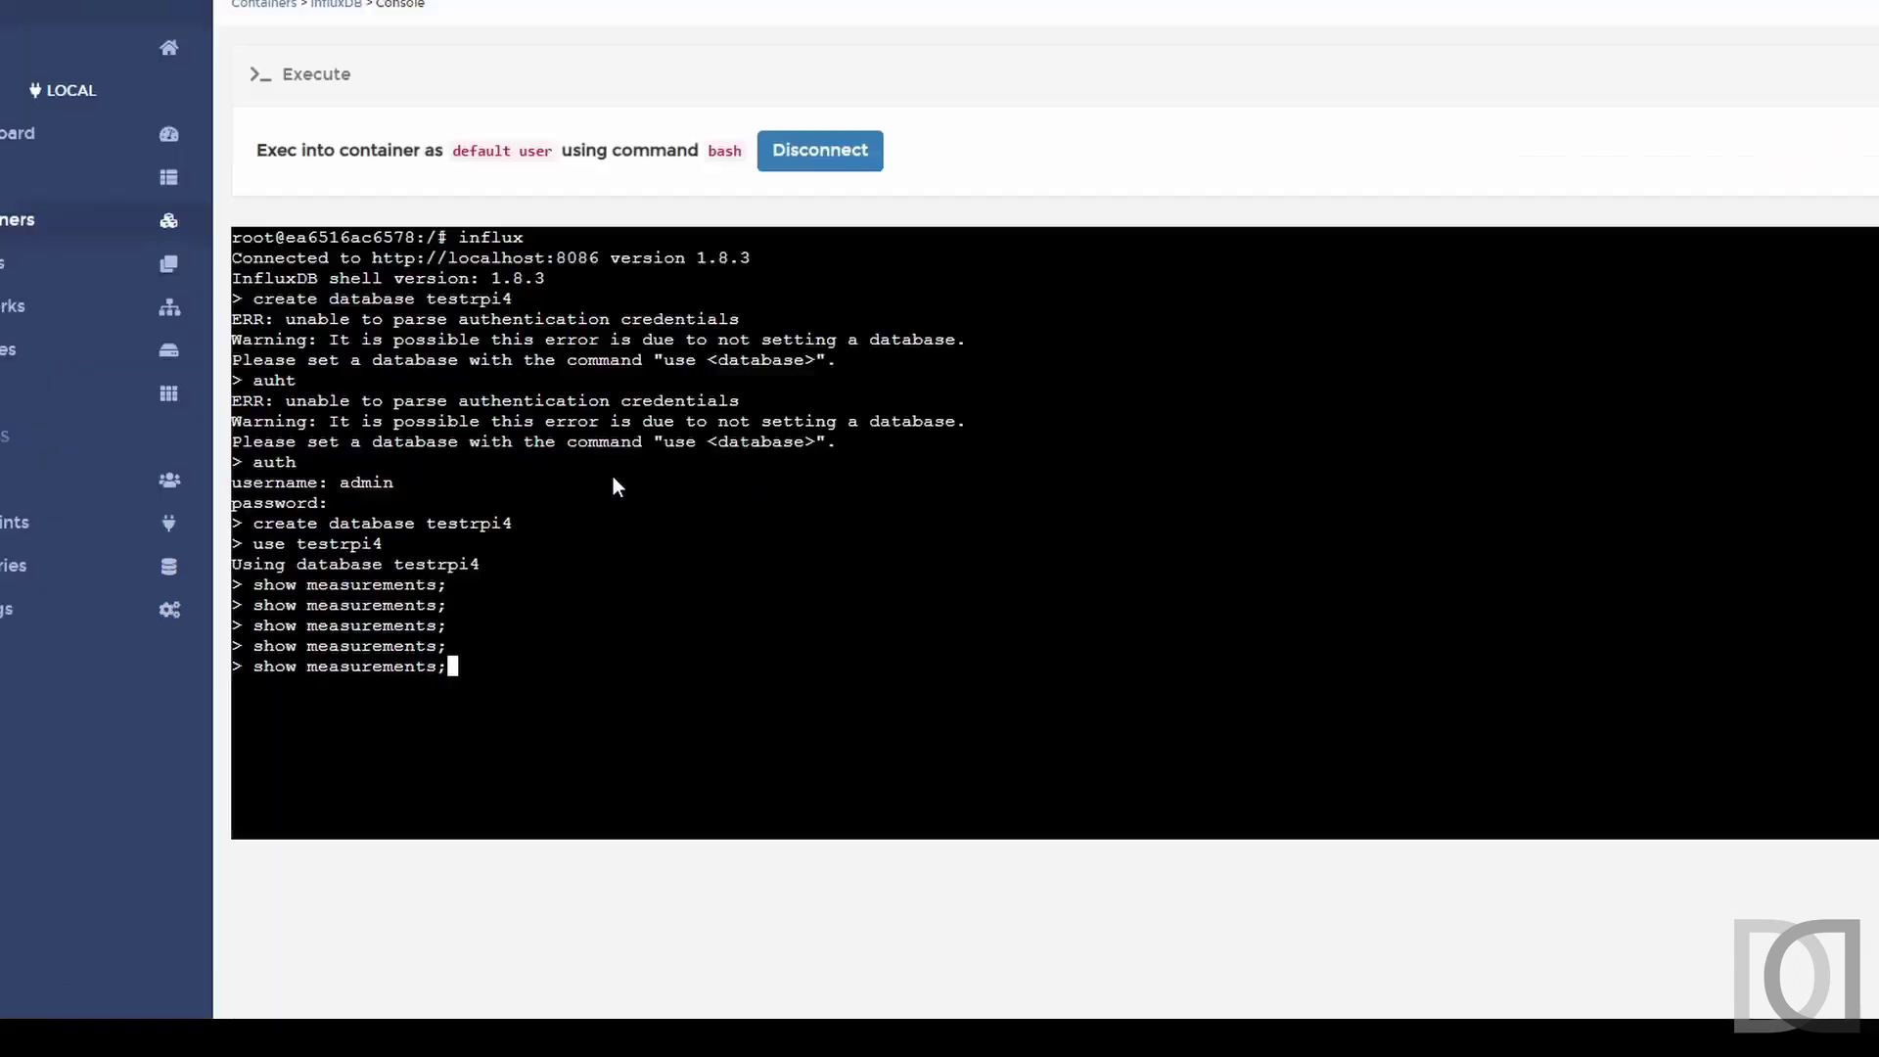
pyautogui.press('Return')
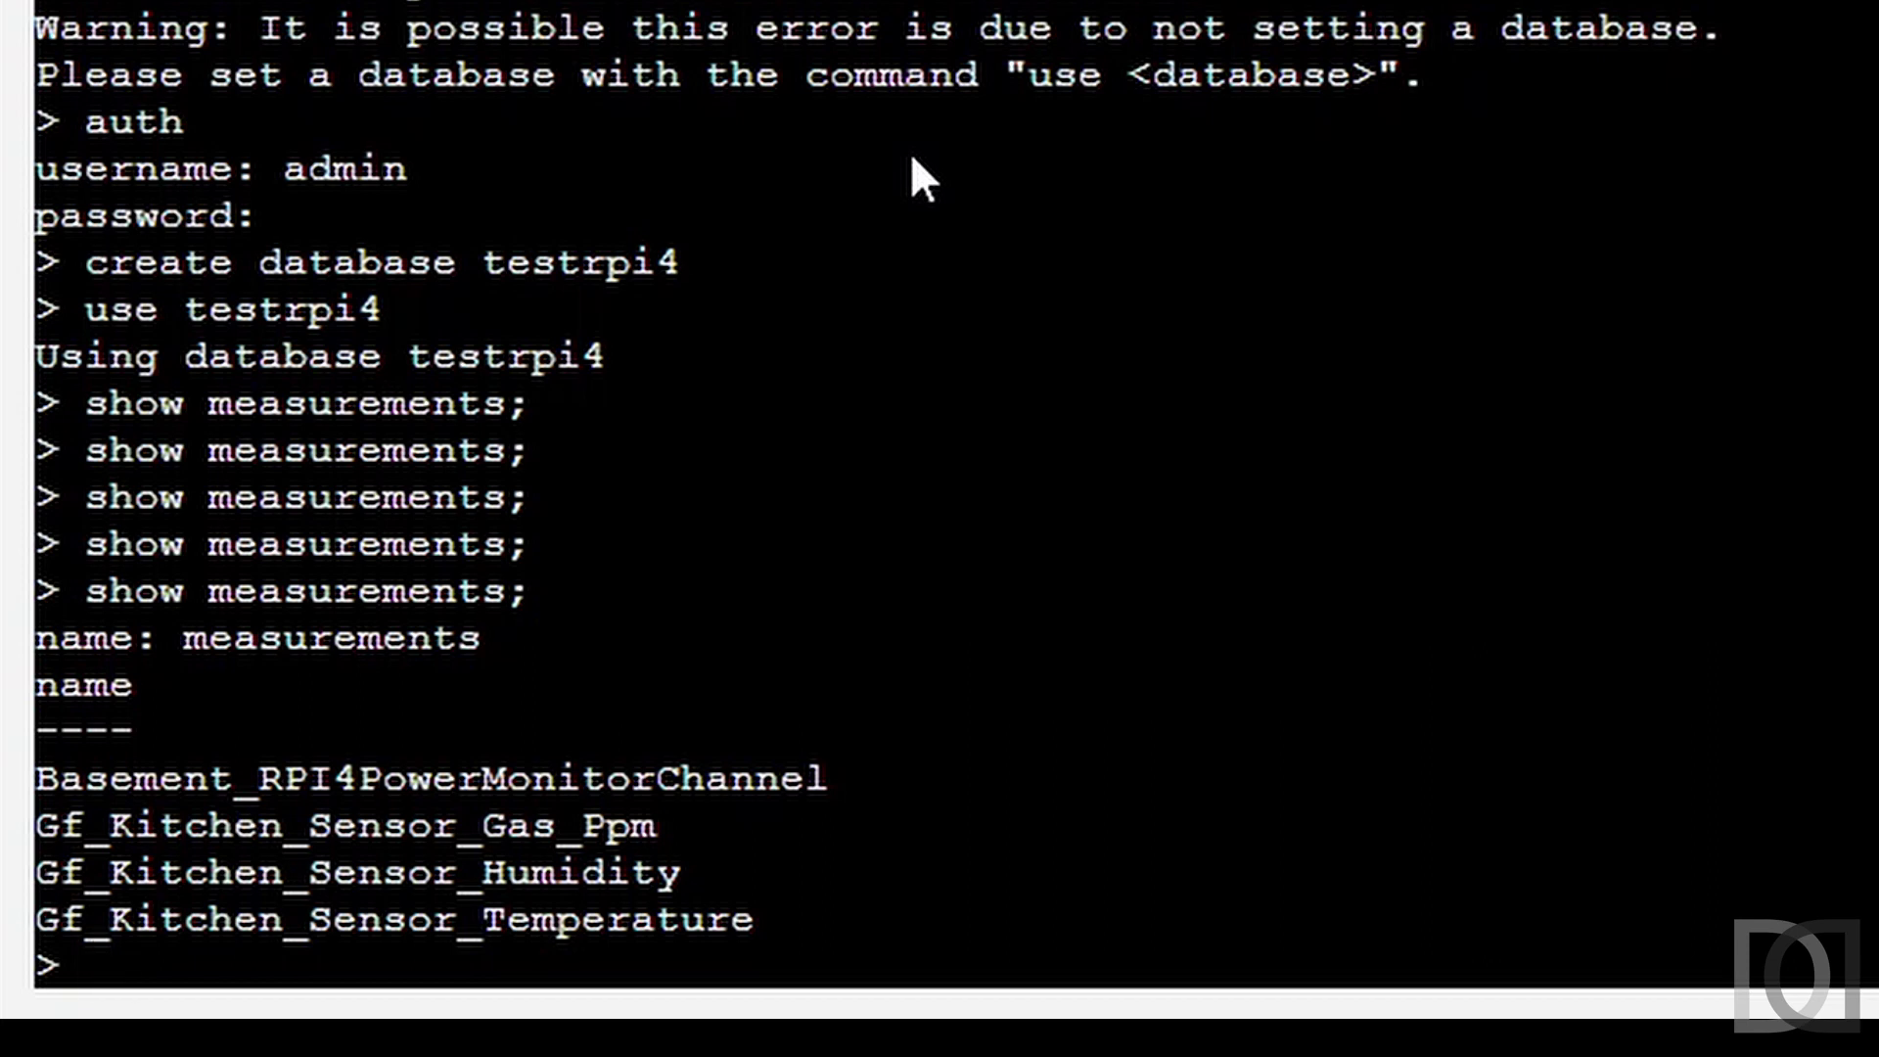
pyautogui.write('use precision')
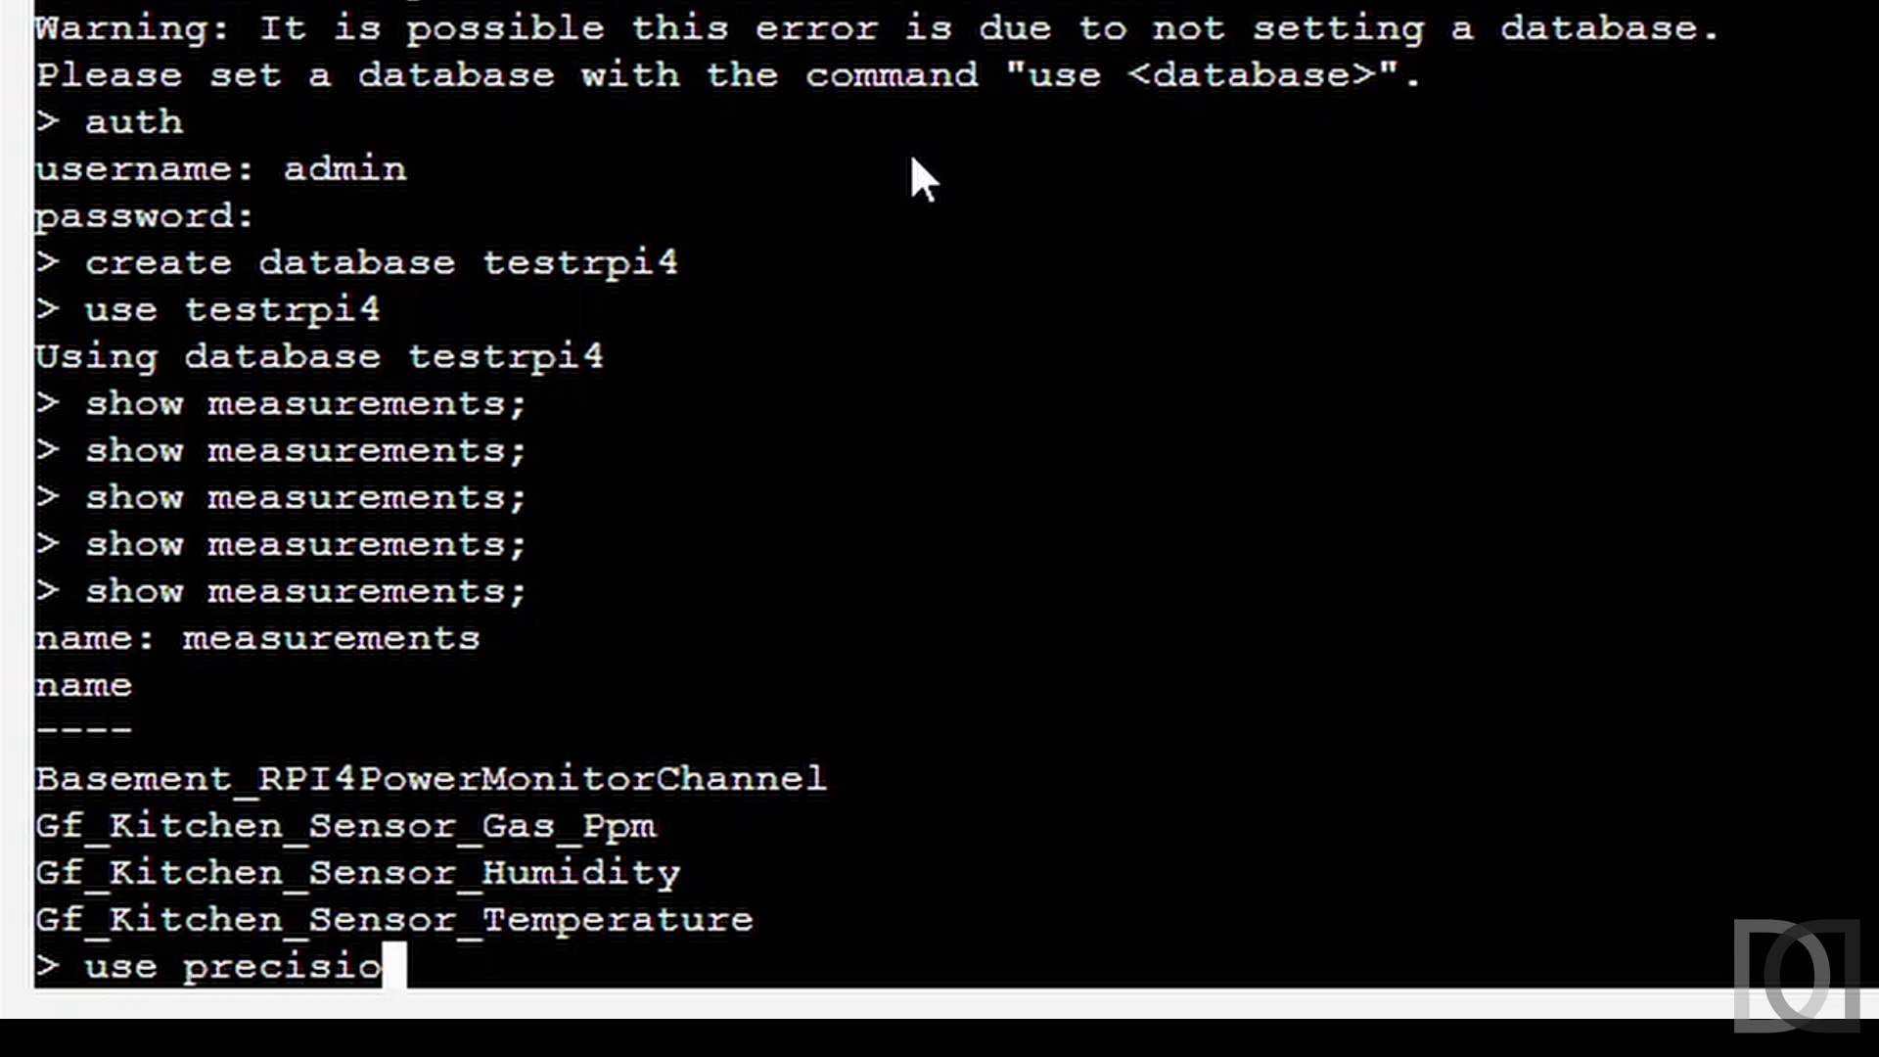
pyautogui.press('Left')
pyautogui.press('Left')
pyautogui.press('Left')
pyautogui.press('Left')
pyautogui.press('Left')
pyautogui.press('Left')
pyautogui.press('Left')
pyautogui.press('Left')
pyautogui.press('Left')
pyautogui.press('Left')
pyautogui.press('BackSpace')
pyautogui.press('BackSpace')
pyautogui.press('BackSpace')
pyautogui.press('Delete')
pyautogui.press('End')
pyautogui.write('rfc3339')
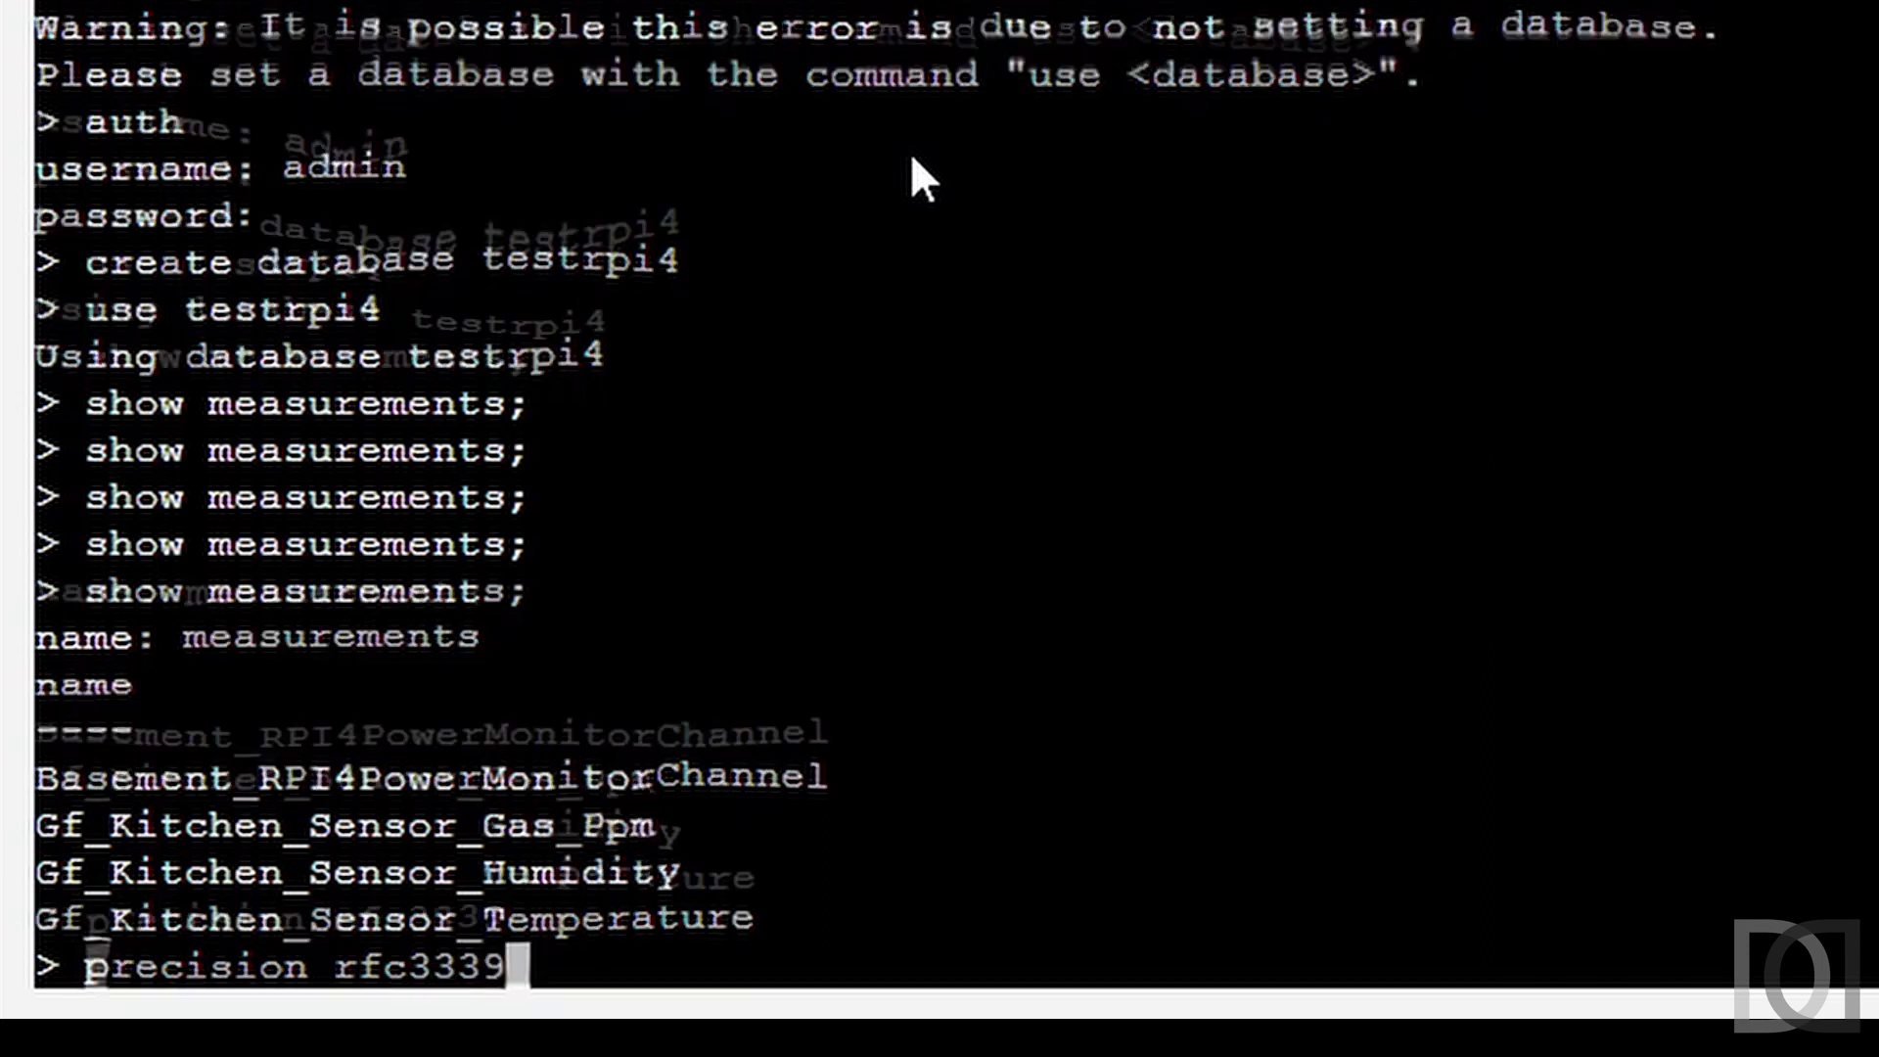
pyautogui.press('Return')
# Query the 10 latest Basement_RPI4PowerMonitorChannel values ordered by time descending.
pyautogui.write('select * From')
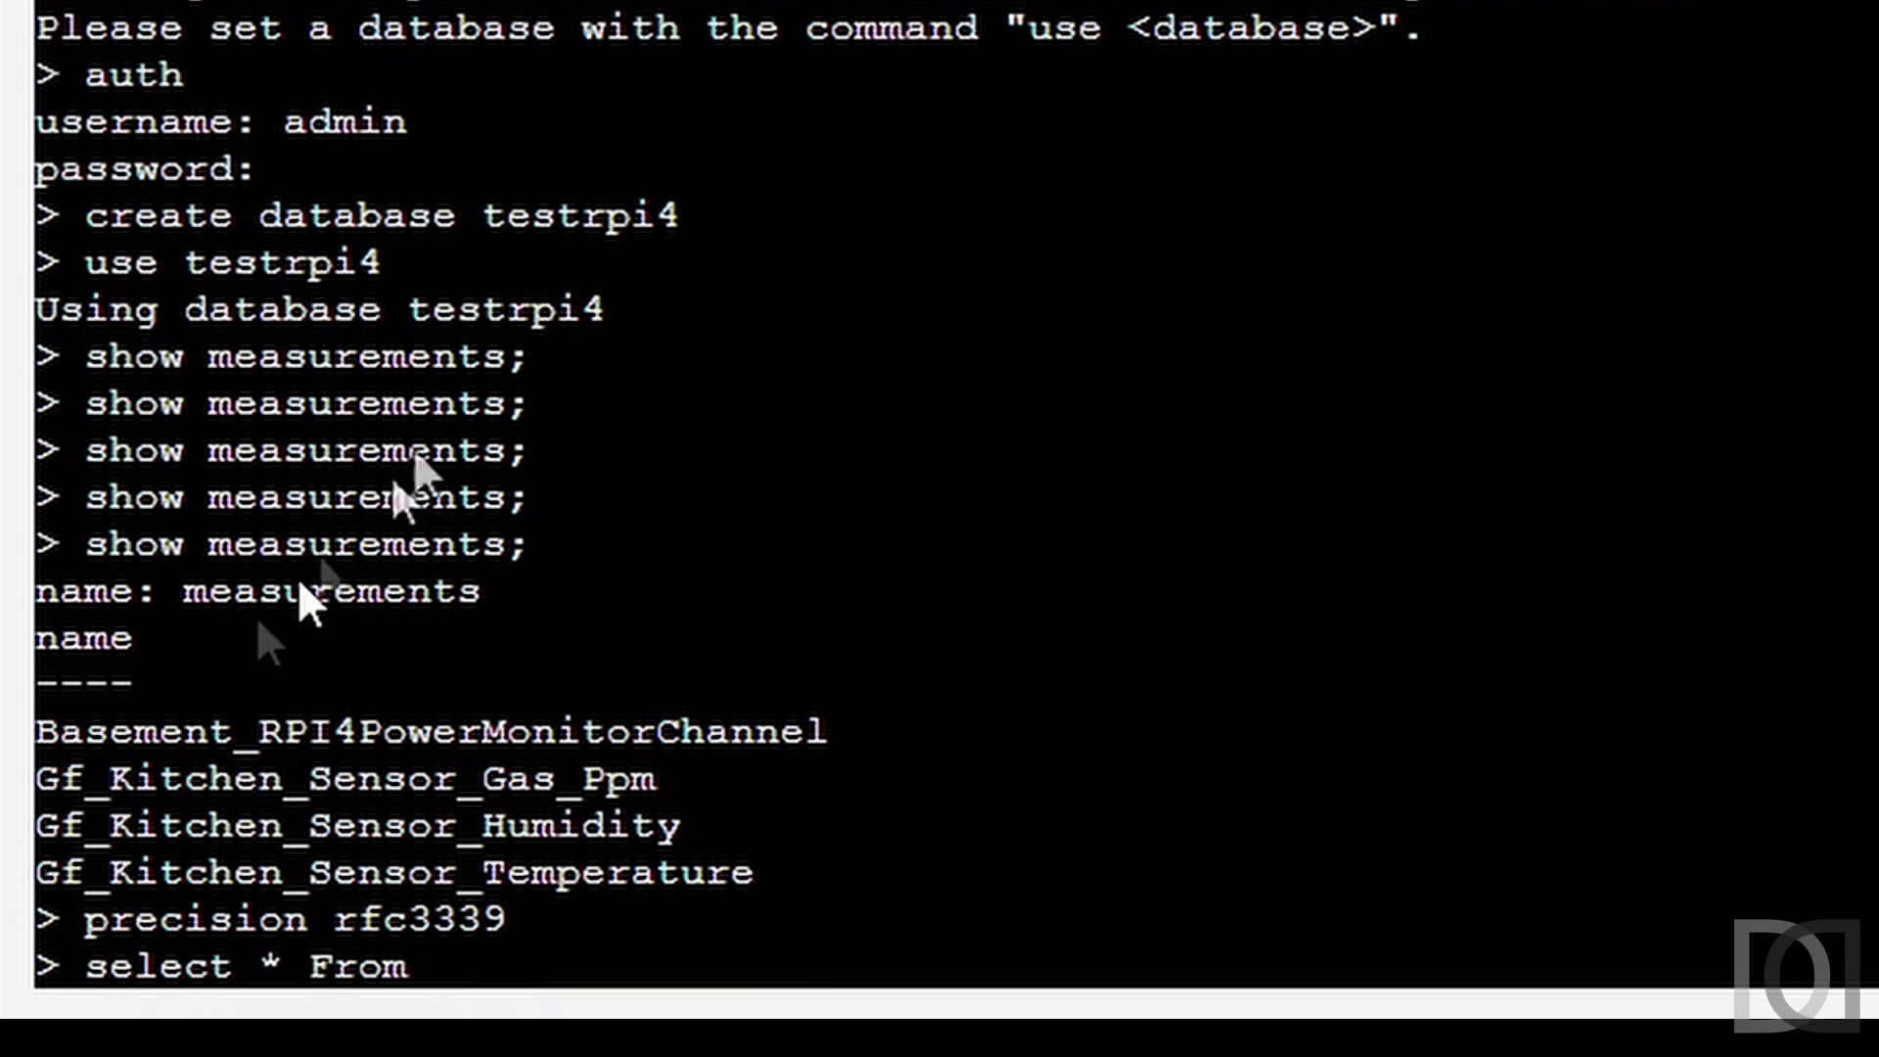
pyautogui.moveTo(41, 729); pyautogui.dragTo(822, 729)
pyautogui.rightClick(822, 729)
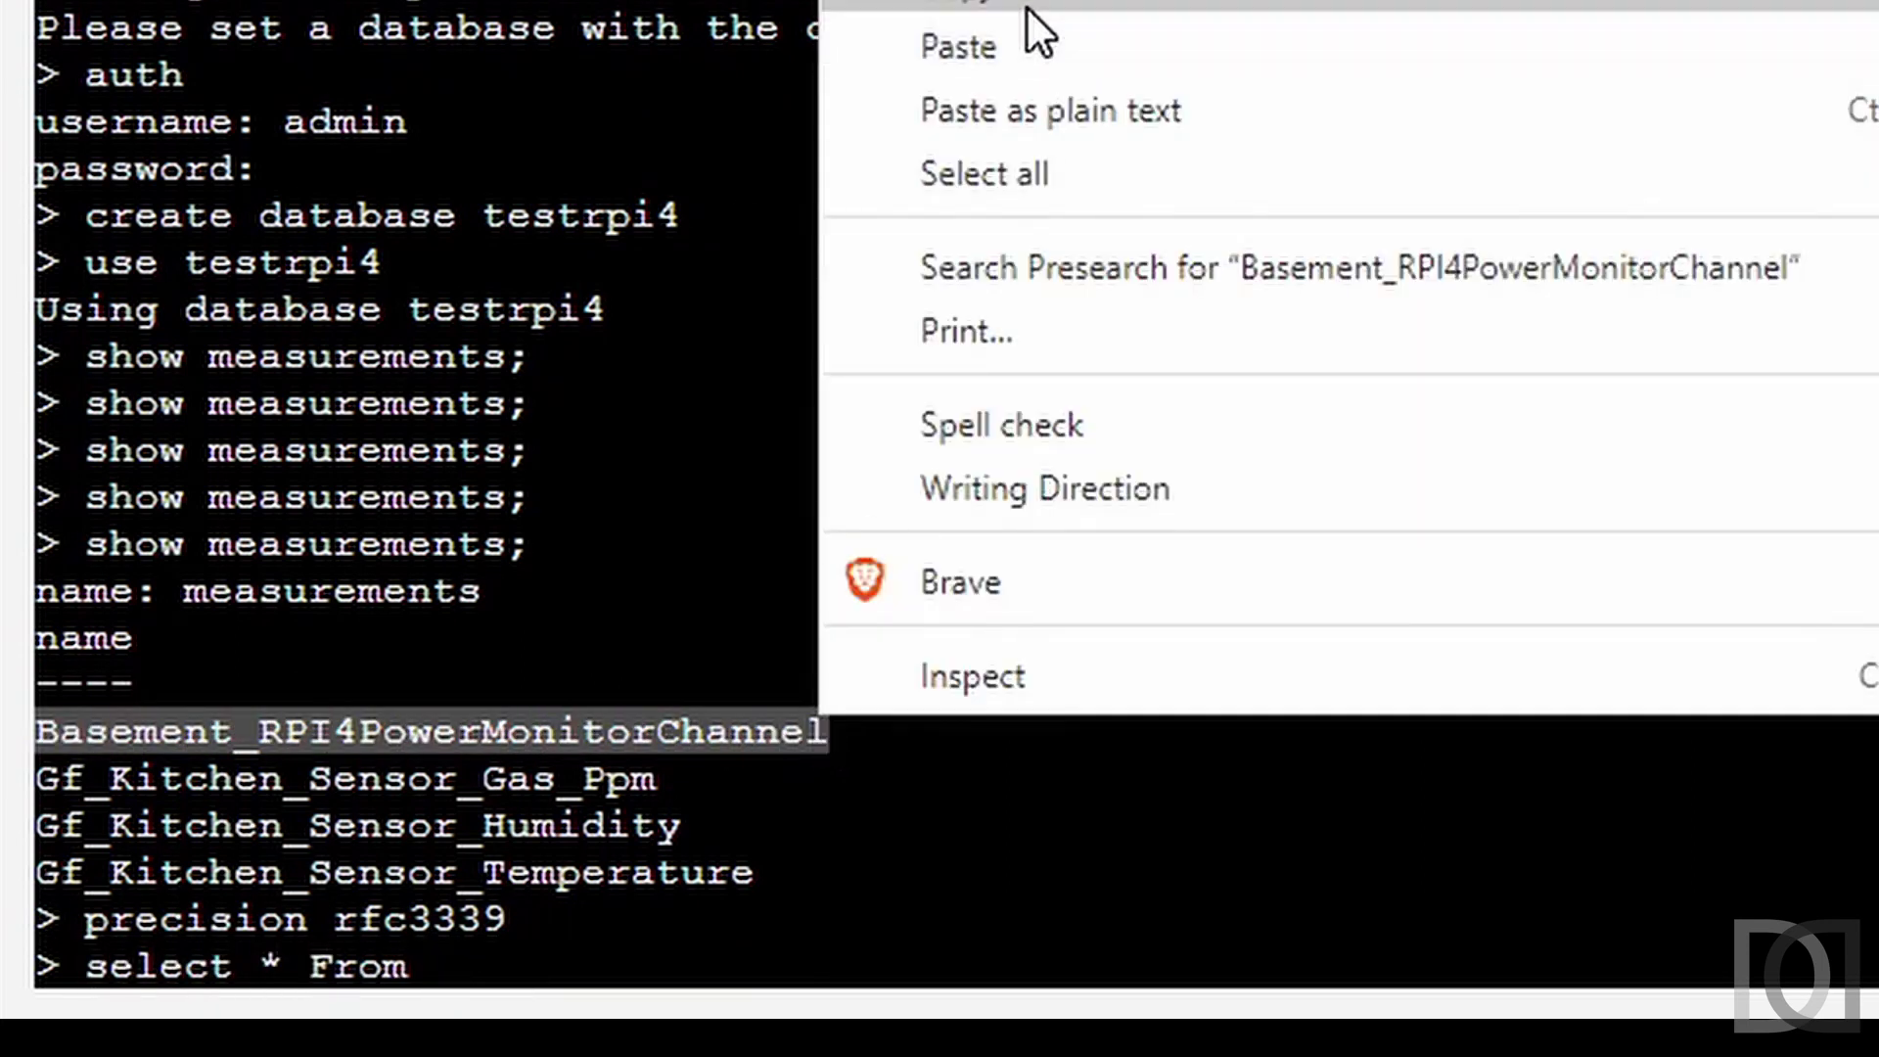
pyautogui.click(1089, 609)
pyautogui.write('order by 1')
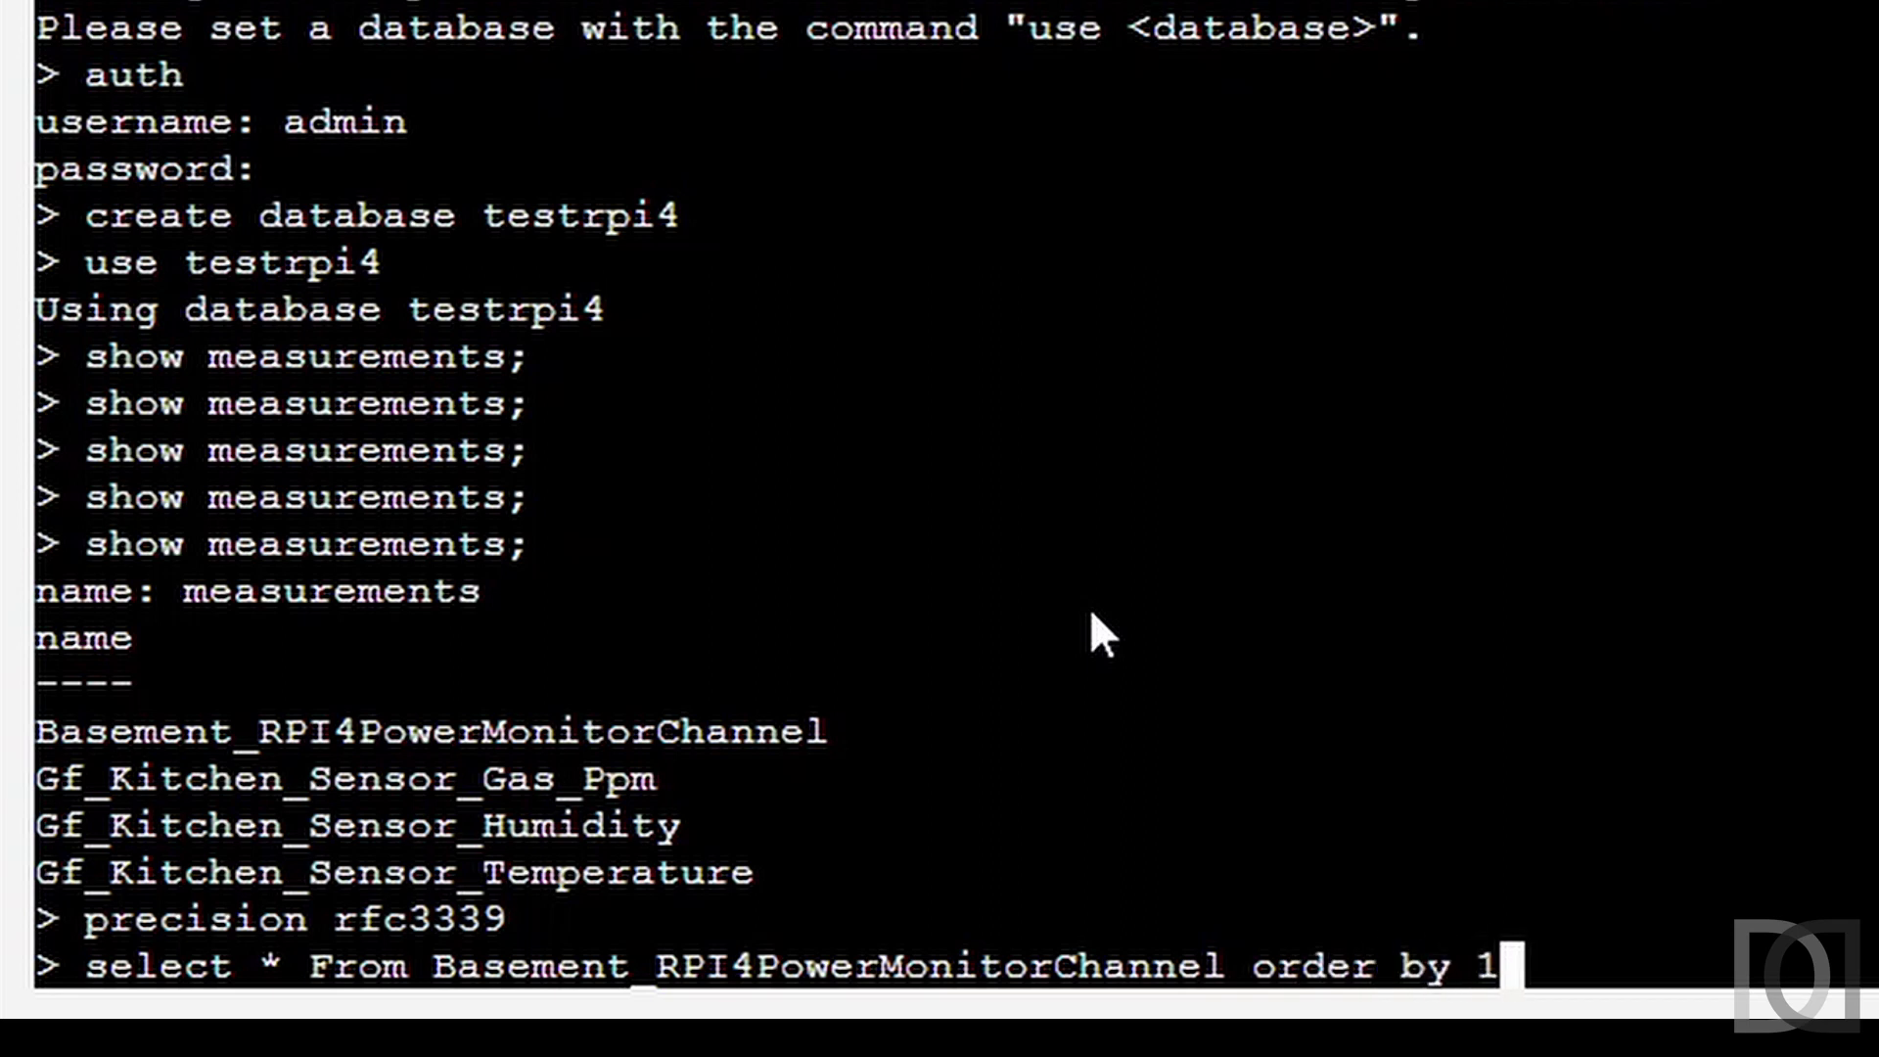
pyautogui.write(' desc limit 10')
pyautogui.press('Return')
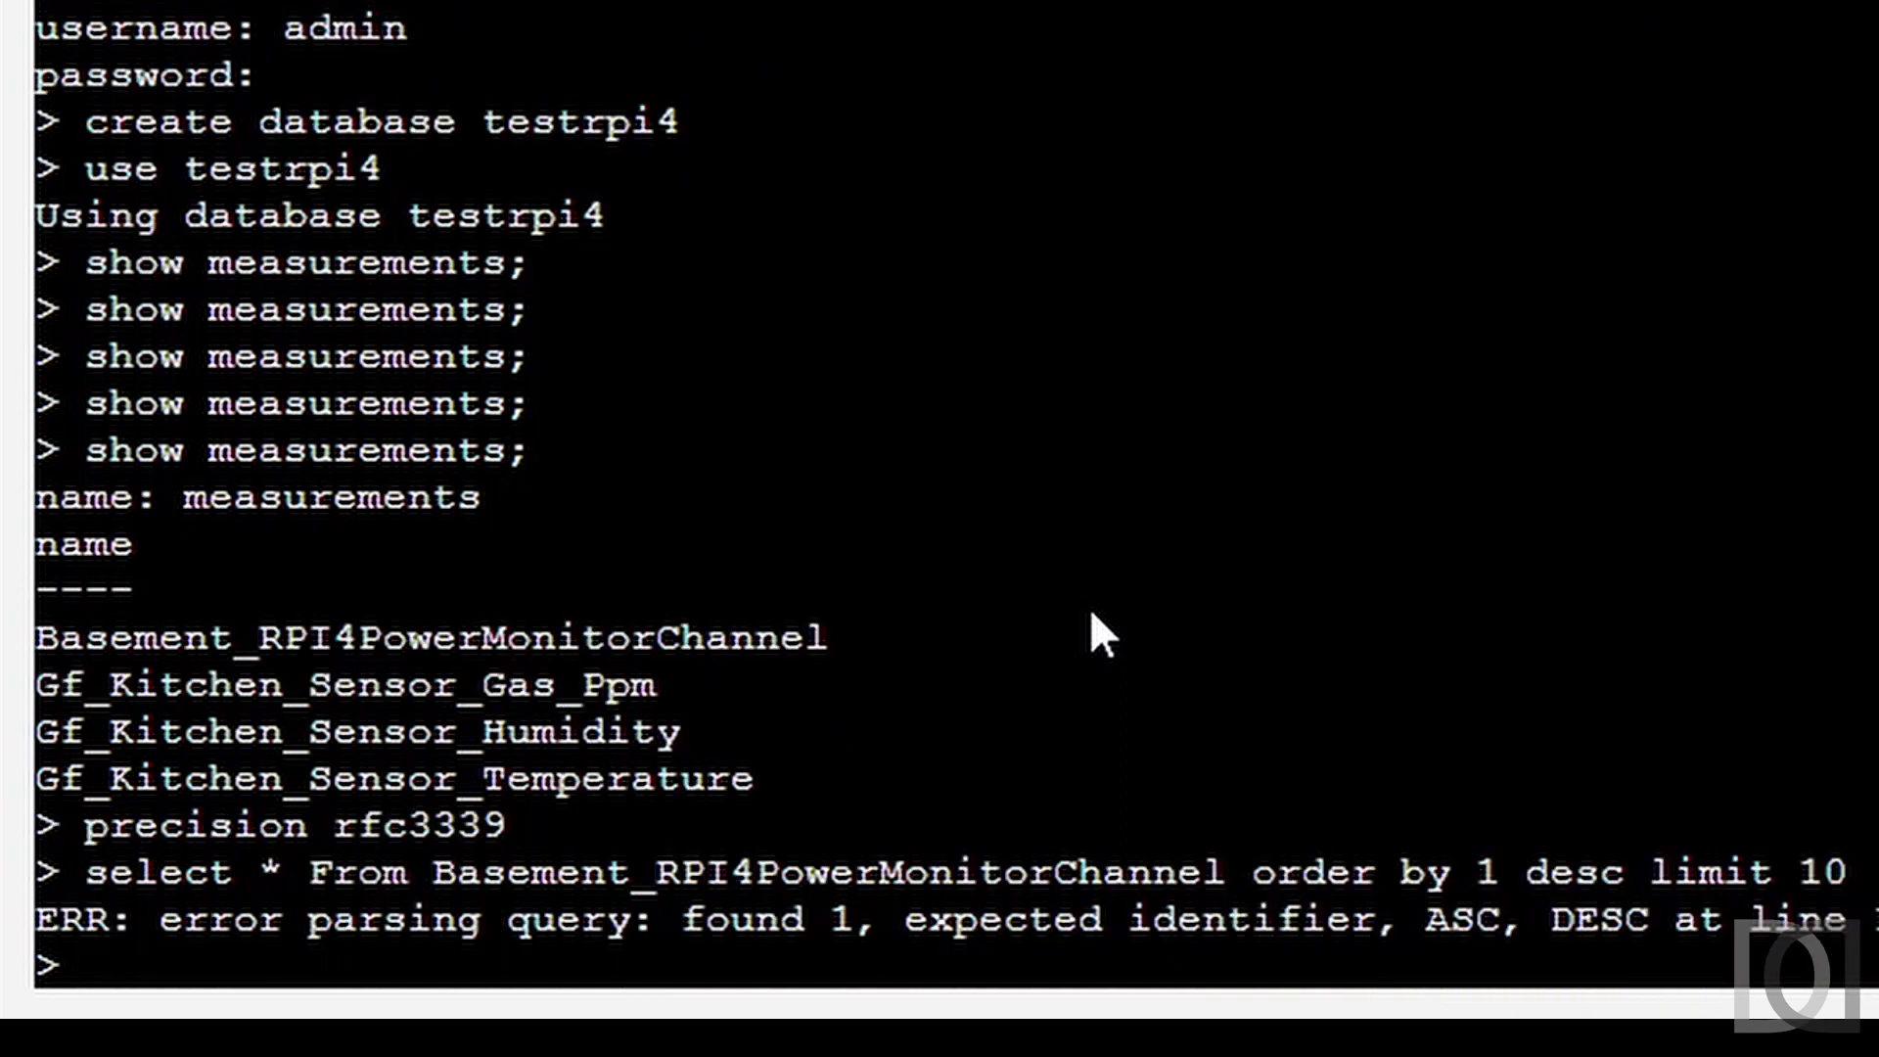
pyautogui.press('Up')
pyautogui.press('Left')
pyautogui.press('Left')
pyautogui.press('Left')
pyautogui.press('Left')
pyautogui.press('Left')
pyautogui.press('Left')
pyautogui.press('Left')
pyautogui.press('Left')
pyautogui.press('Left')
pyautogui.press('Left')
pyautogui.press('Left')
pyautogui.press('Left')
pyautogui.press('Left')
pyautogui.press('Delete')
pyautogui.write('time')
pyautogui.press('Return')
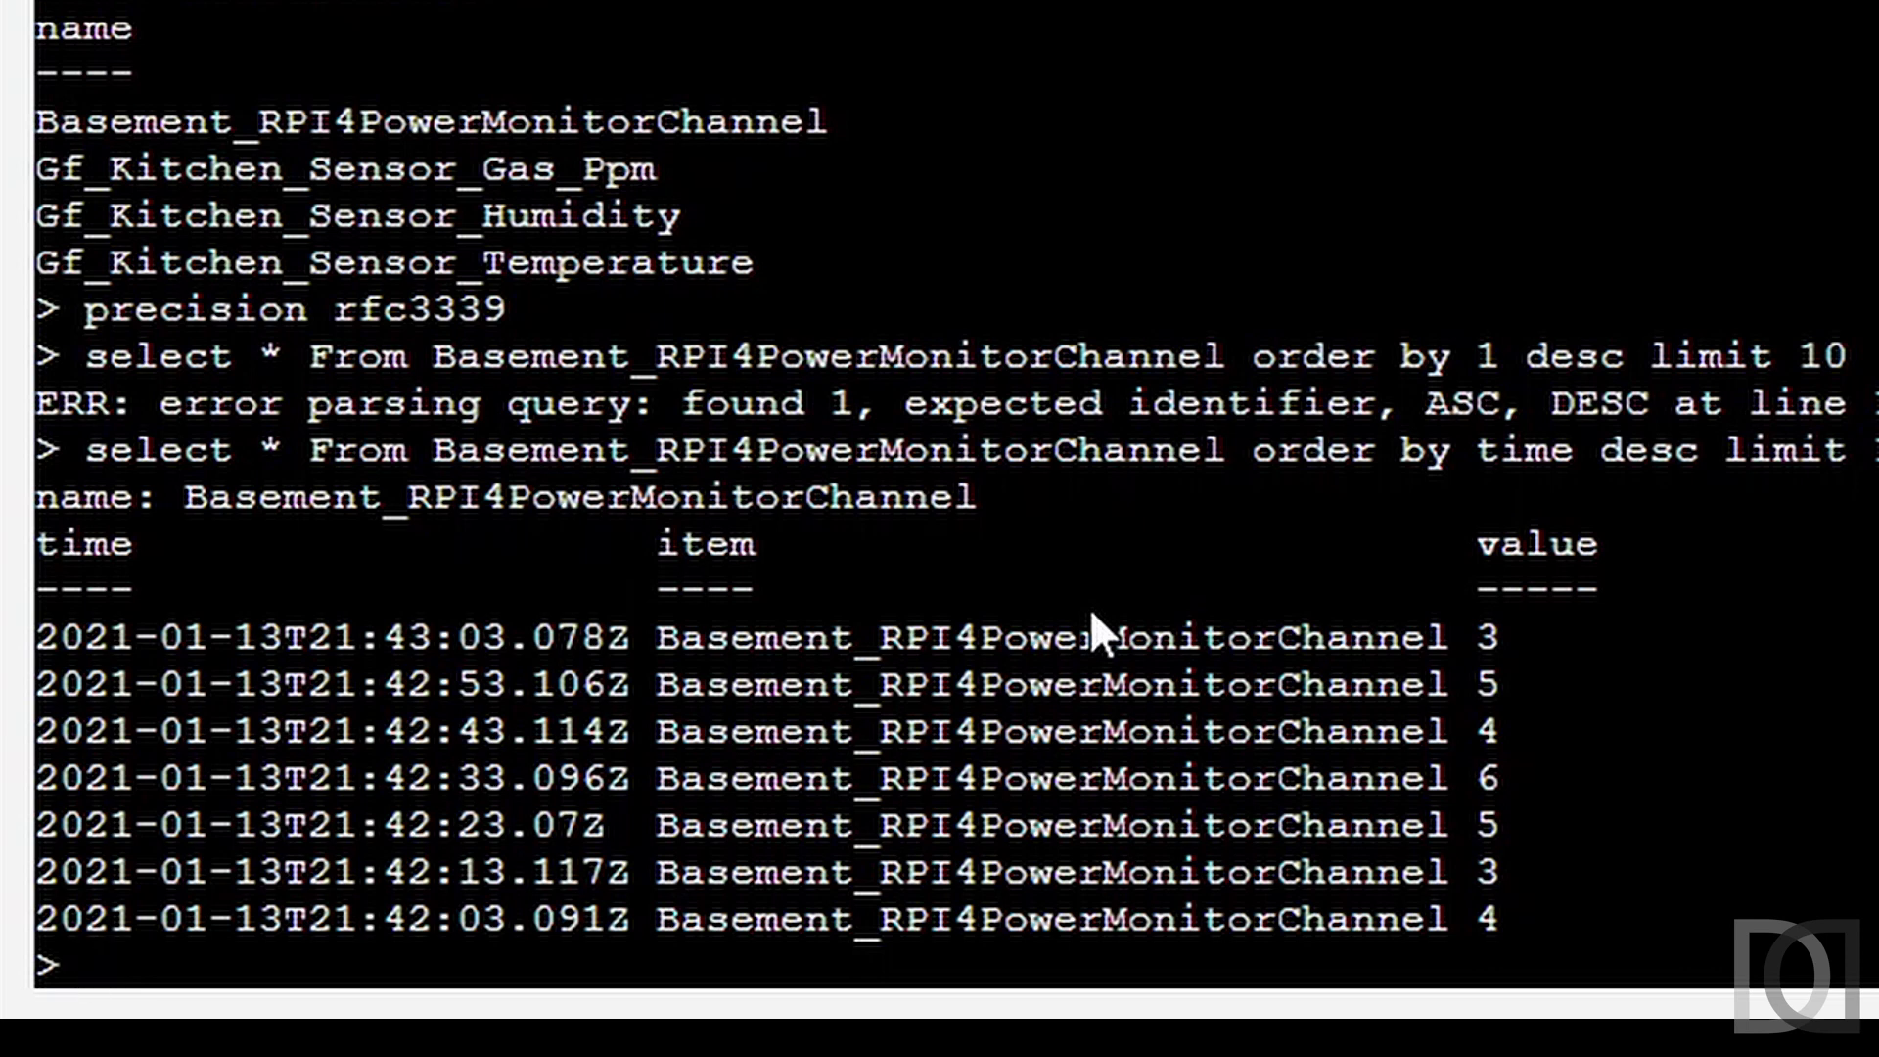
# Exit the influx shell and the container bash session.
pyautogui.write('exit')
pyautogui.press('Return')
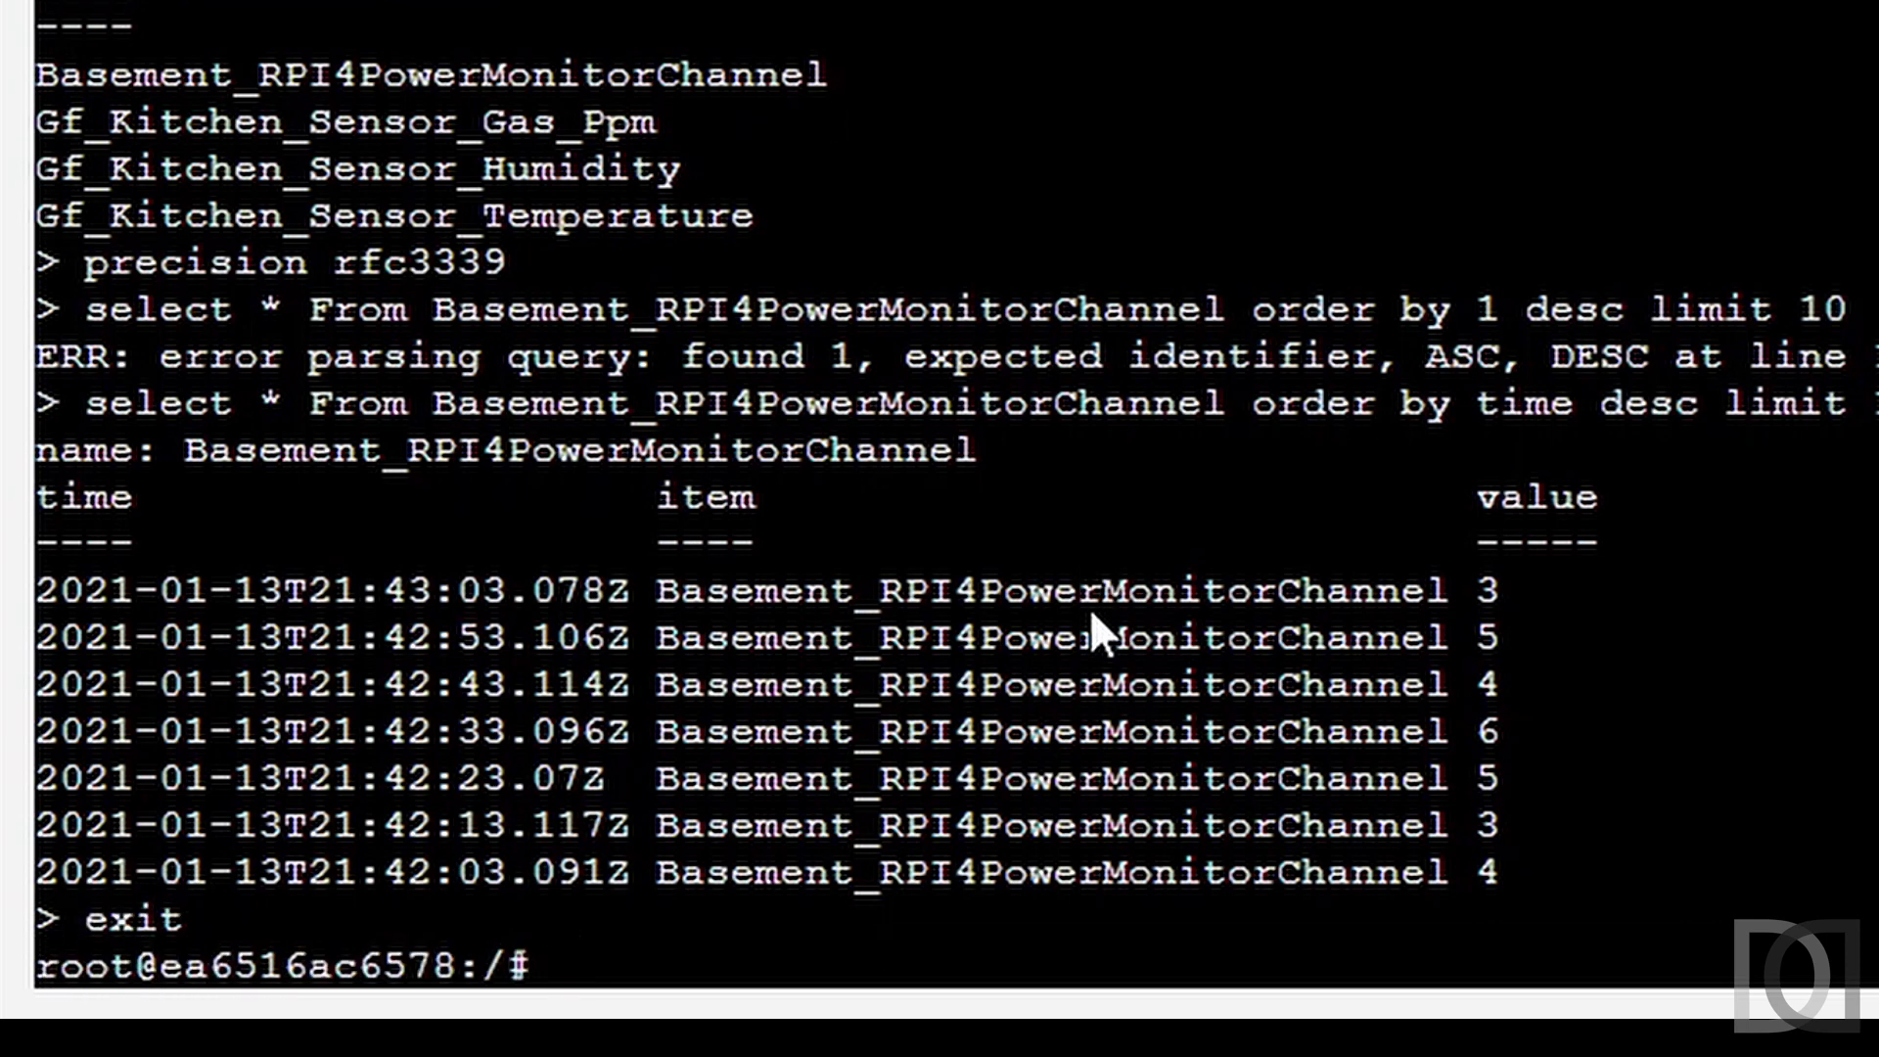
pyautogui.write('exit')
pyautogui.press('Return')
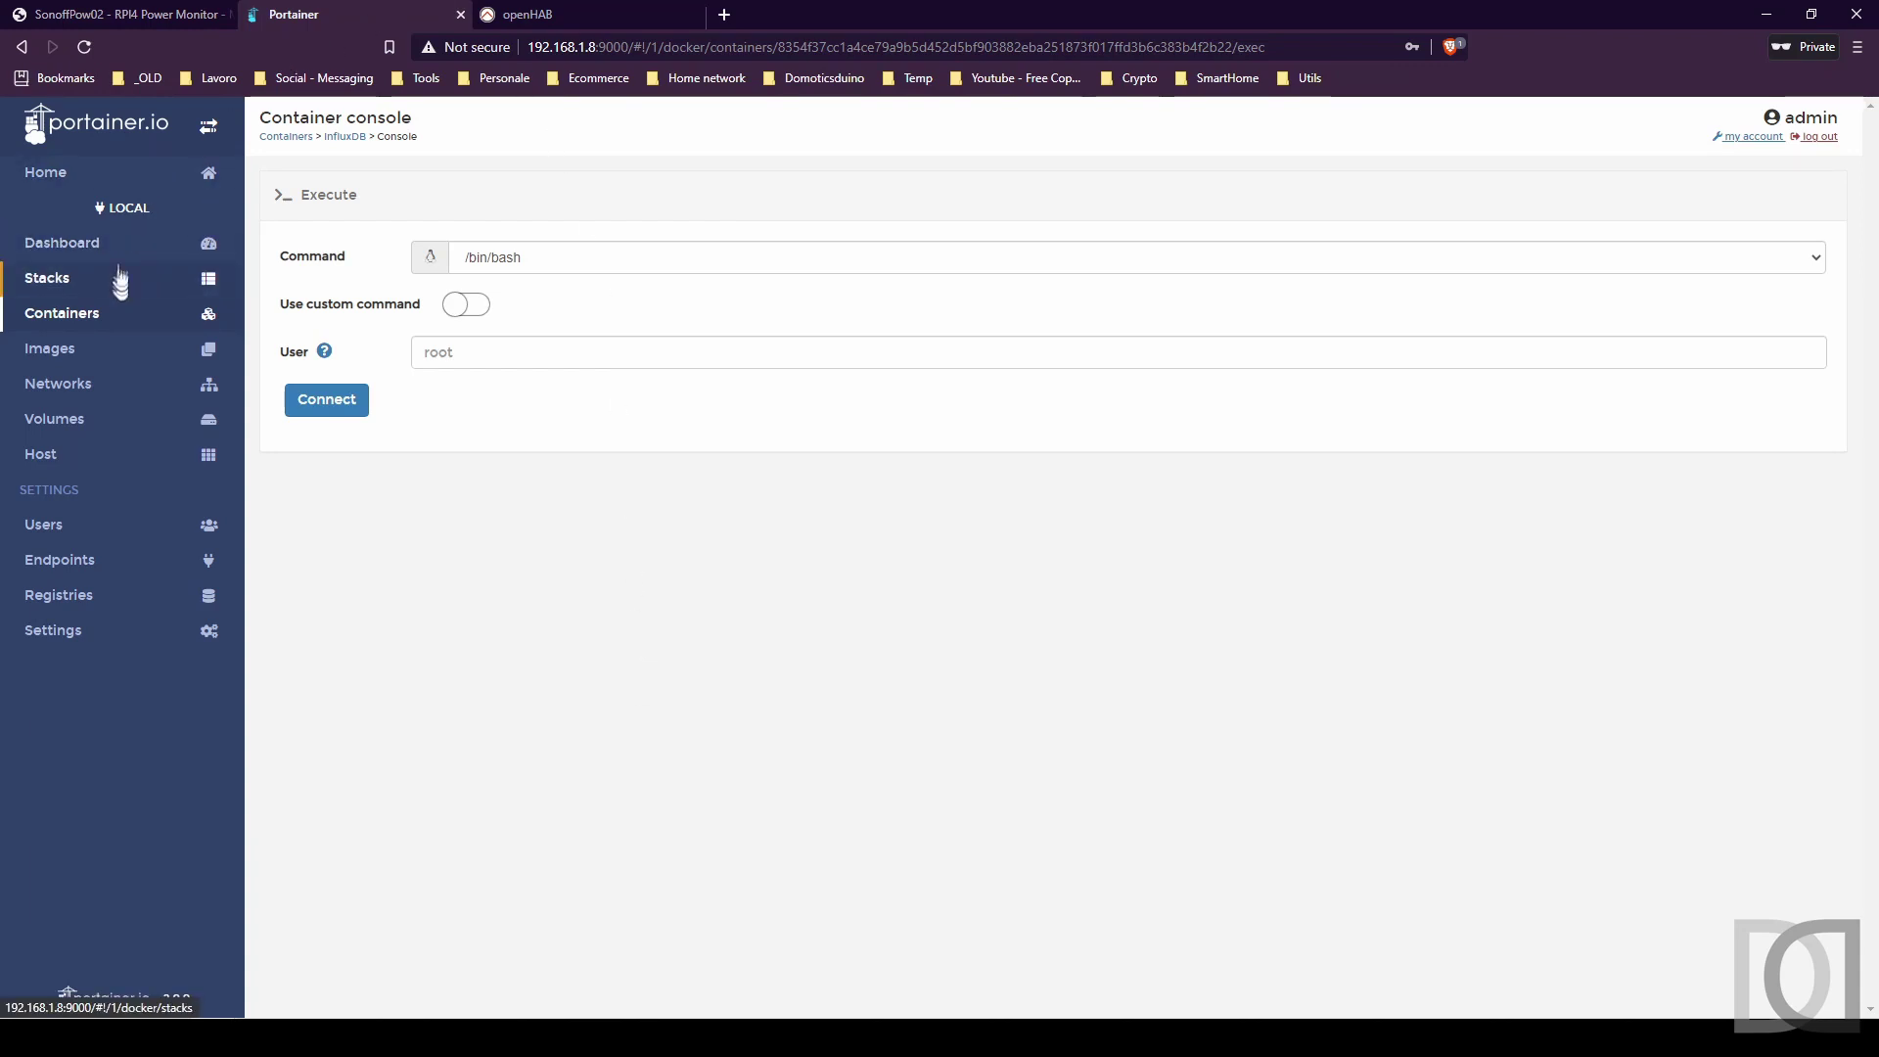
# Start the stopped grafana container from Portainer's Containers list.
pyautogui.click(93, 313)
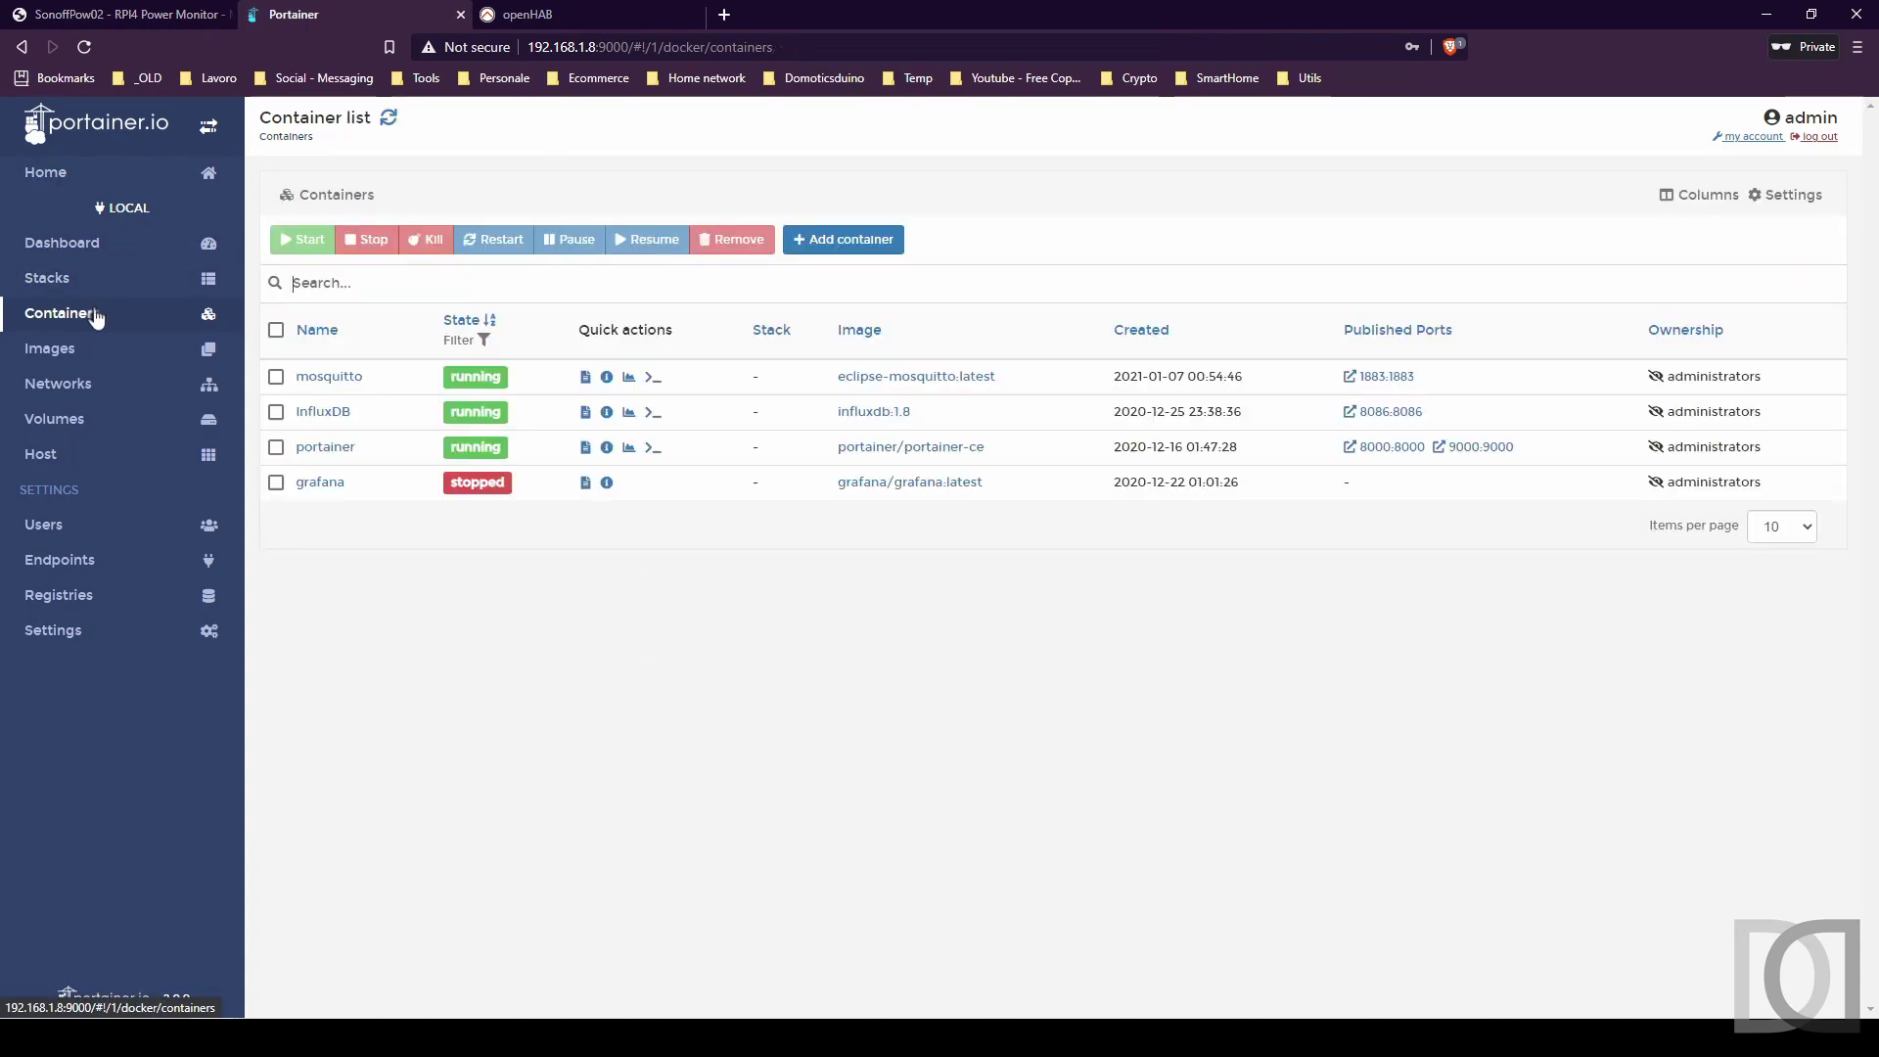
pyautogui.click(275, 482)
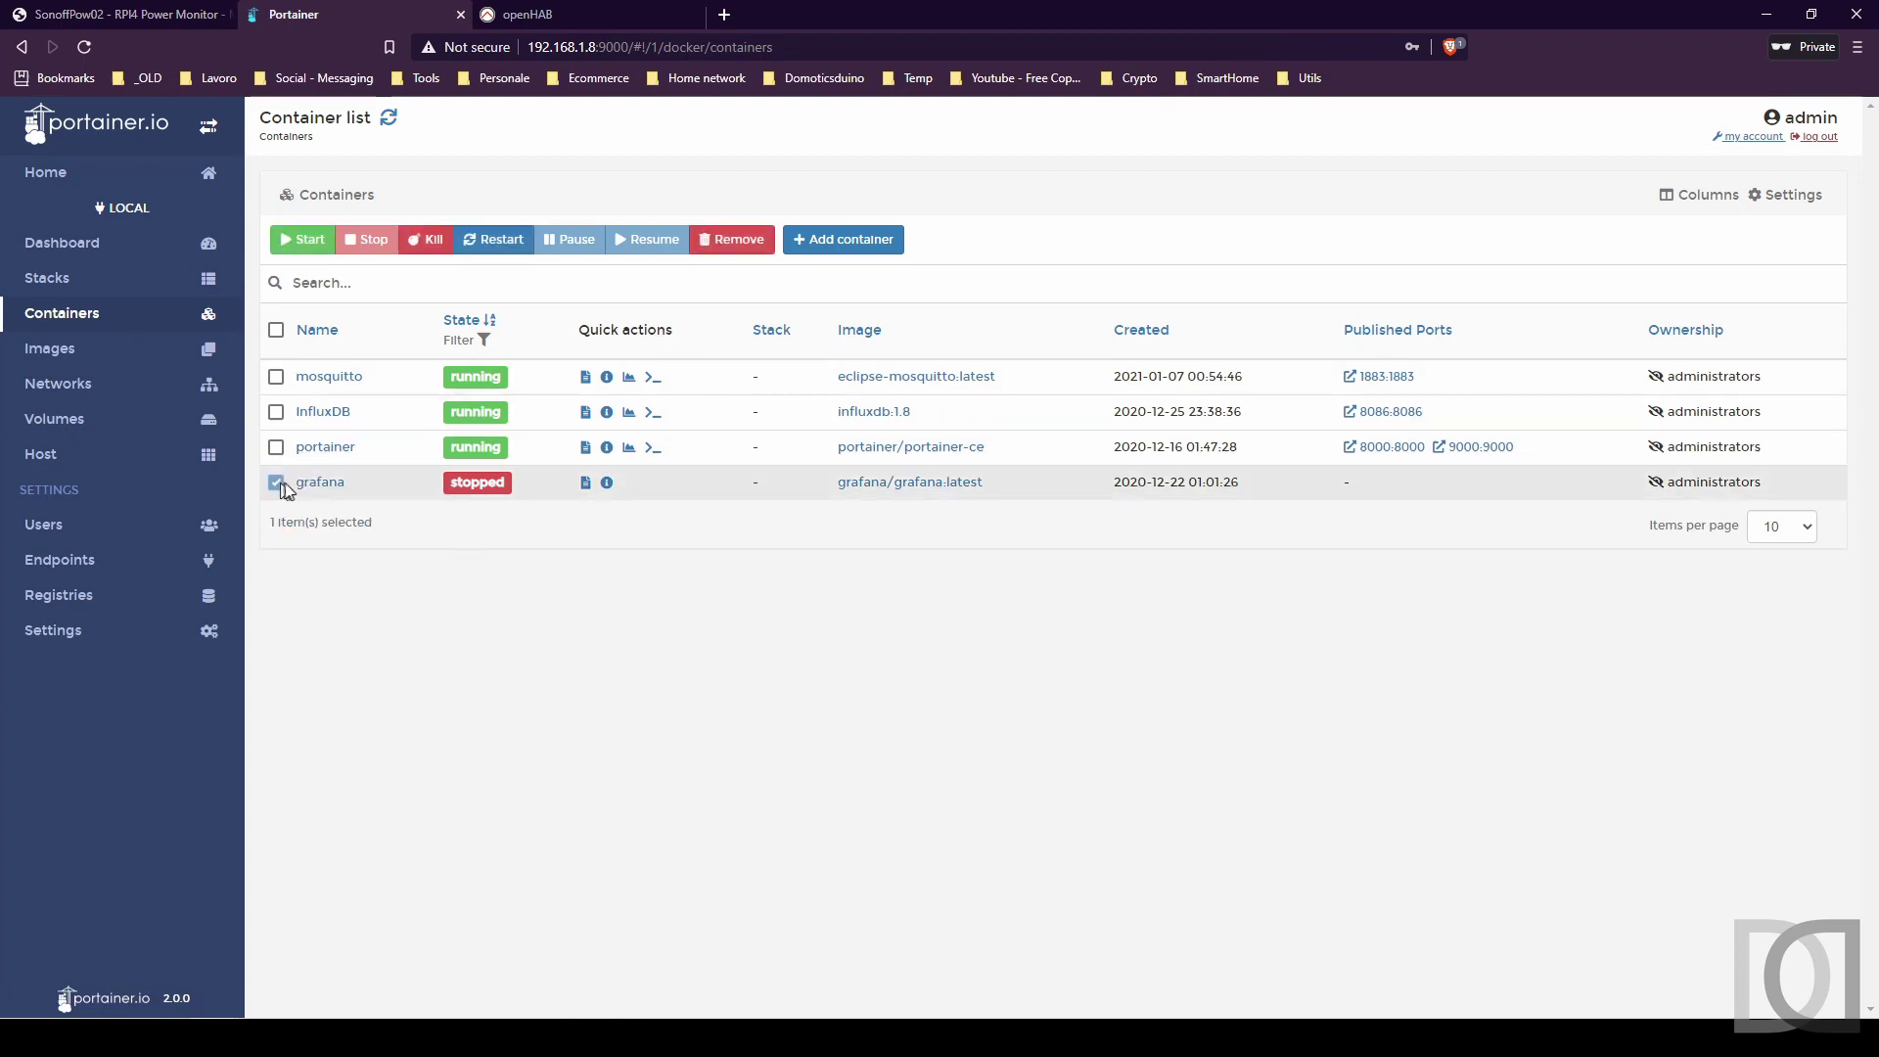
pyautogui.click(307, 243)
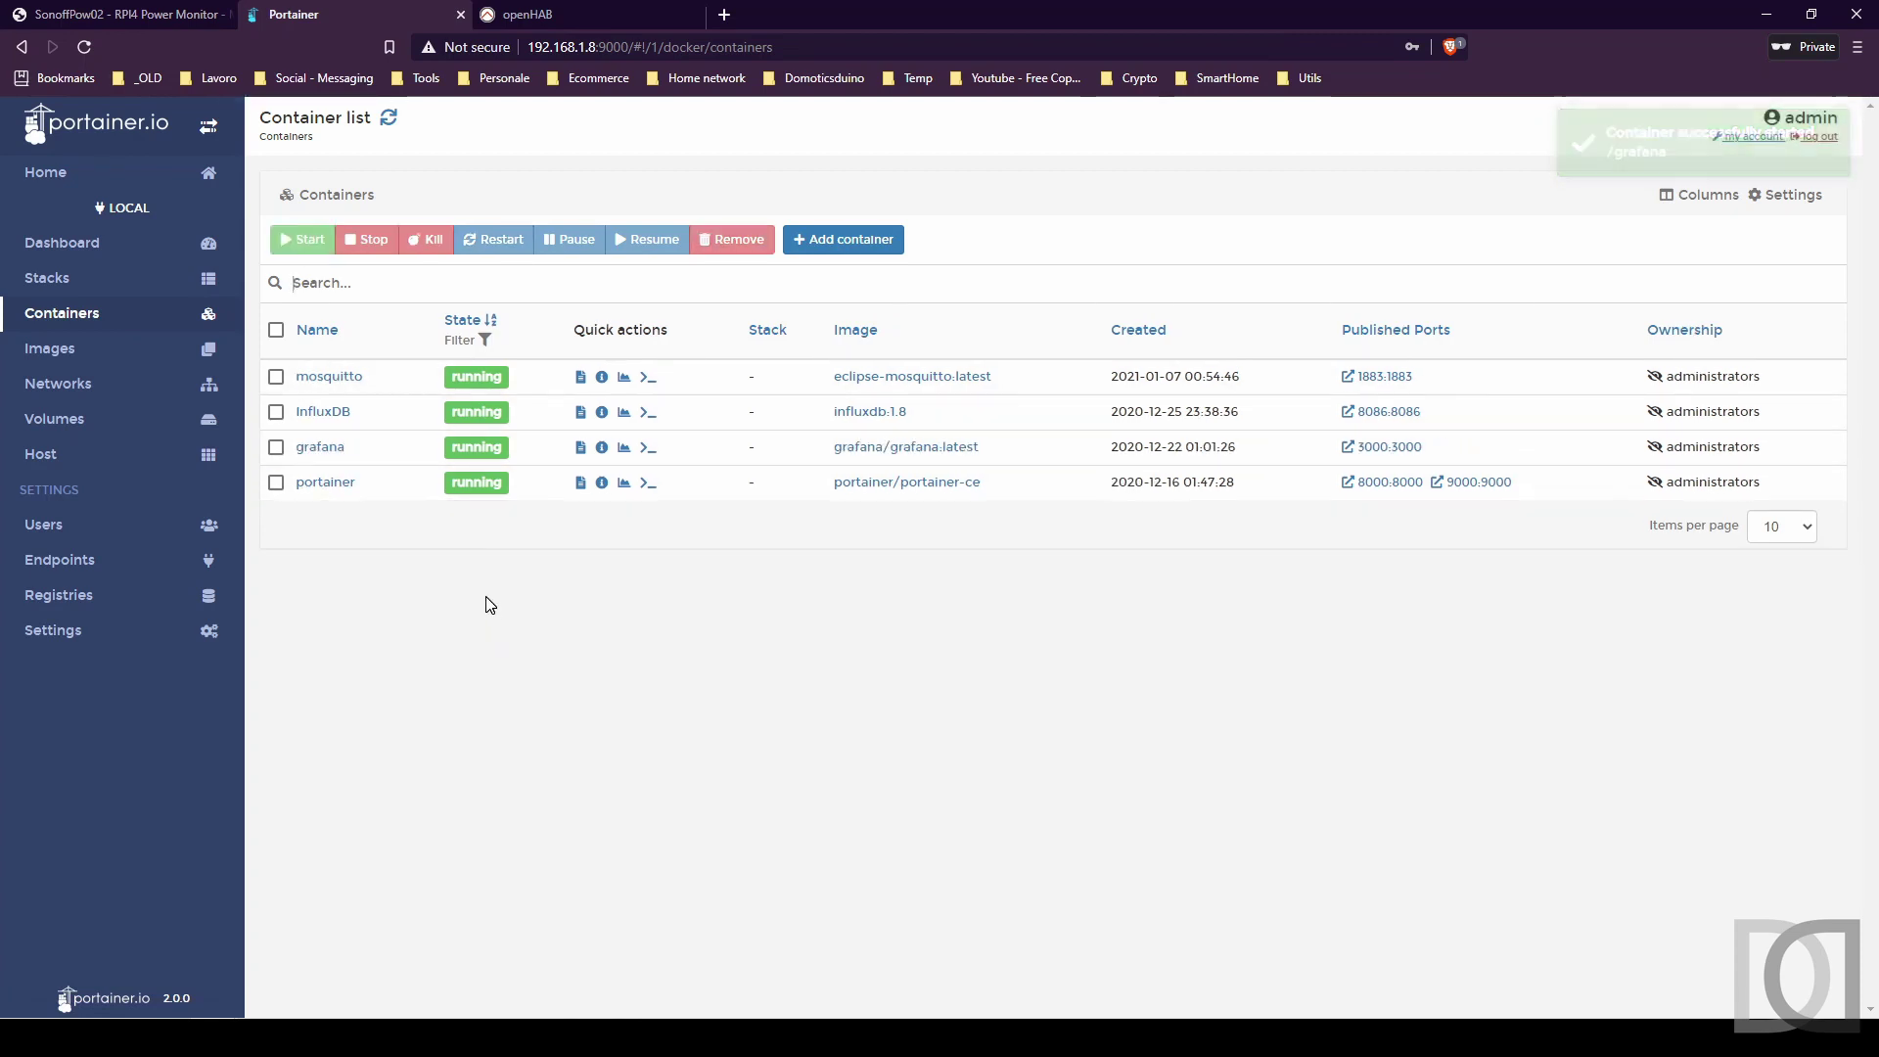
pyautogui.click(724, 13)
# Log in to Grafana at 192.168.1.8:3000 as admin and skip the password change.
pyautogui.hotkey('ctrl', 'v')
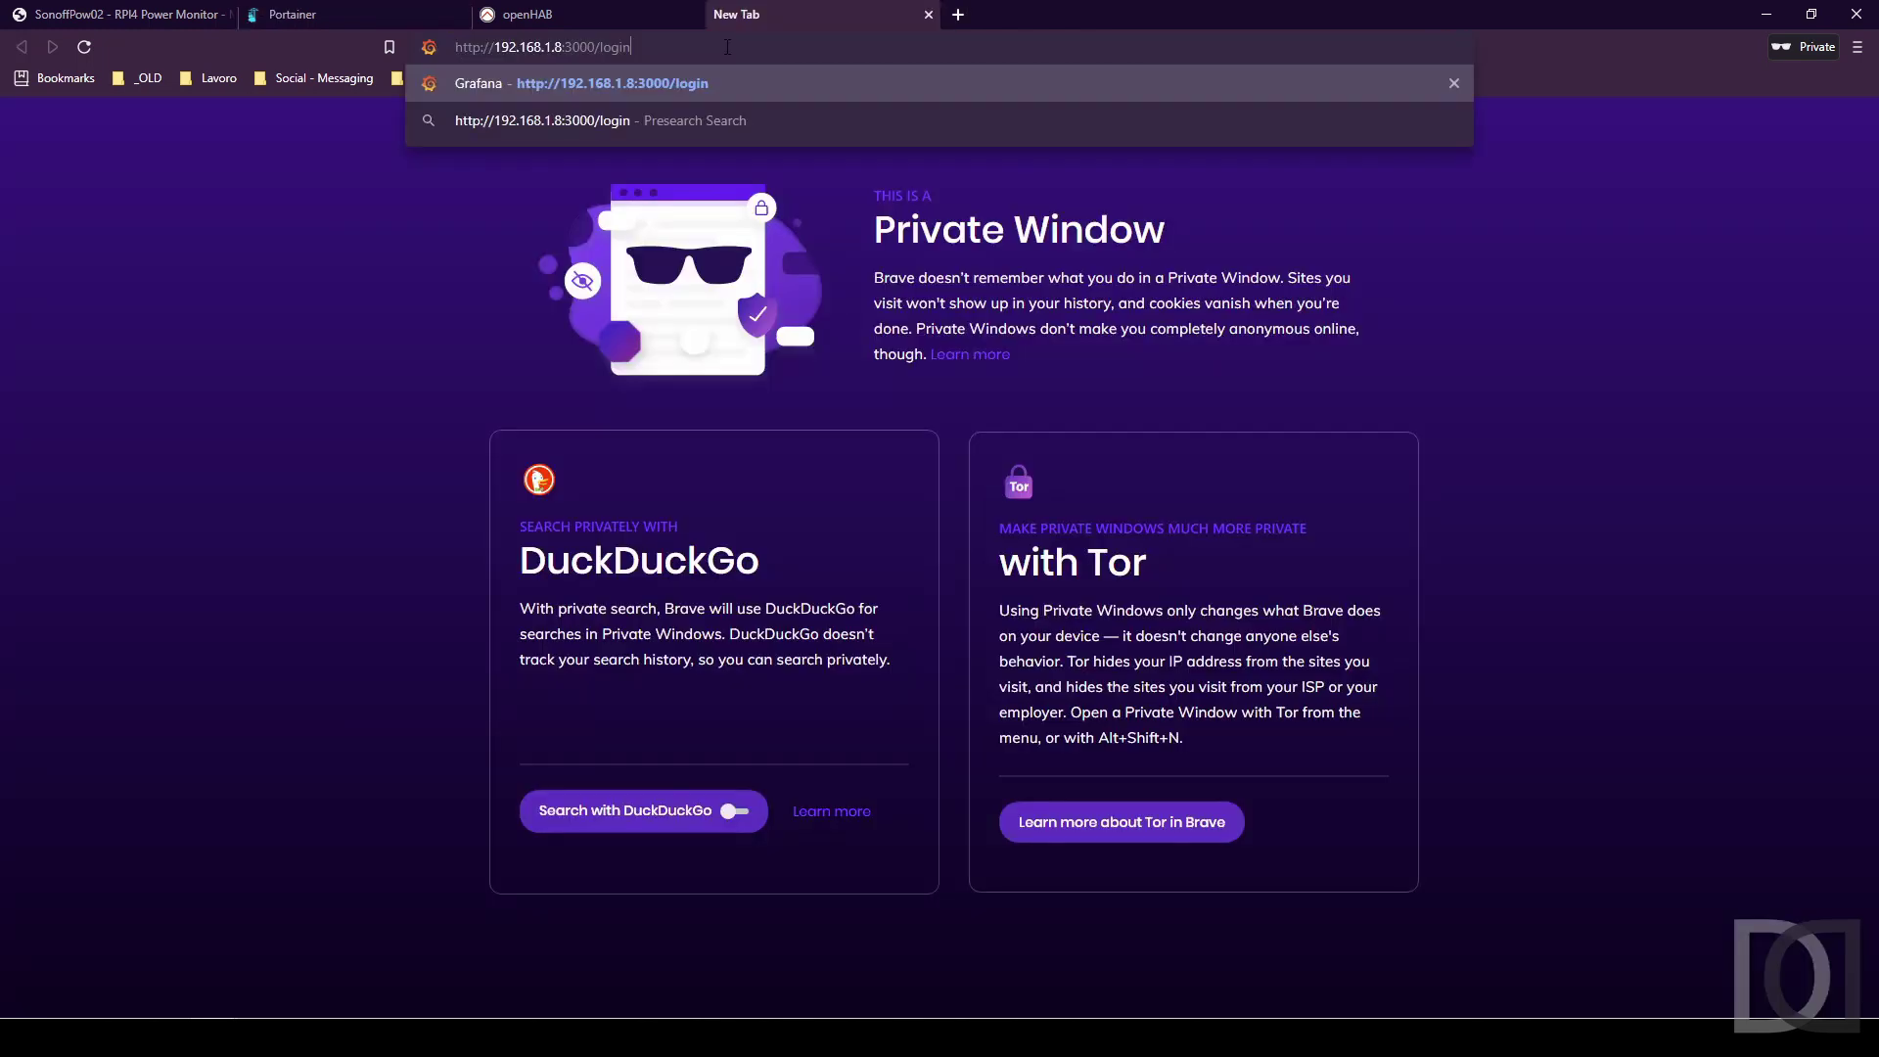
pyautogui.press('Return')
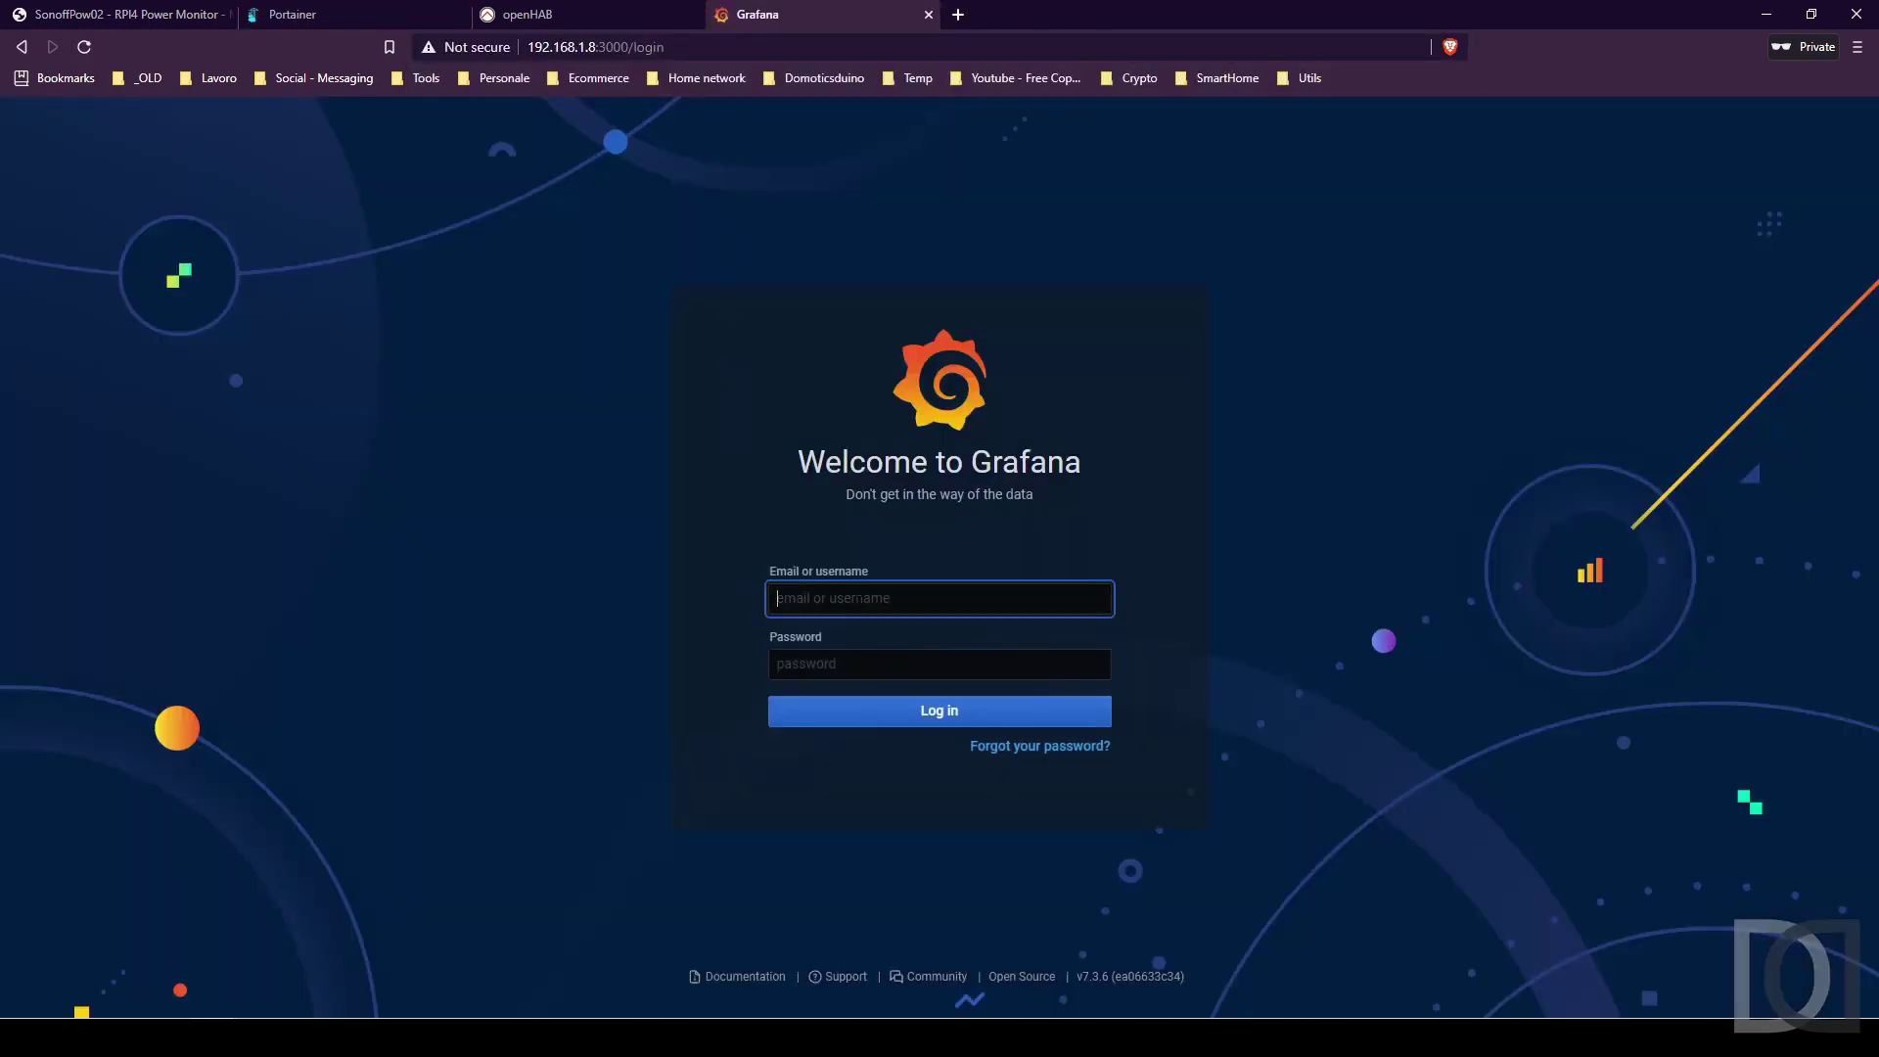
pyautogui.write('admin')
pyautogui.press('Tab')
pyautogui.write('admin')
pyautogui.press('Return')
pyautogui.click(788, 755)
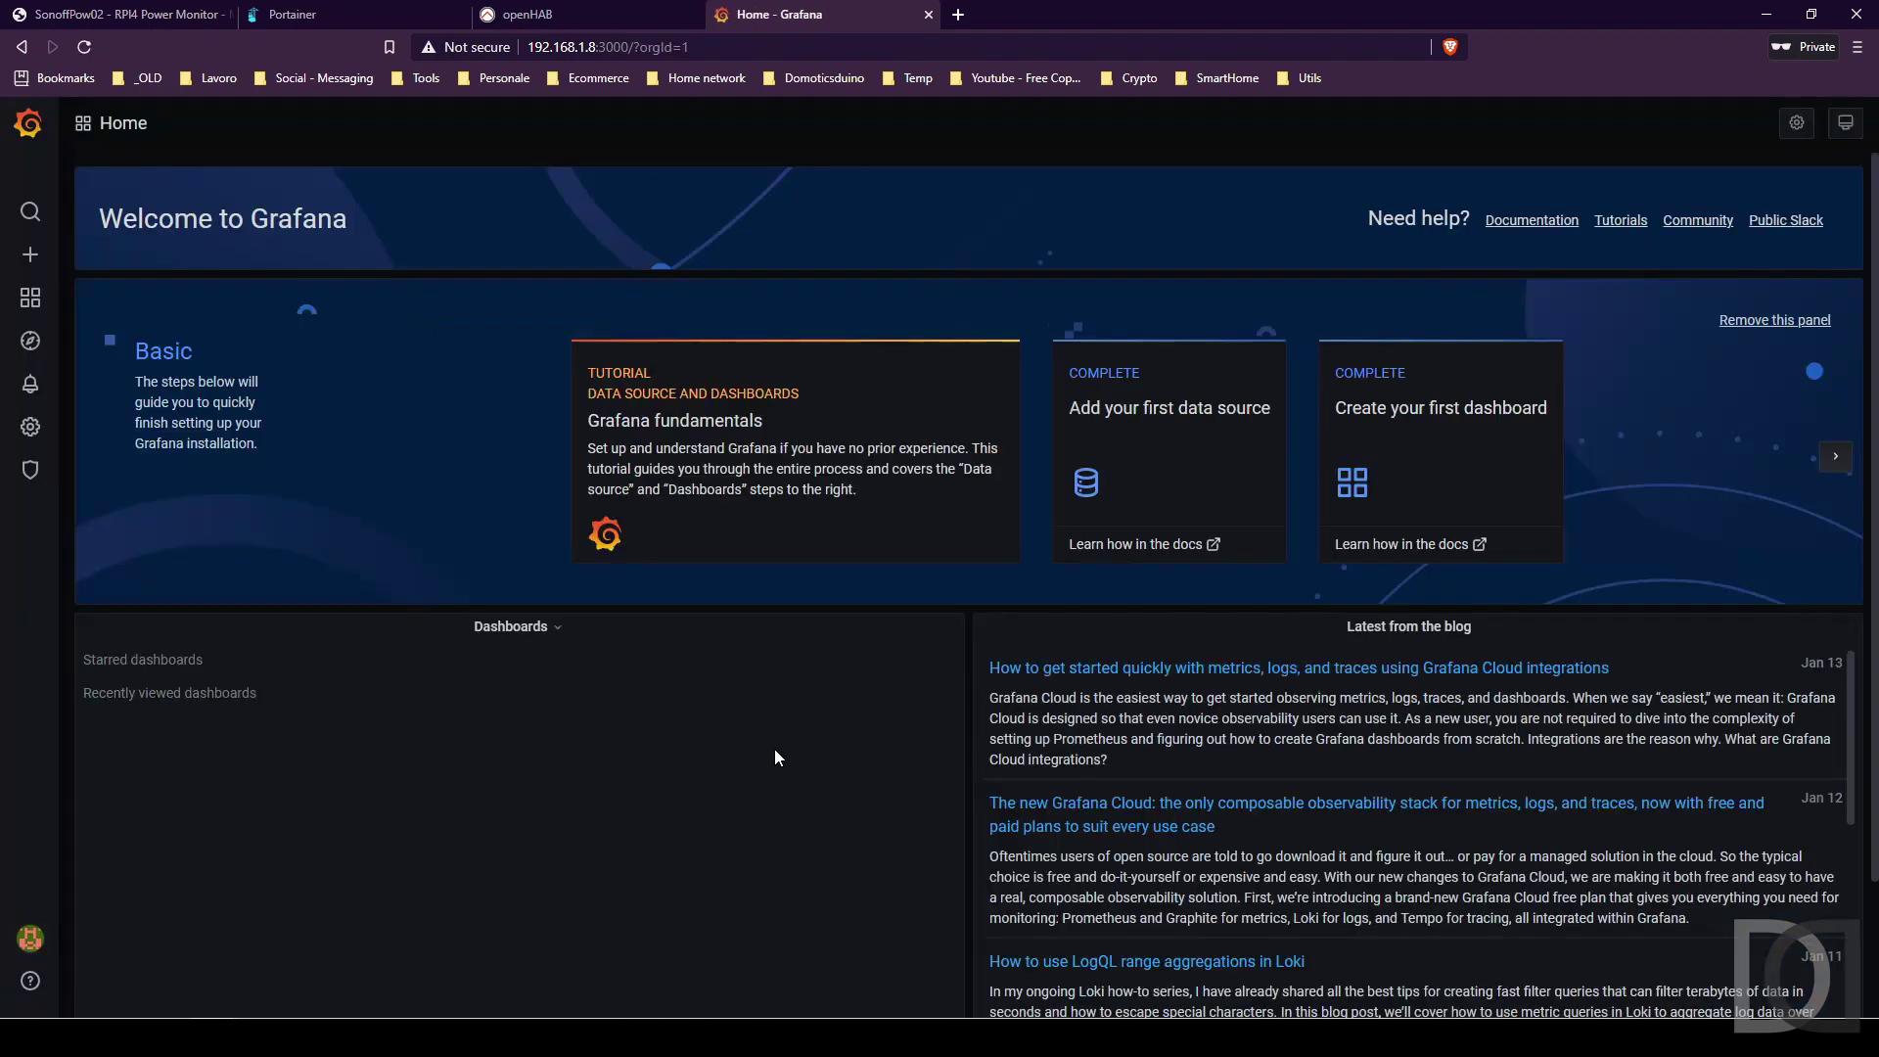
# Add a new InfluxDB data source named InfluxDB-TESTRPI4.
pyautogui.moveTo(35, 426)
pyautogui.click(108, 466)
pyautogui.click(1348, 304)
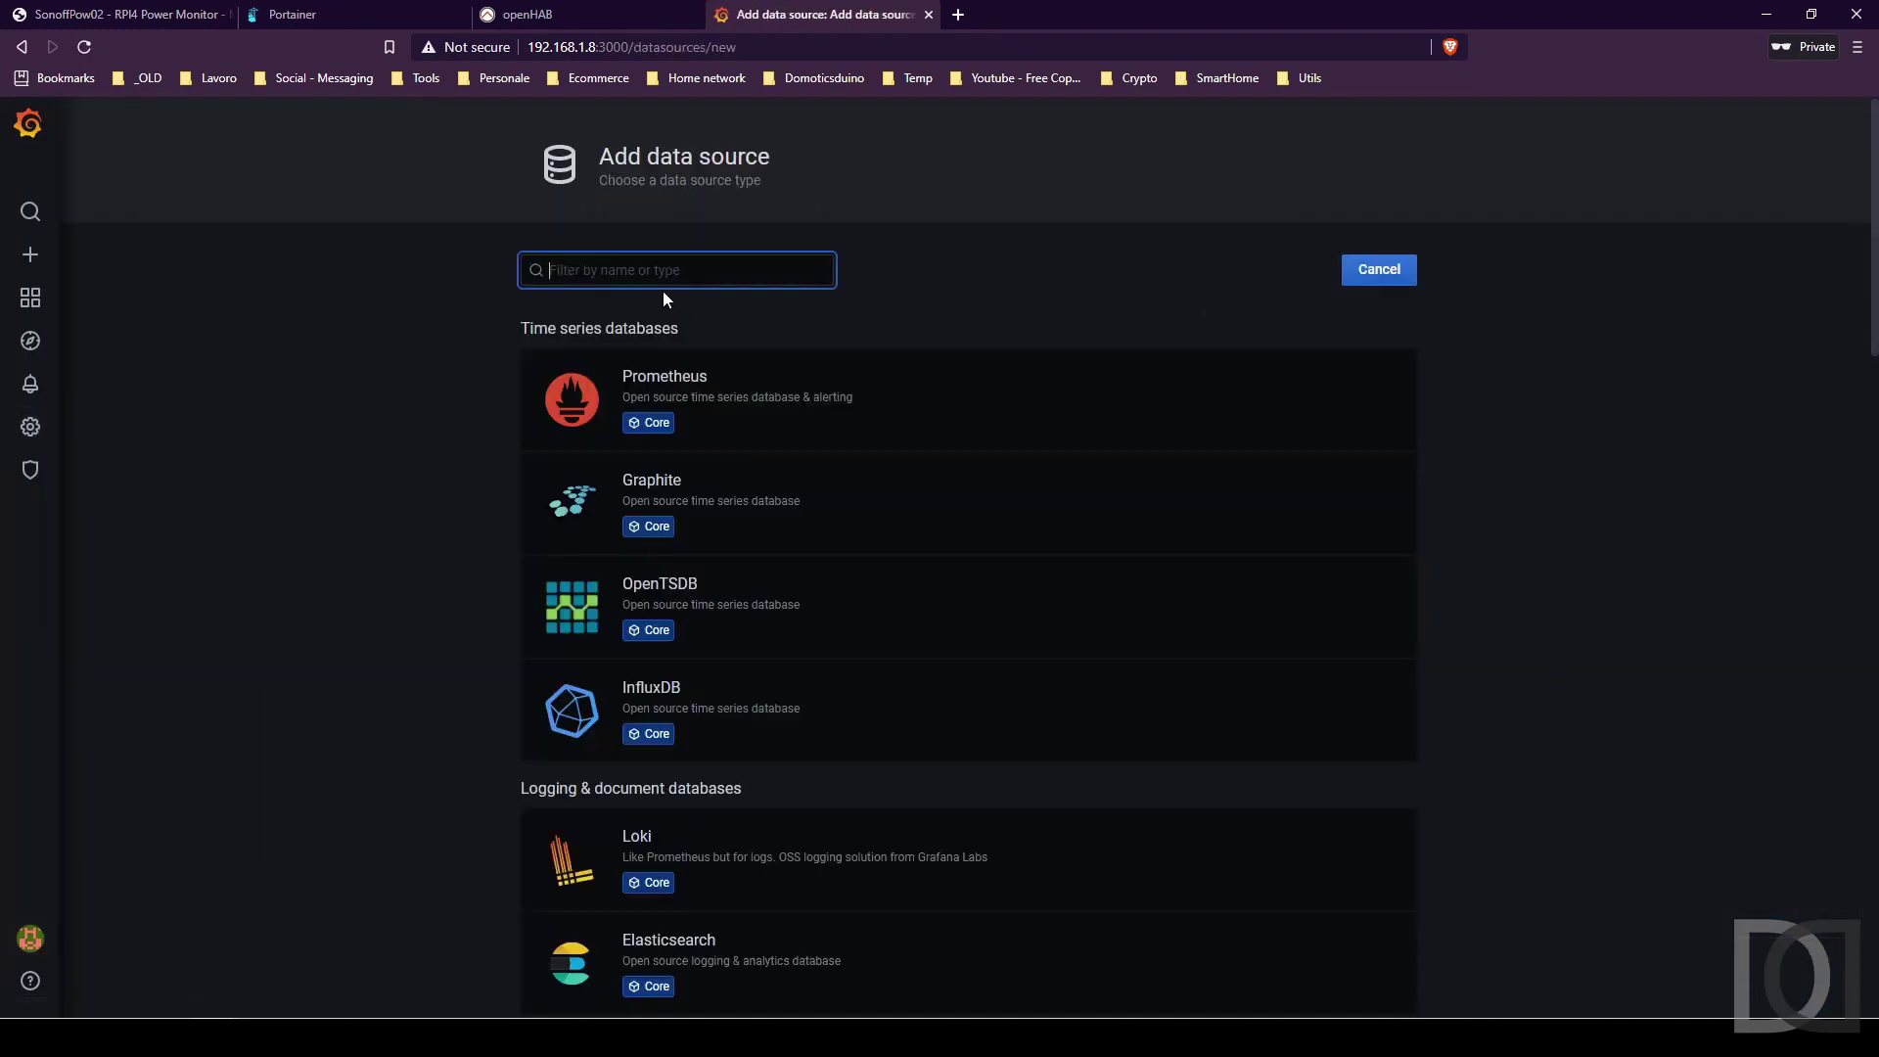
pyautogui.write('influ')
pyautogui.click(659, 347)
pyautogui.click(770, 309)
pyautogui.press('BackSpace')
pyautogui.write('TESTRPI4')
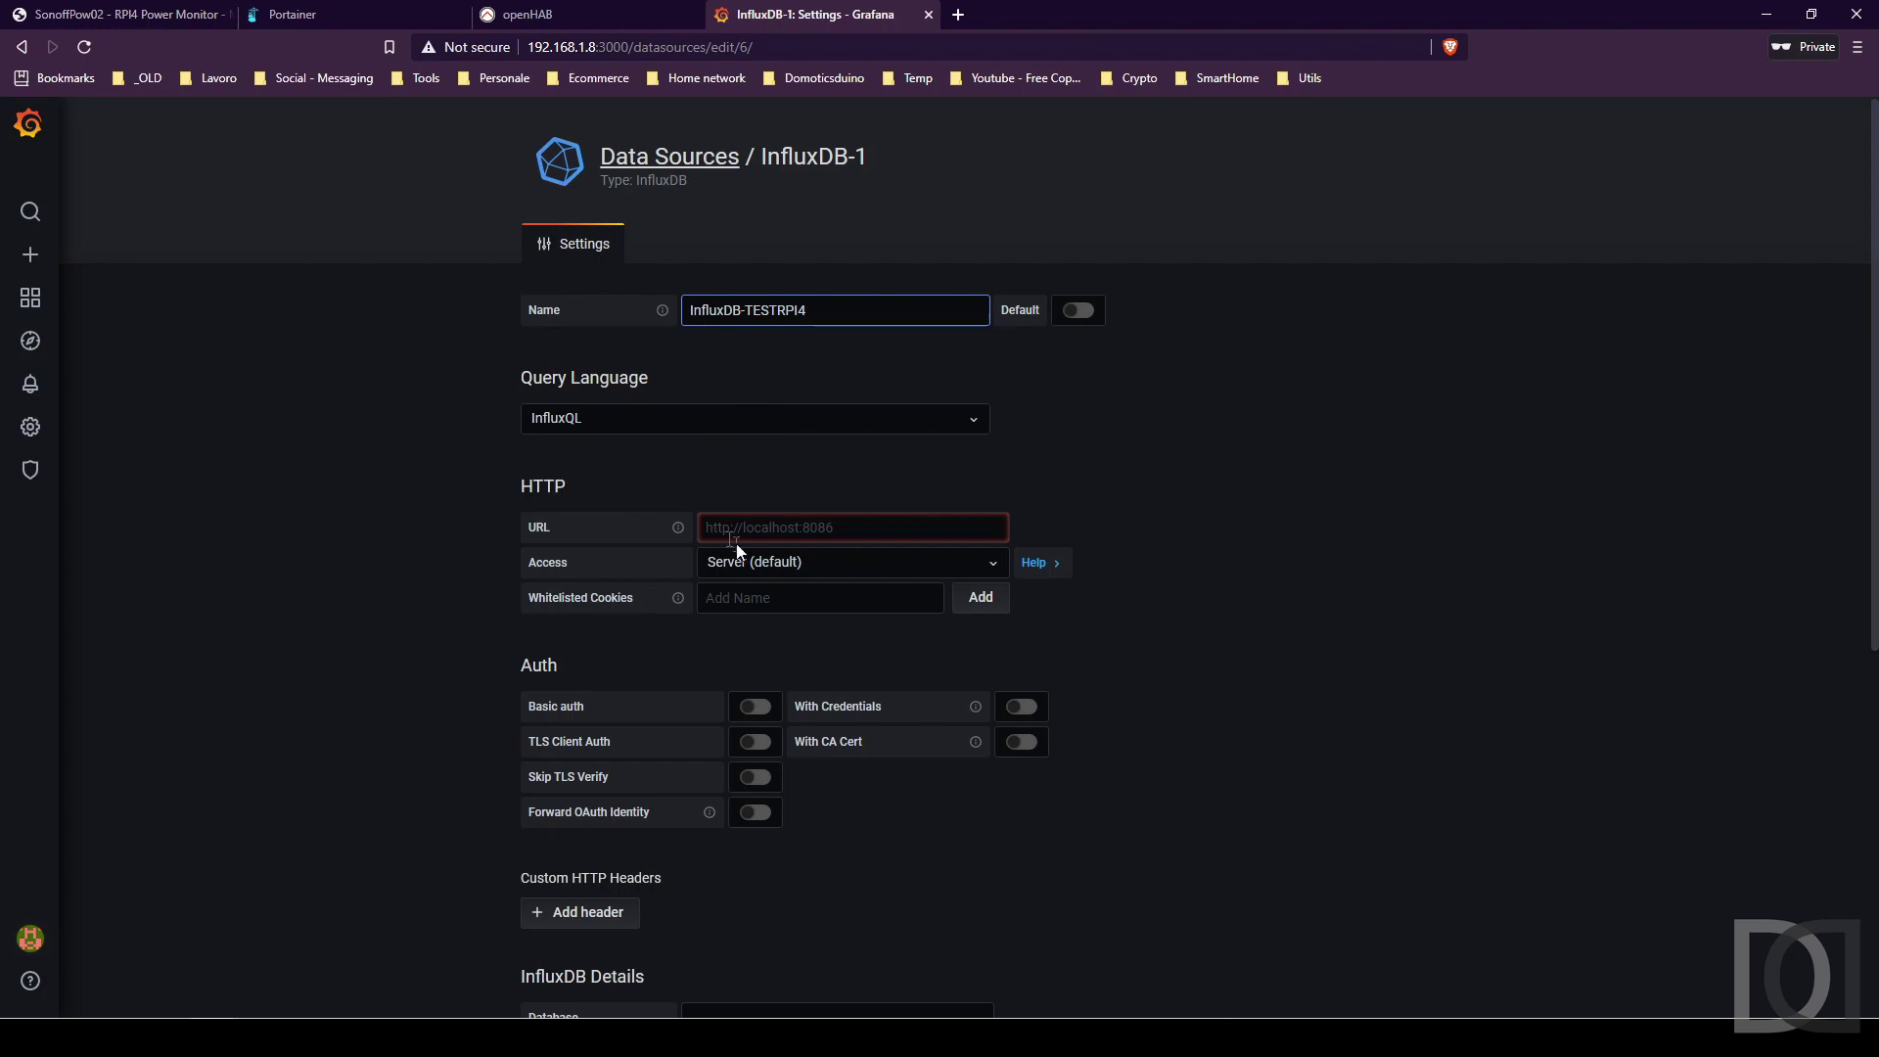
pyautogui.click(734, 533)
pyautogui.write('http://192.168.1.8:8086')
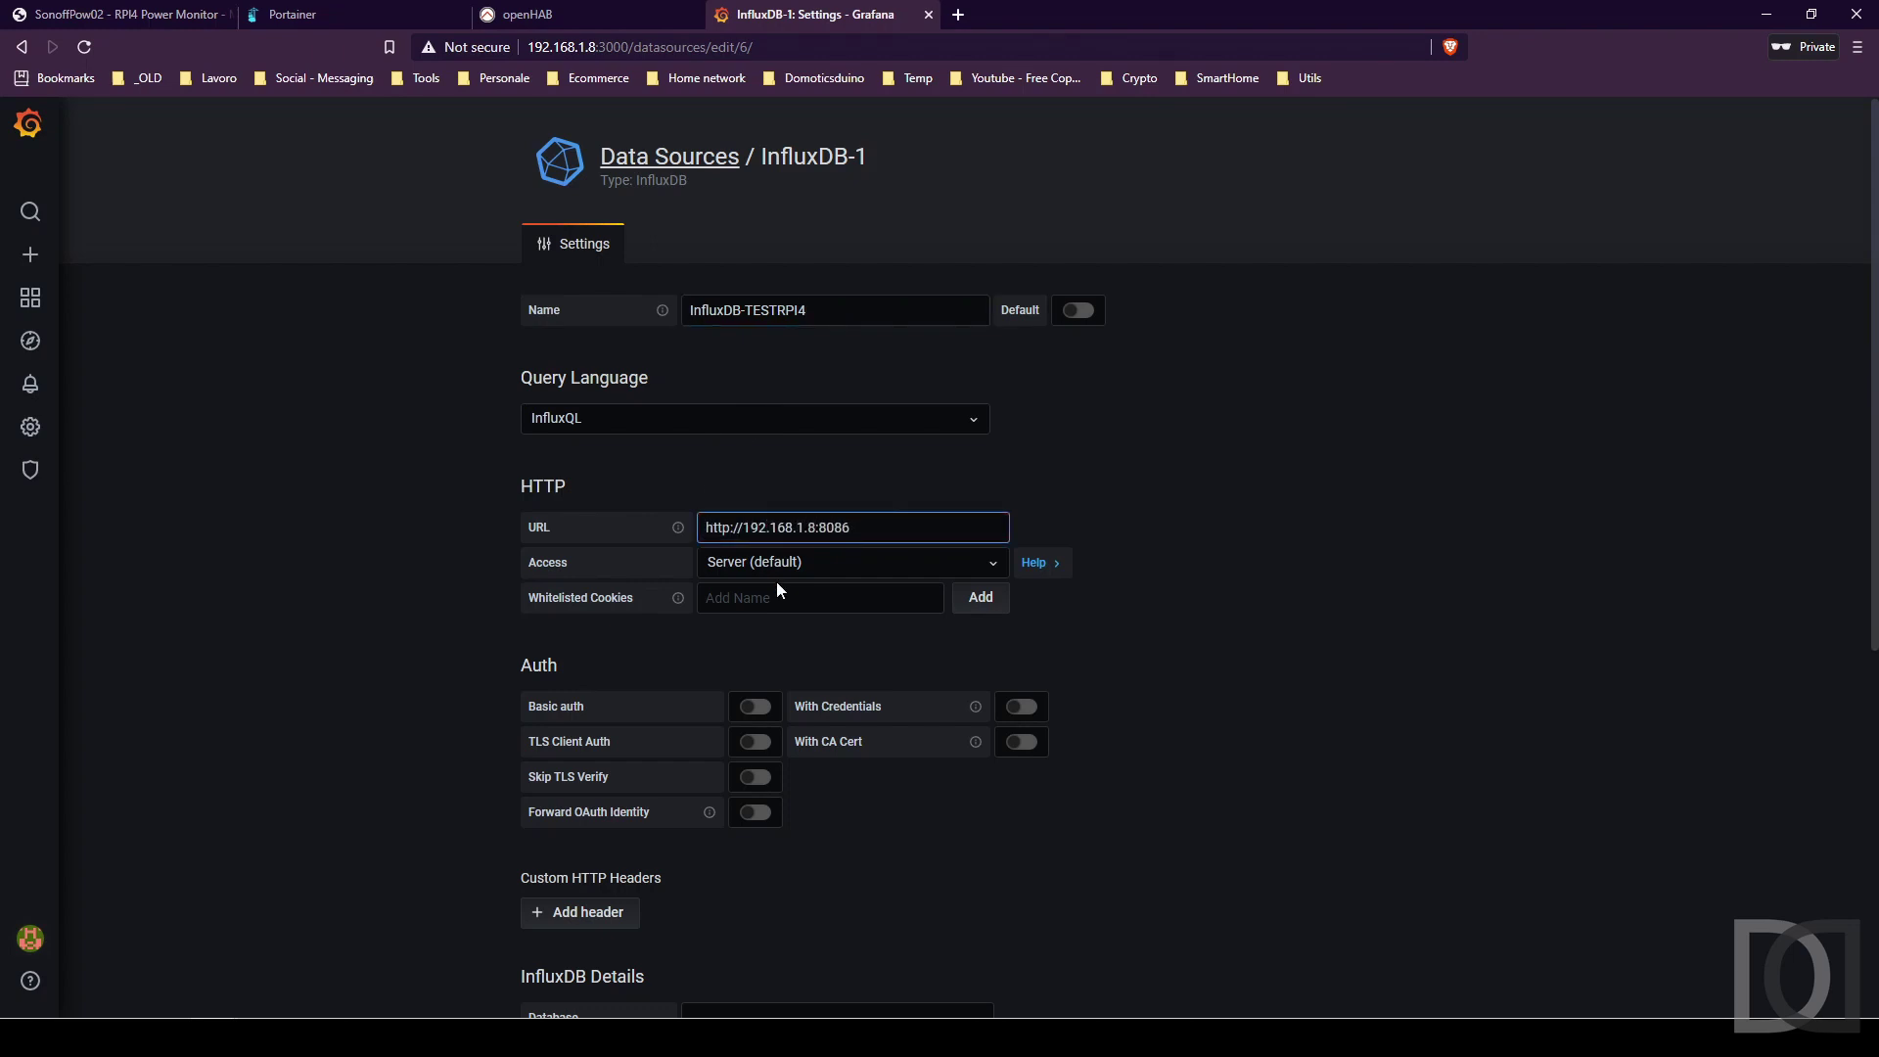
pyautogui.scroll(-6, 780, 589)
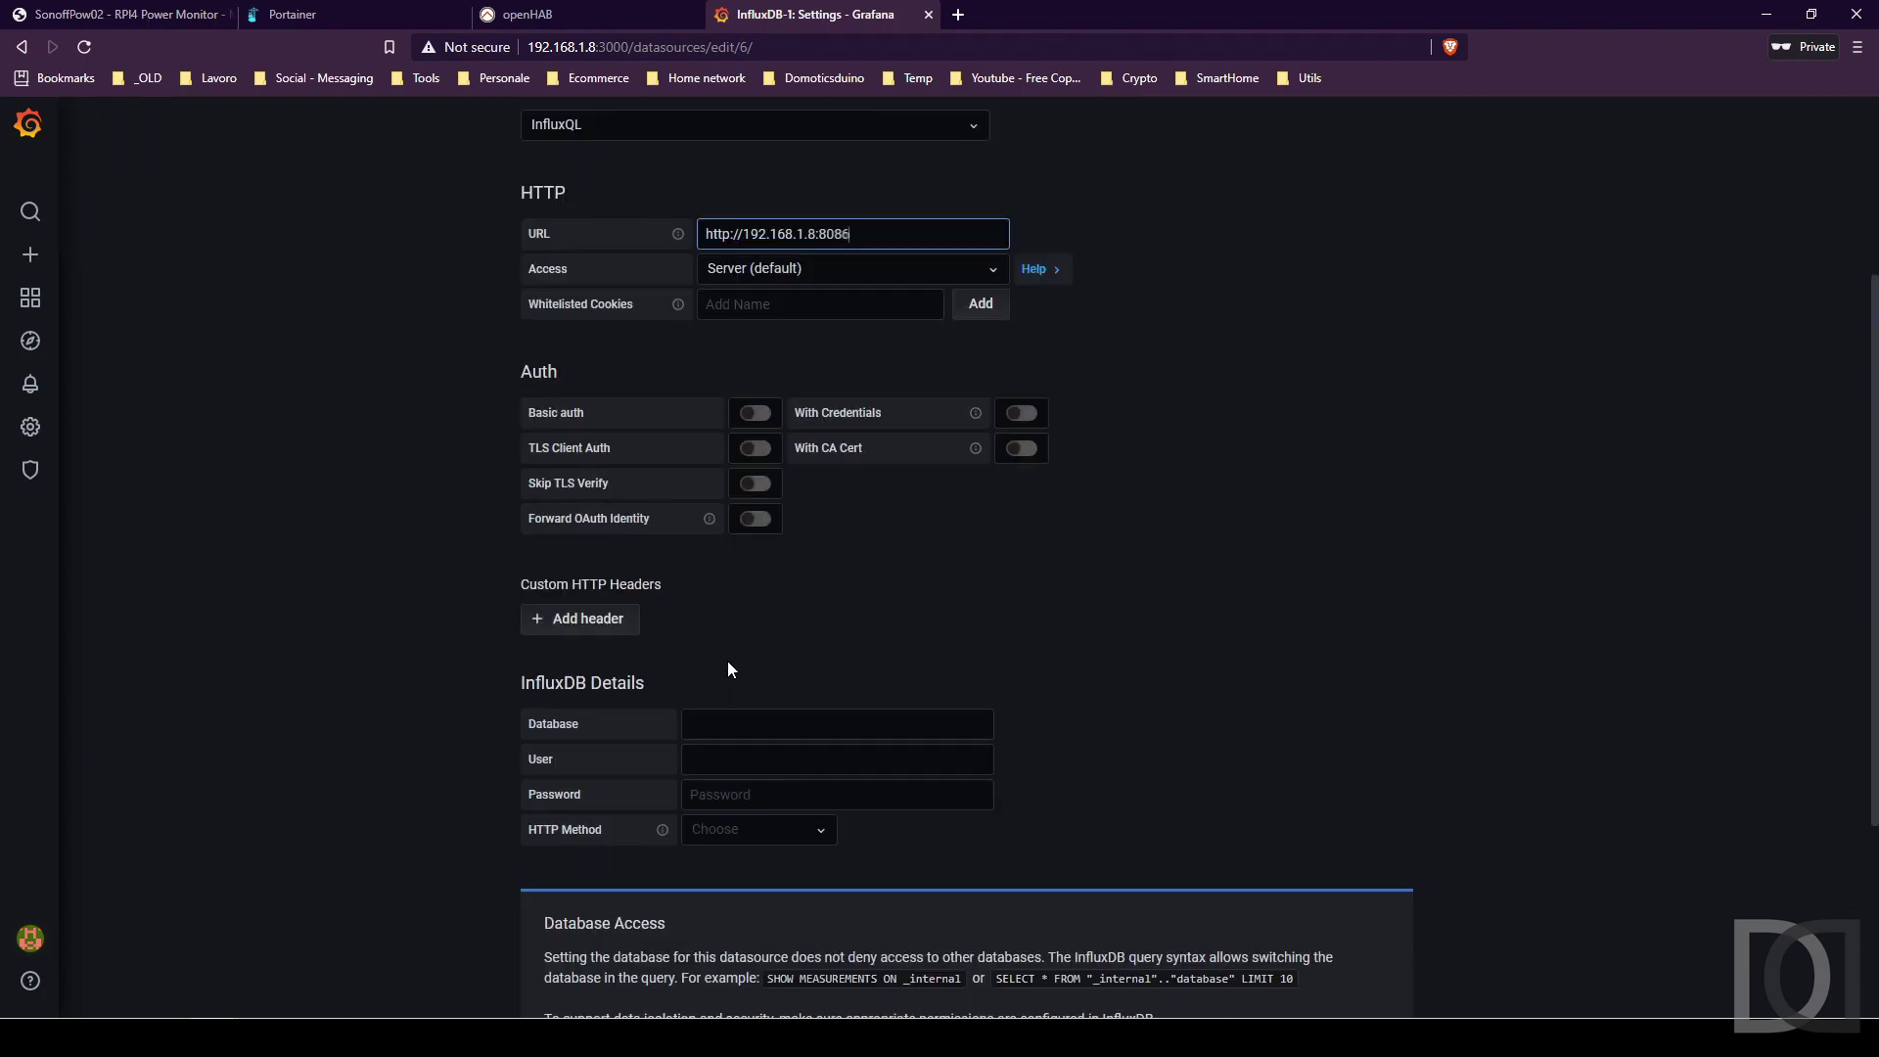
pyautogui.click(729, 431)
pyautogui.write('test')
pyautogui.press('Tab')
pyautogui.write('admin')
pyautogui.press('Tab')
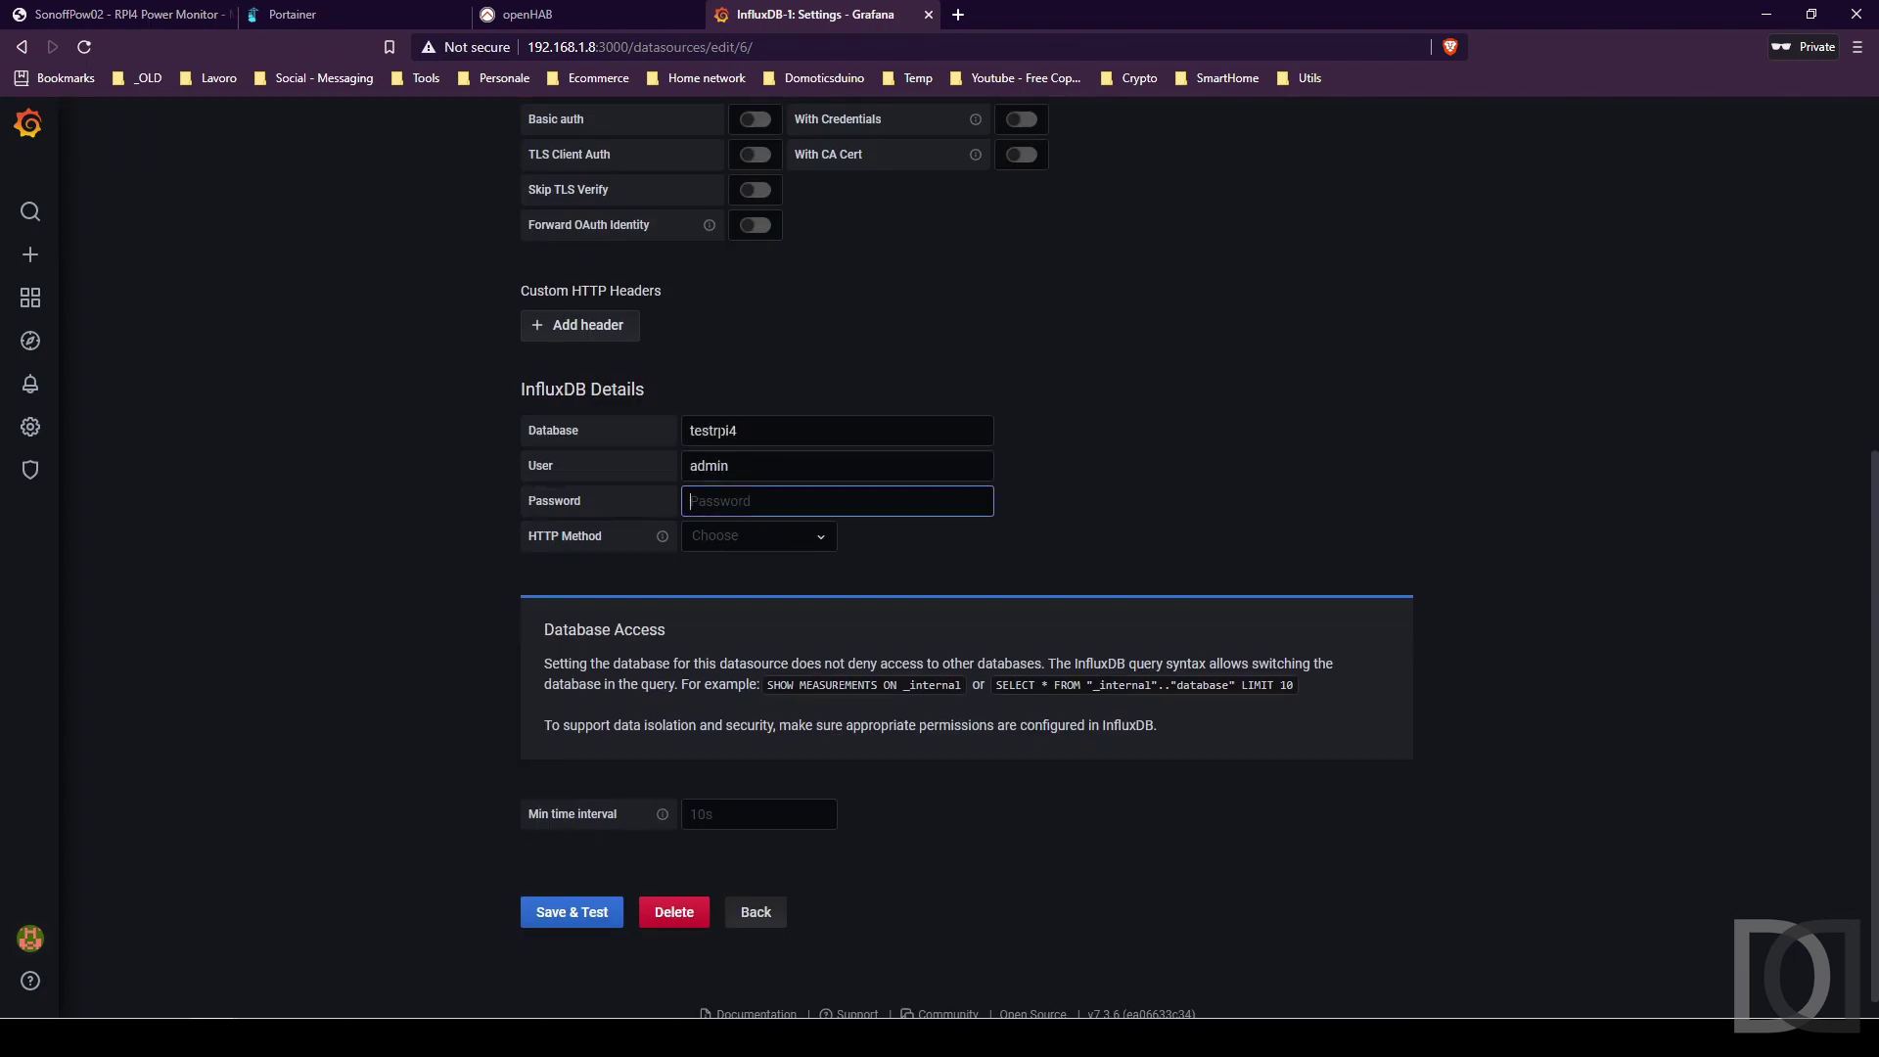
pyautogui.press('Tab')
pyautogui.click(783, 536)
pyautogui.click(759, 596)
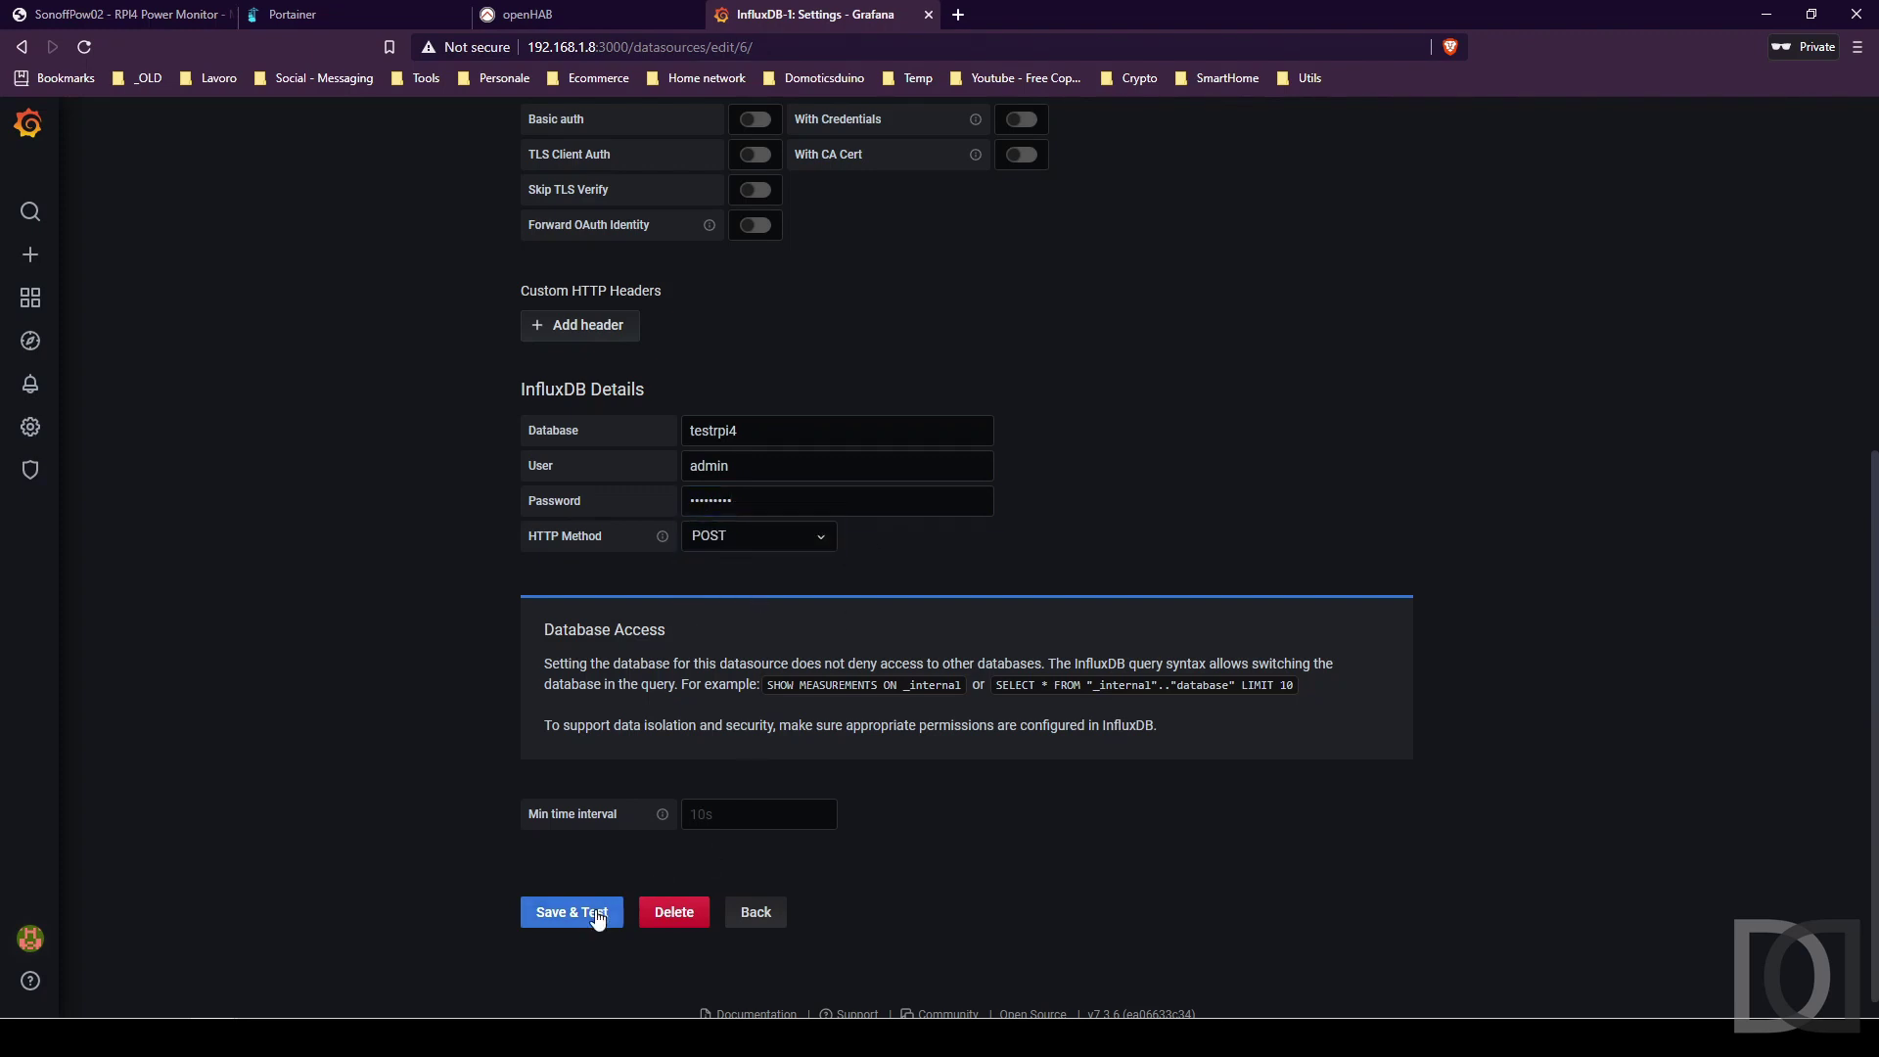
pyautogui.click(599, 913)
pyautogui.click(753, 1000)
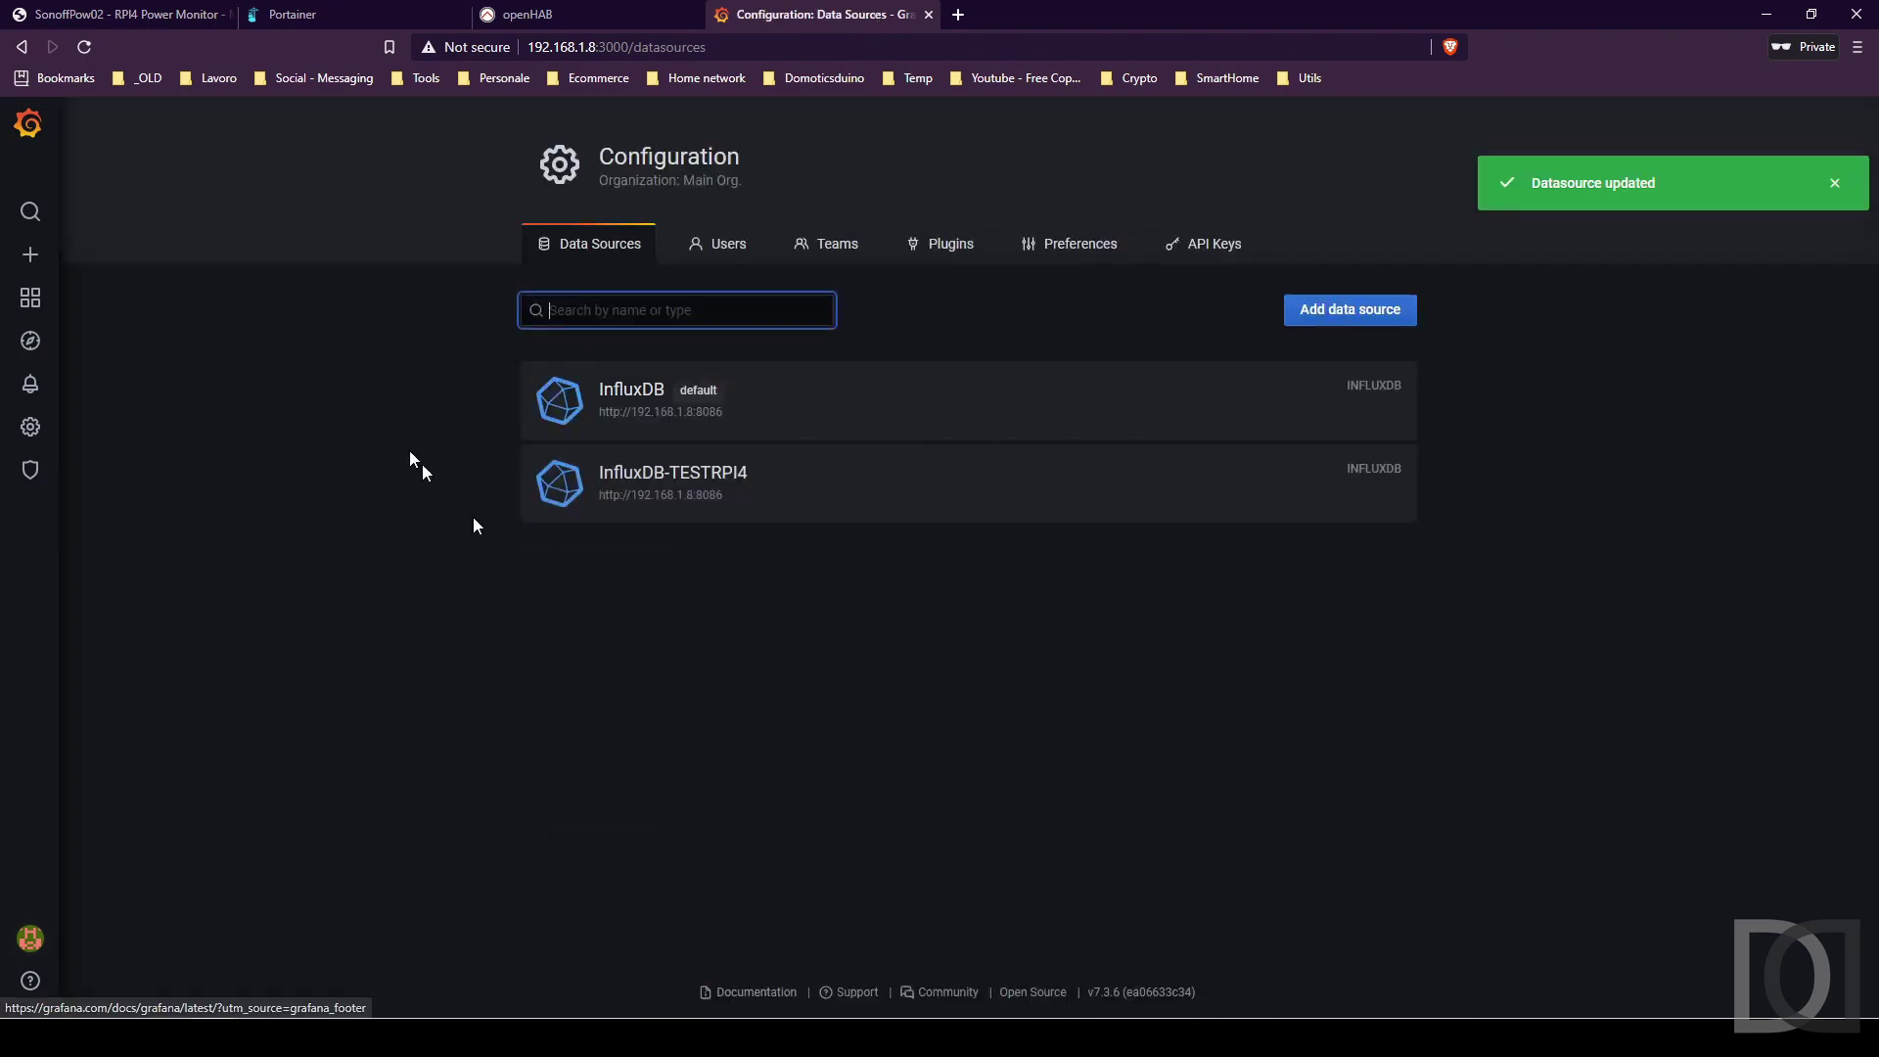
# Create a dashboard panel graphing Basement_RPI4PowerMonitorChannel from InfluxDB-TESTRPI4 without time grouping.
pyautogui.moveTo(75, 271)
pyautogui.click(126, 294)
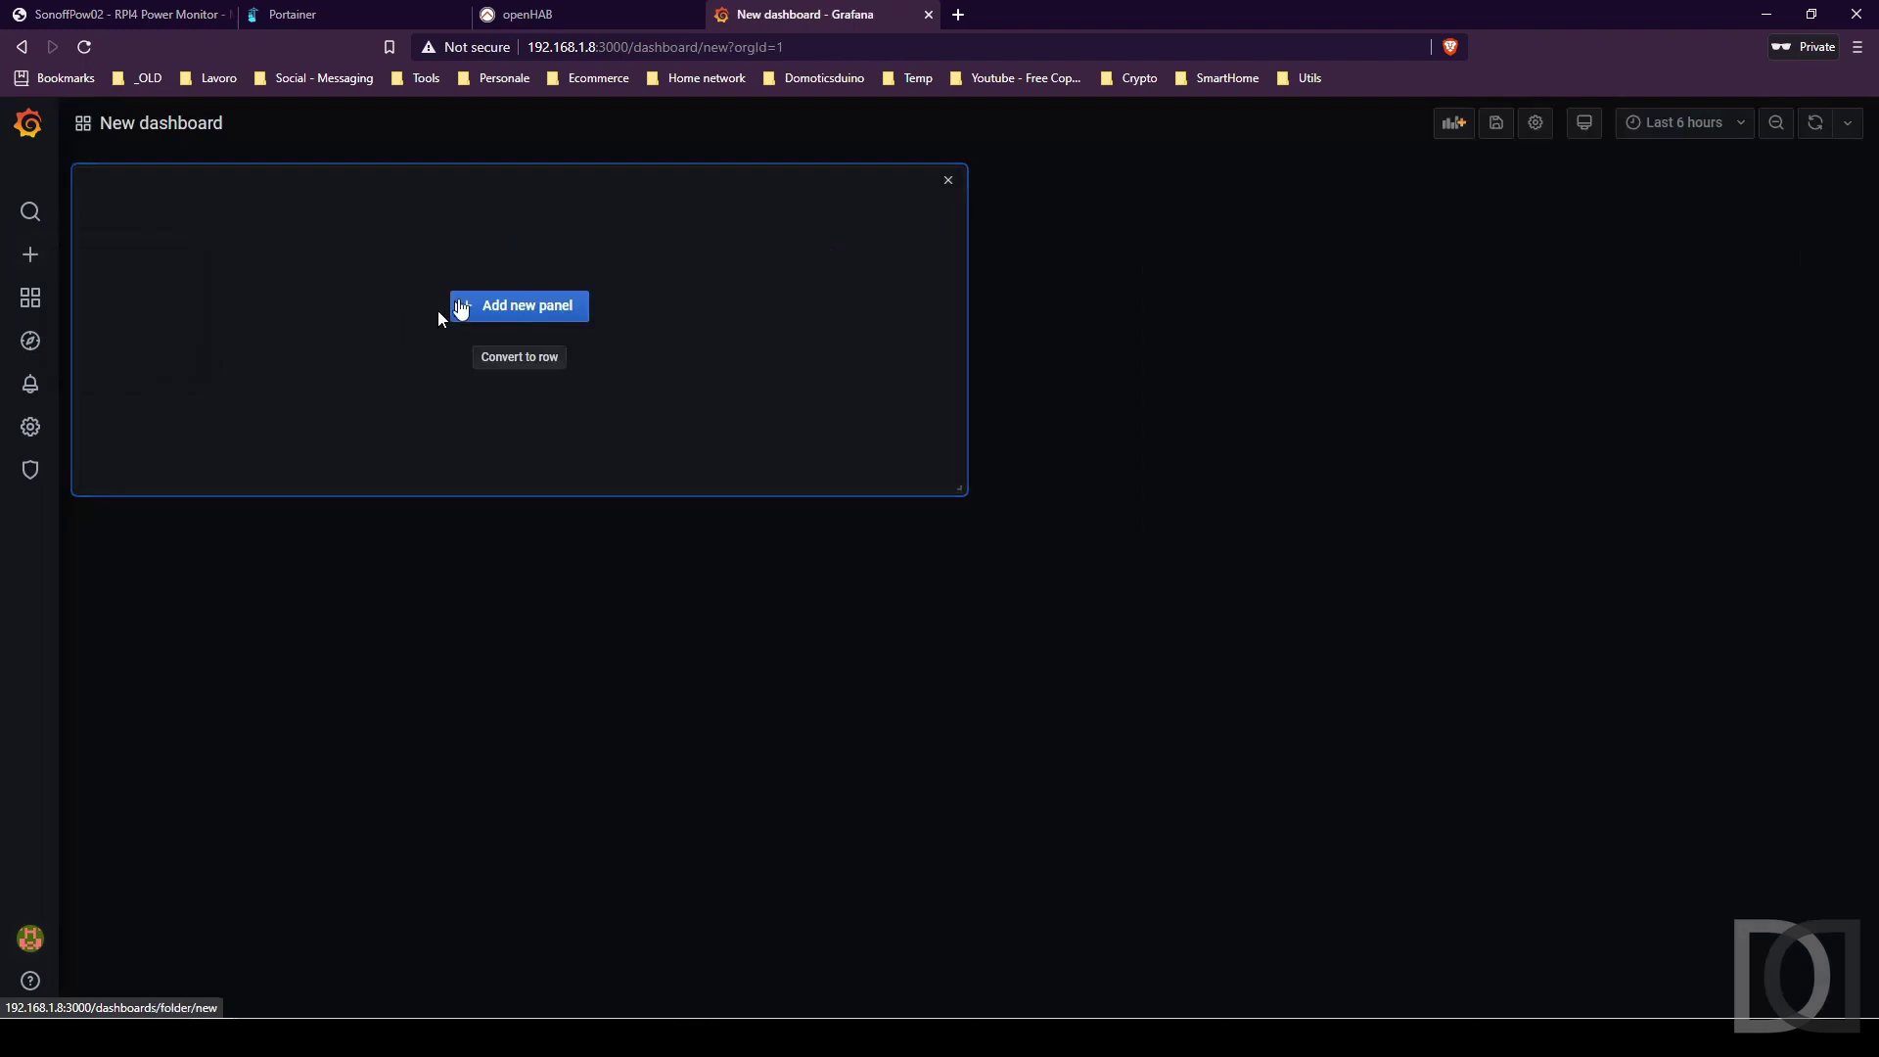
pyautogui.click(525, 306)
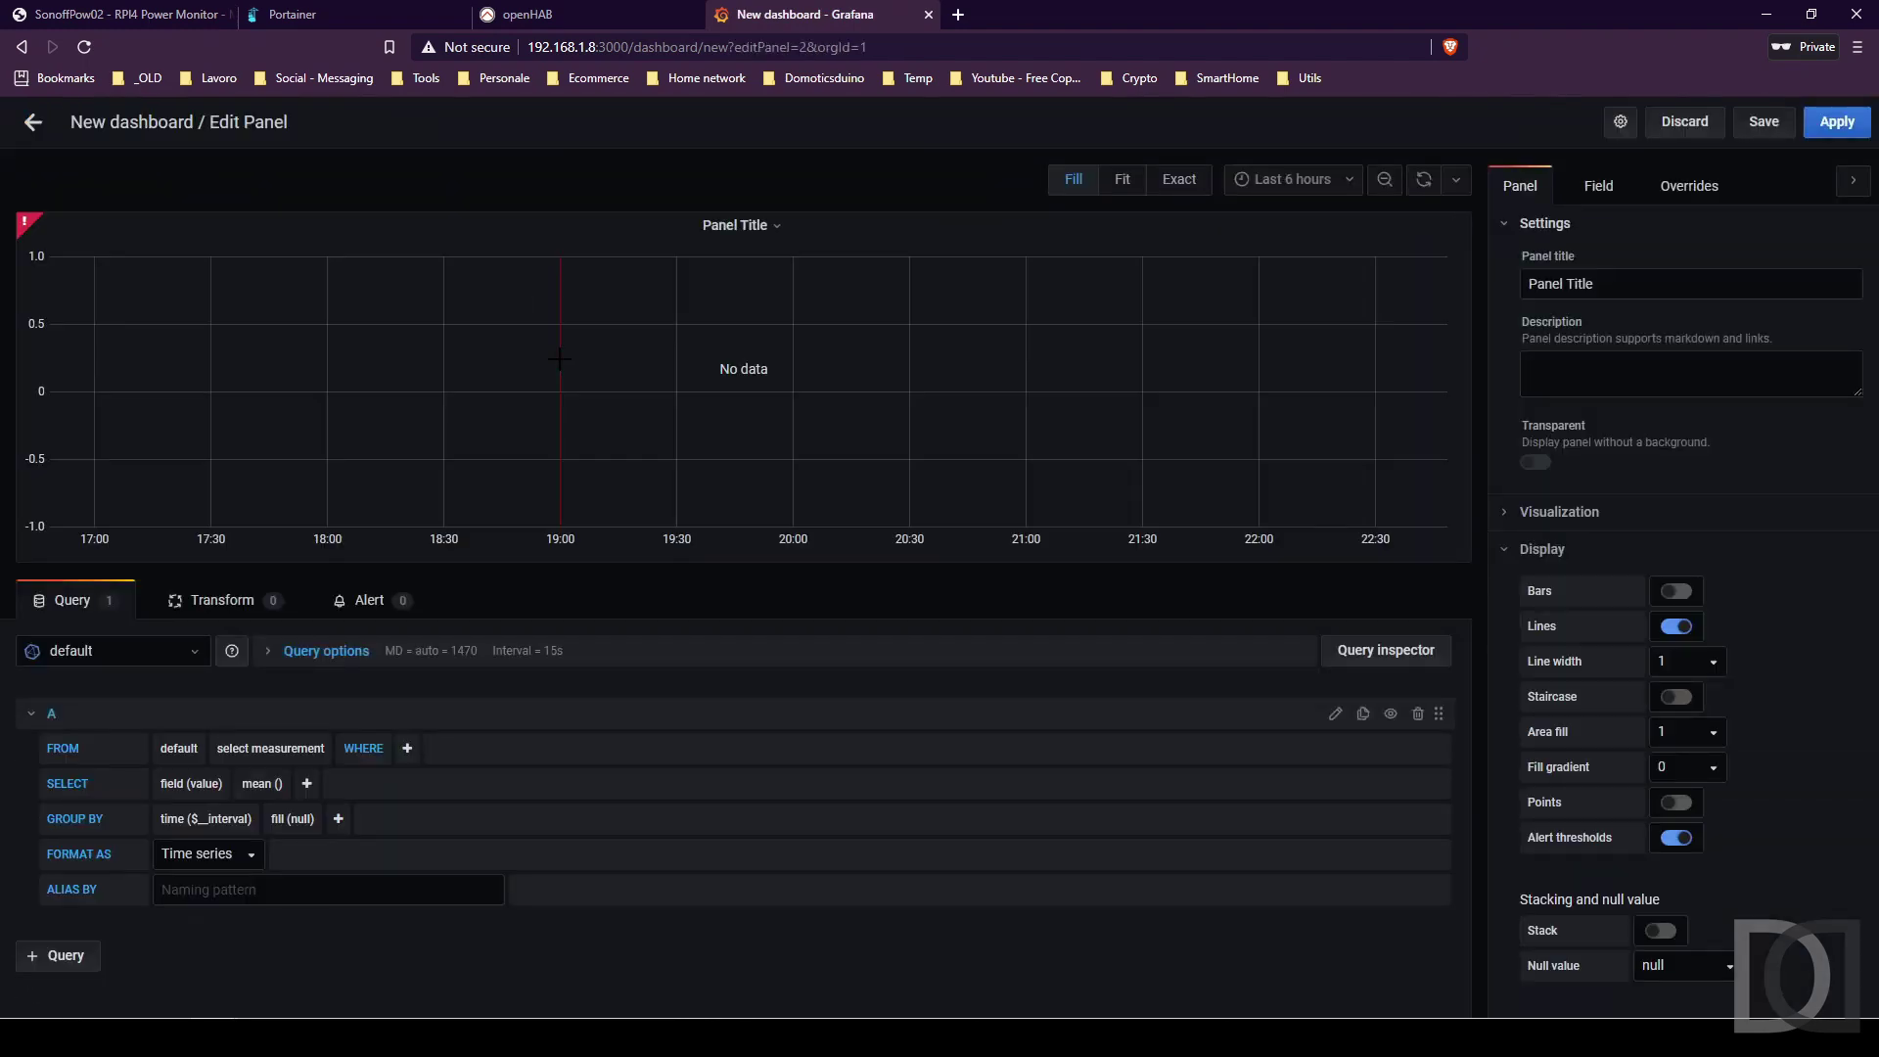
pyautogui.click(200, 653)
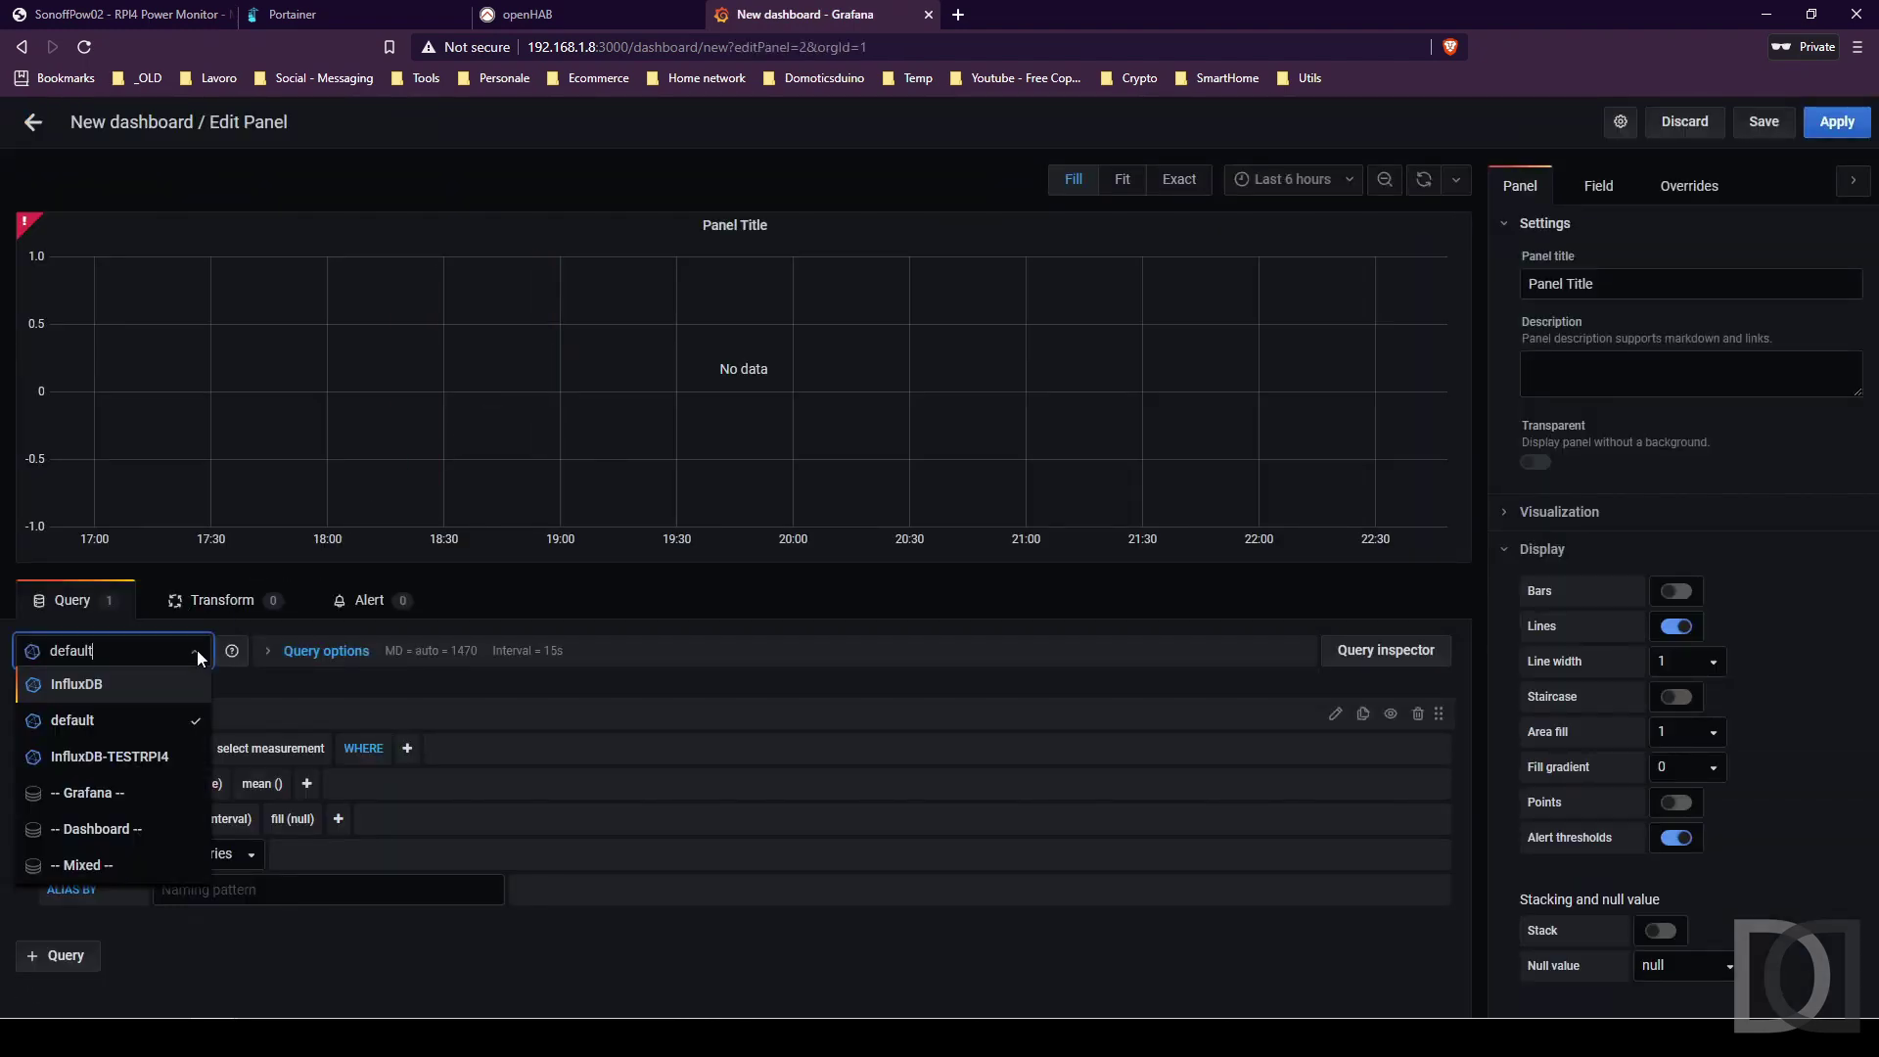
pyautogui.click(126, 756)
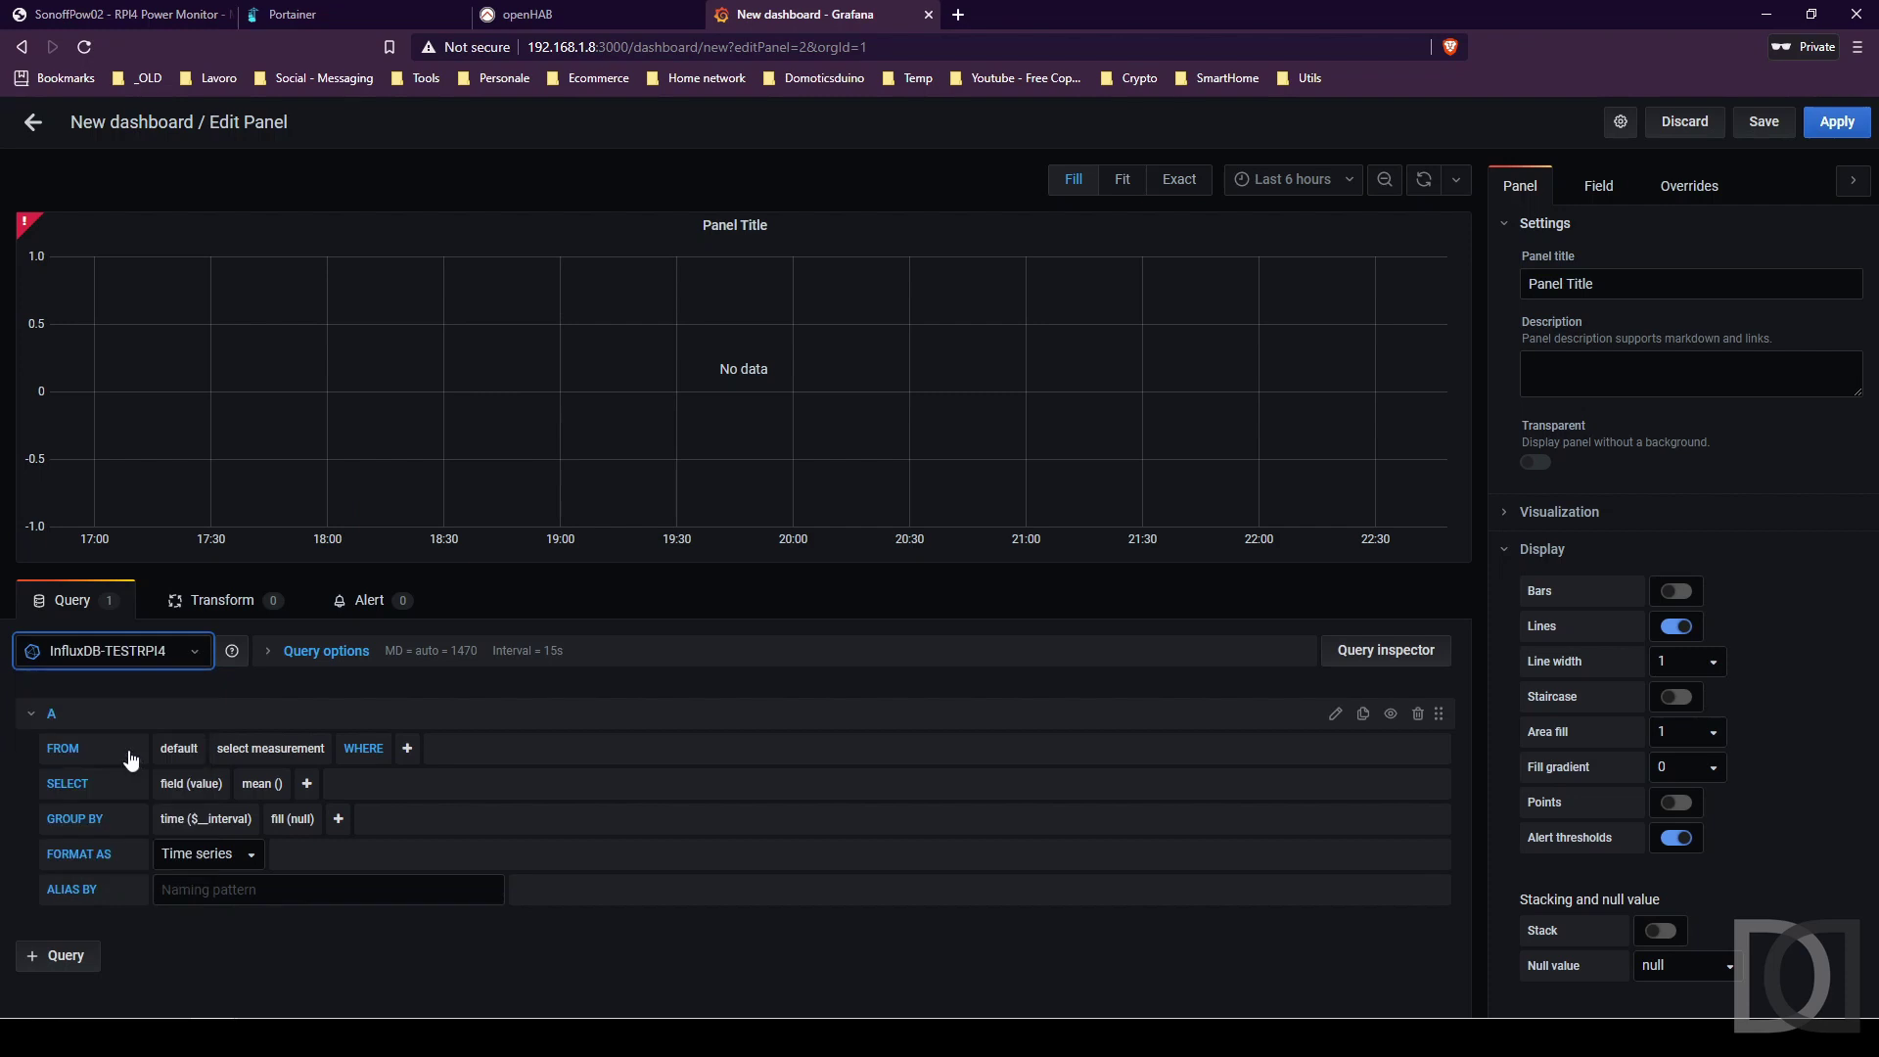
pyautogui.click(271, 748)
pyautogui.click(270, 780)
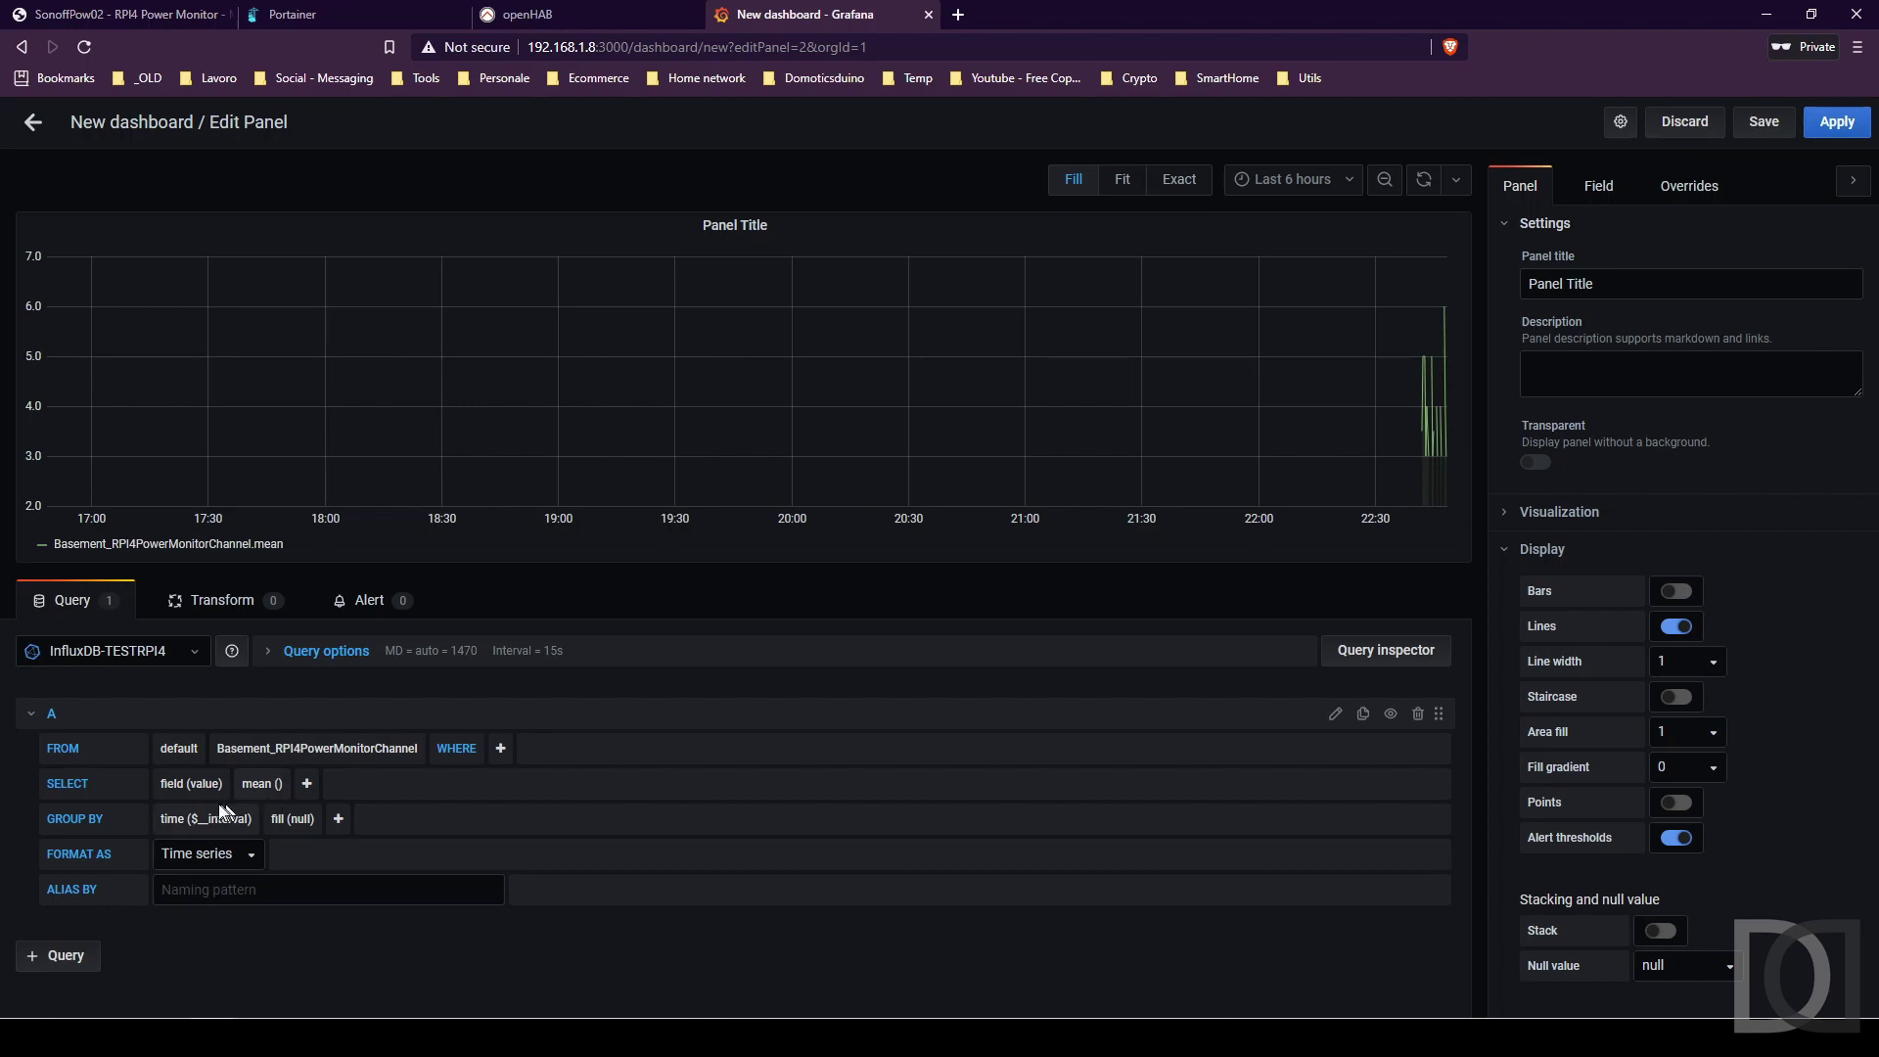
pyautogui.click(171, 827)
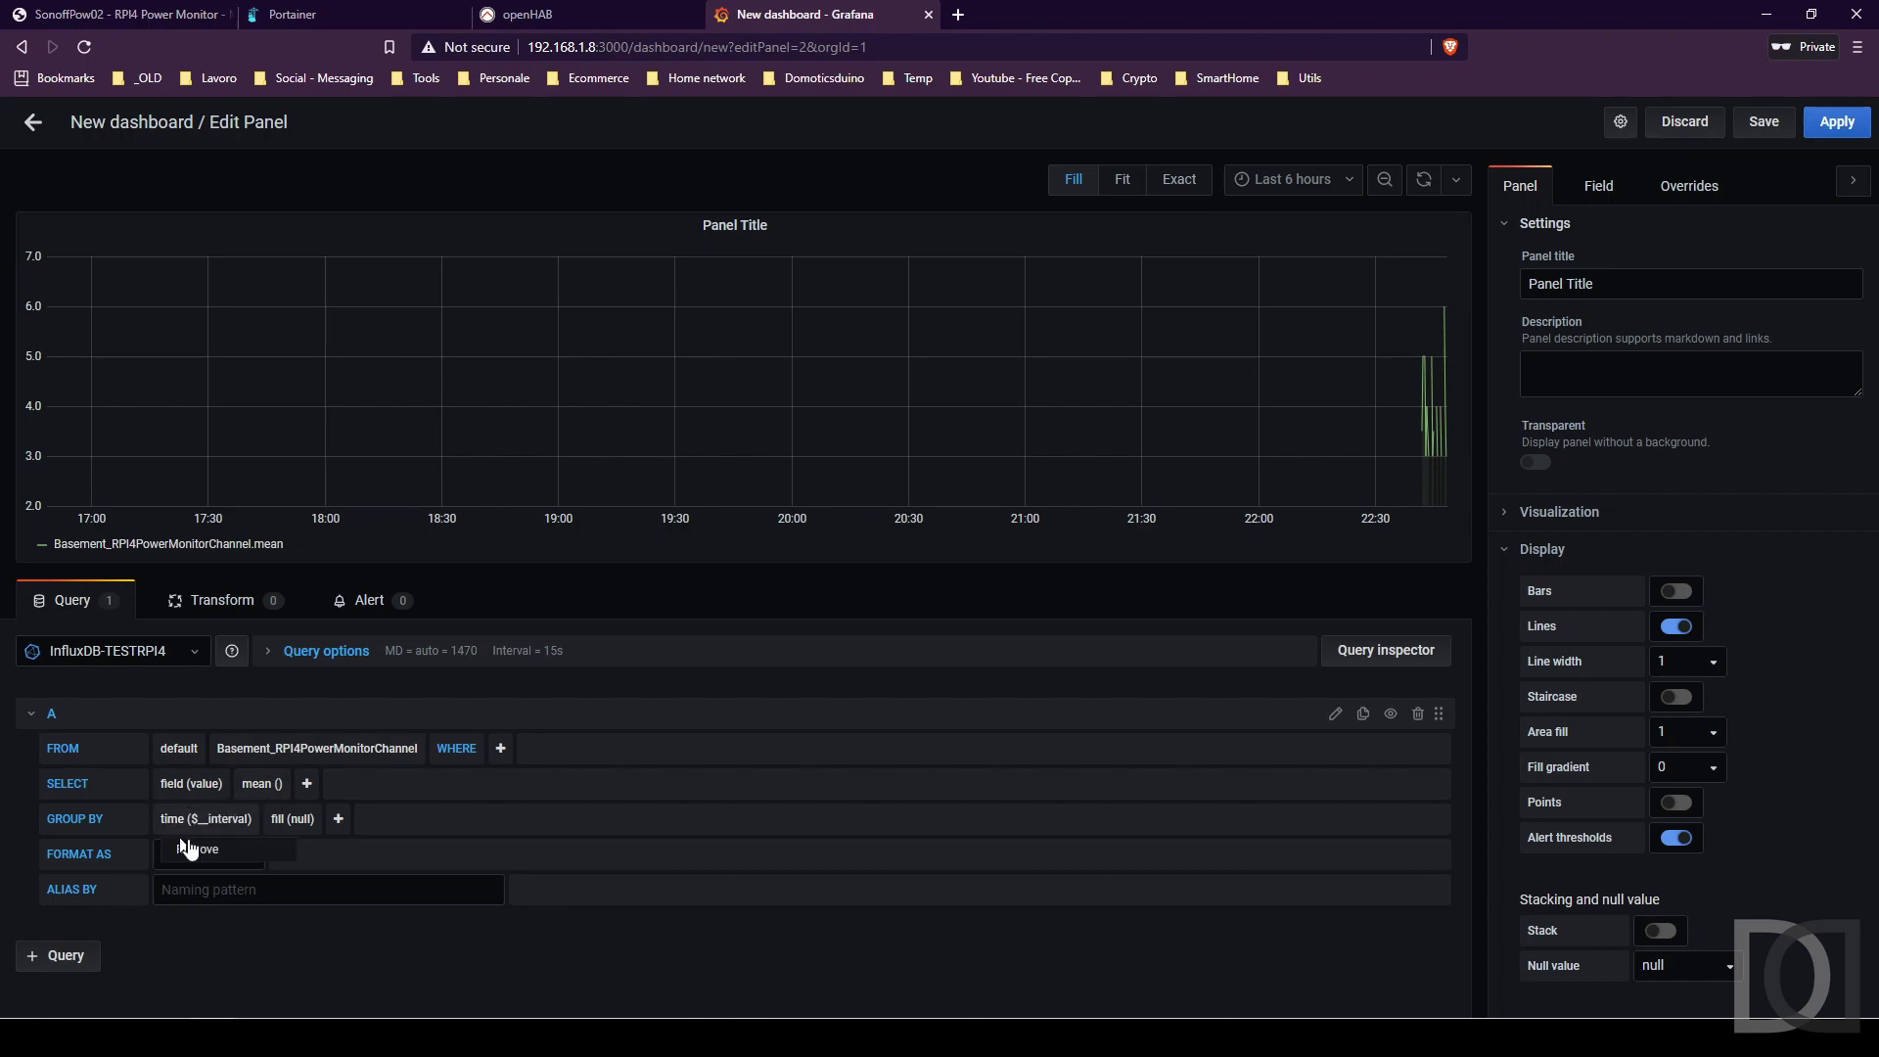
pyautogui.click(193, 849)
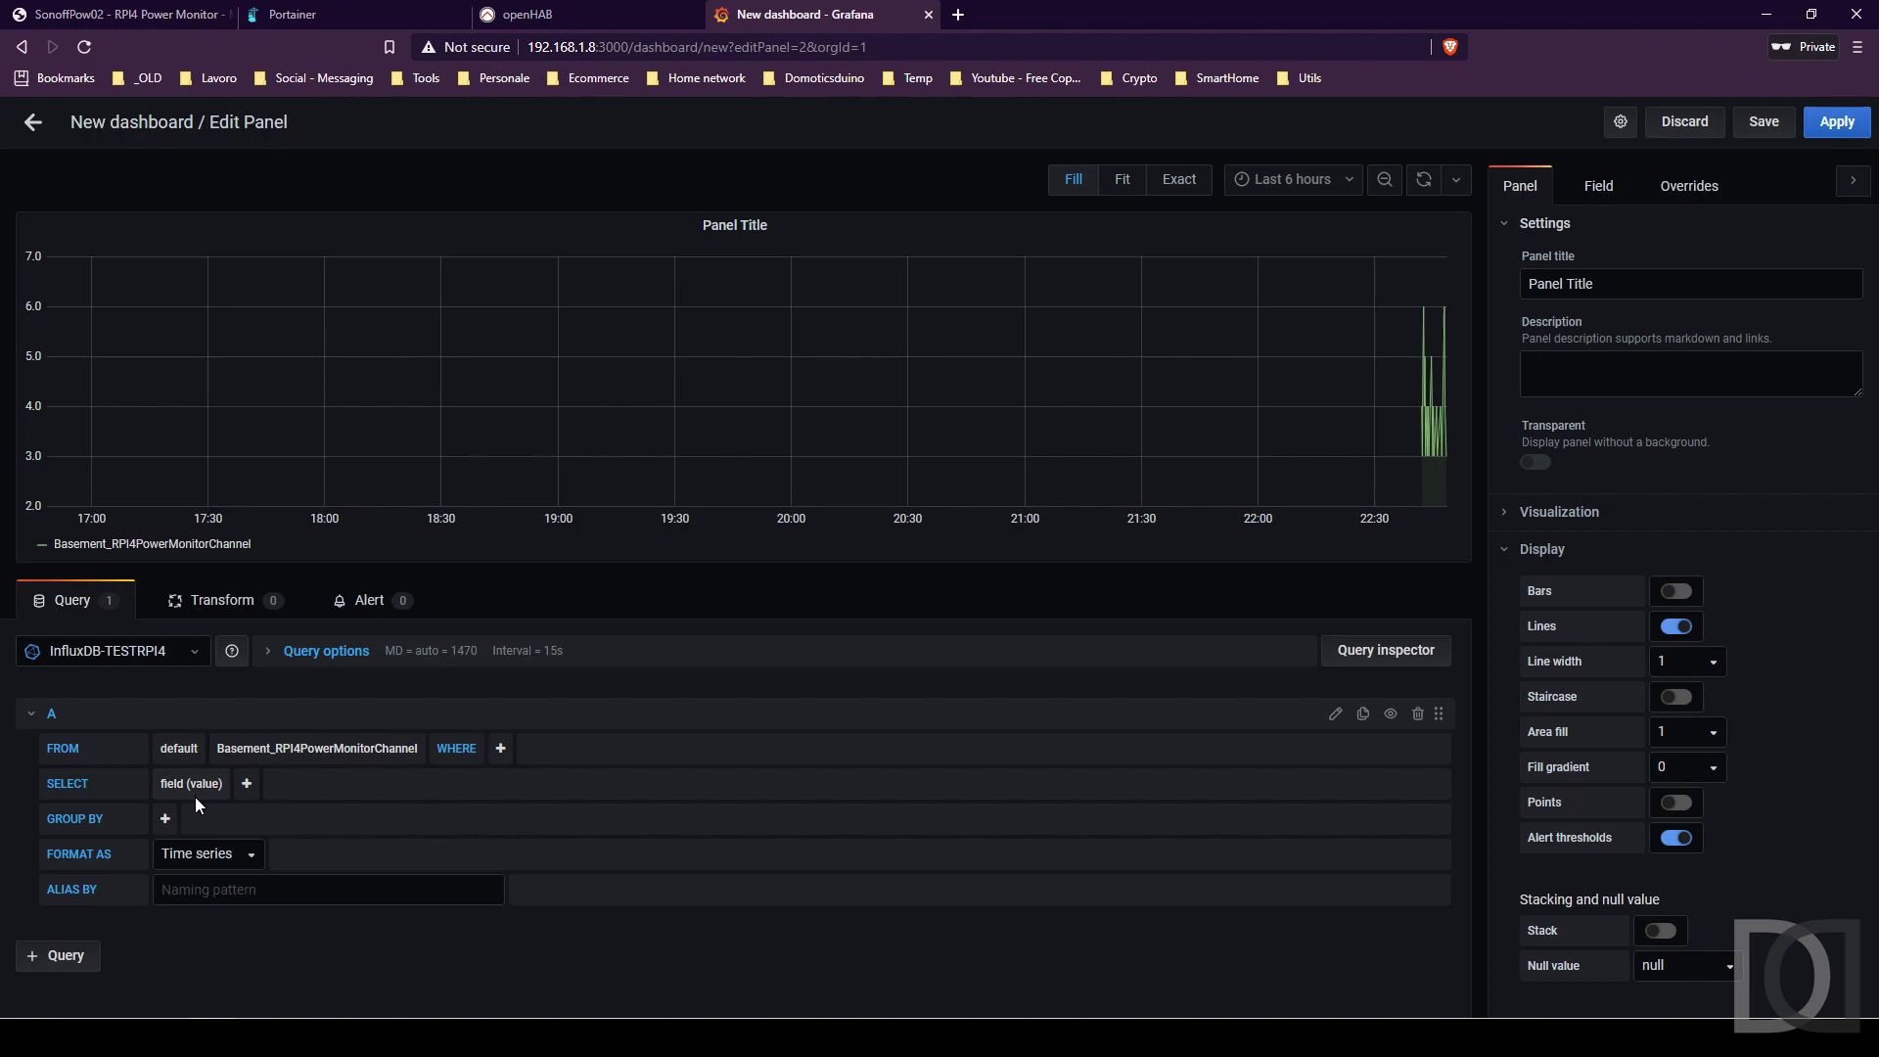
pyautogui.moveTo(1403, 401); pyautogui.dragTo(1446, 406)
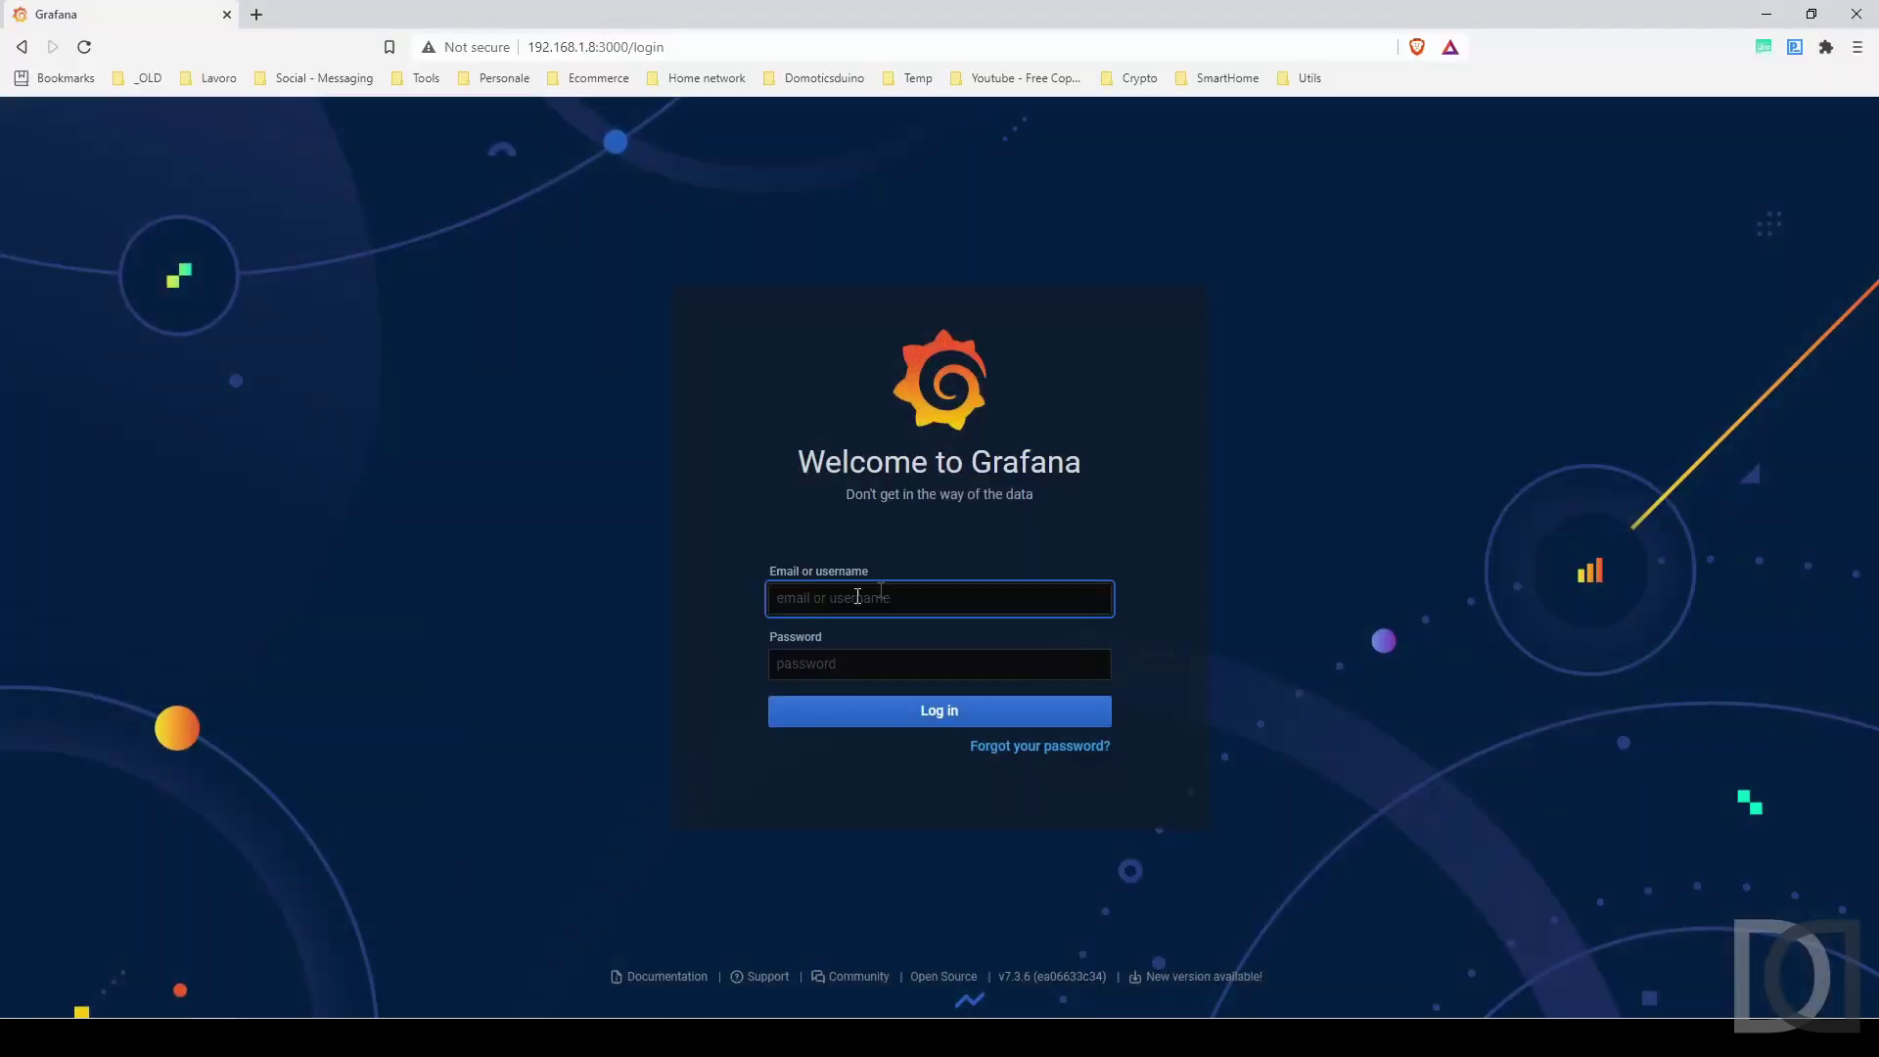
# Log in with the admin username and its password, skip the new password, and open Home.
pyautogui.write('admin')
pyautogui.press('Tab')
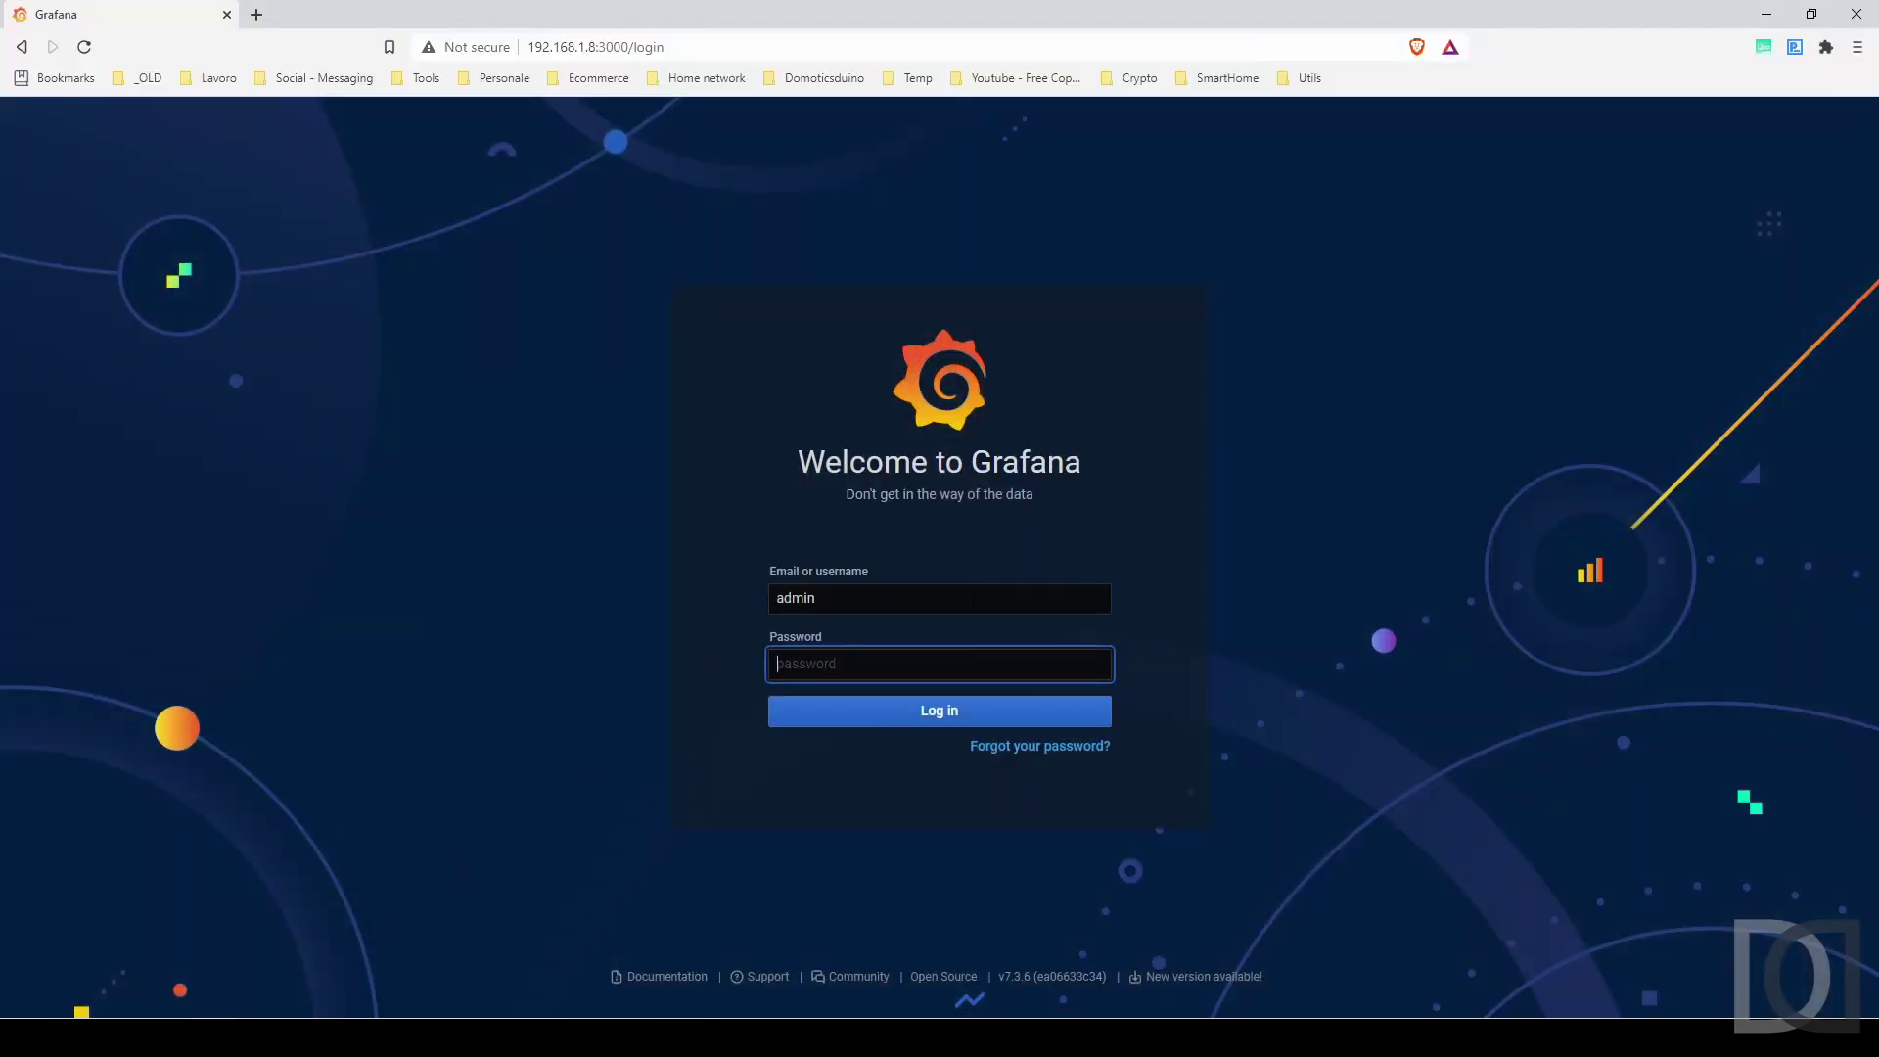
pyautogui.write('admin')
pyautogui.press('Return')
pyautogui.click(797, 755)
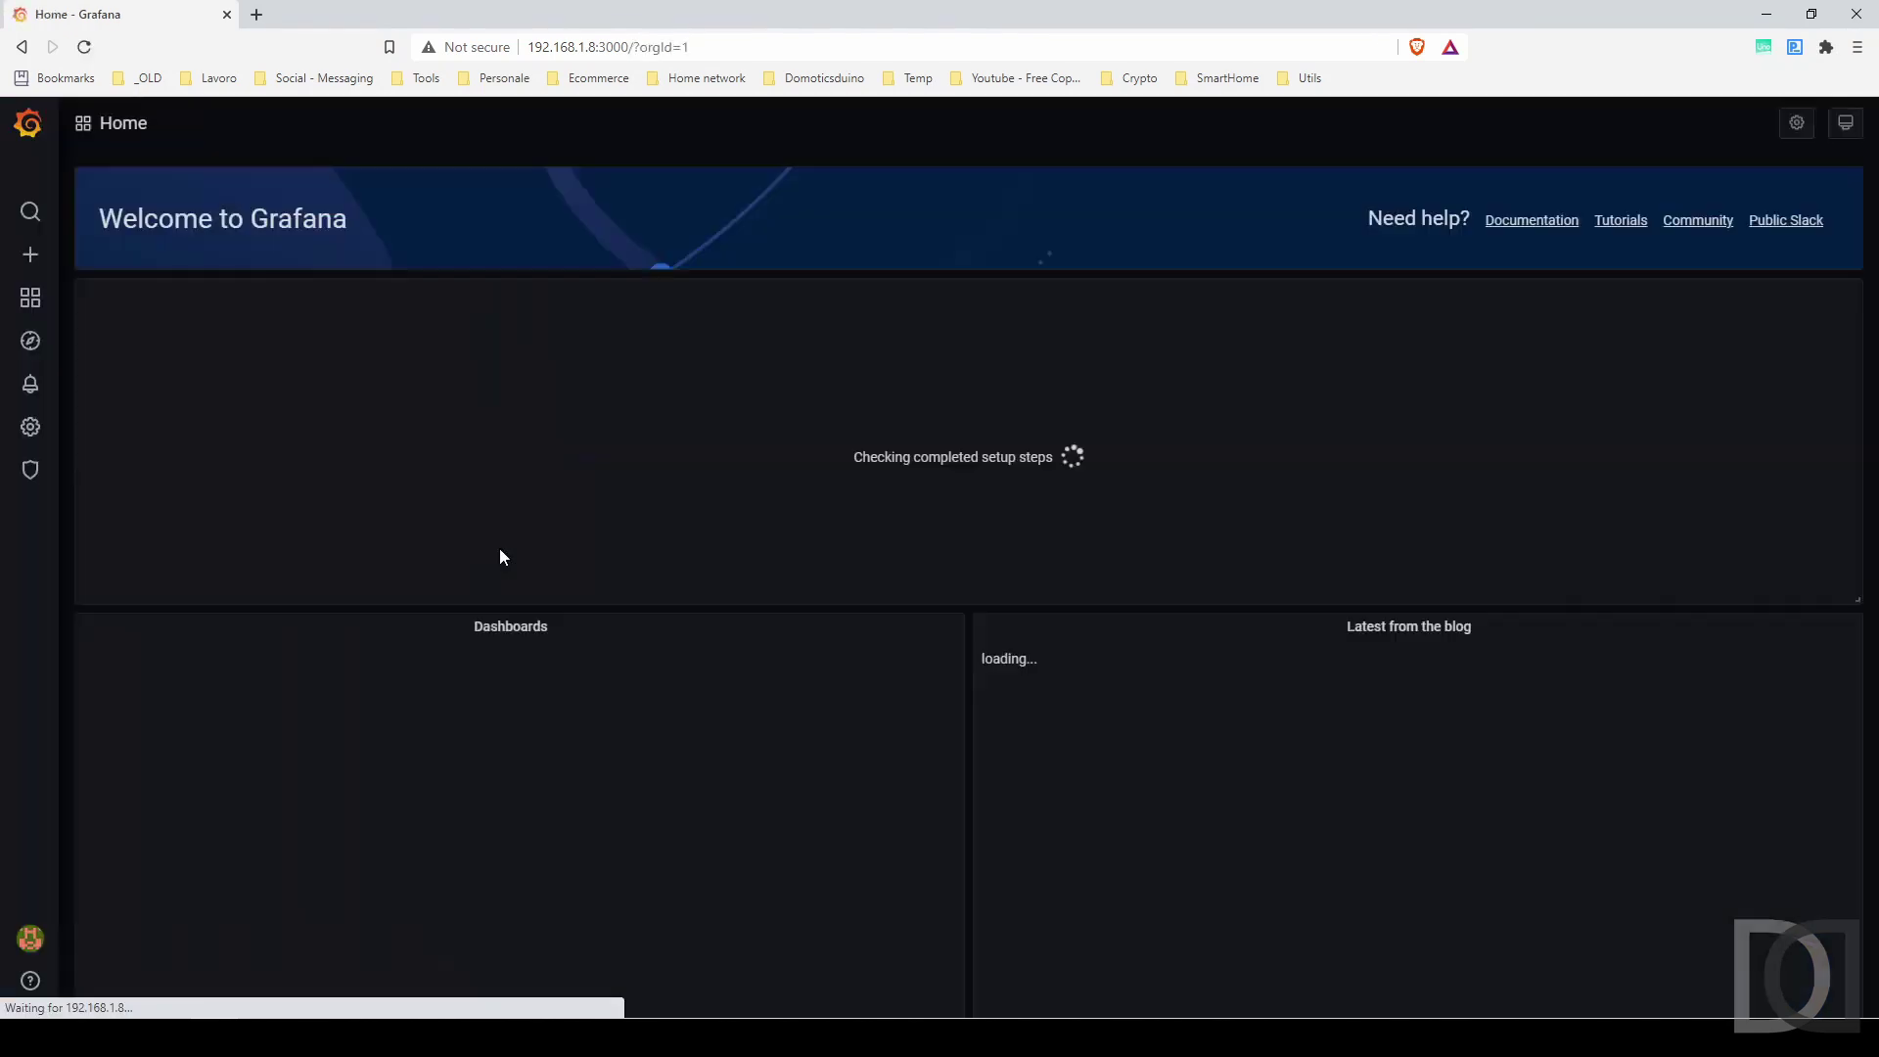
pyautogui.moveTo(42, 311)
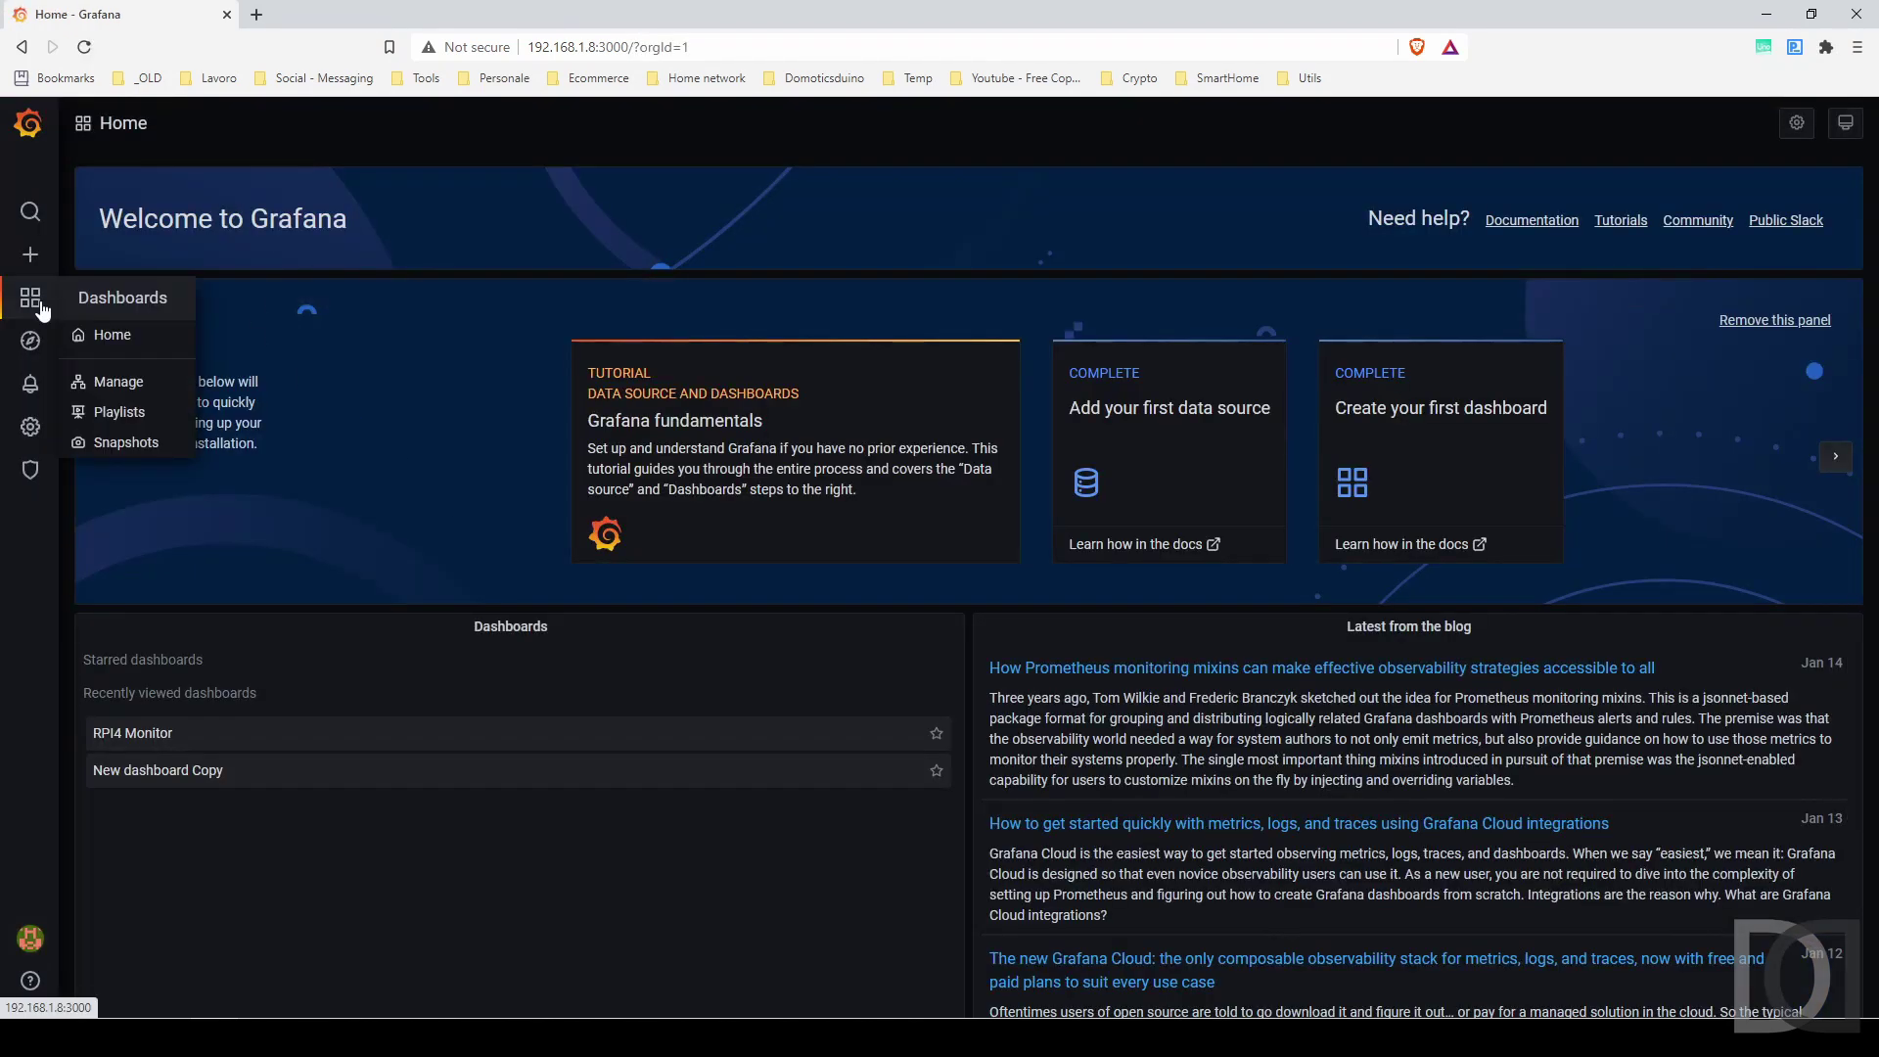
pyautogui.click(105, 334)
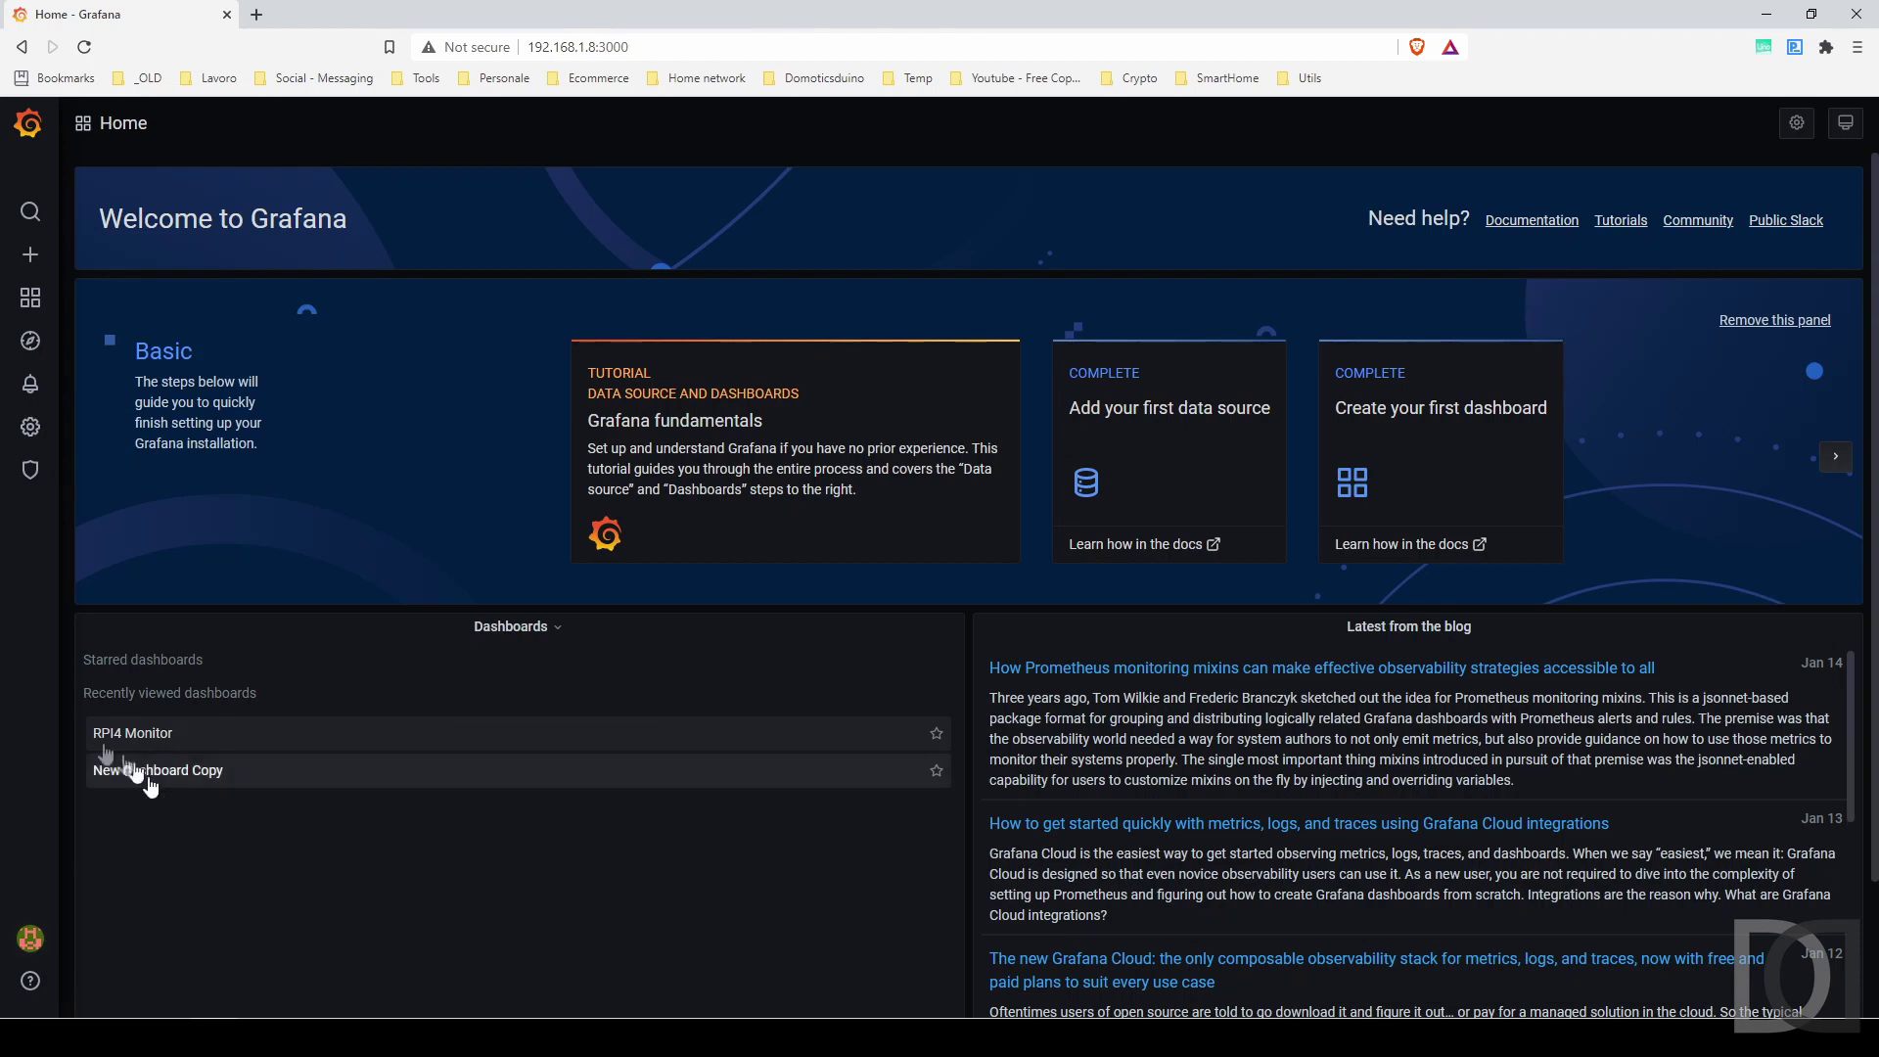
# Open the RPI4 Monitor dashboard, view its power graph panel full screen, then edit it.
pyautogui.click(135, 736)
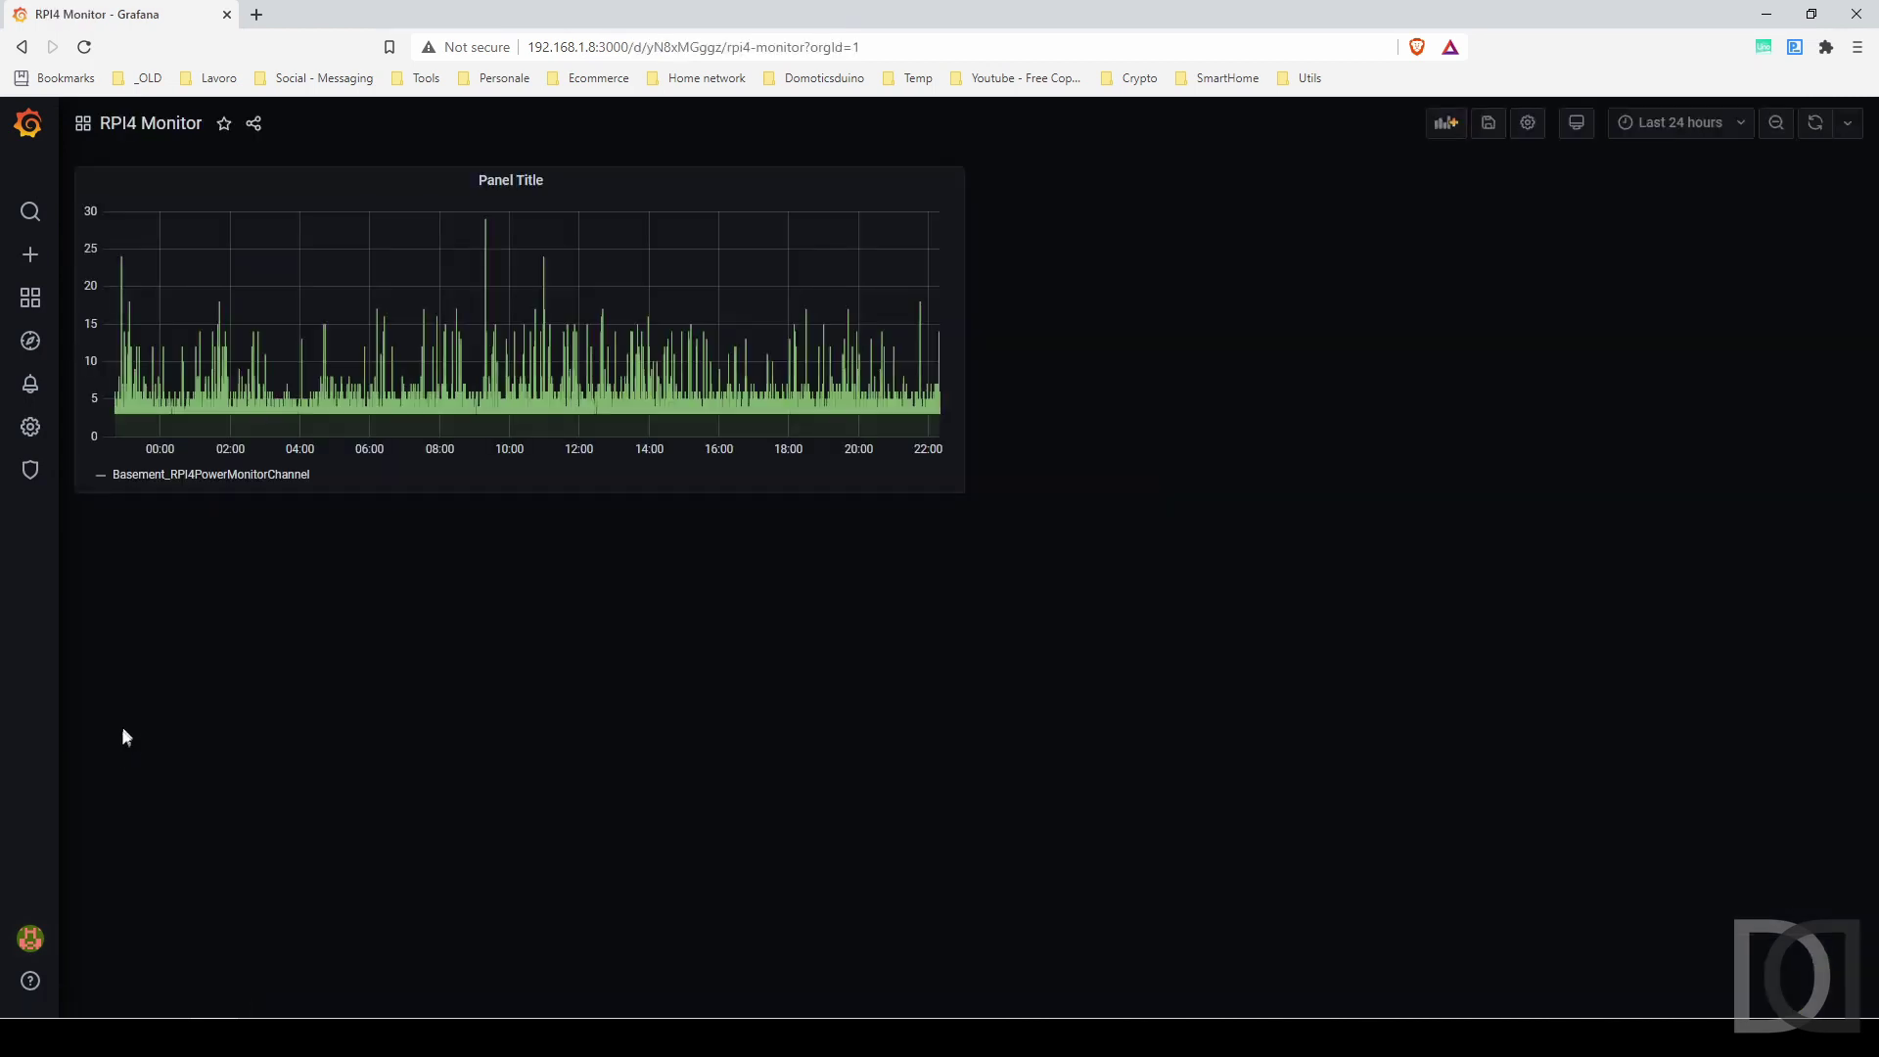
pyautogui.click(511, 181)
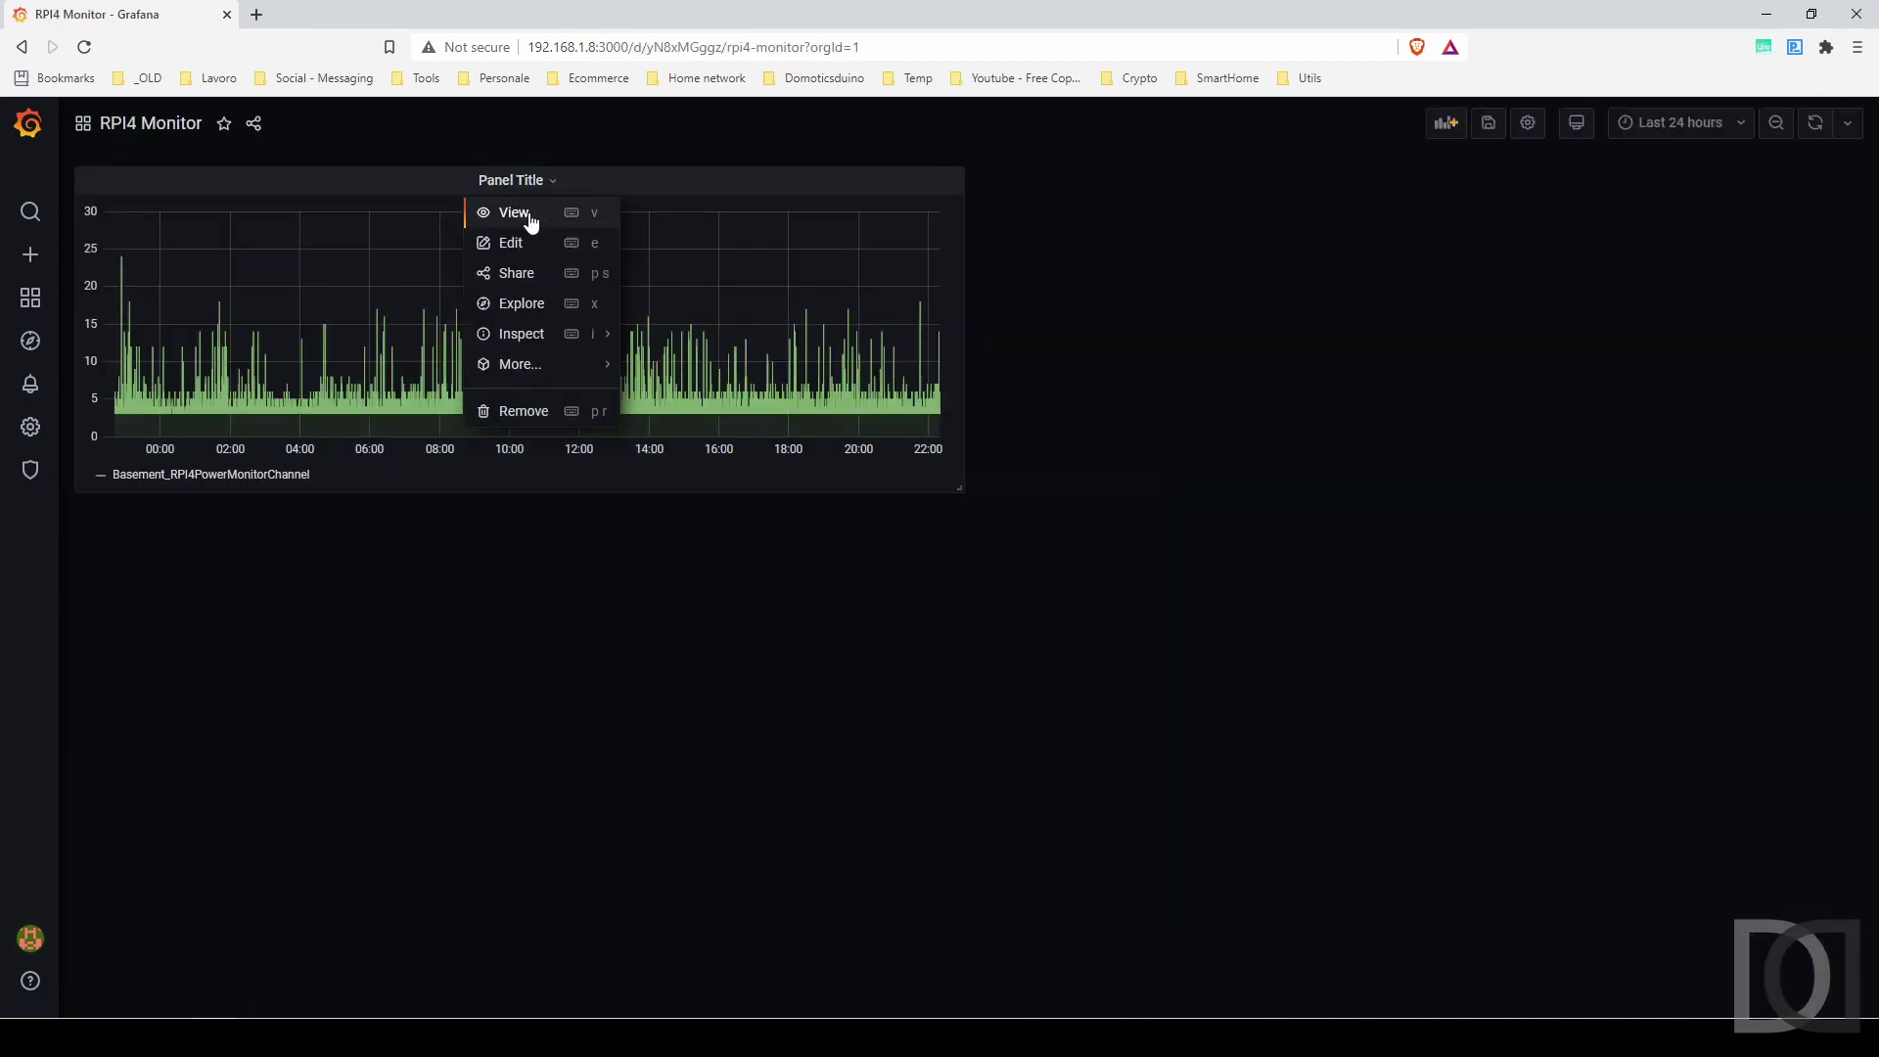
pyautogui.click(513, 213)
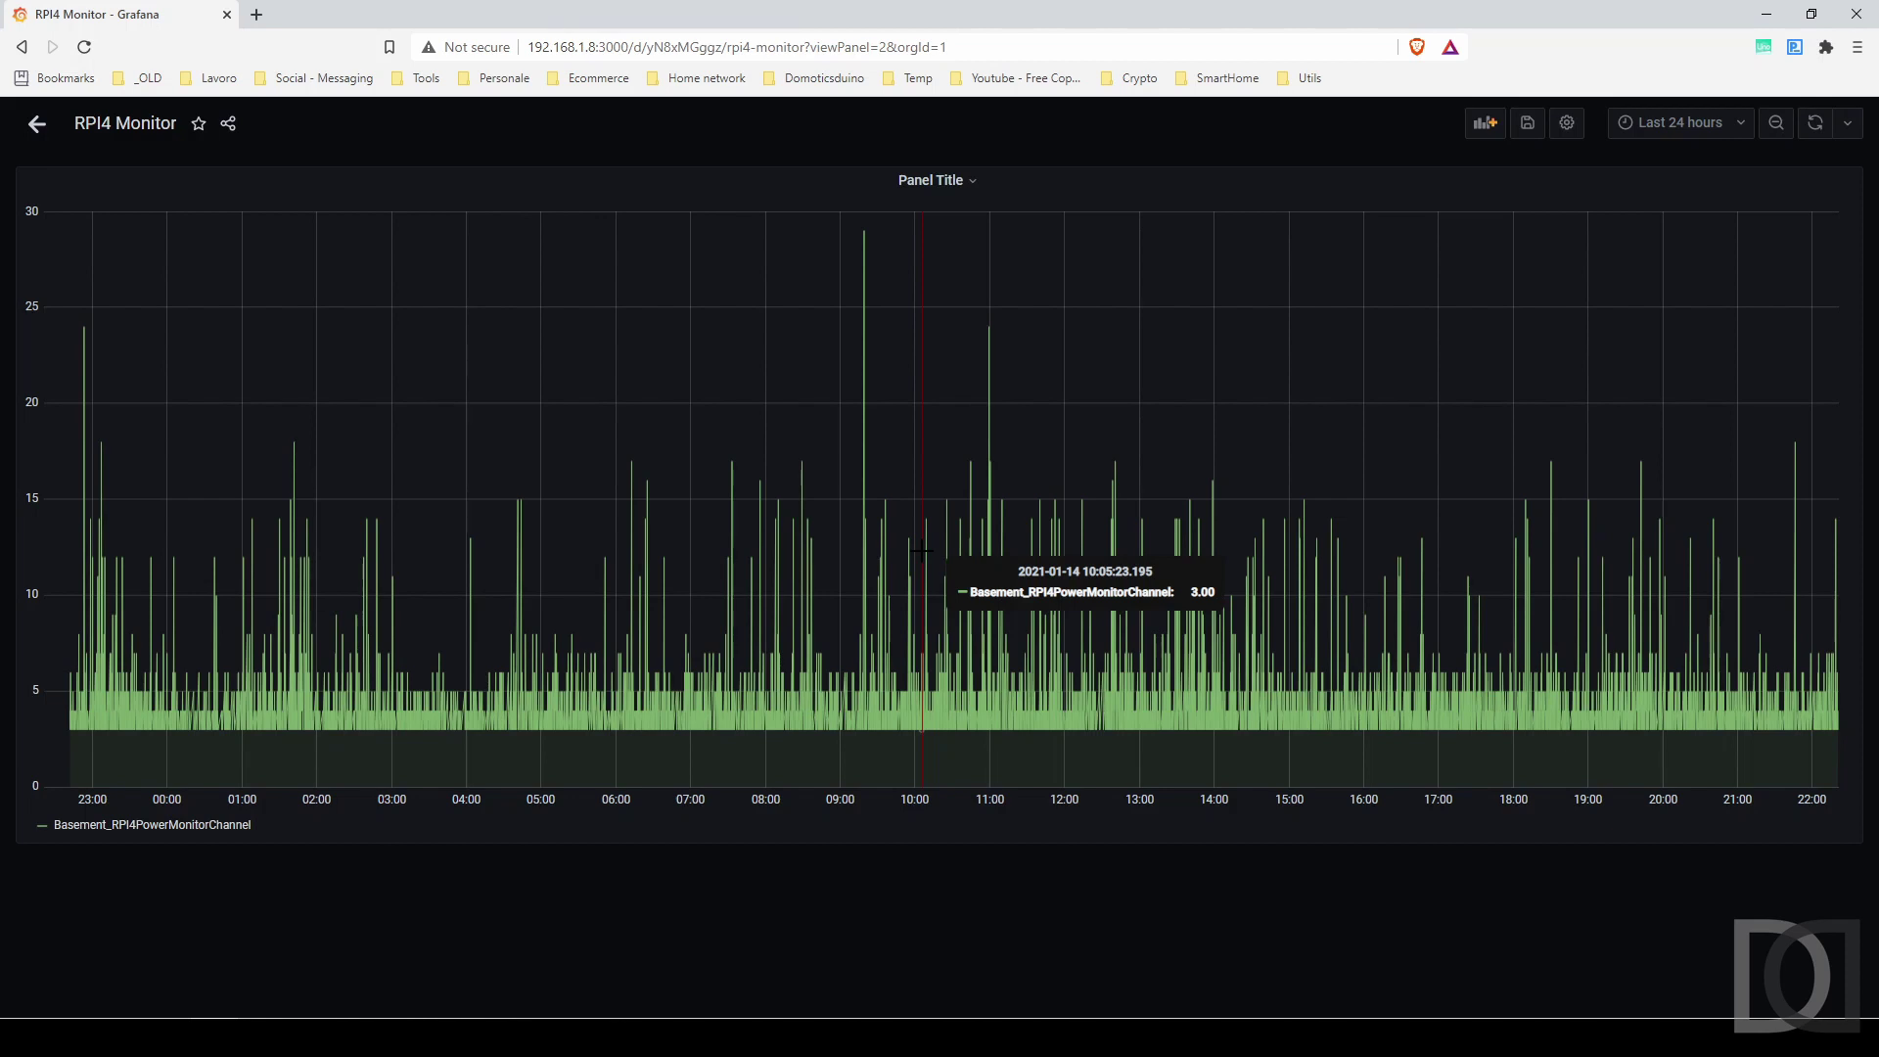
pyautogui.click(929, 182)
pyautogui.click(952, 249)
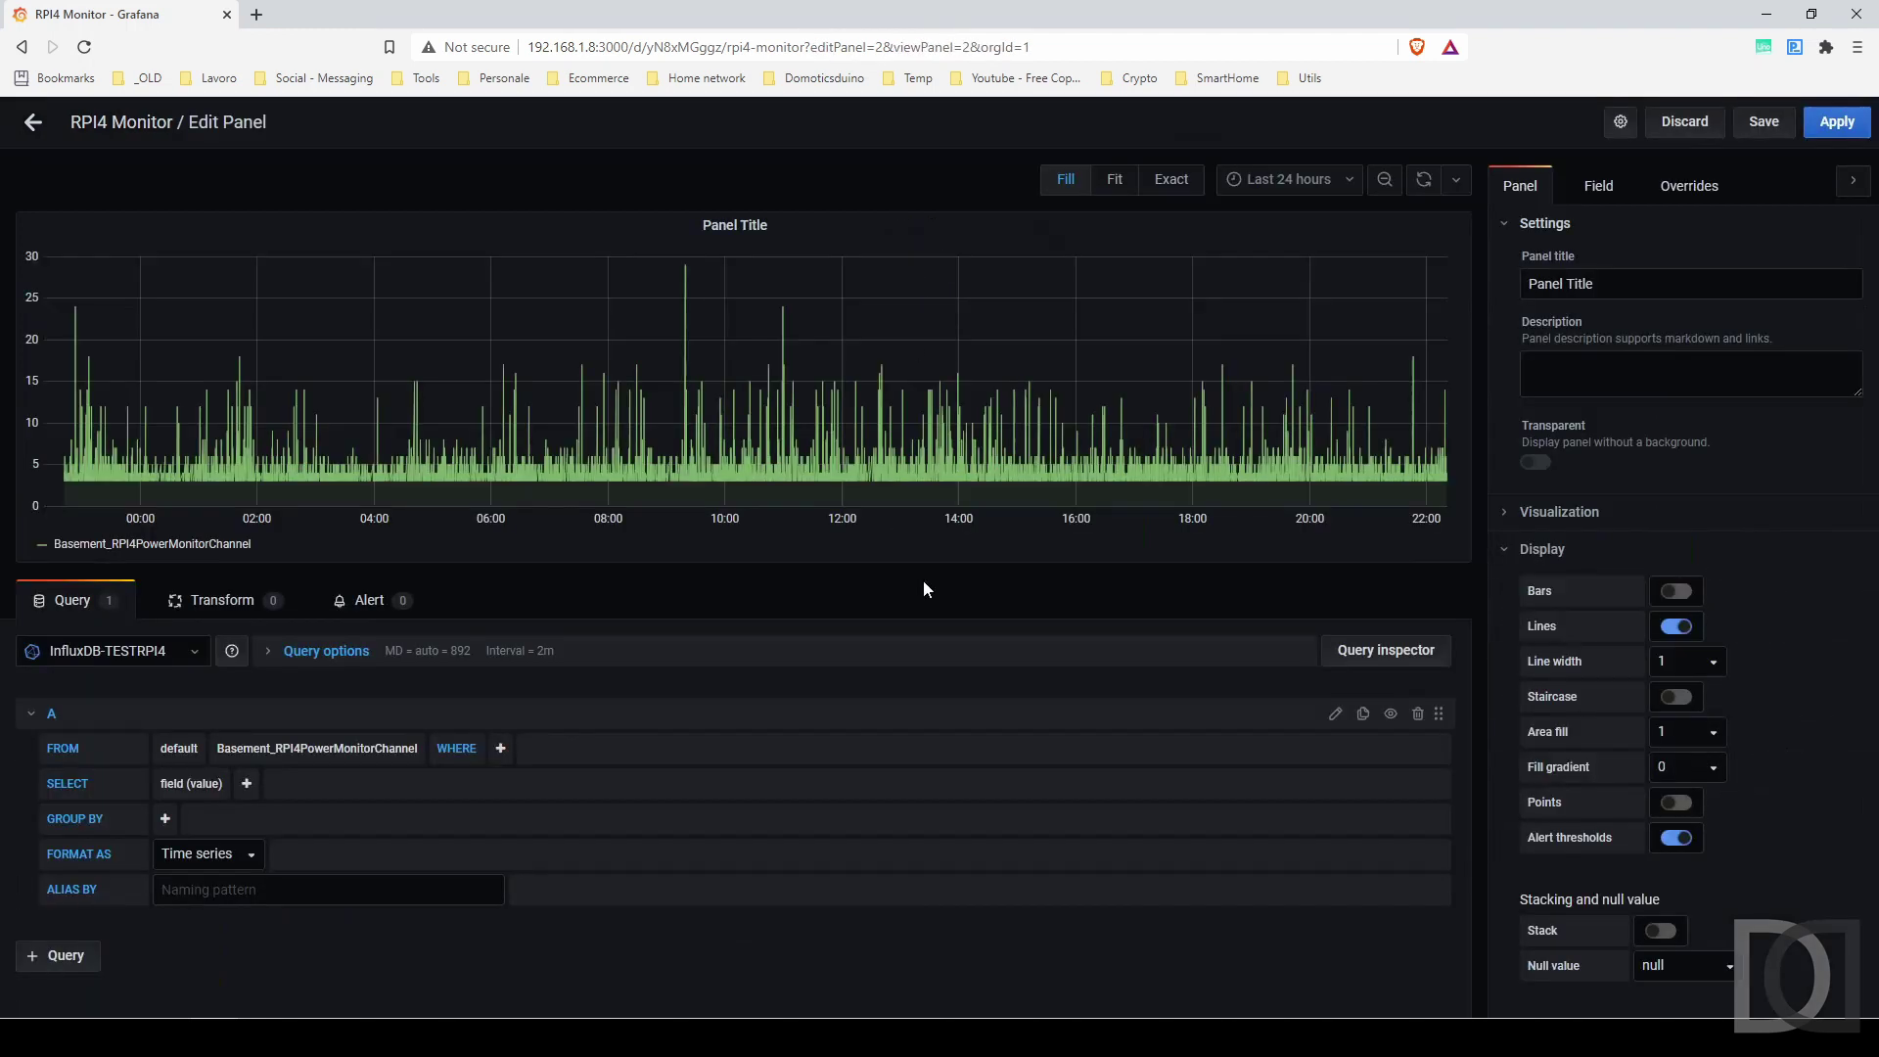
# Apply mean and moving_average(10) to the power value and group by time($interval).
pyautogui.click(245, 783)
pyautogui.moveTo(272, 850)
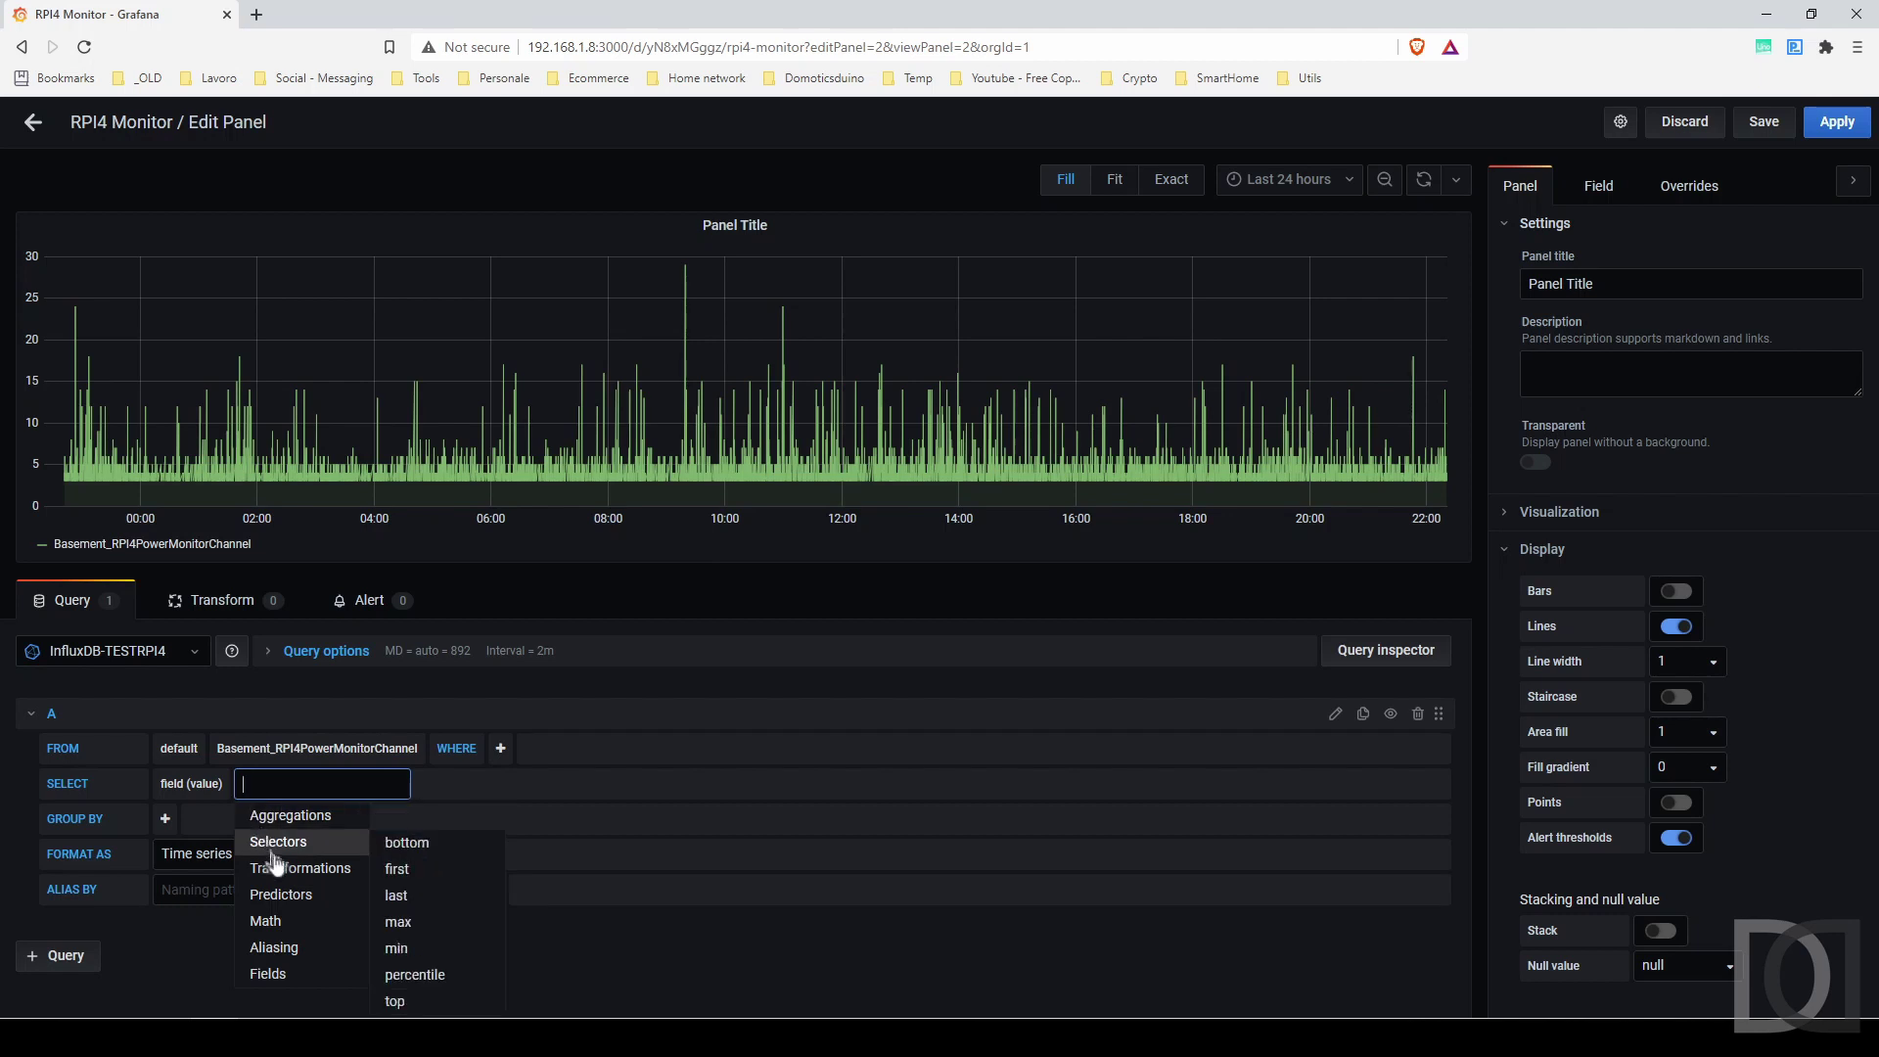
pyautogui.moveTo(289, 815)
pyautogui.click(424, 895)
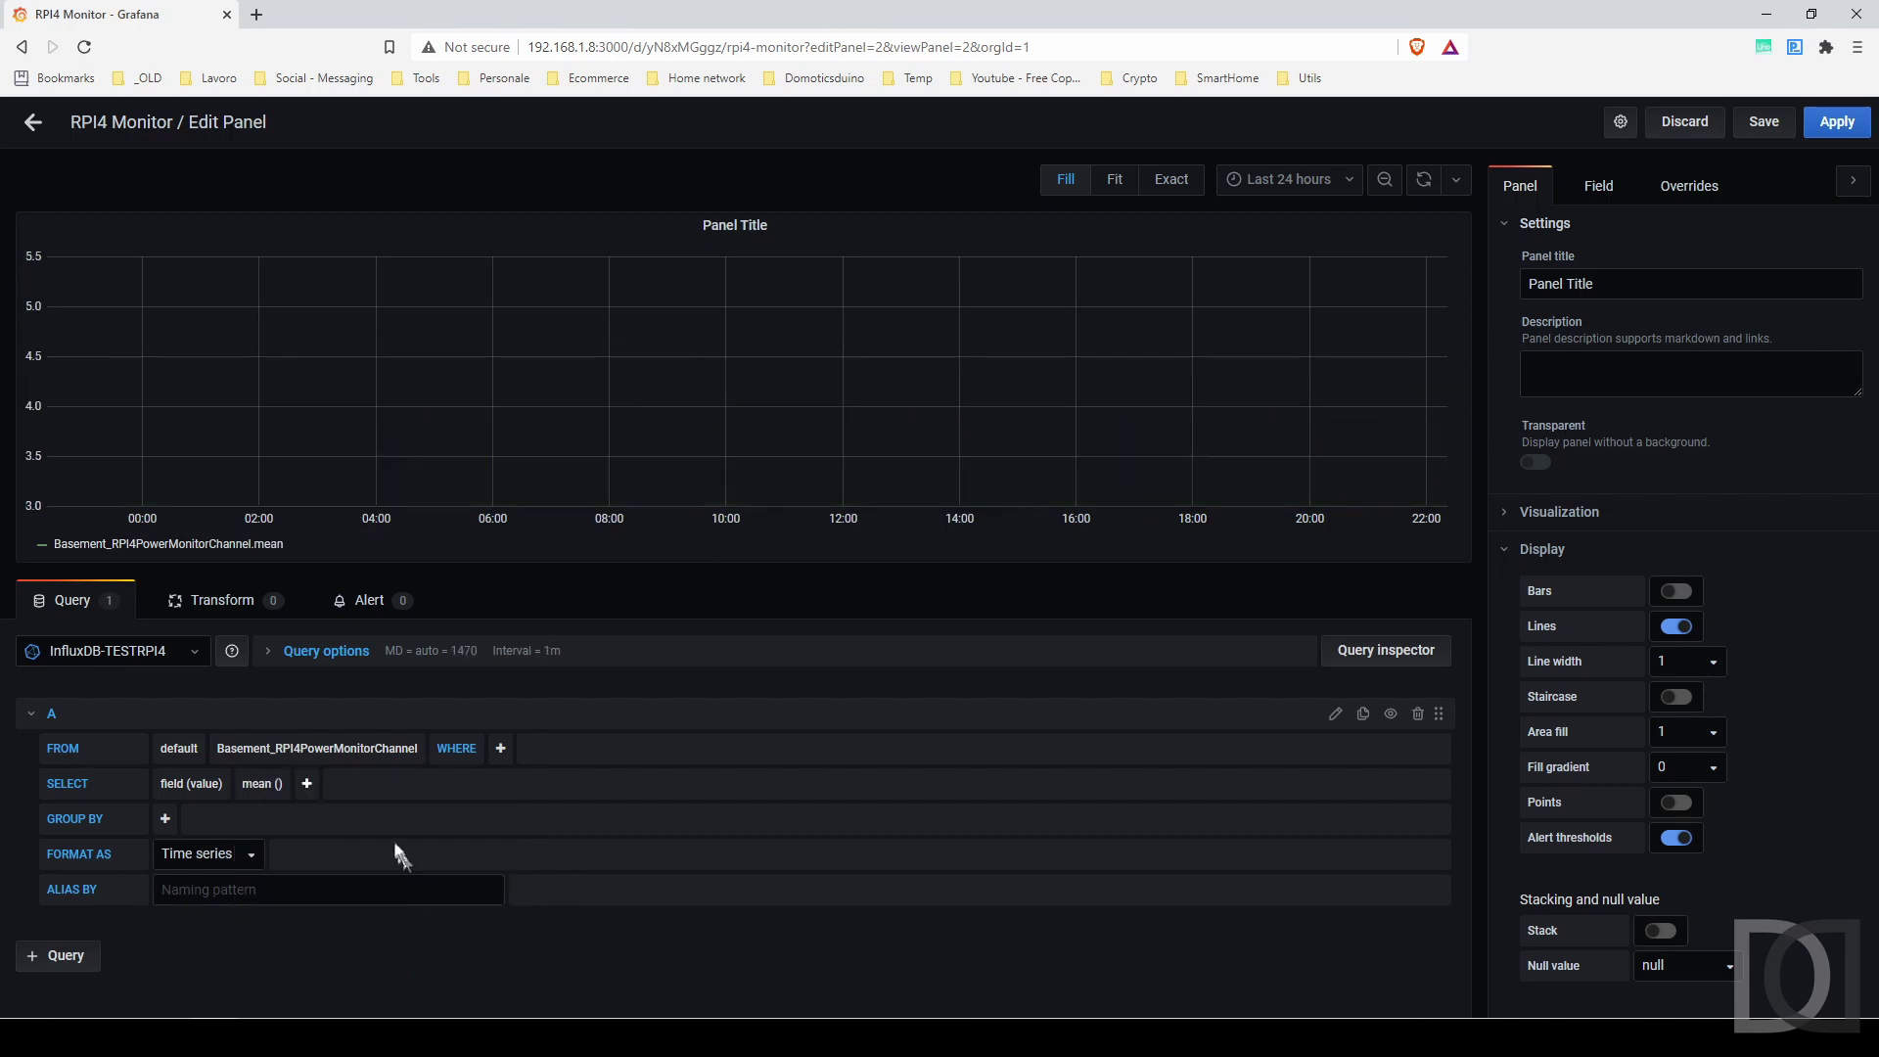
pyautogui.click(307, 783)
pyautogui.moveTo(372, 871)
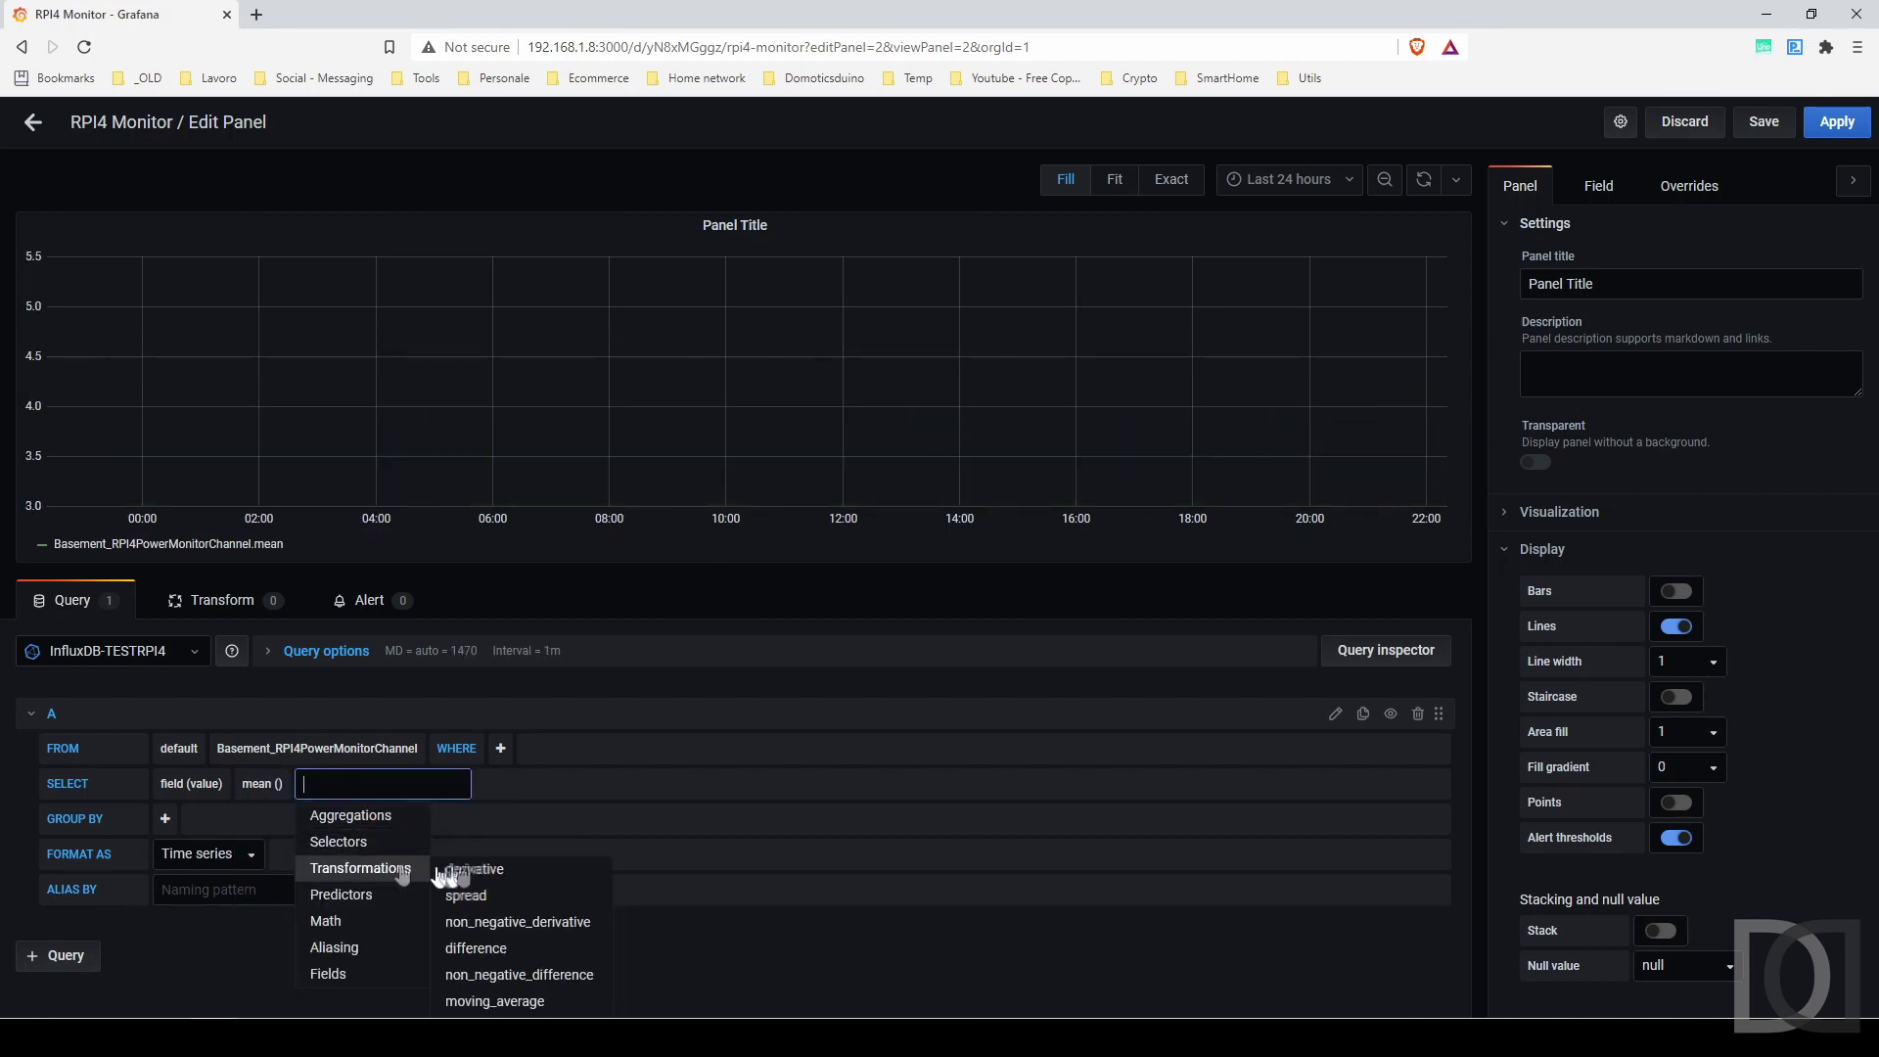
pyautogui.click(519, 1002)
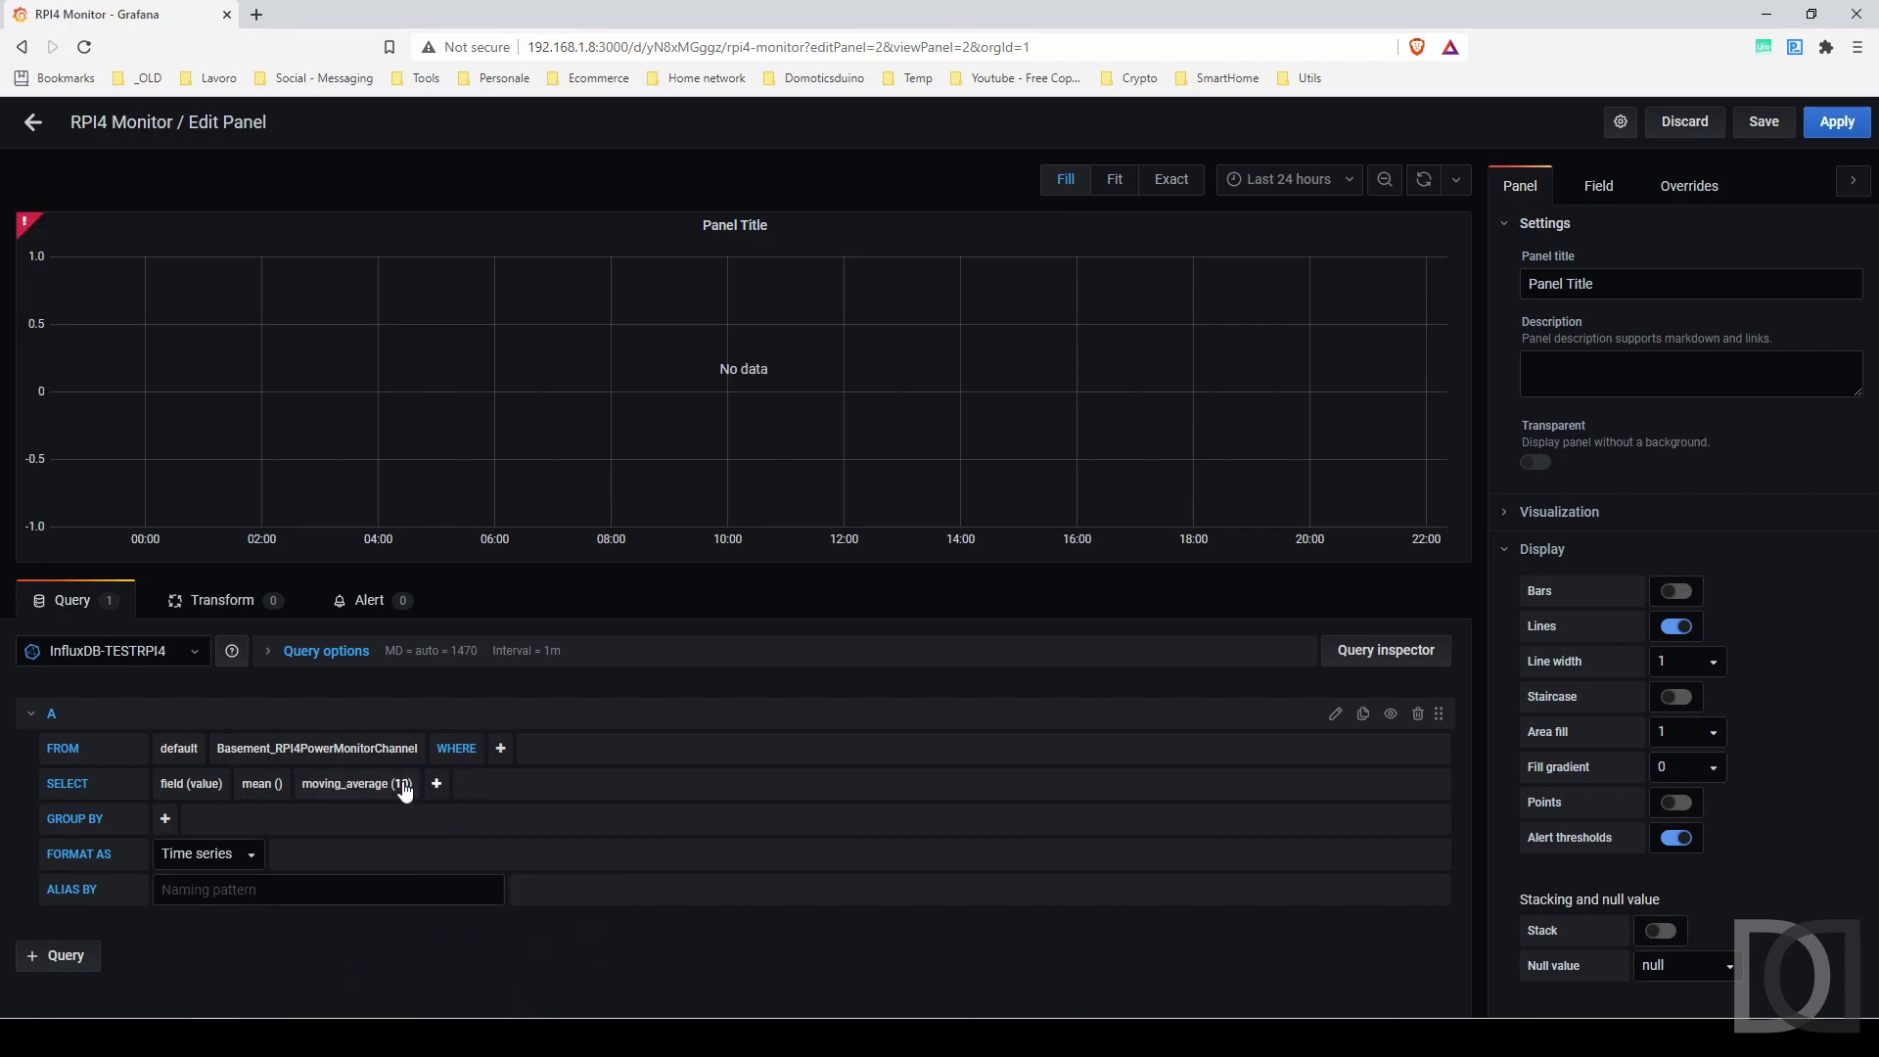
pyautogui.click(405, 786)
pyautogui.click(419, 843)
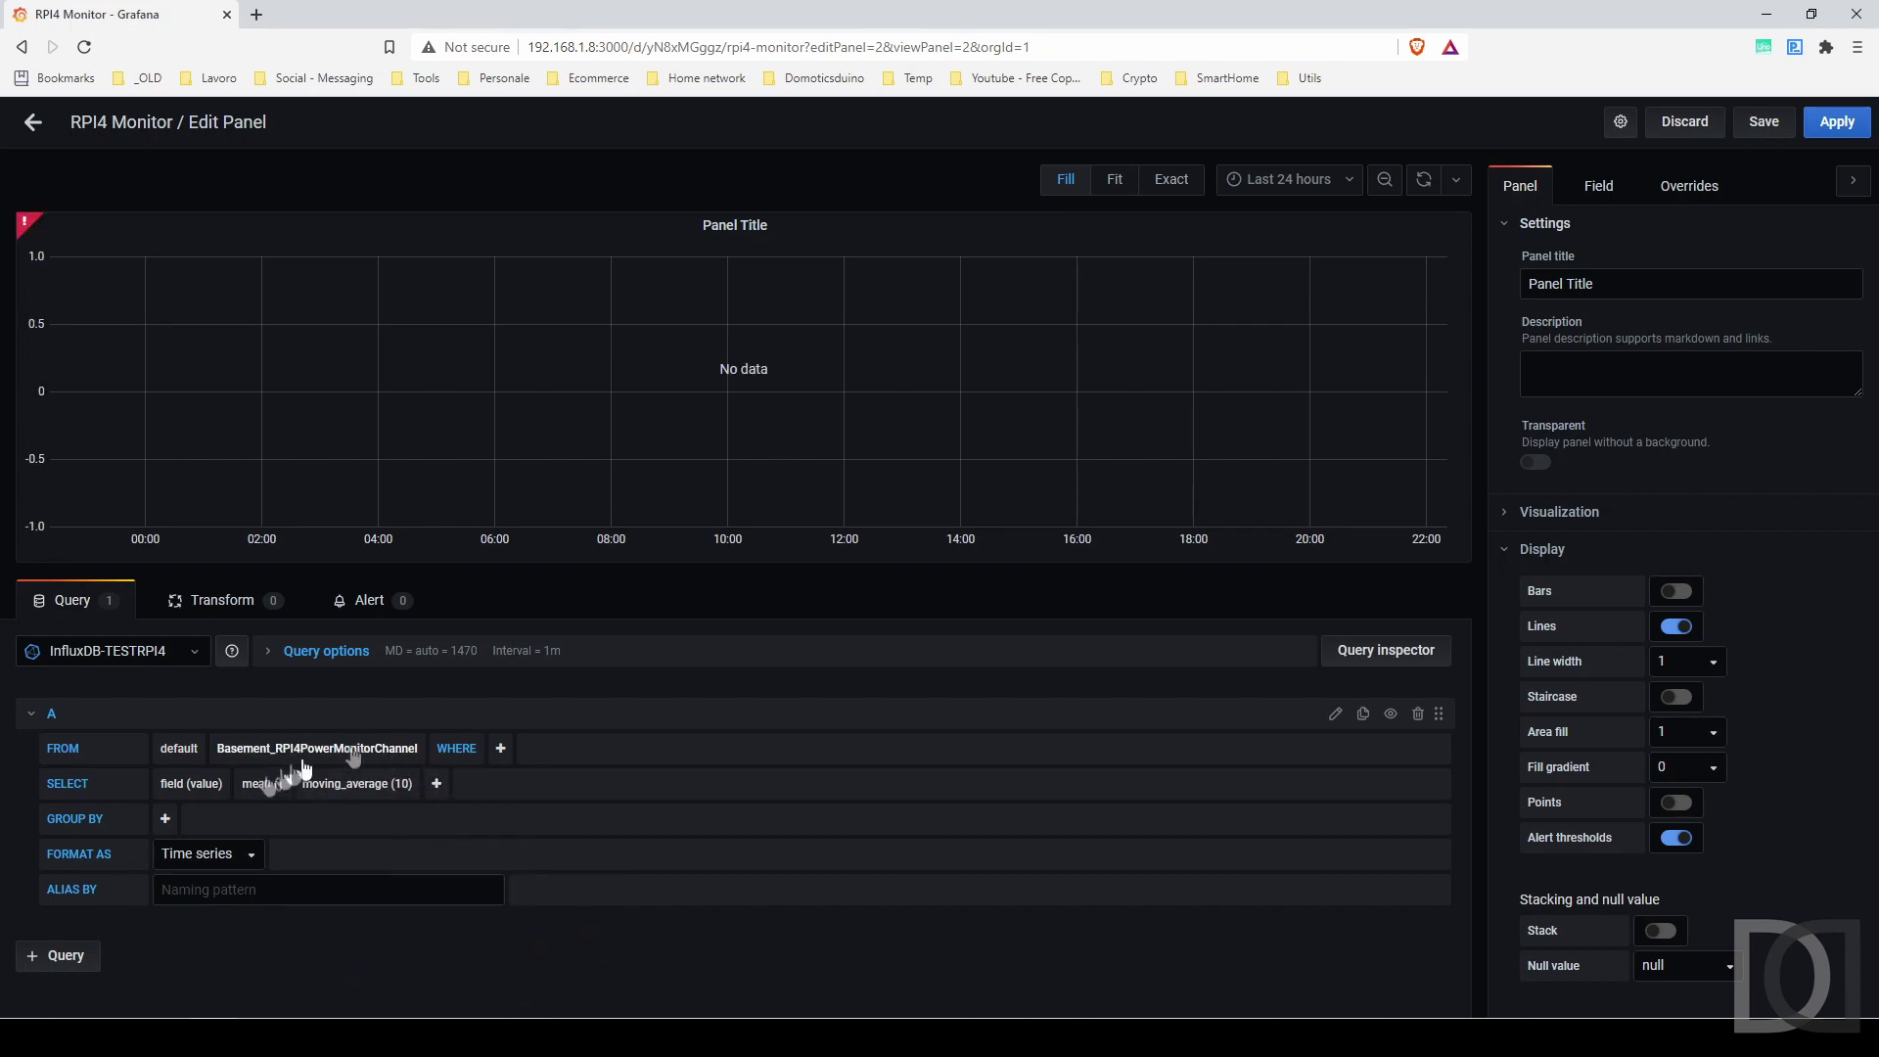
pyautogui.click(166, 818)
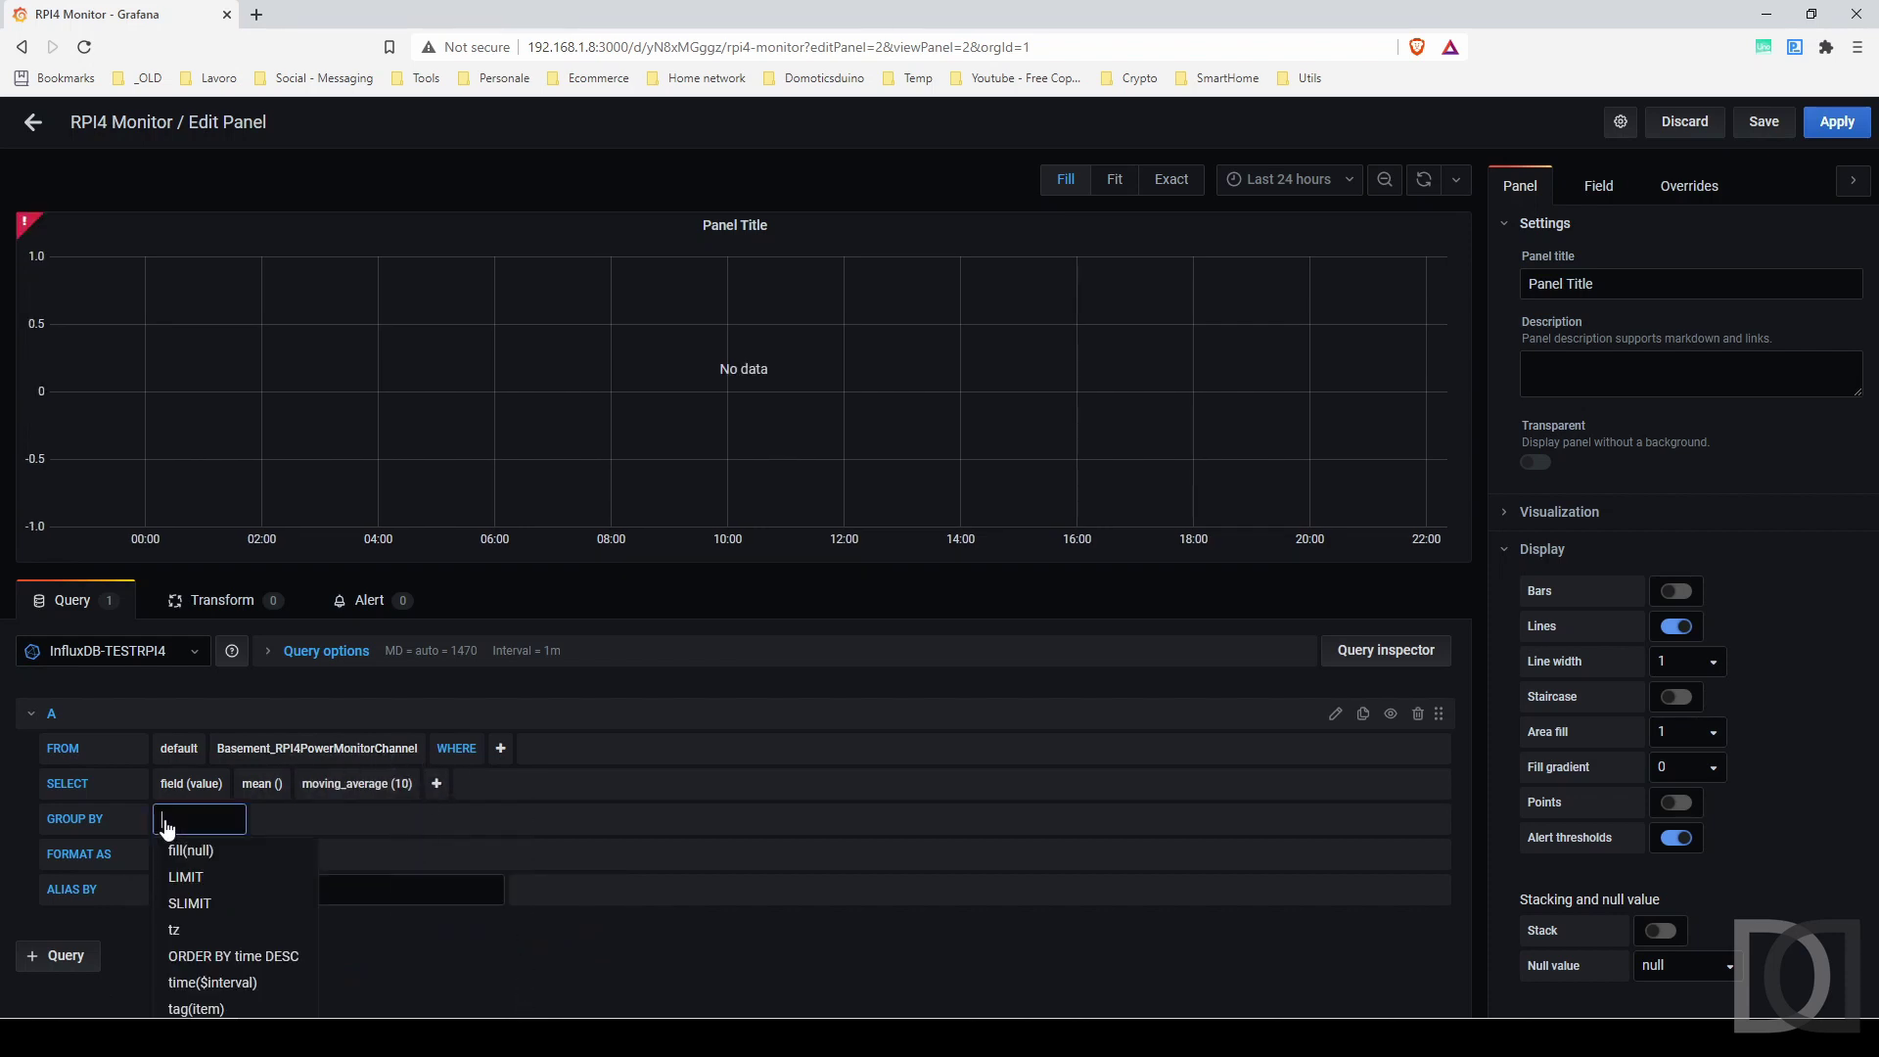
pyautogui.click(213, 976)
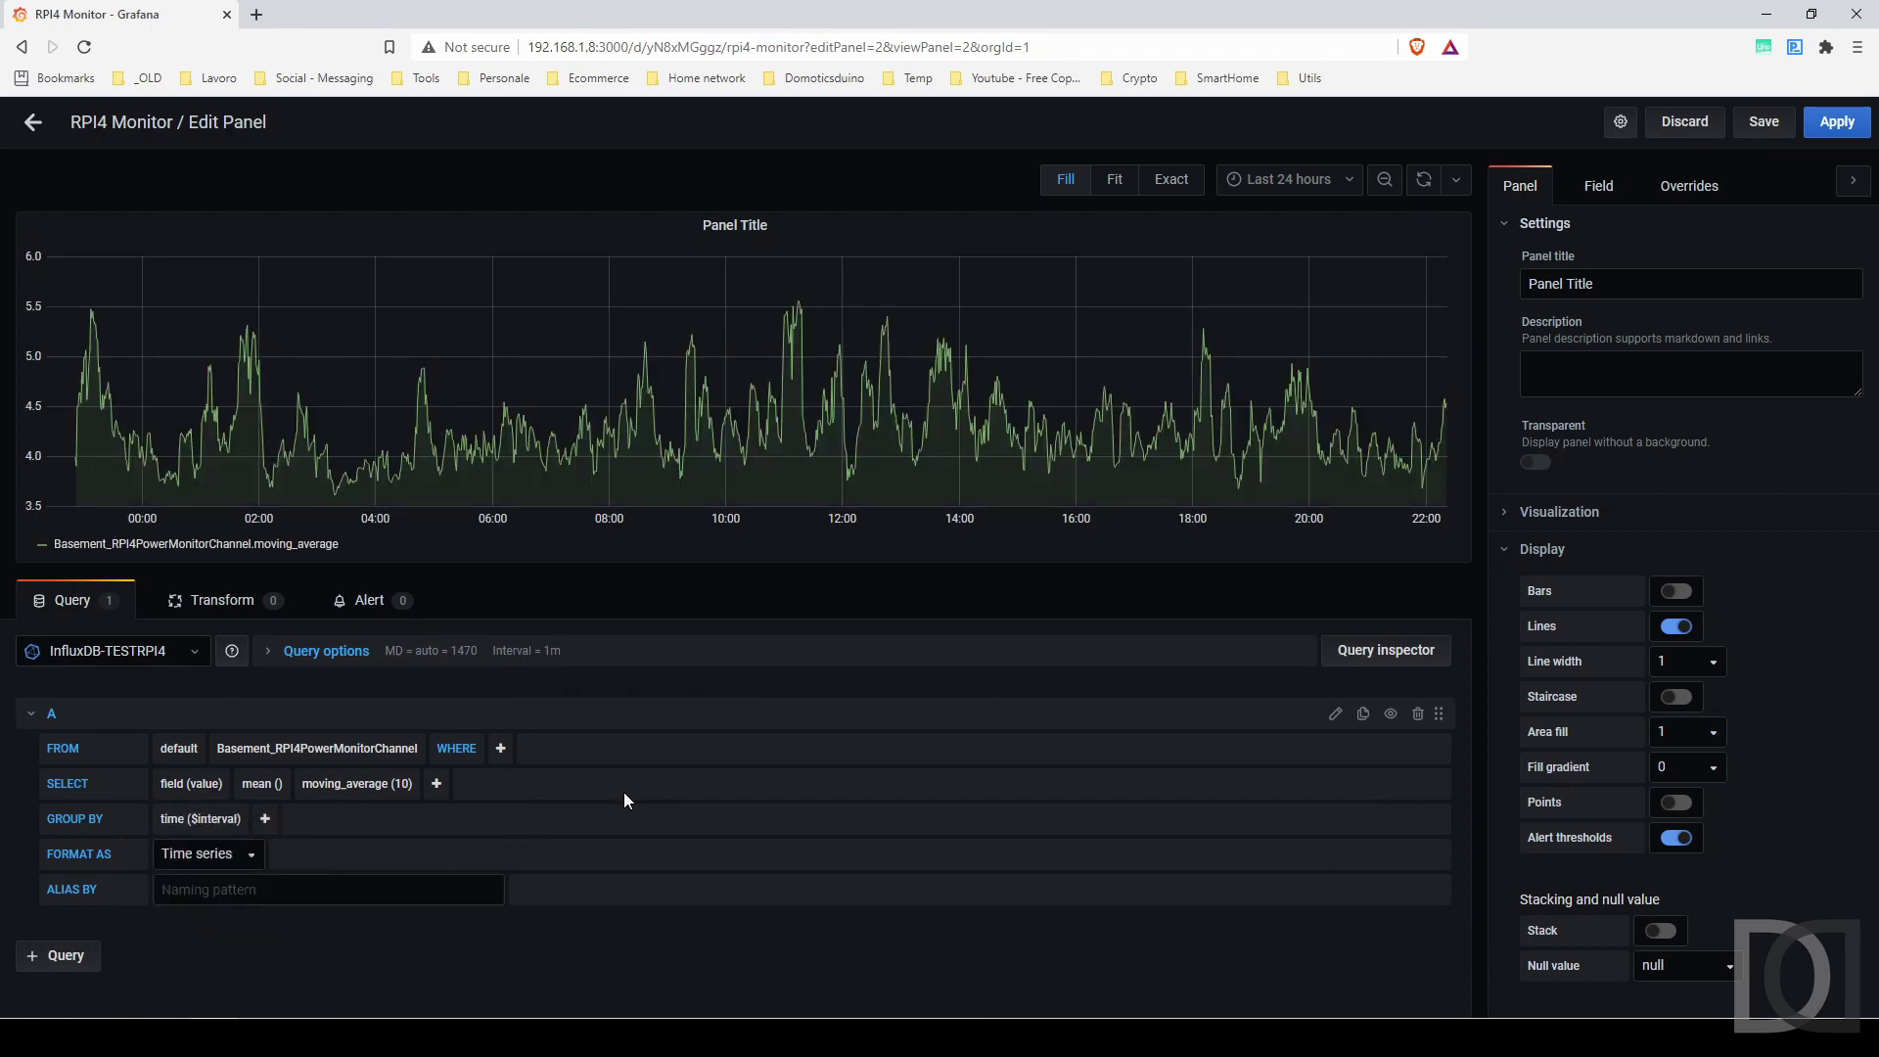
# Try bars, zoom the graph to about 21:30–22:21, then switch back to lines.
pyautogui.click(1681, 593)
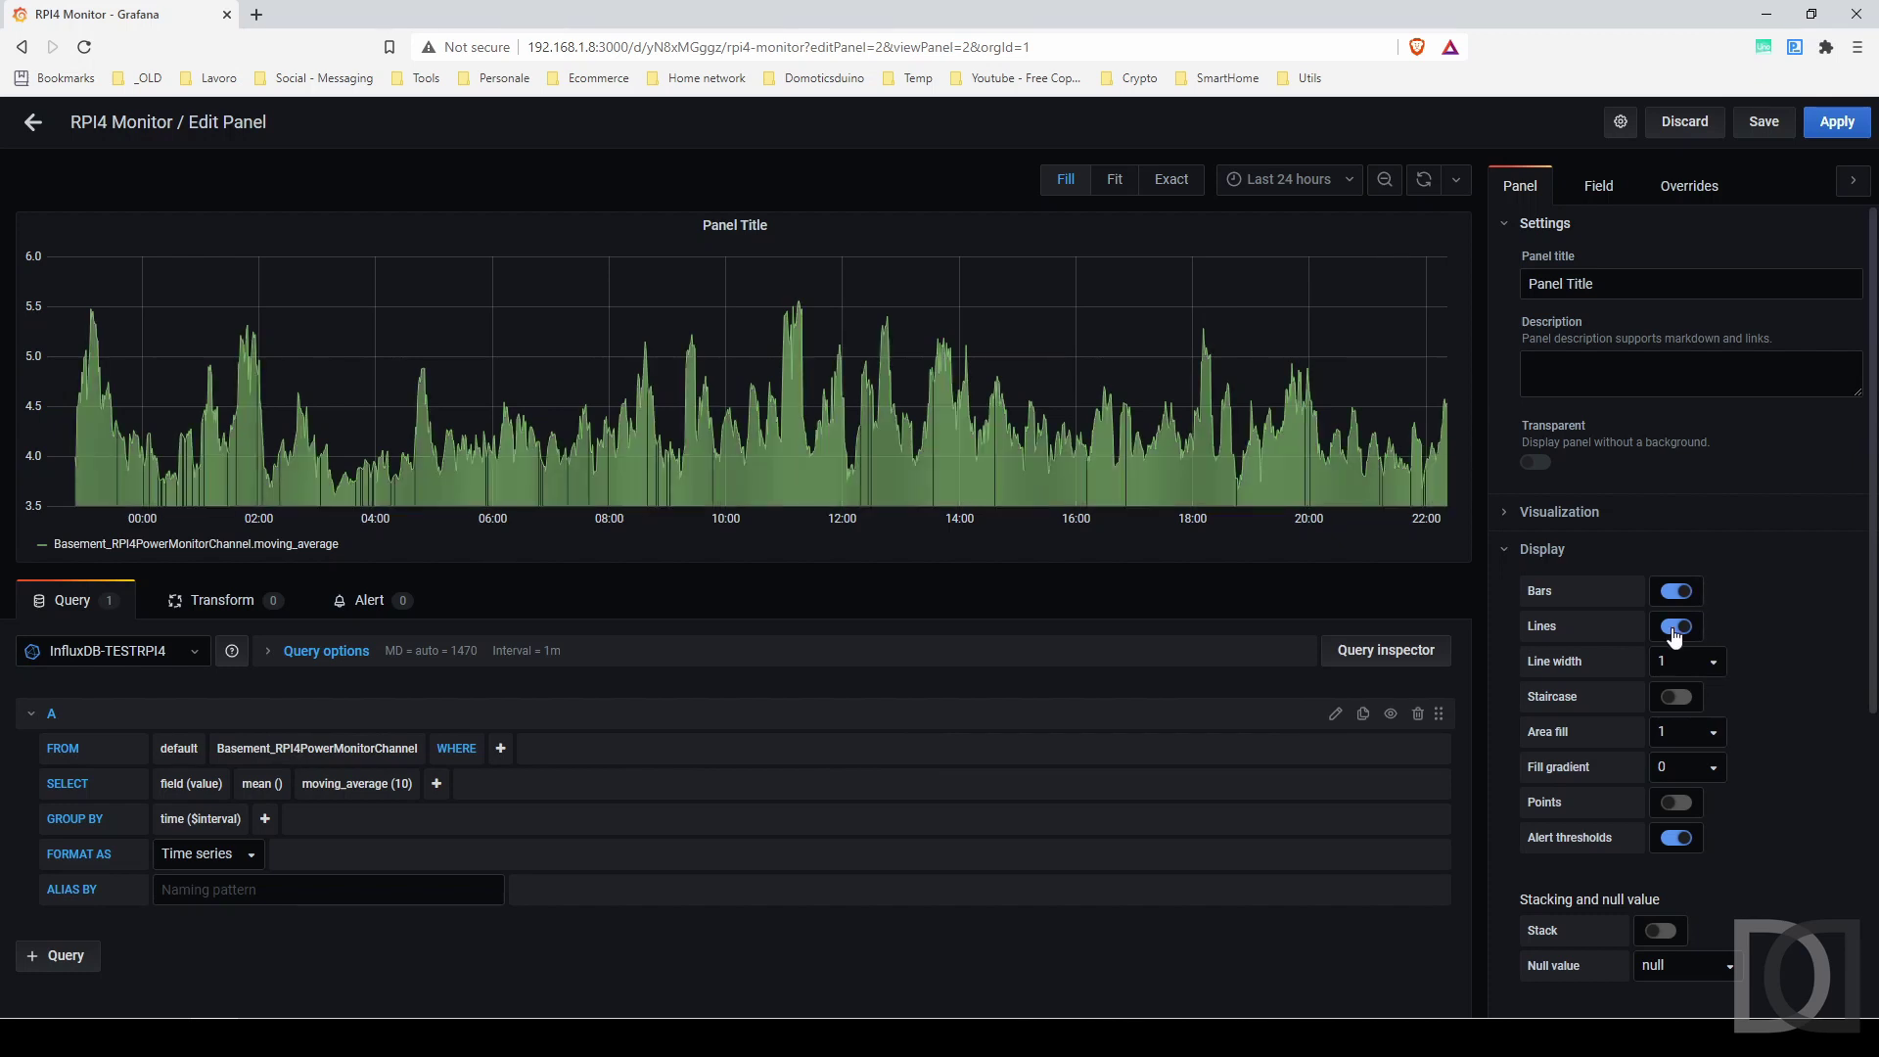
pyautogui.click(1675, 627)
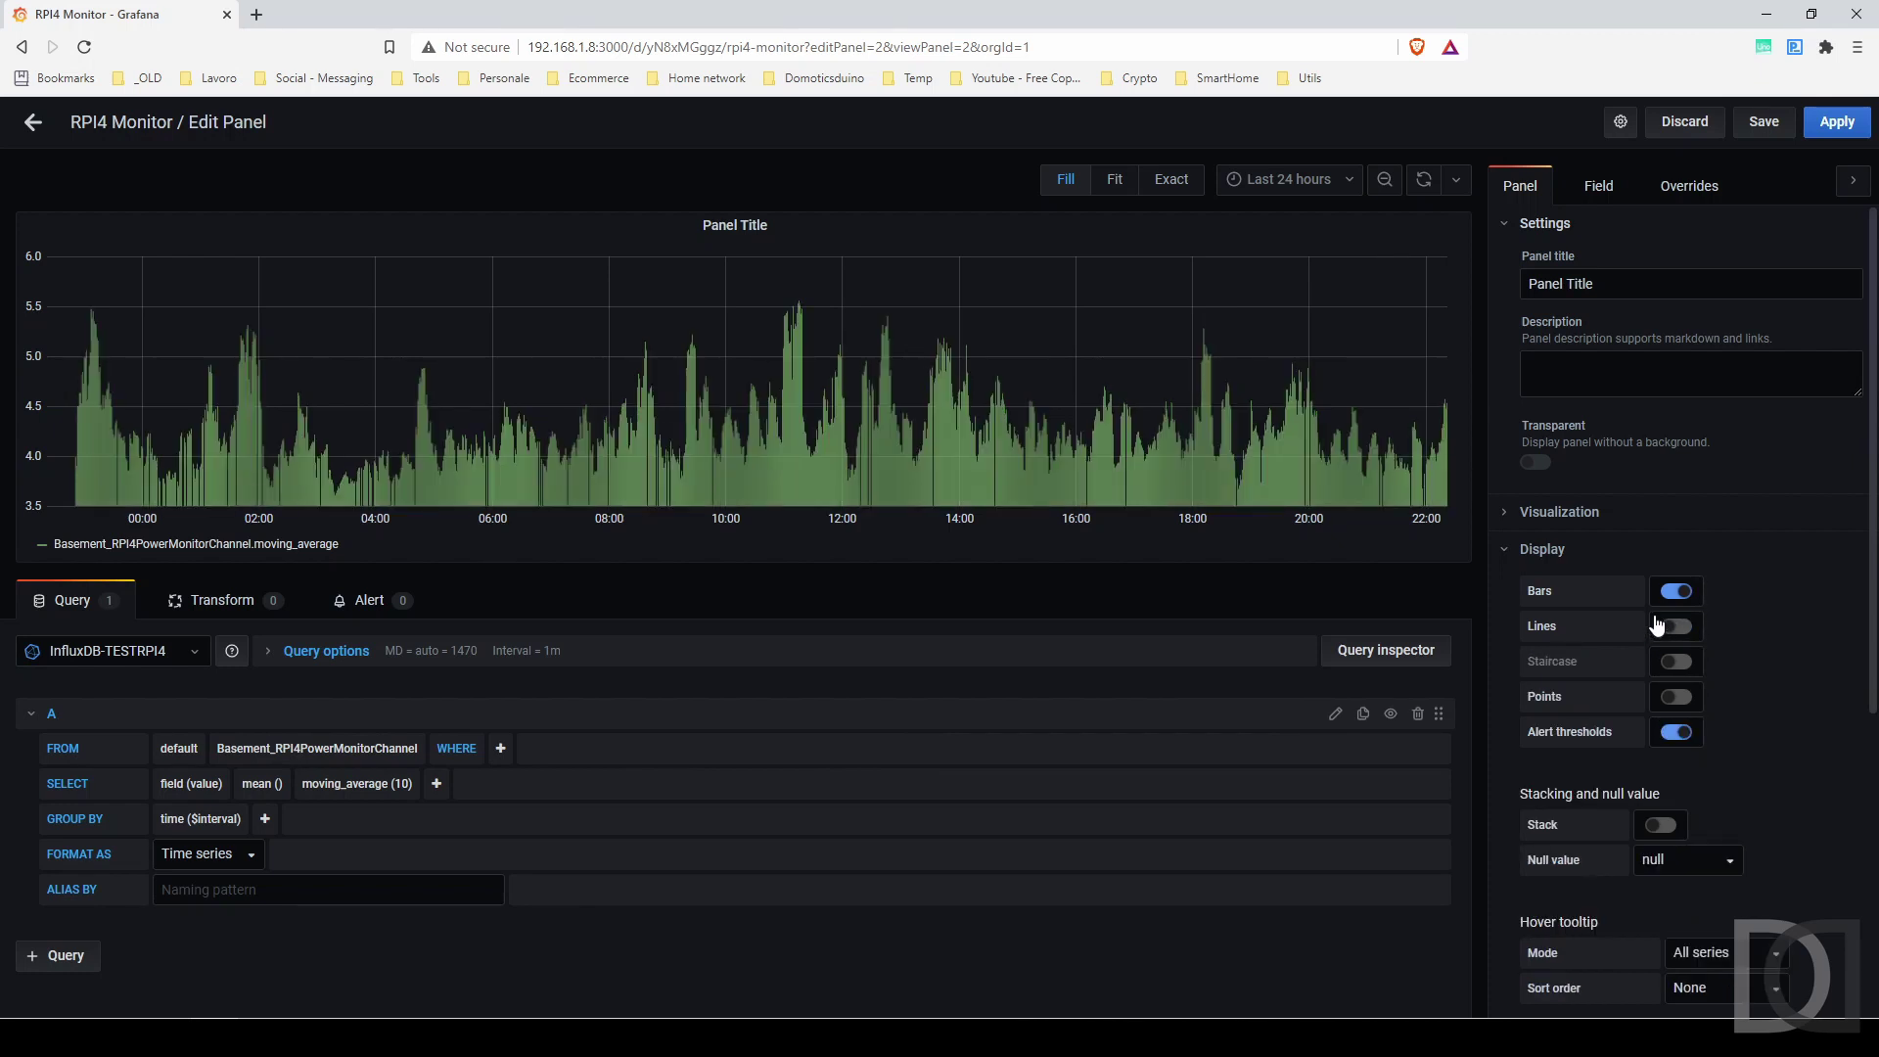
pyautogui.moveTo(1144, 318); pyautogui.dragTo(1505, 315)
pyautogui.moveTo(1216, 332); pyautogui.dragTo(1483, 320)
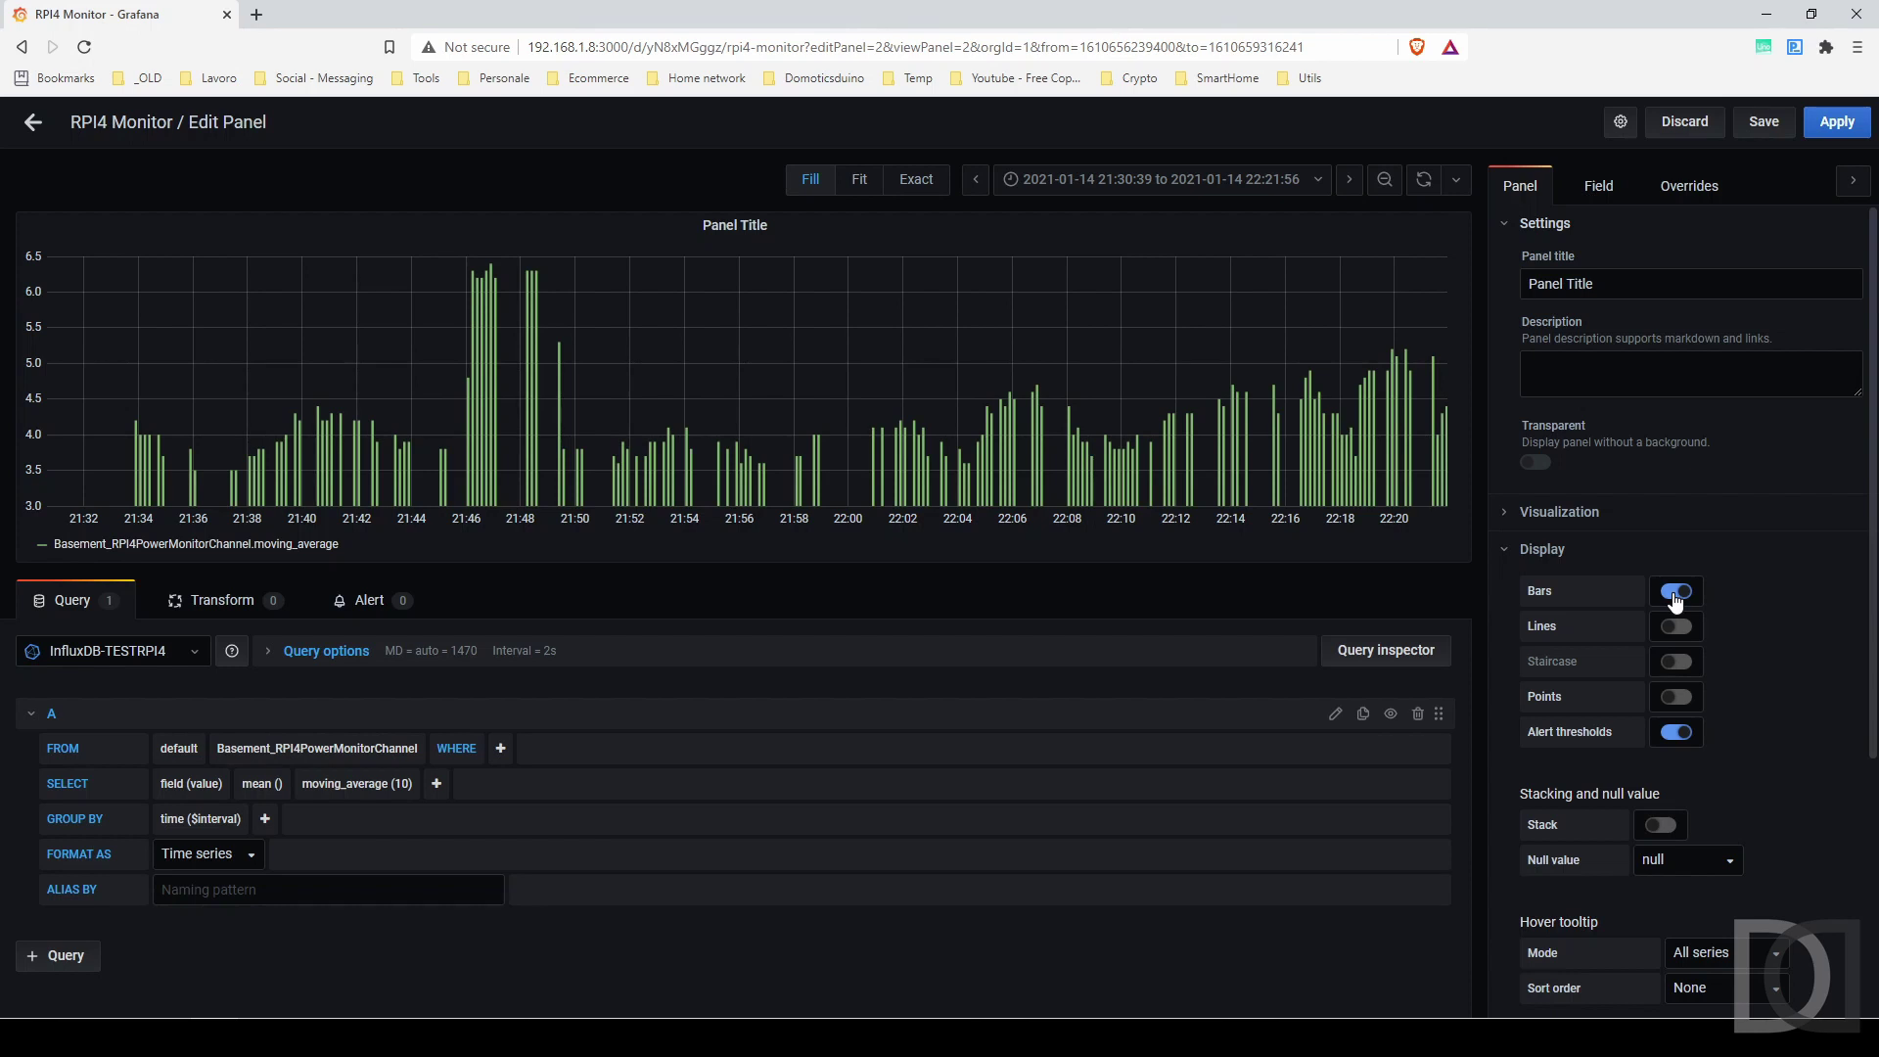
pyautogui.click(1676, 592)
pyautogui.click(1676, 626)
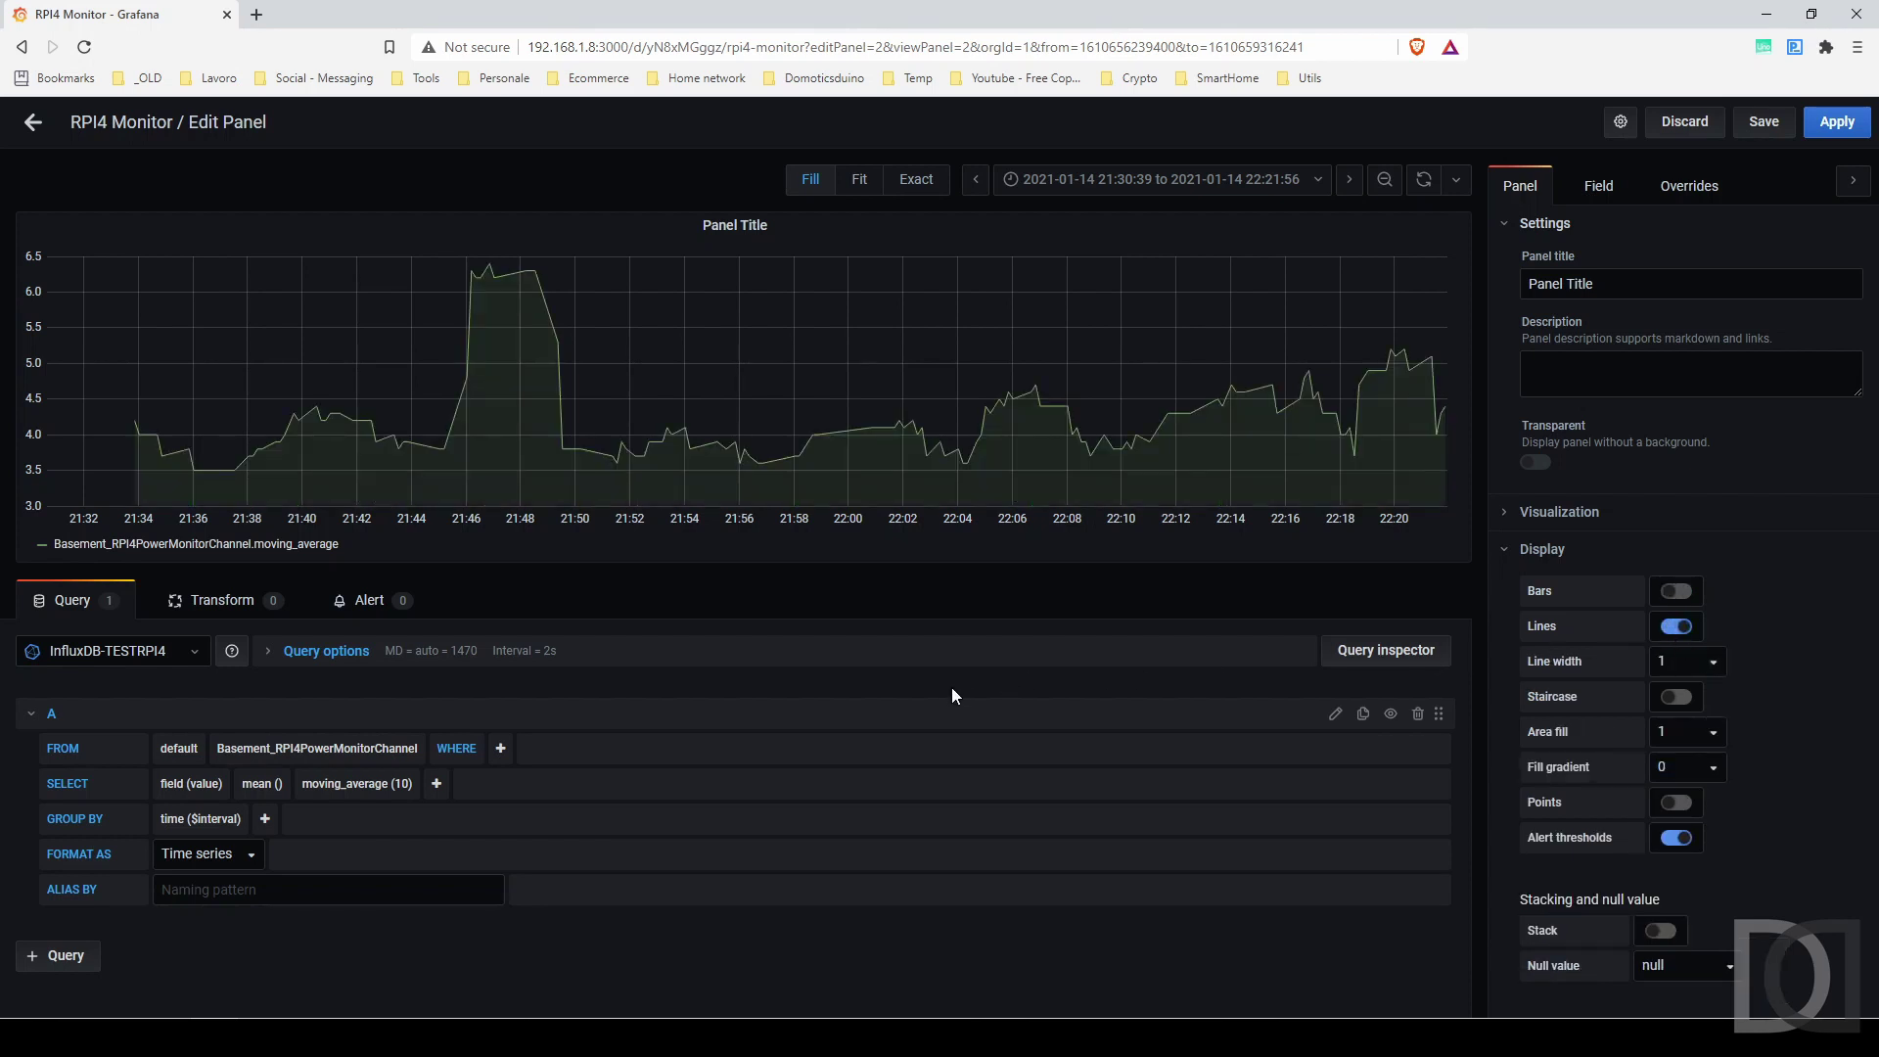